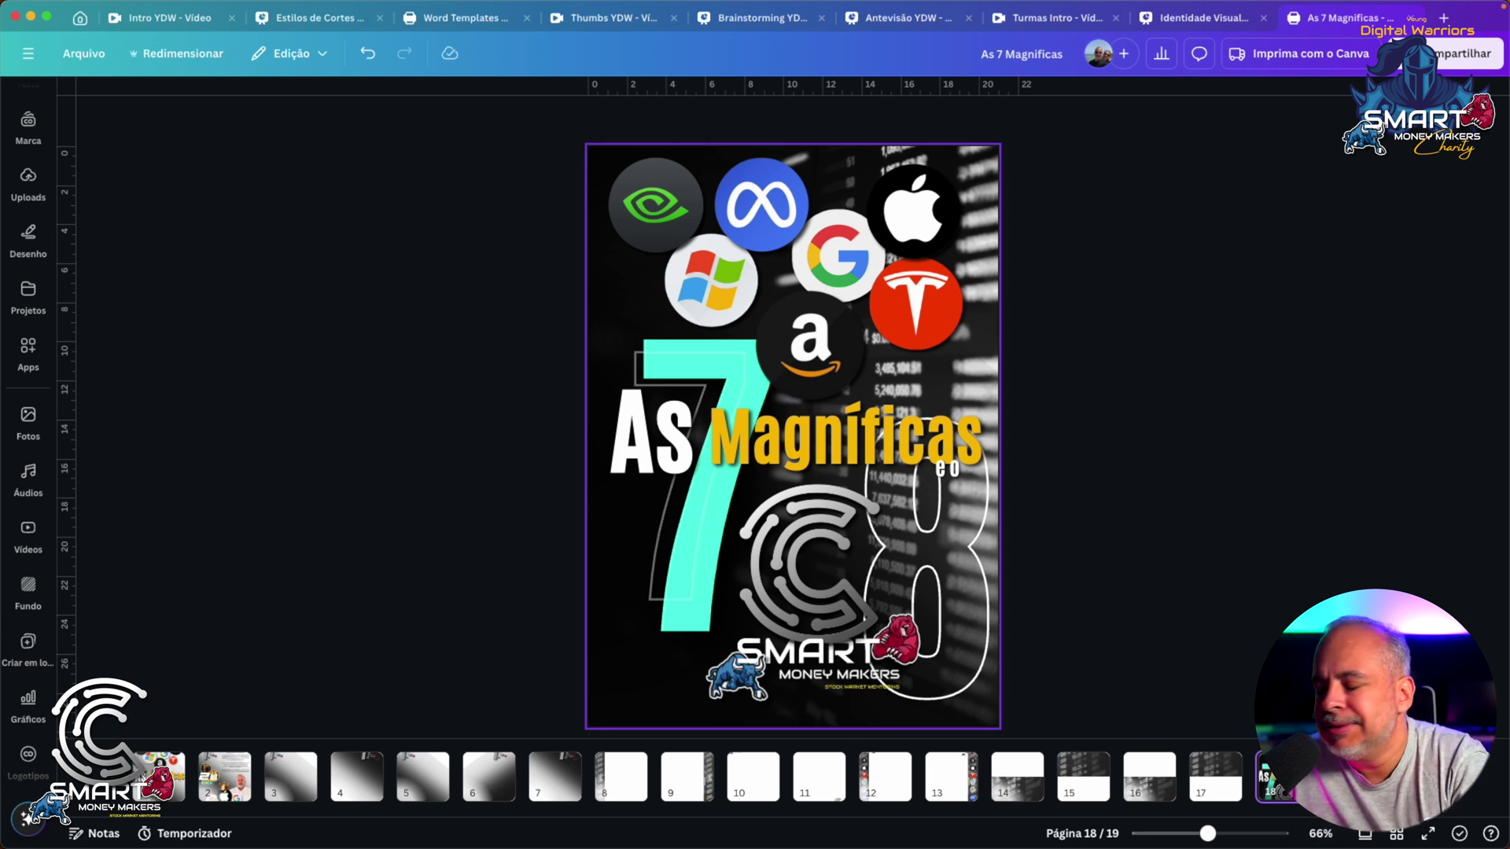
Try deleting the teal city chart background image from page 19 and undo the deletion
{"action": "key", "text": "Page_Down"}
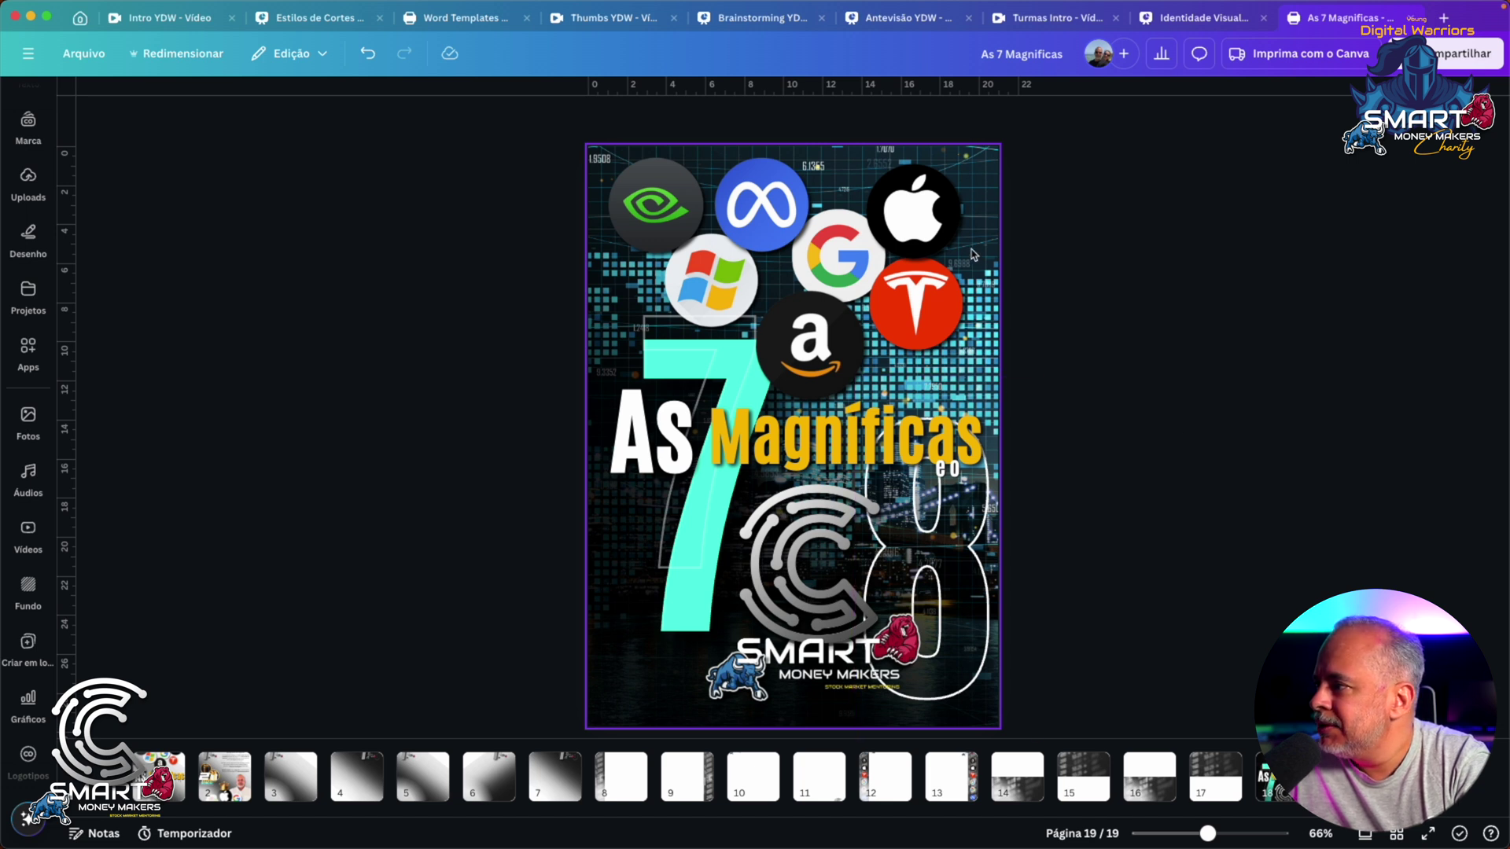
{"action": "left_click", "coordinate": [987, 181]}
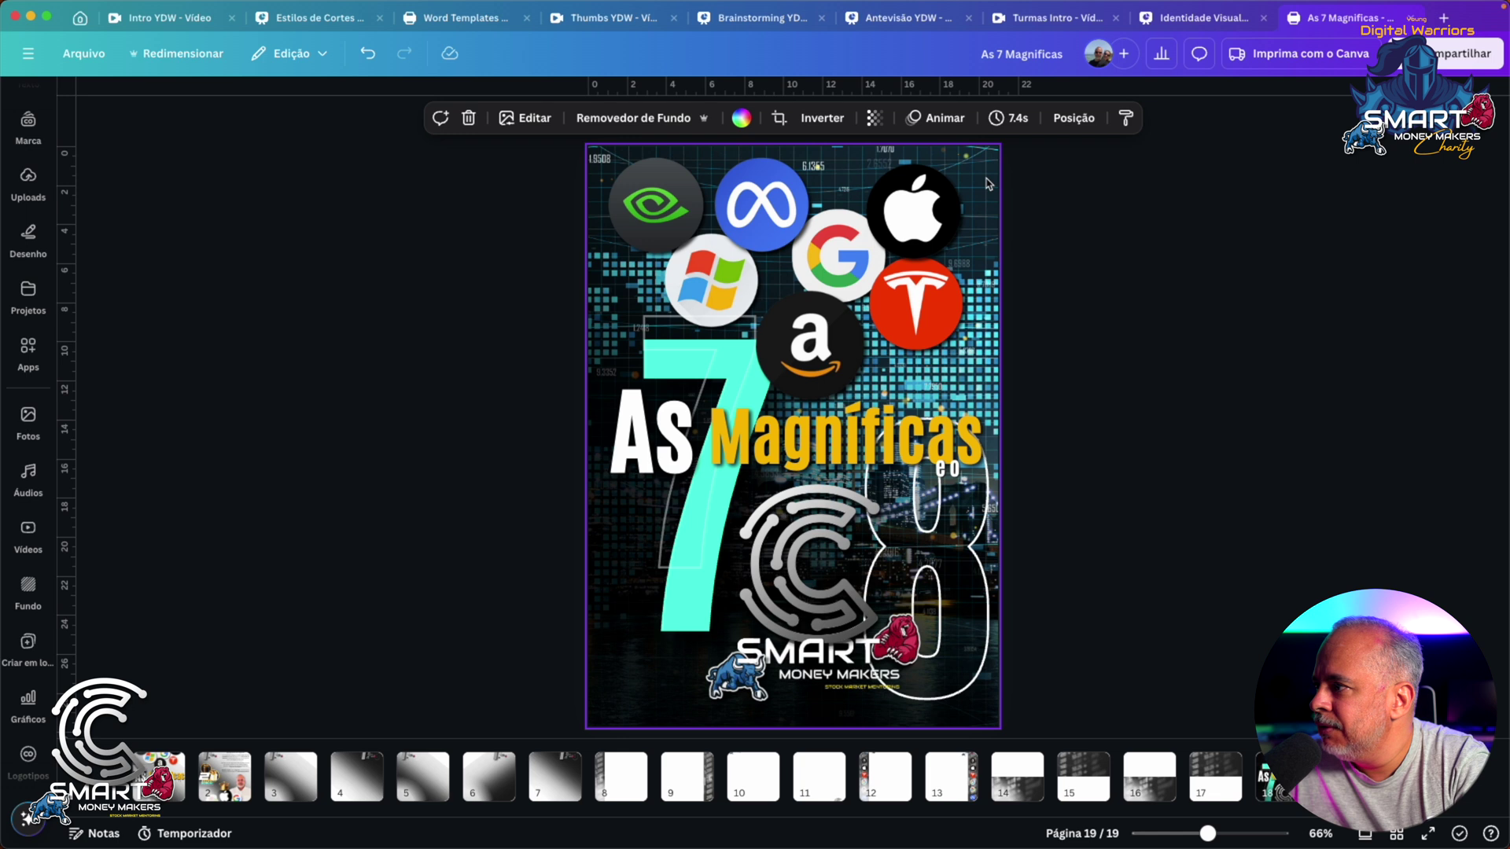
{"action": "key", "text": "BackSpace"}
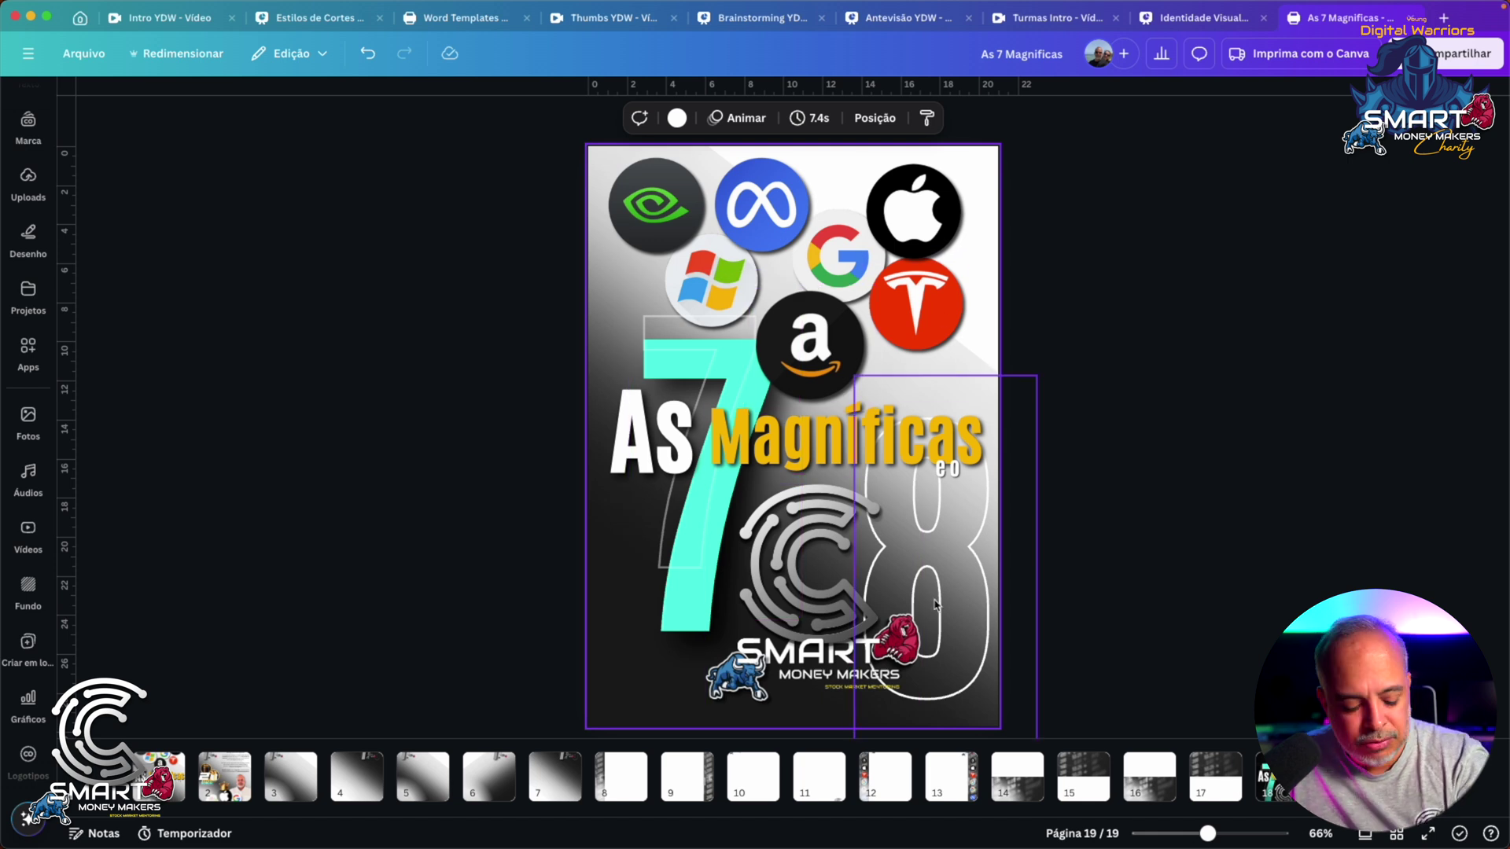
{"action": "key", "text": "super+z"}
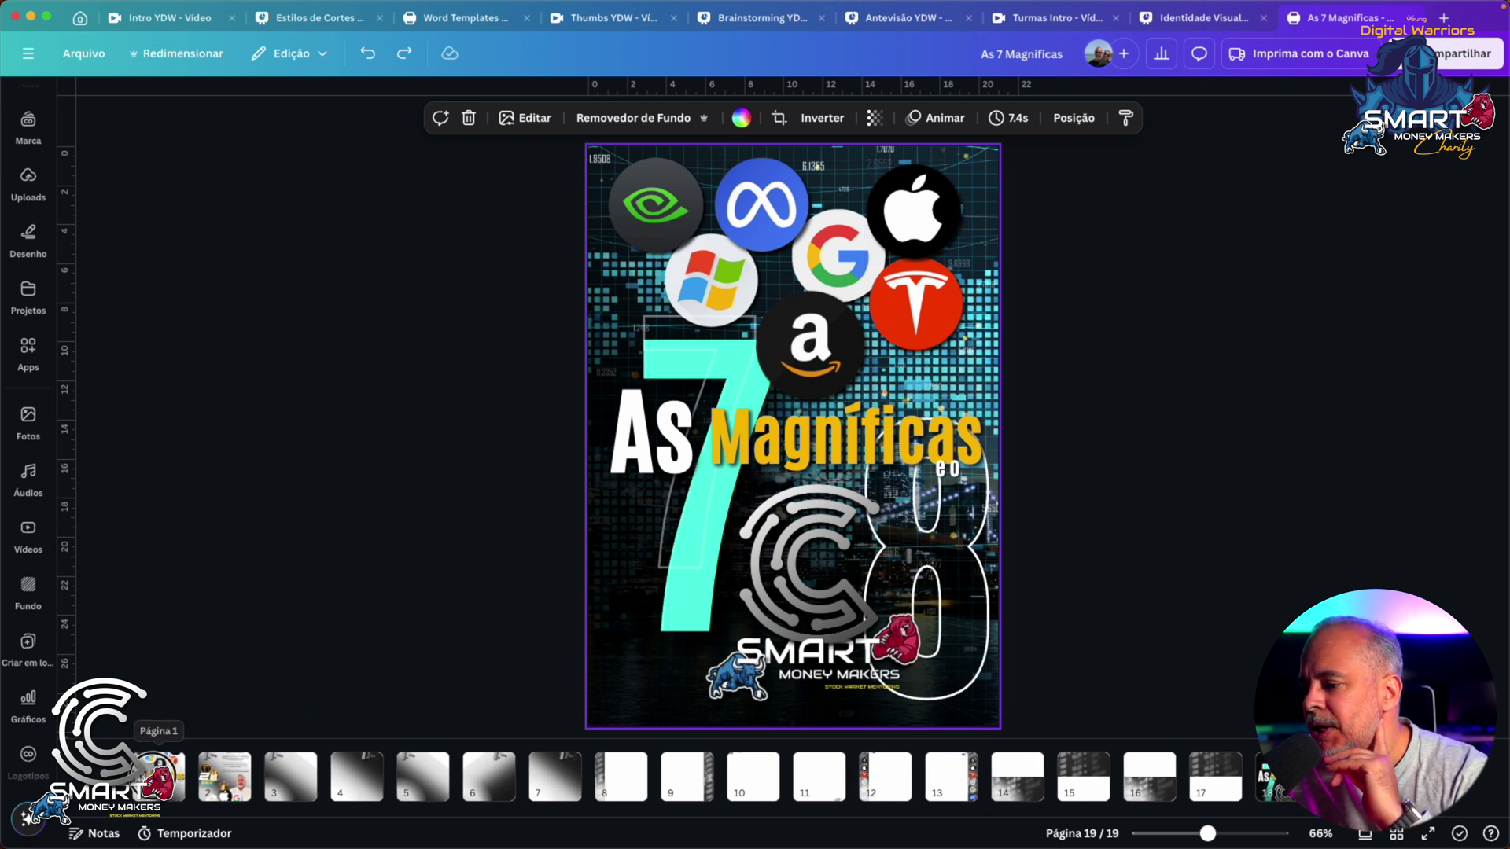
Examine pages 1 to 7, comparing the cover, the bonus page and the gradient backgrounds of the template pages
{"action": "left_click", "coordinate": [161, 775]}
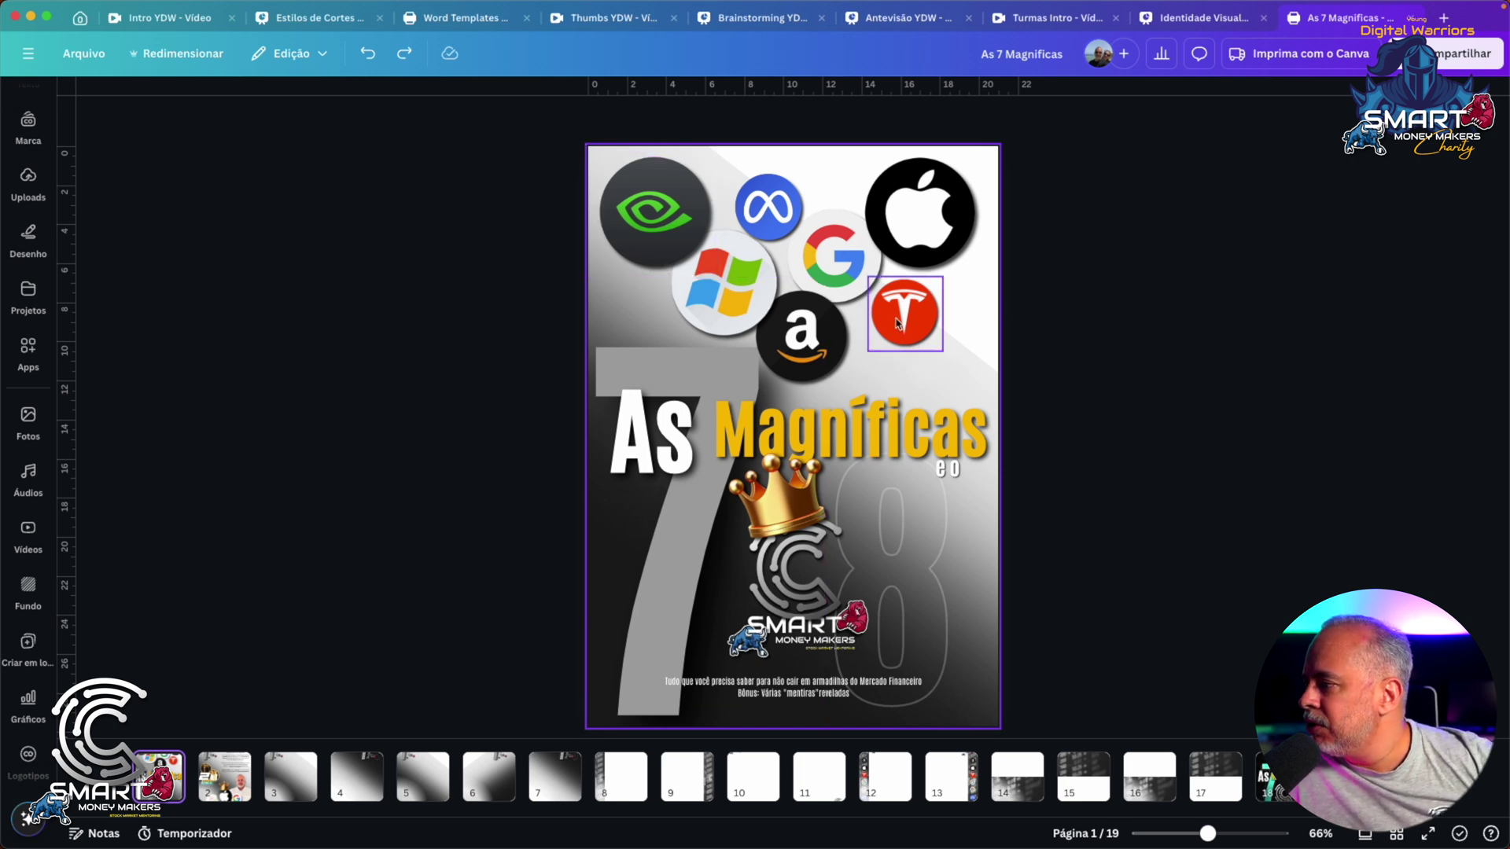
{"action": "left_click", "coordinate": [969, 372]}
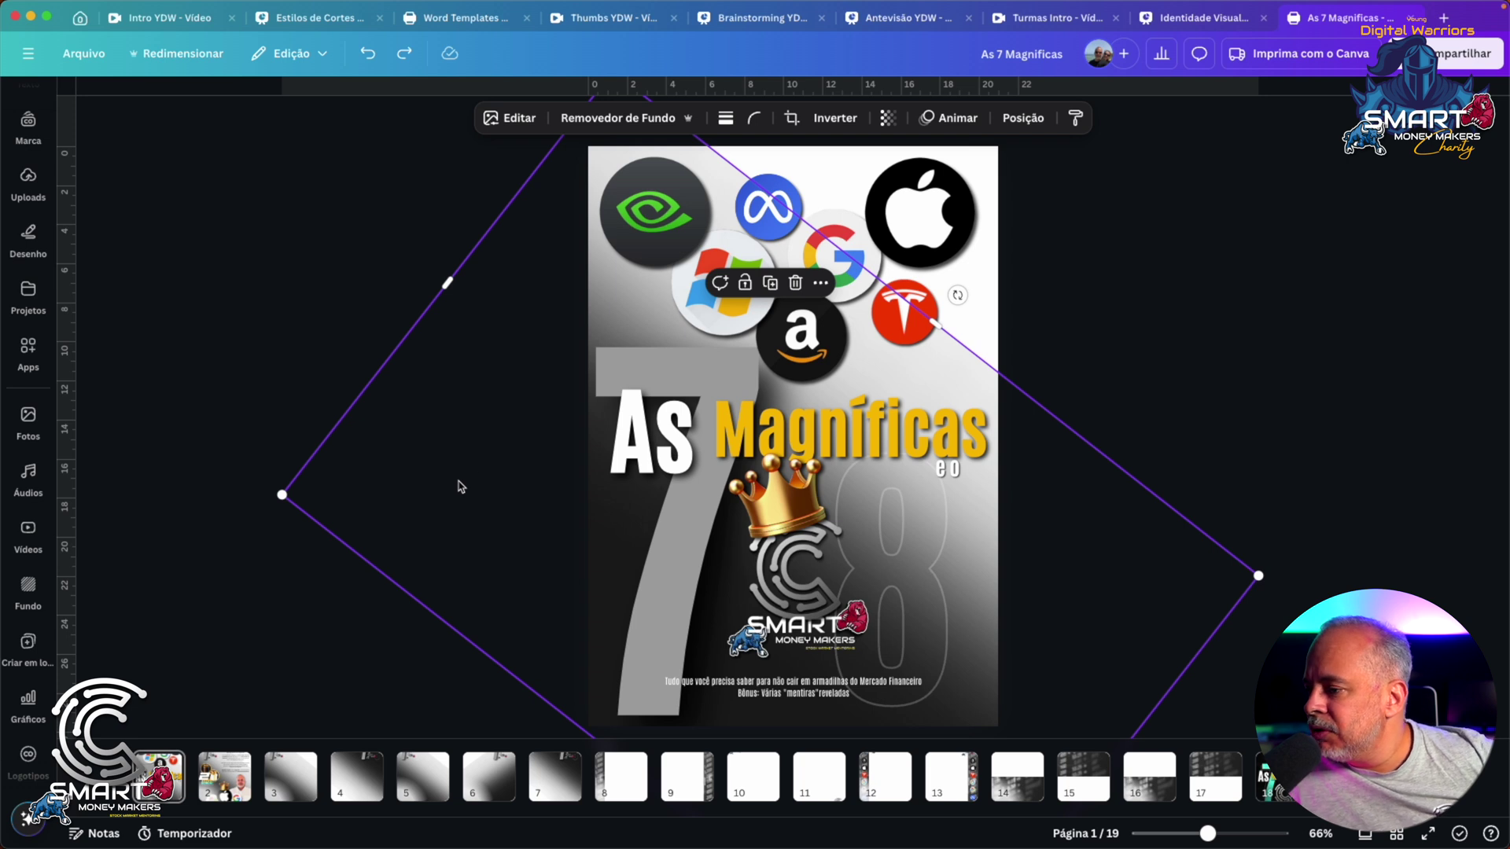
{"action": "left_click", "coordinate": [234, 780]}
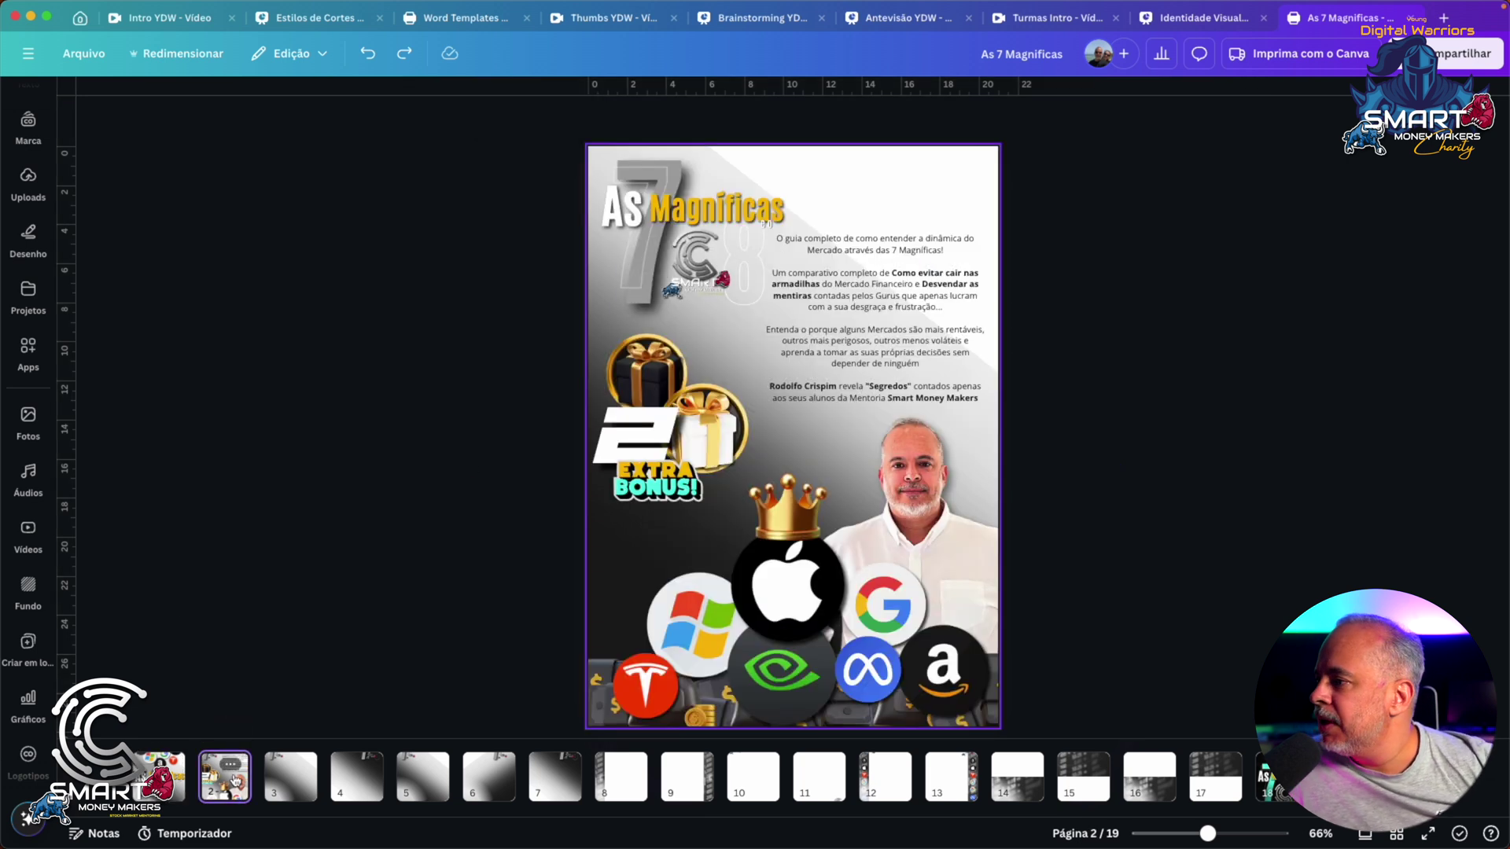
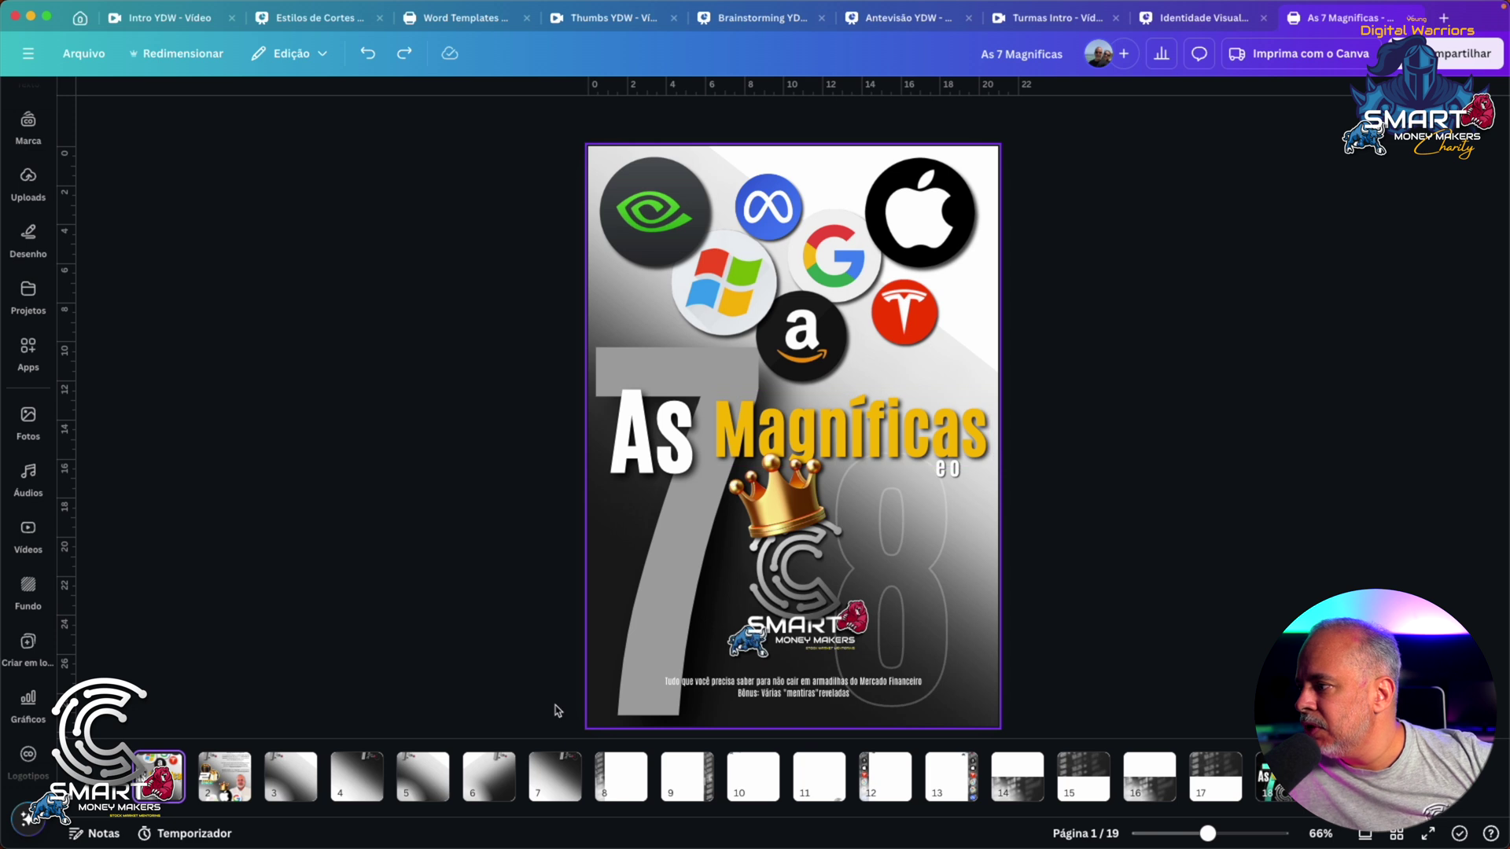
{"action": "left_click", "coordinate": [284, 780]}
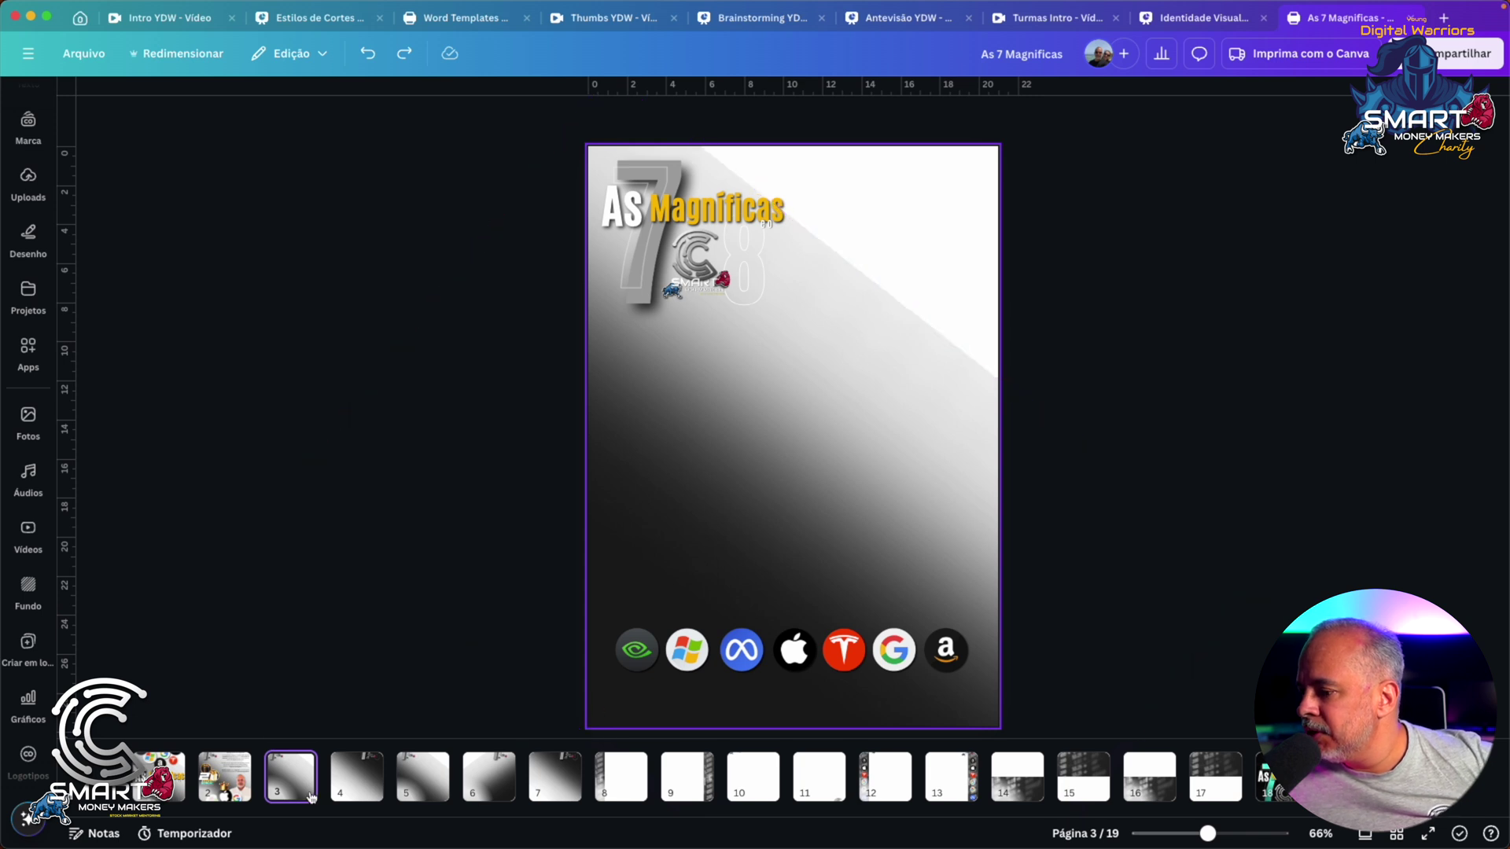
{"action": "left_click", "coordinate": [340, 789]}
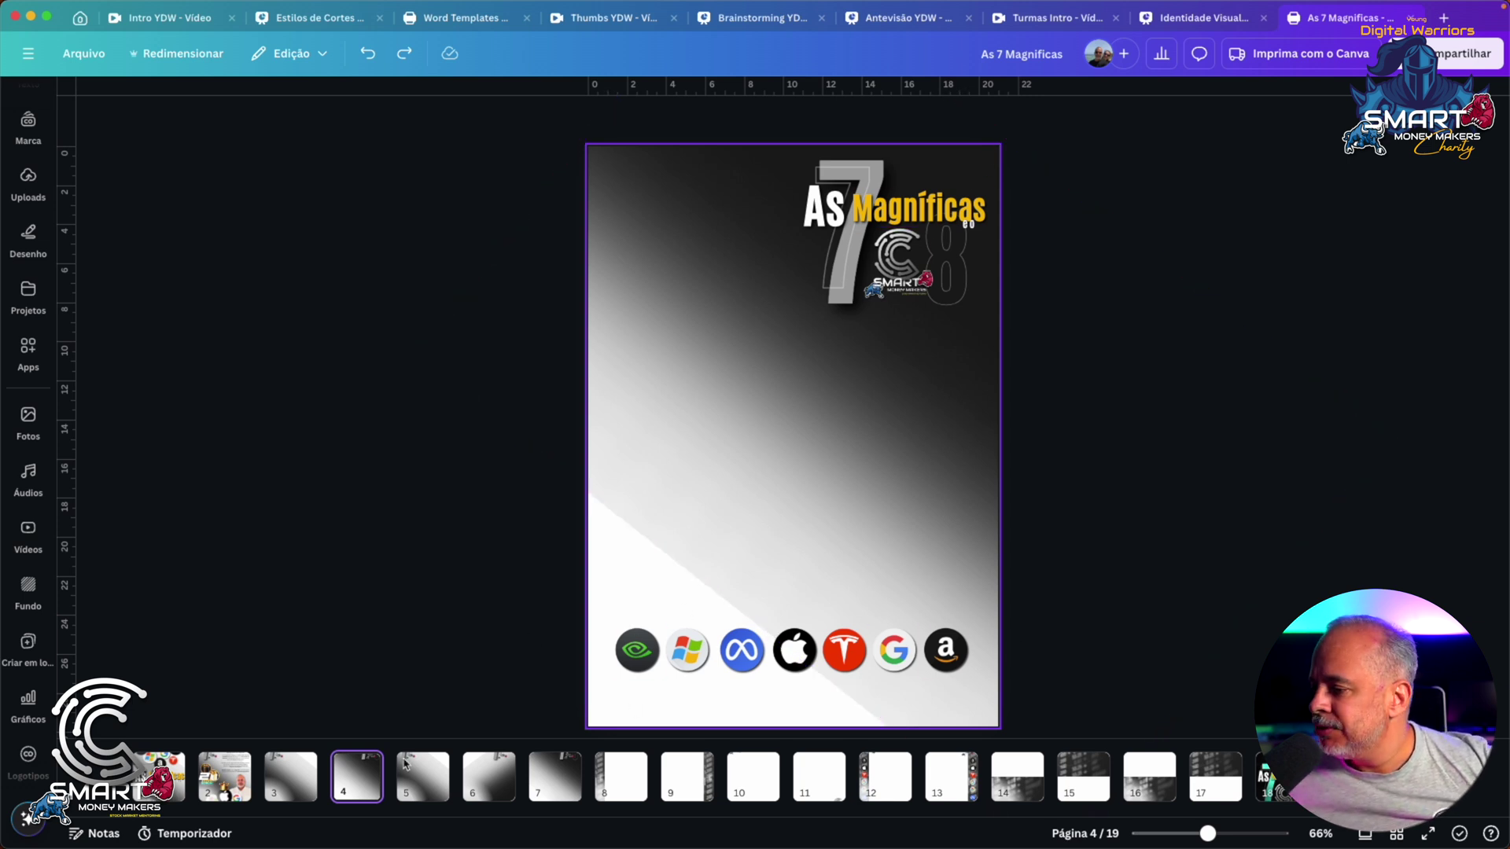
{"action": "left_click", "coordinate": [421, 790]}
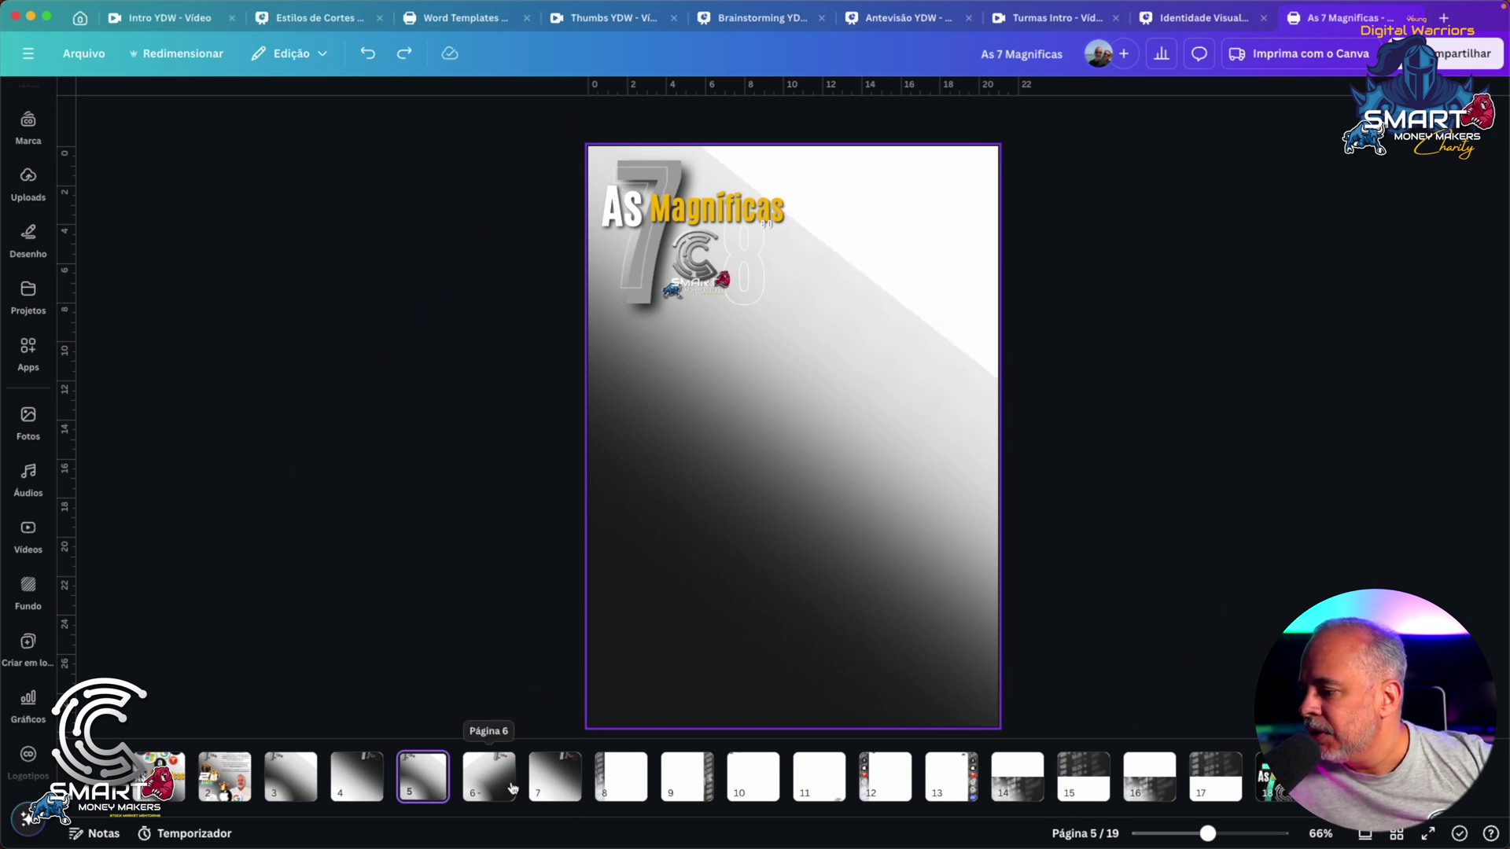
{"action": "left_click", "coordinate": [497, 785]}
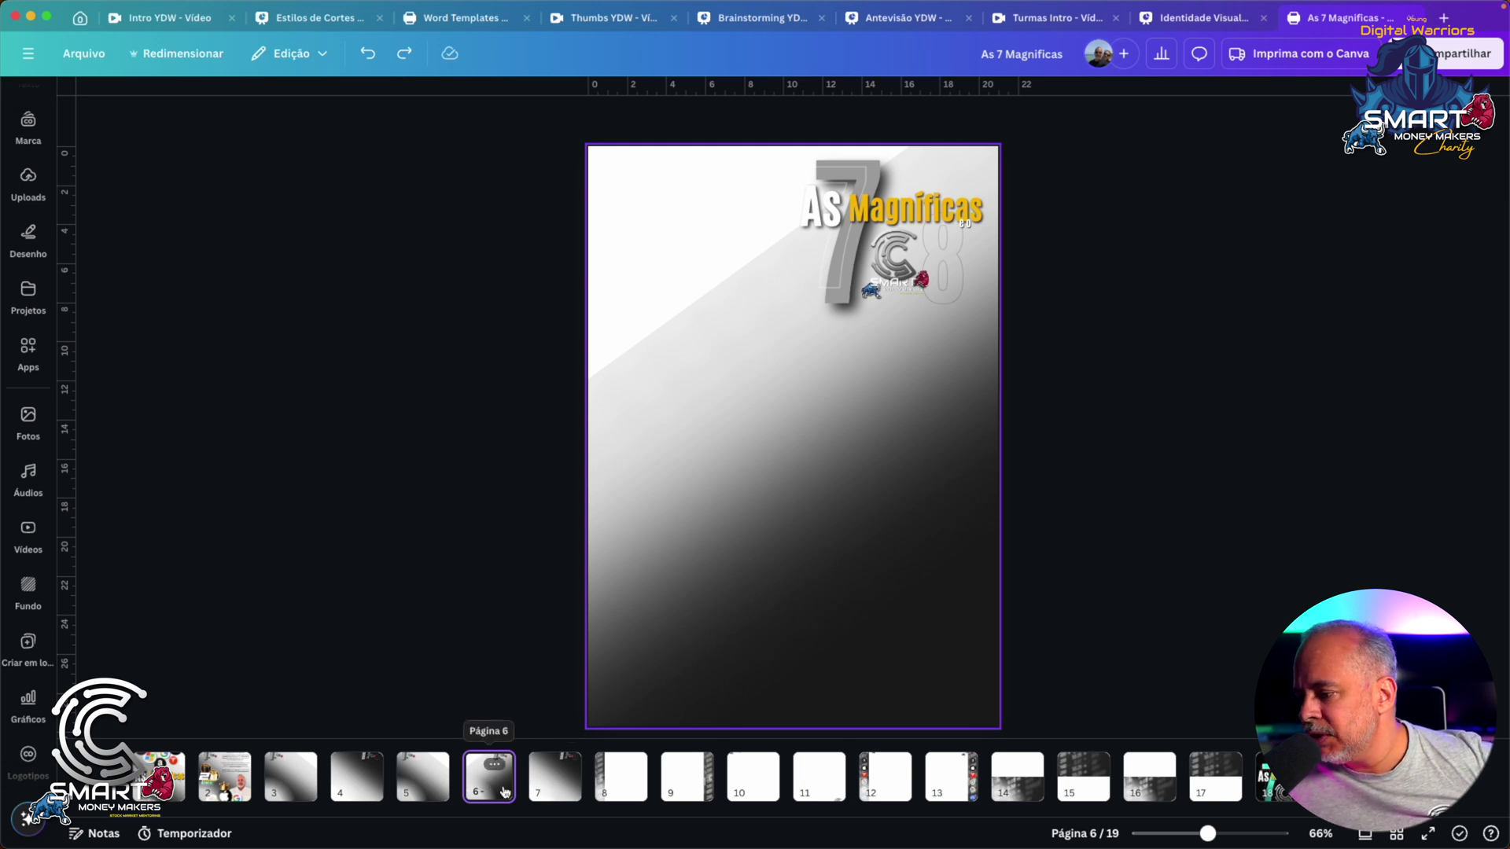
{"action": "left_click", "coordinate": [566, 790]}
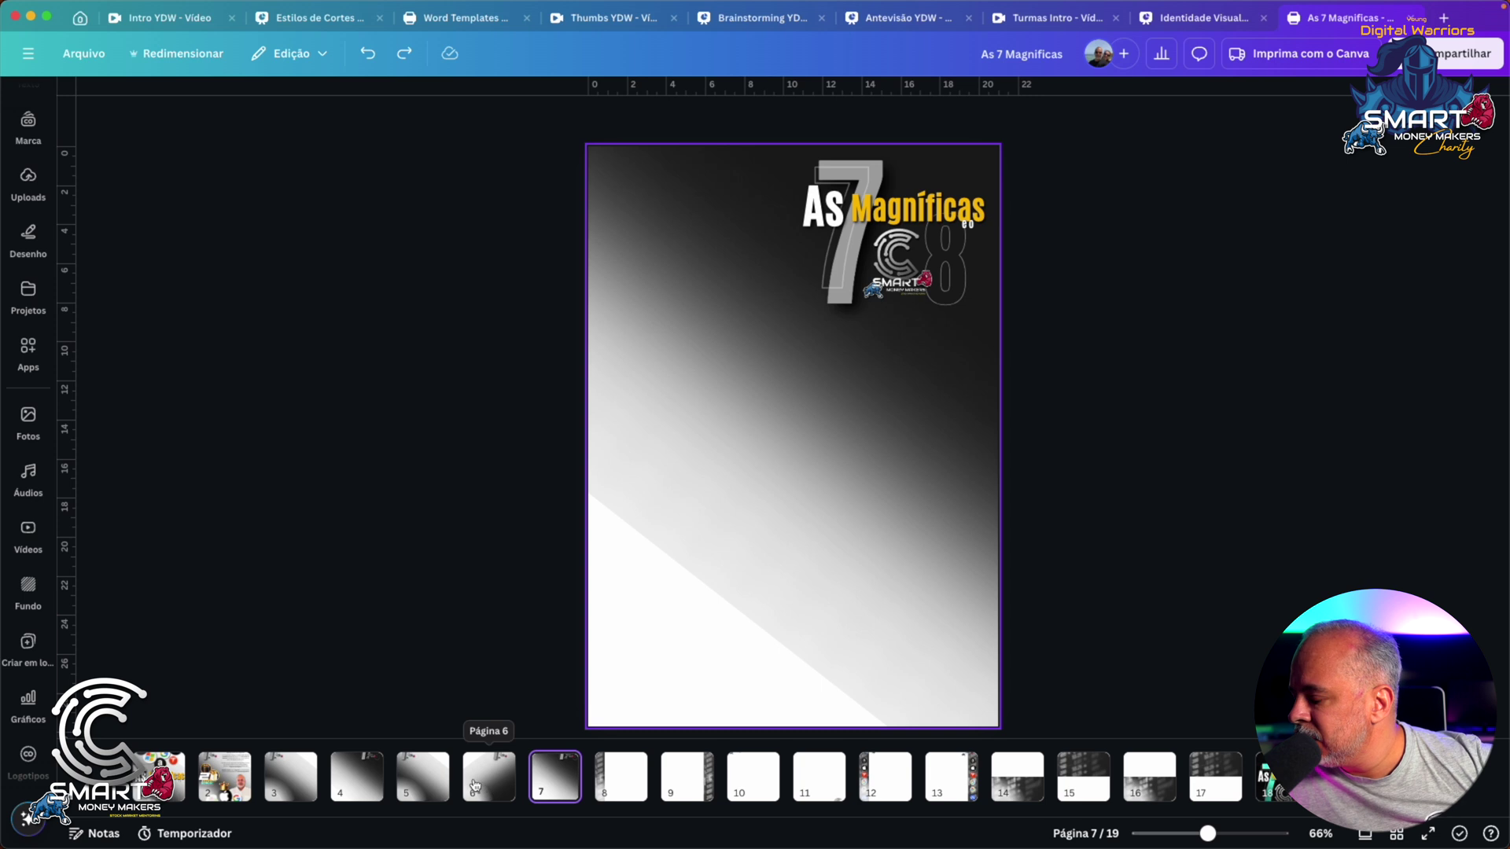
Duplicate page 6, the template with the white corner at upper left and the title at upper right
{"action": "left_click", "coordinate": [490, 778]}
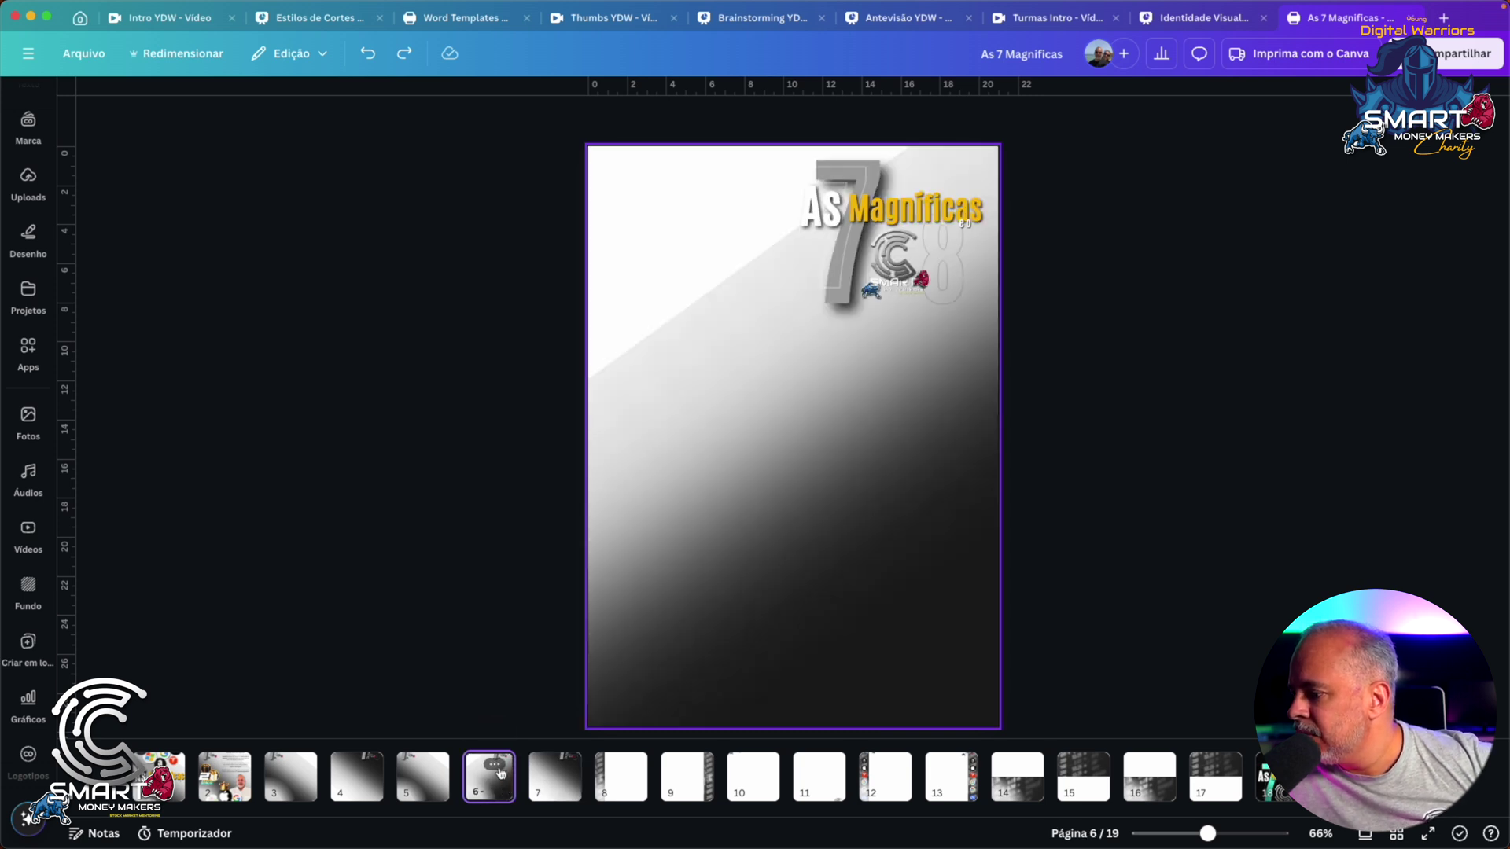
{"action": "left_click", "coordinate": [495, 765]}
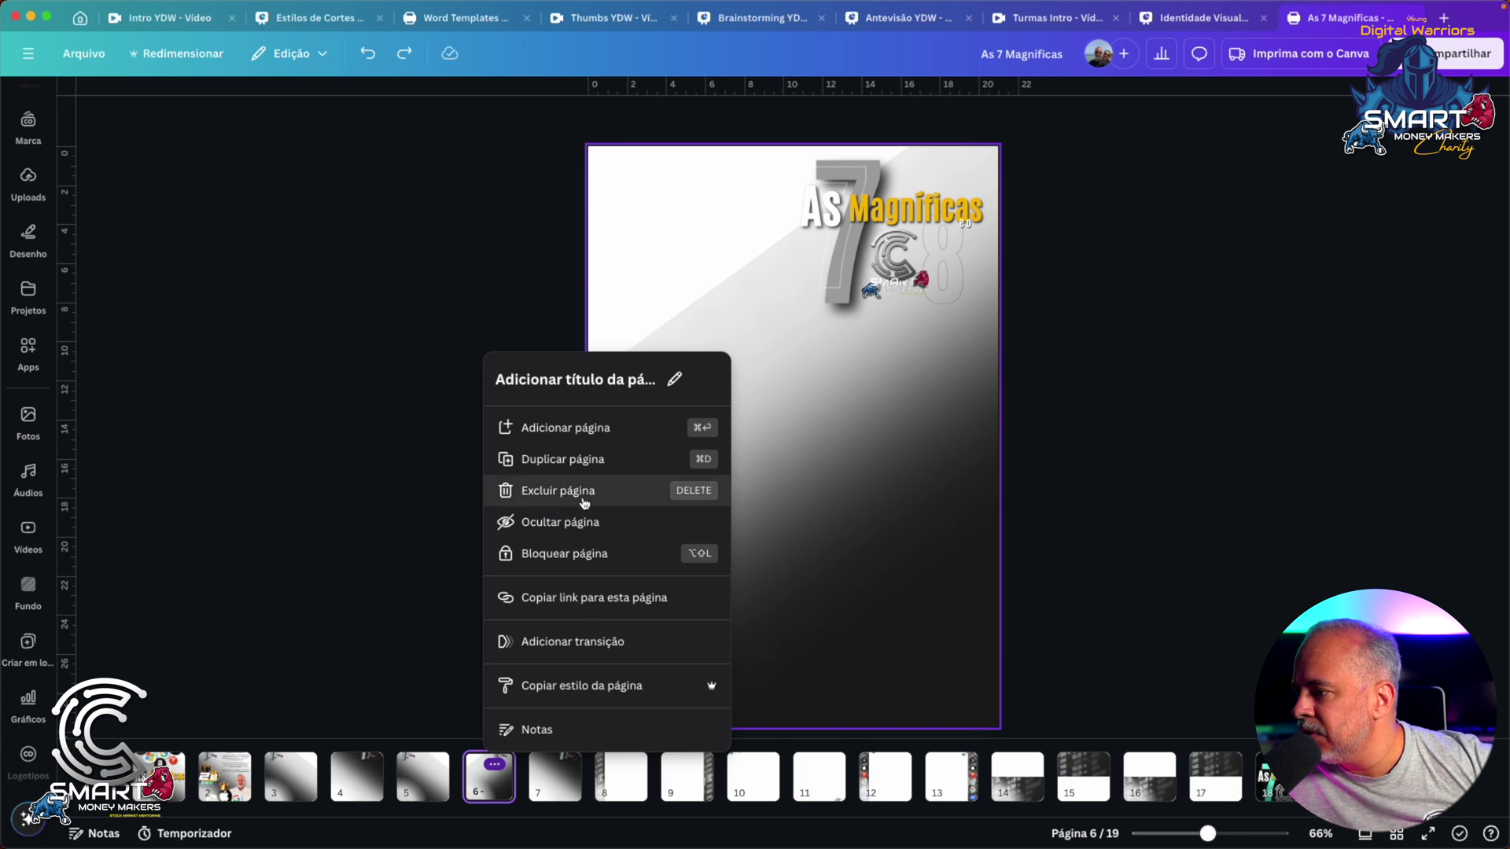
{"action": "left_click", "coordinate": [554, 461]}
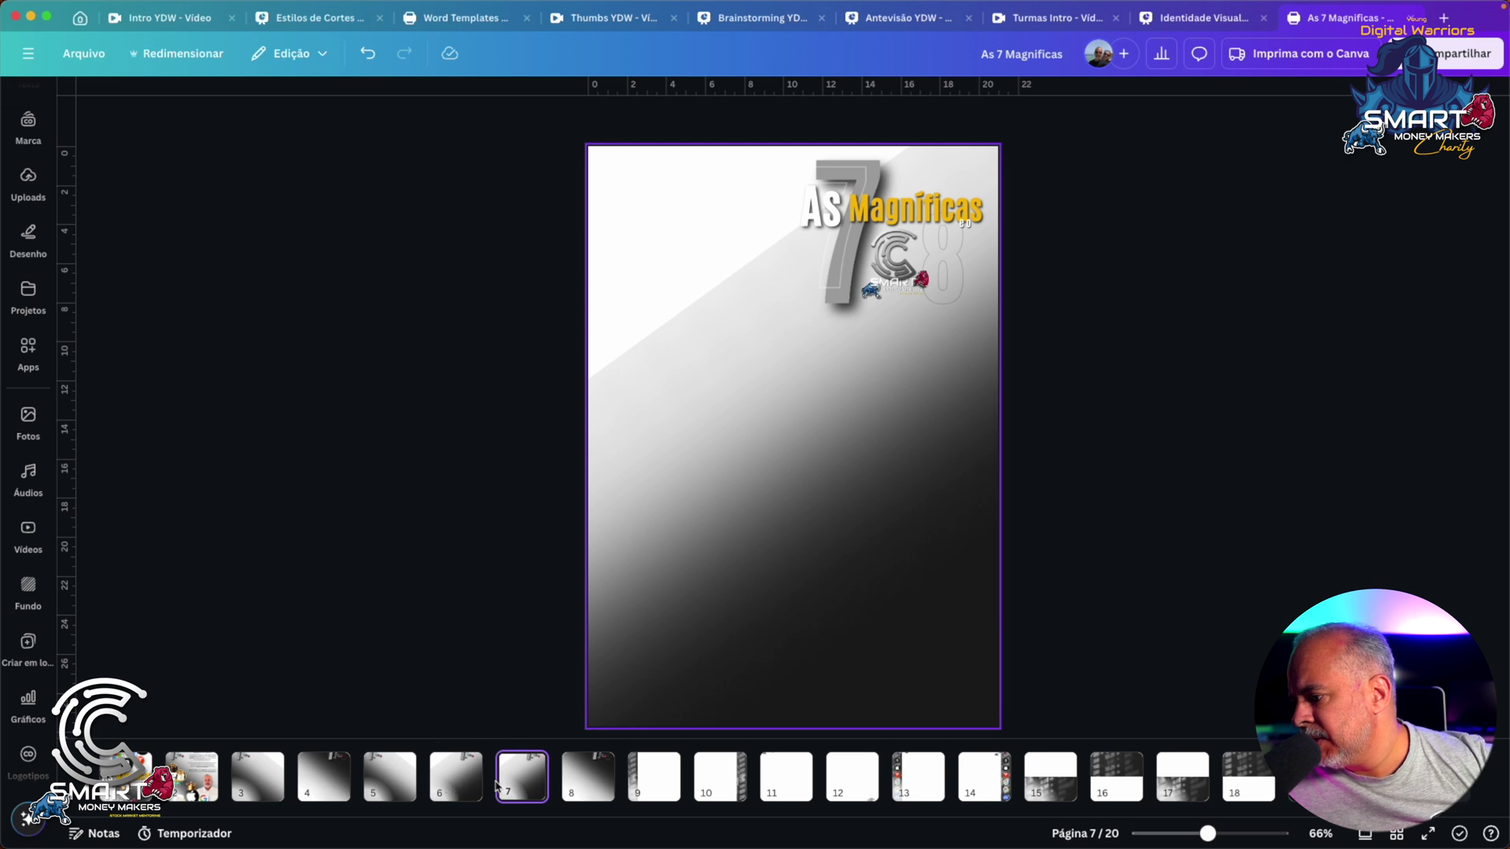
Rotate the gradient on the duplicated page 7 so its dark area fills the upper left and the white corner the lower right
{"action": "left_click", "coordinate": [873, 655]}
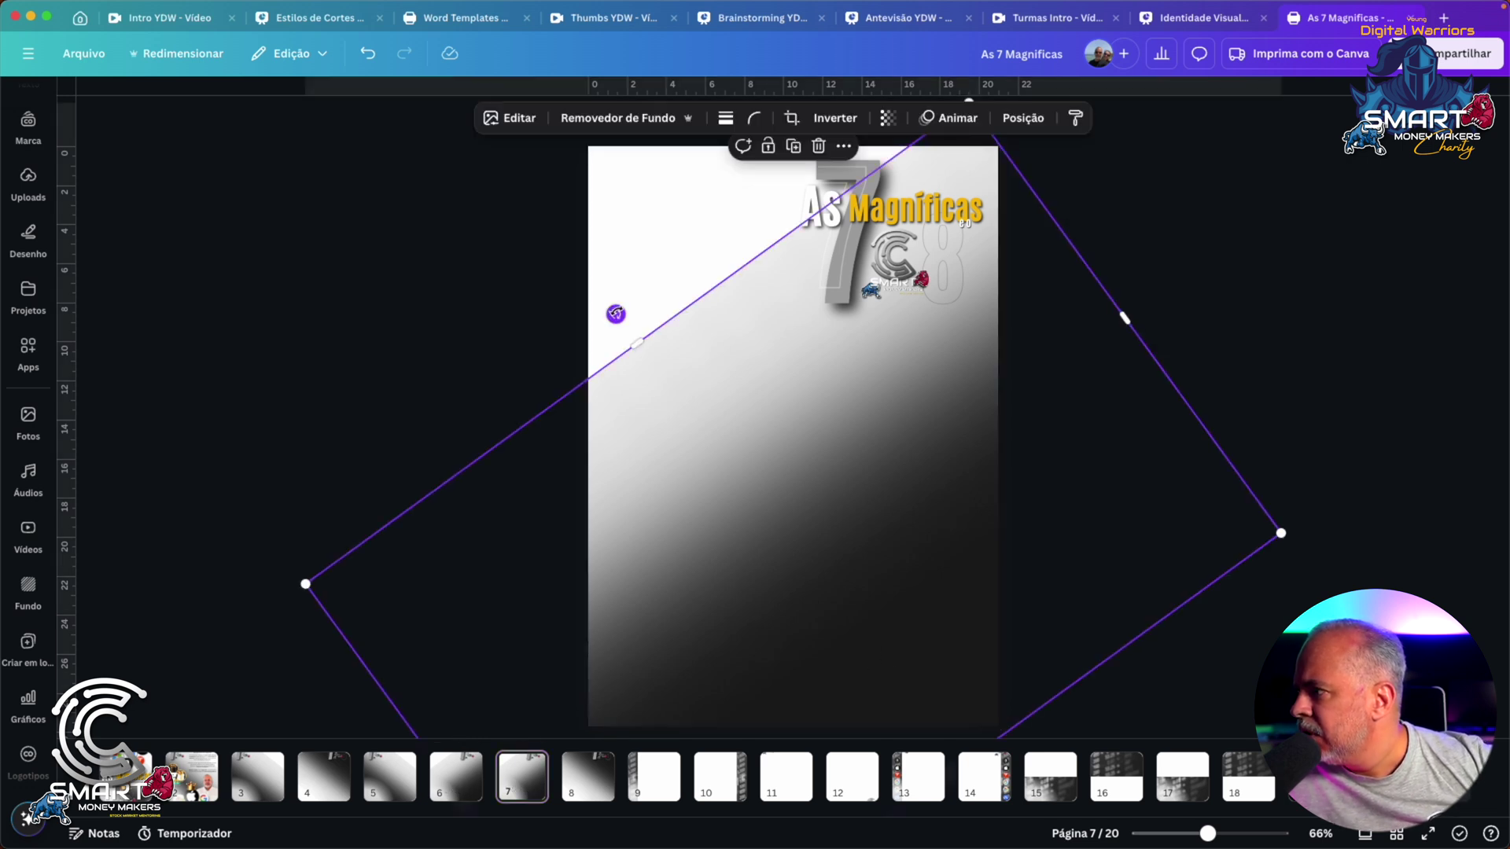
{"action": "left_click_drag", "start_coordinate": [615, 313], "coordinate": [732, 379]}
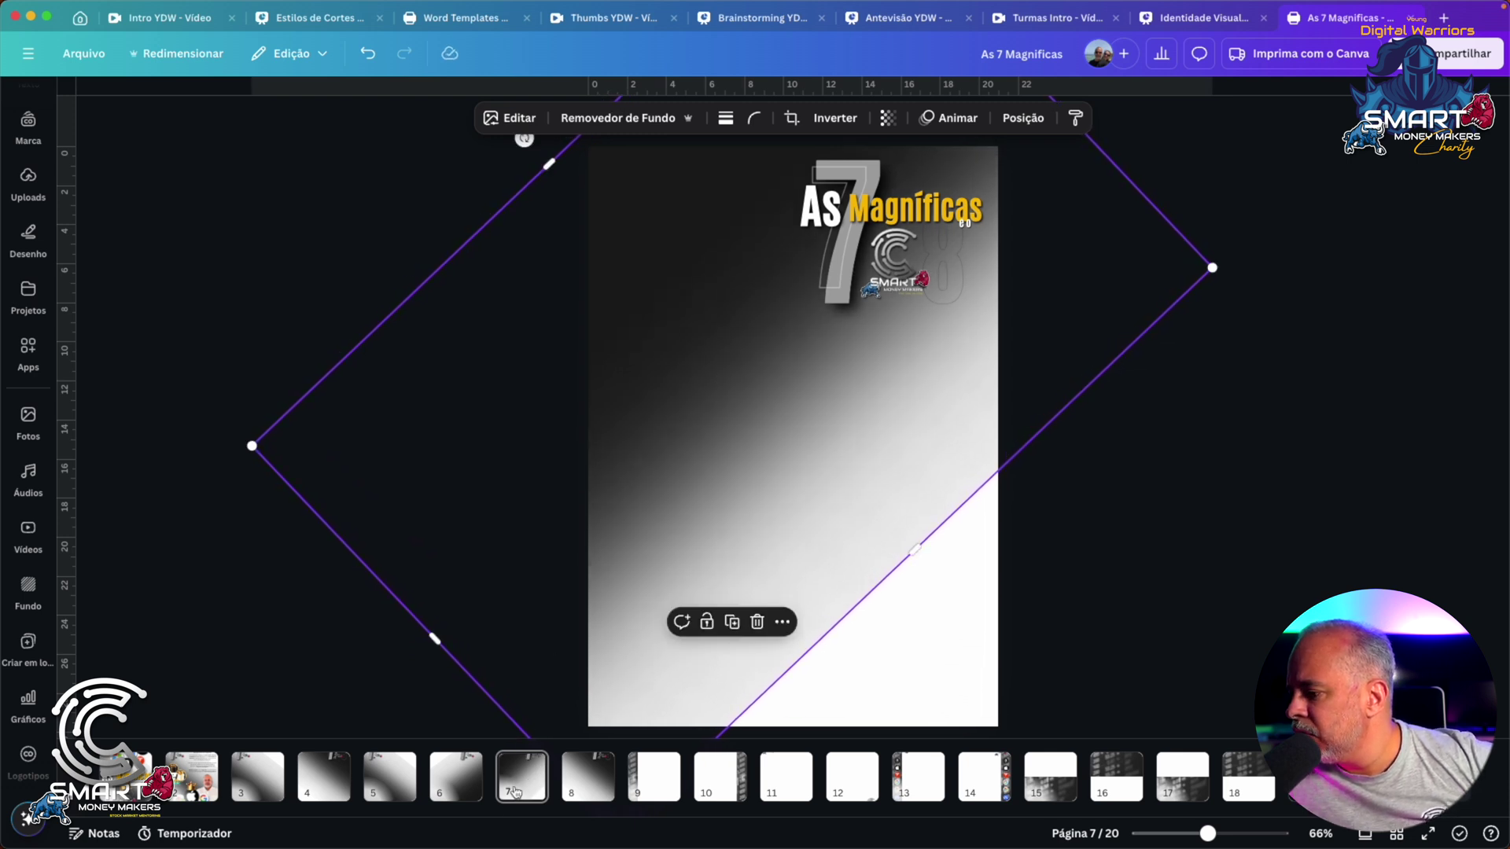
{"action": "left_click", "coordinate": [518, 787]}
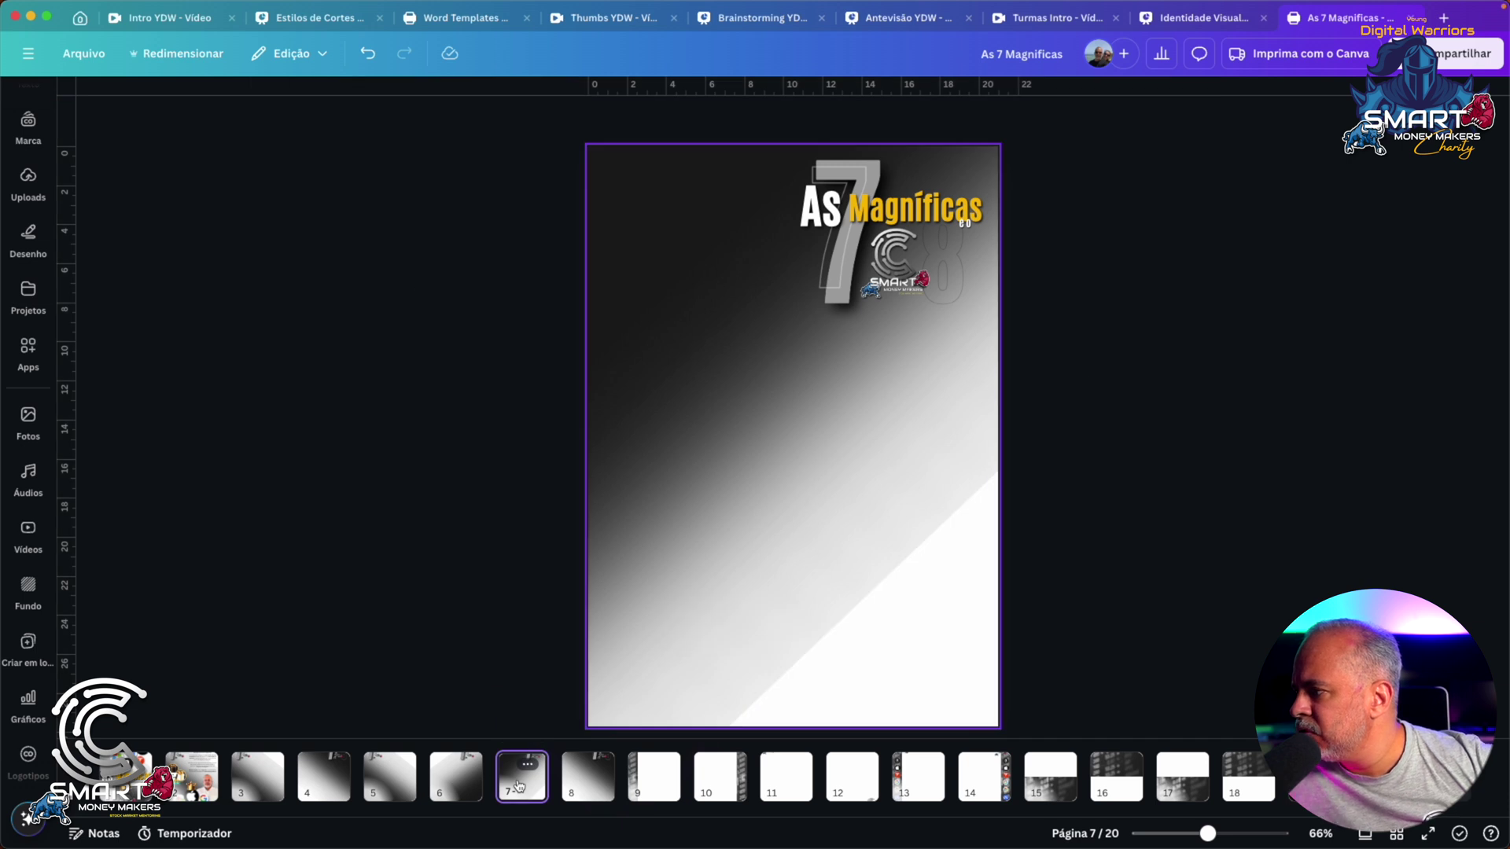
On page 6, add a vertical guide at about 16 cm and a horizontal guide at about 12 cm where the gradient's diagonal meets the page edges
{"action": "left_click", "coordinate": [466, 786]}
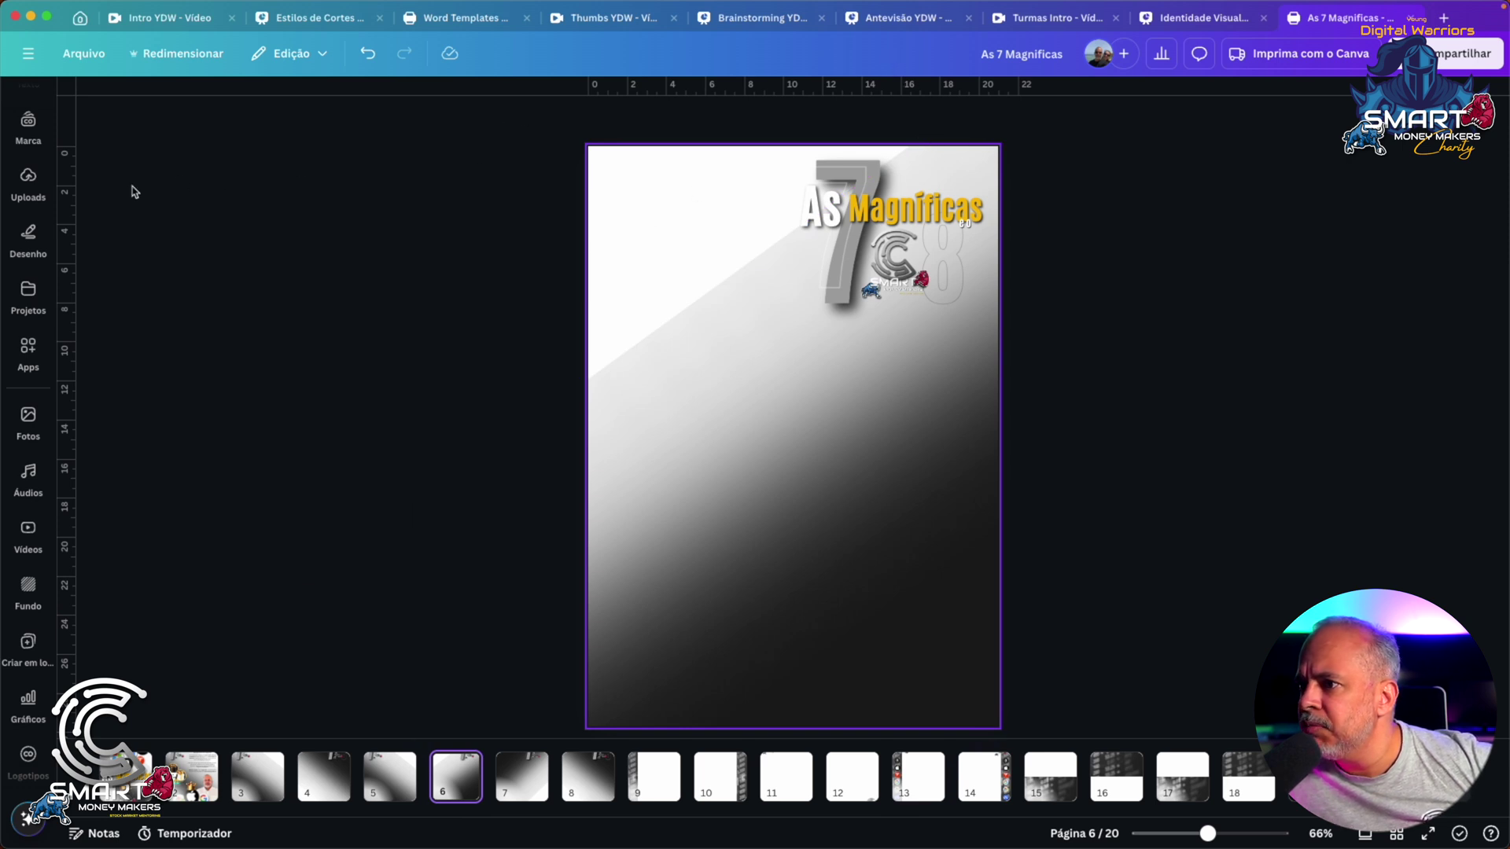
{"action": "left_click_drag", "start_coordinate": [69, 171], "coordinate": [906, 205]}
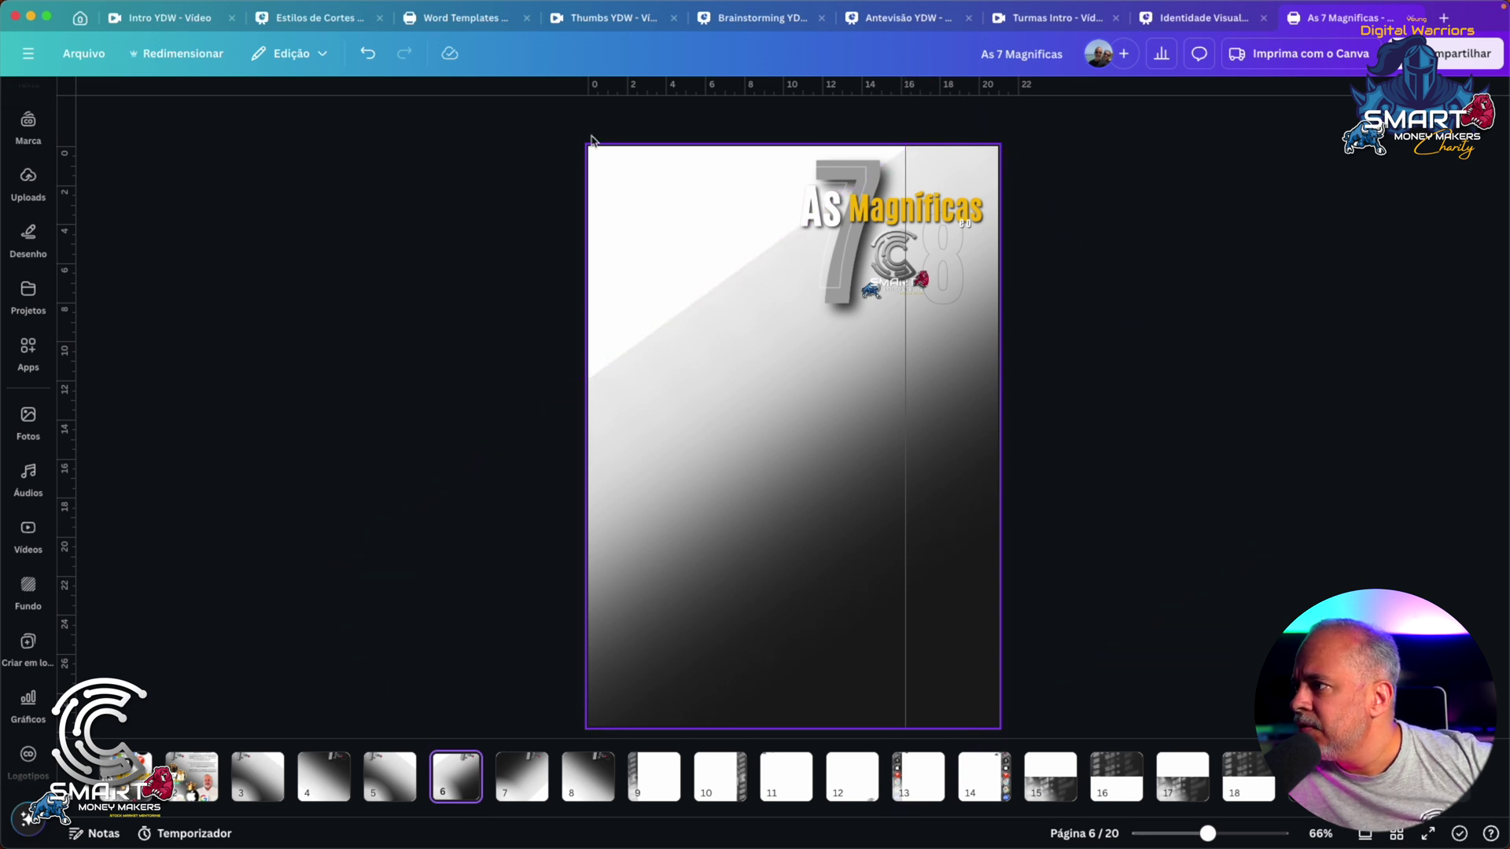
{"action": "left_click_drag", "start_coordinate": [613, 89], "coordinate": [582, 379]}
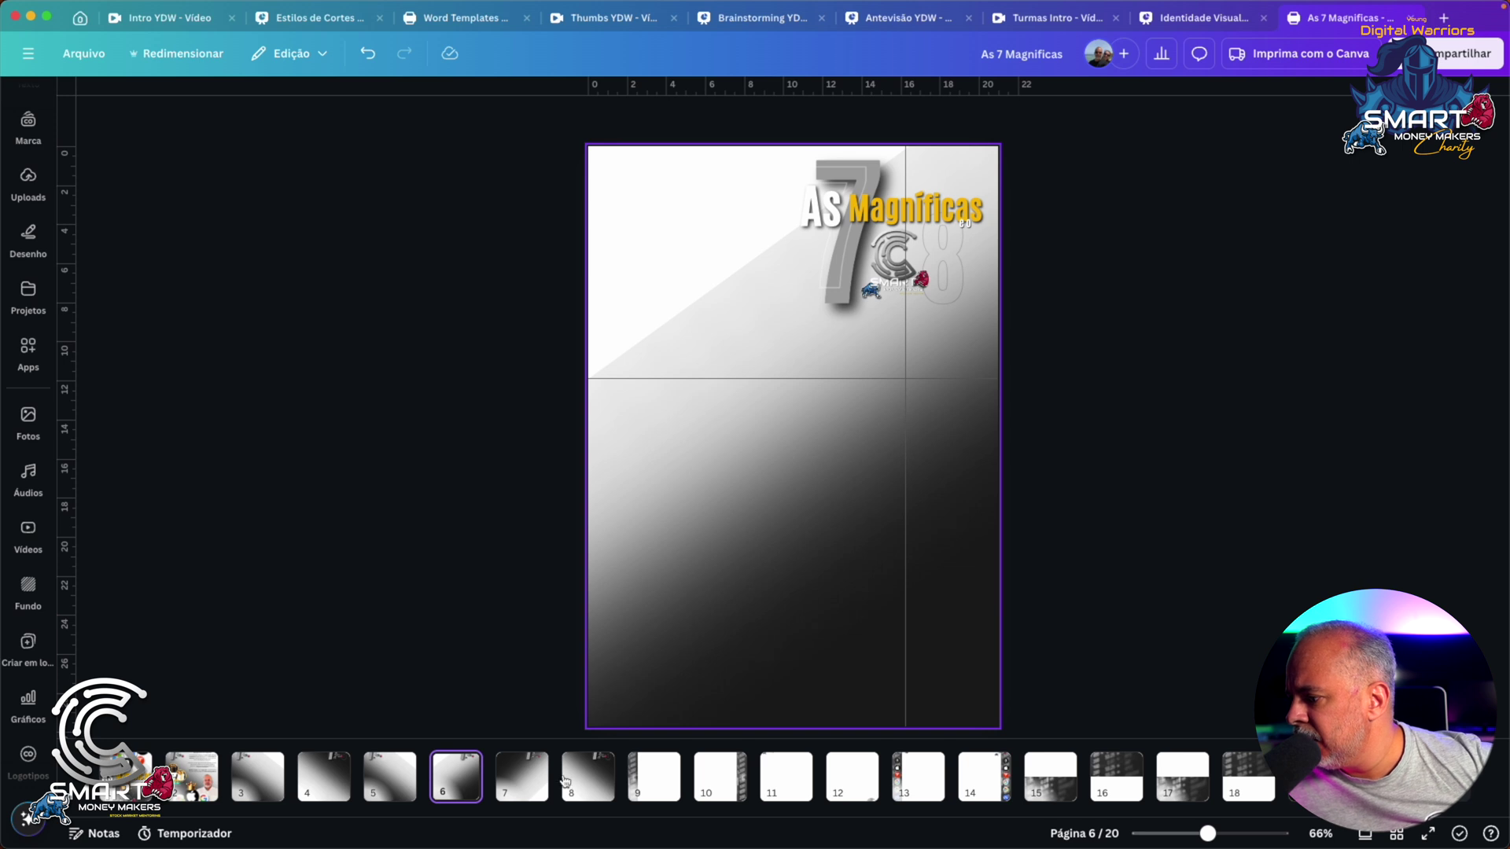
Compare page 8 with page 7 and adjust the position of page 7's gradient using the guides
{"action": "left_click", "coordinate": [564, 781]}
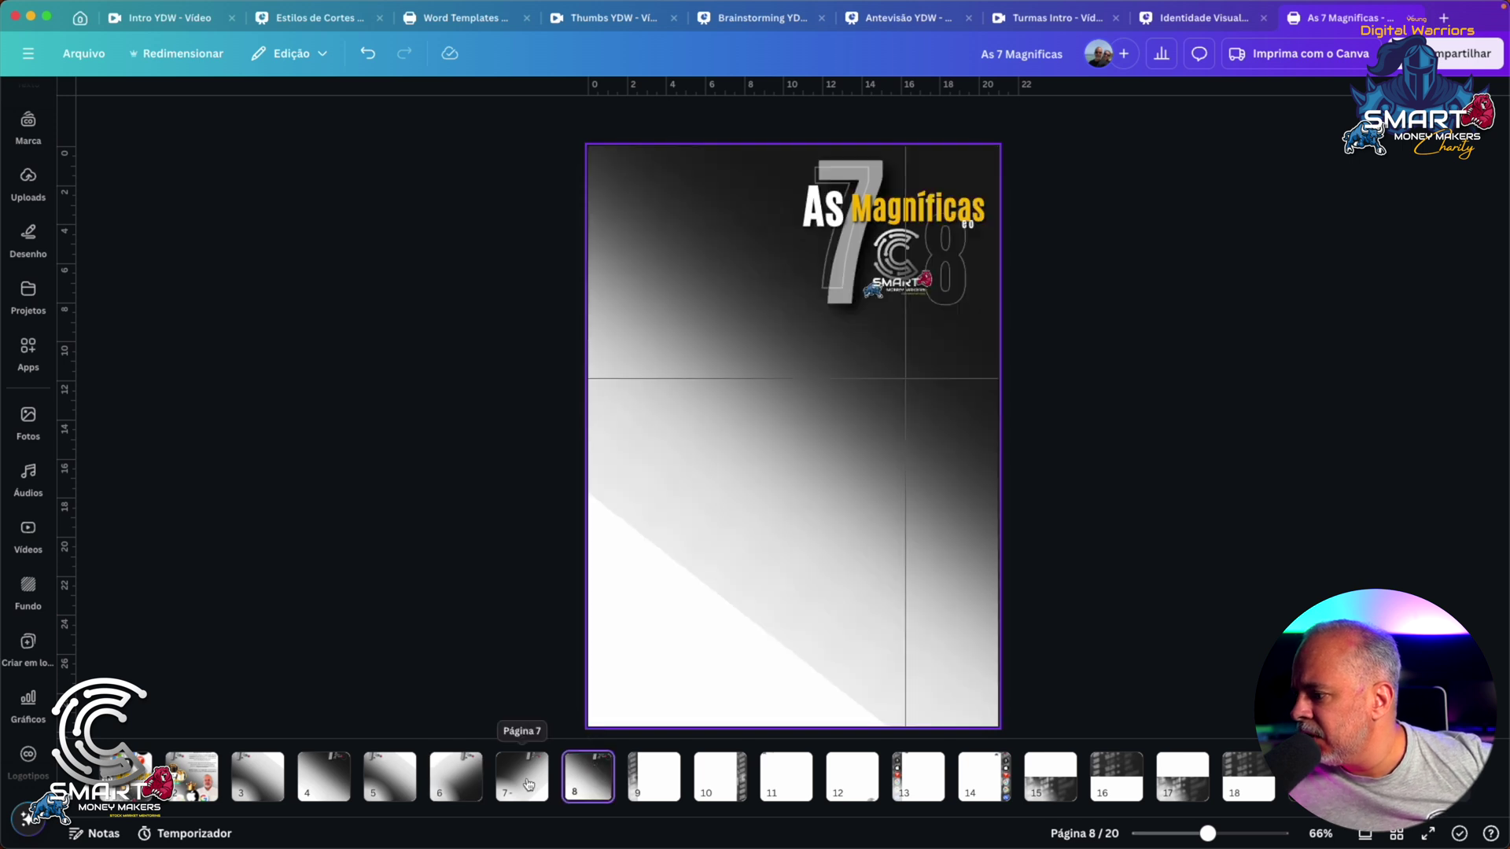
{"action": "left_click", "coordinate": [529, 784]}
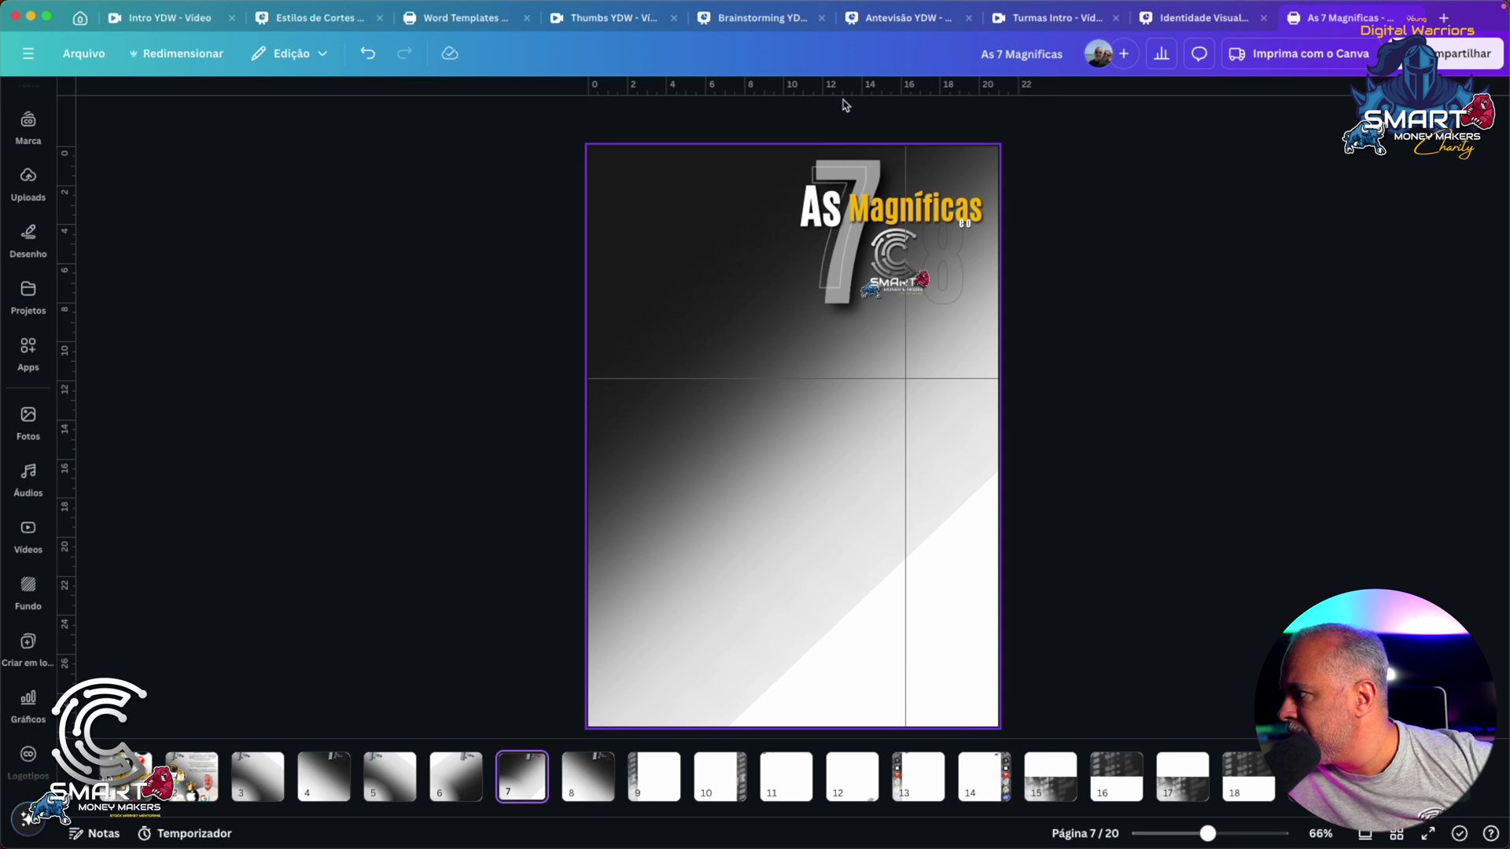
{"action": "left_click", "coordinate": [670, 663]}
{"action": "left_click_drag", "start_coordinate": [669, 662], "coordinate": [605, 686]}
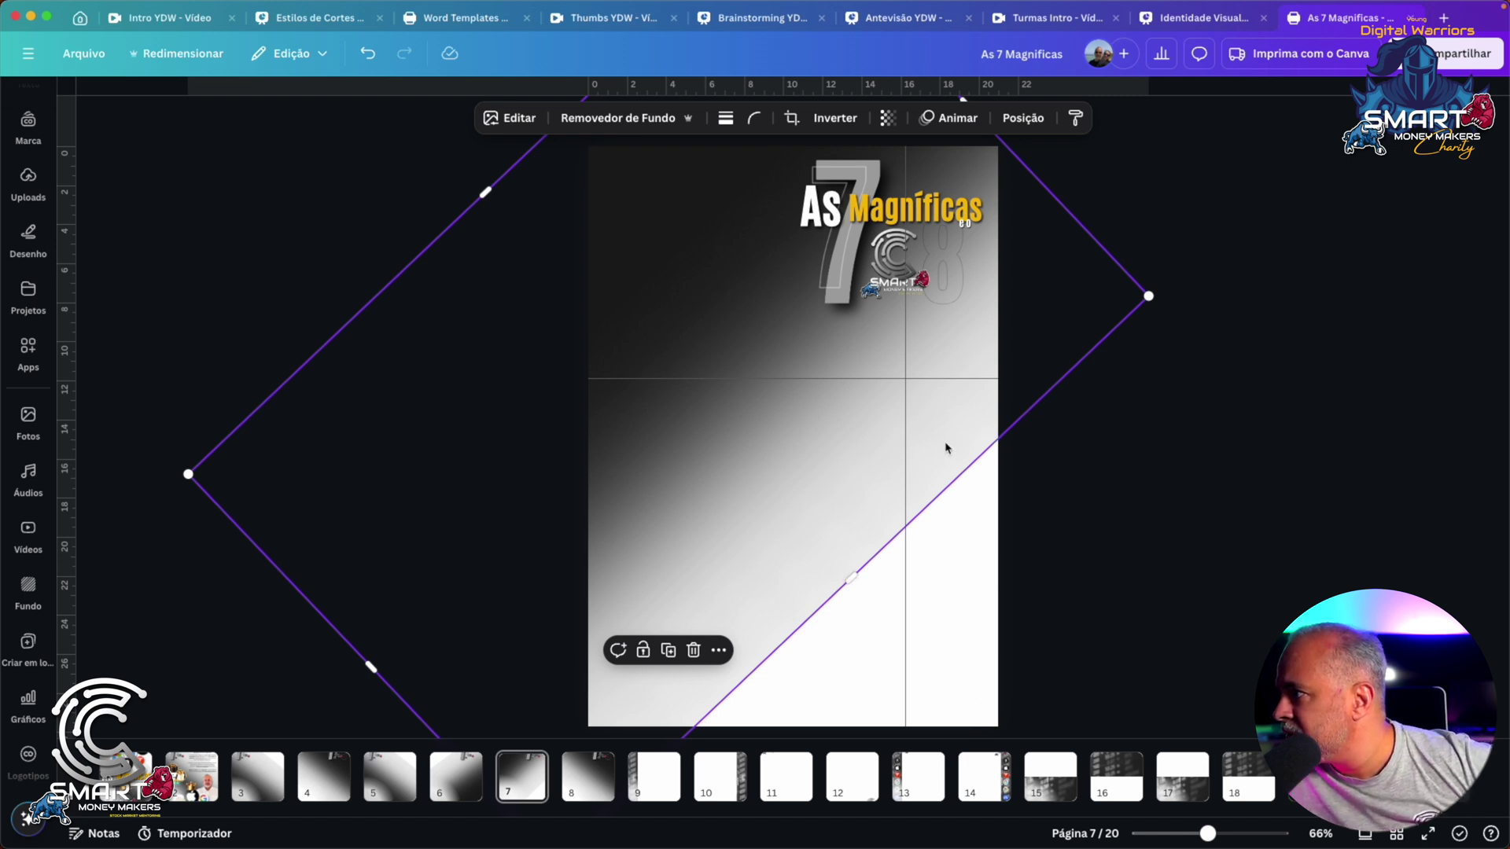
{"action": "mouse_move", "coordinate": [946, 445]}
{"action": "left_mouse_down"}
{"action": "mouse_move", "coordinate": [930, 461]}
{"action": "mouse_move", "coordinate": [959, 458]}
{"action": "left_mouse_up"}
{"action": "left_click", "coordinate": [1324, 471]}
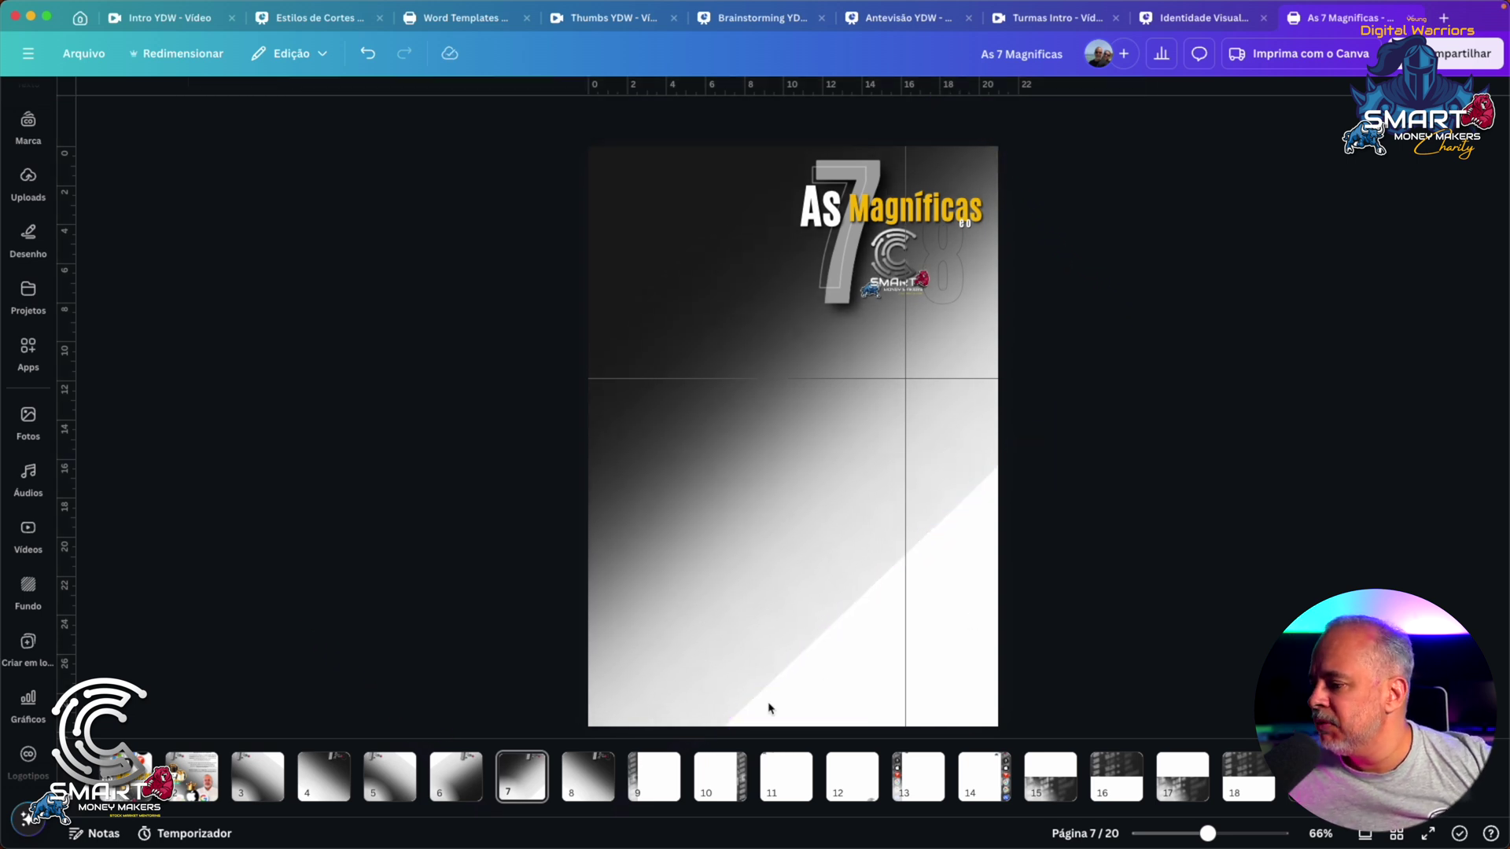
Compare pages 5, 7 and 8, and move page 8 ahead of the two mirrored pages to position 6
{"action": "left_click", "coordinate": [400, 785]}
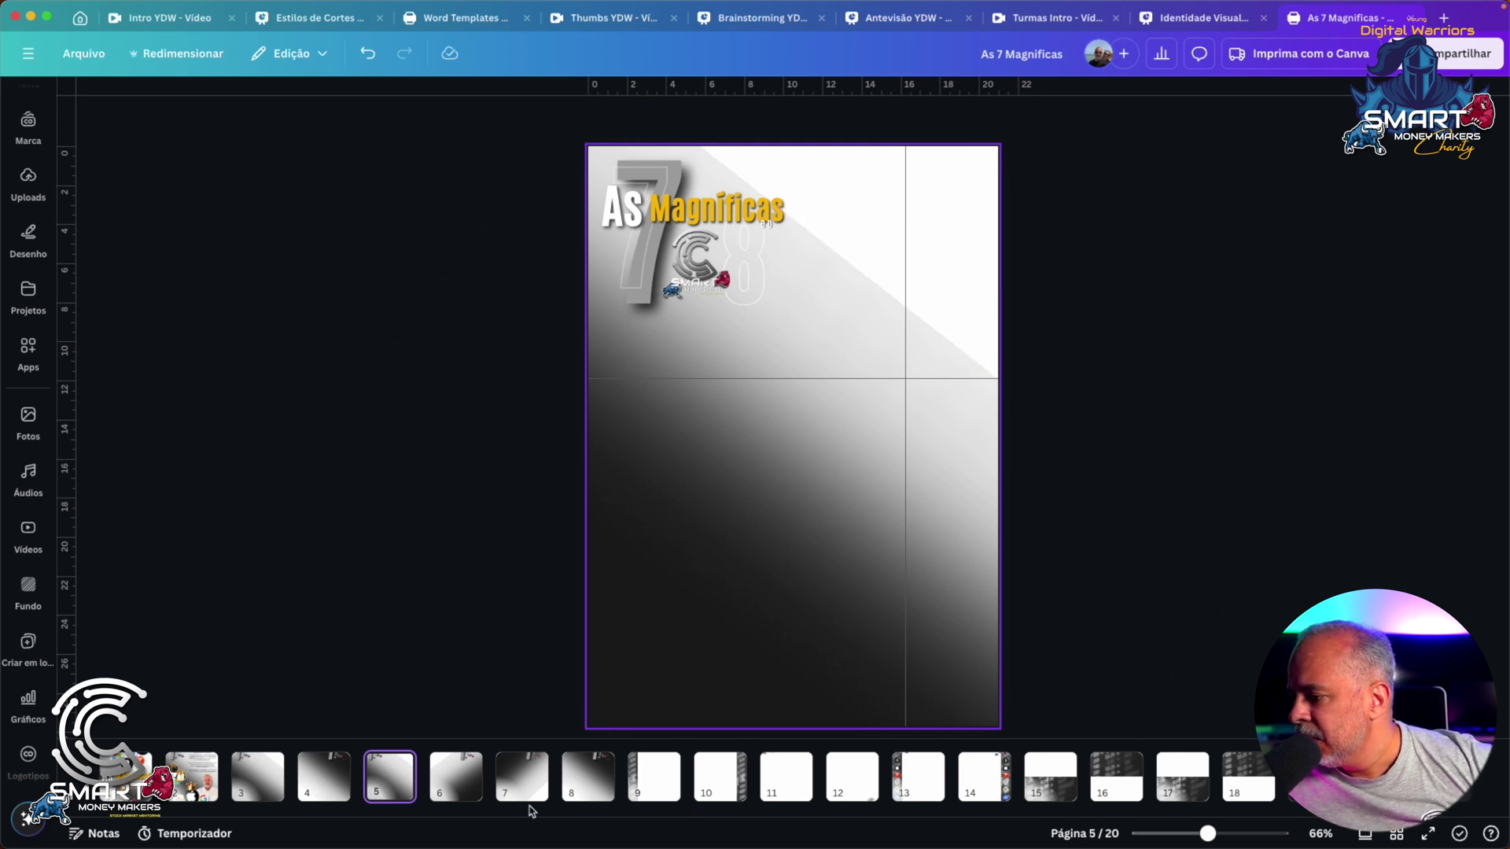
{"action": "left_click", "coordinate": [529, 791]}
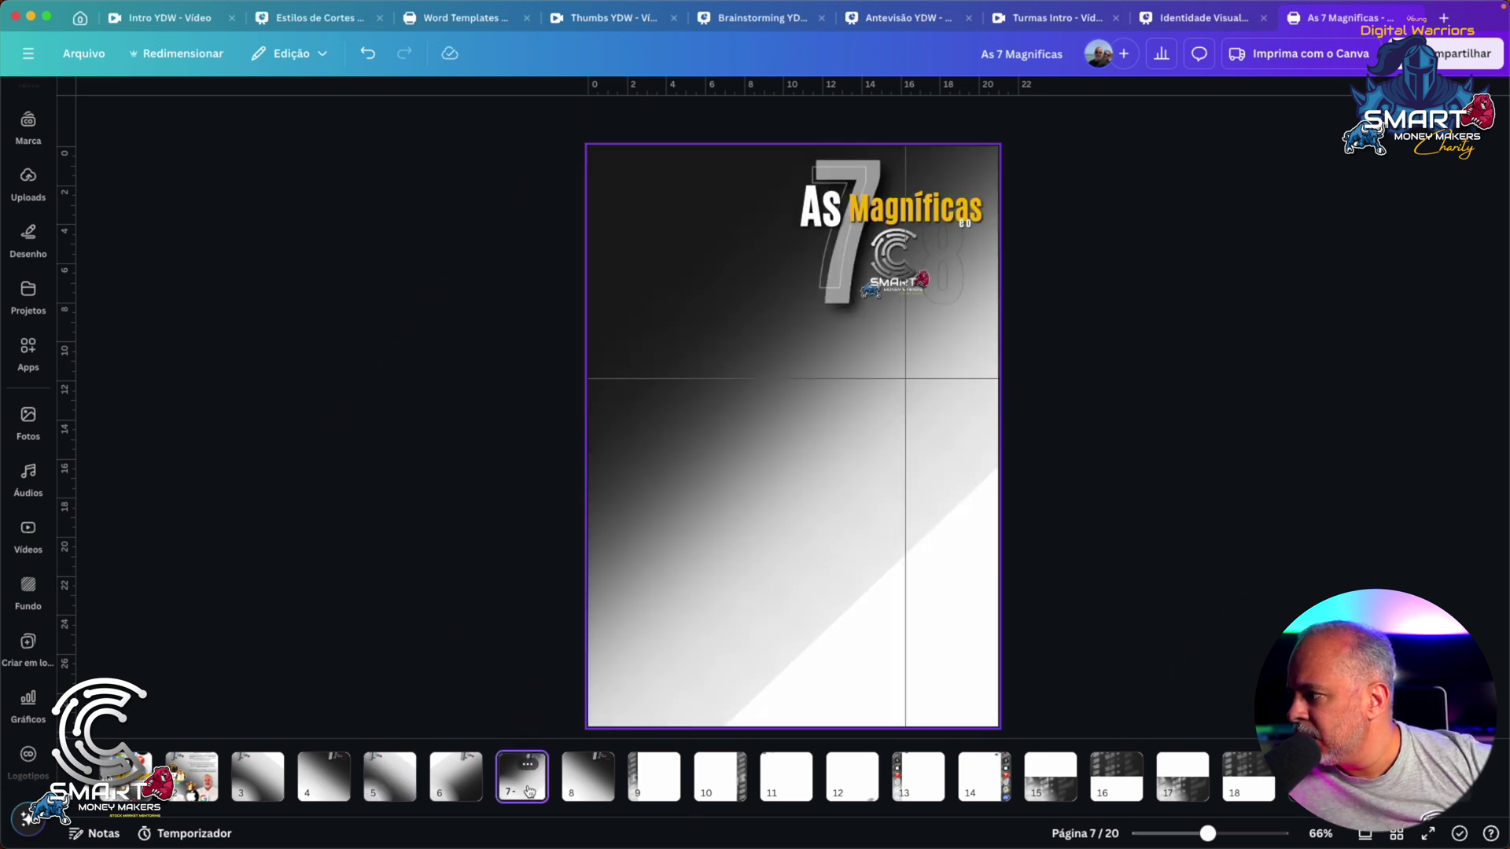
{"action": "left_click", "coordinate": [588, 780]}
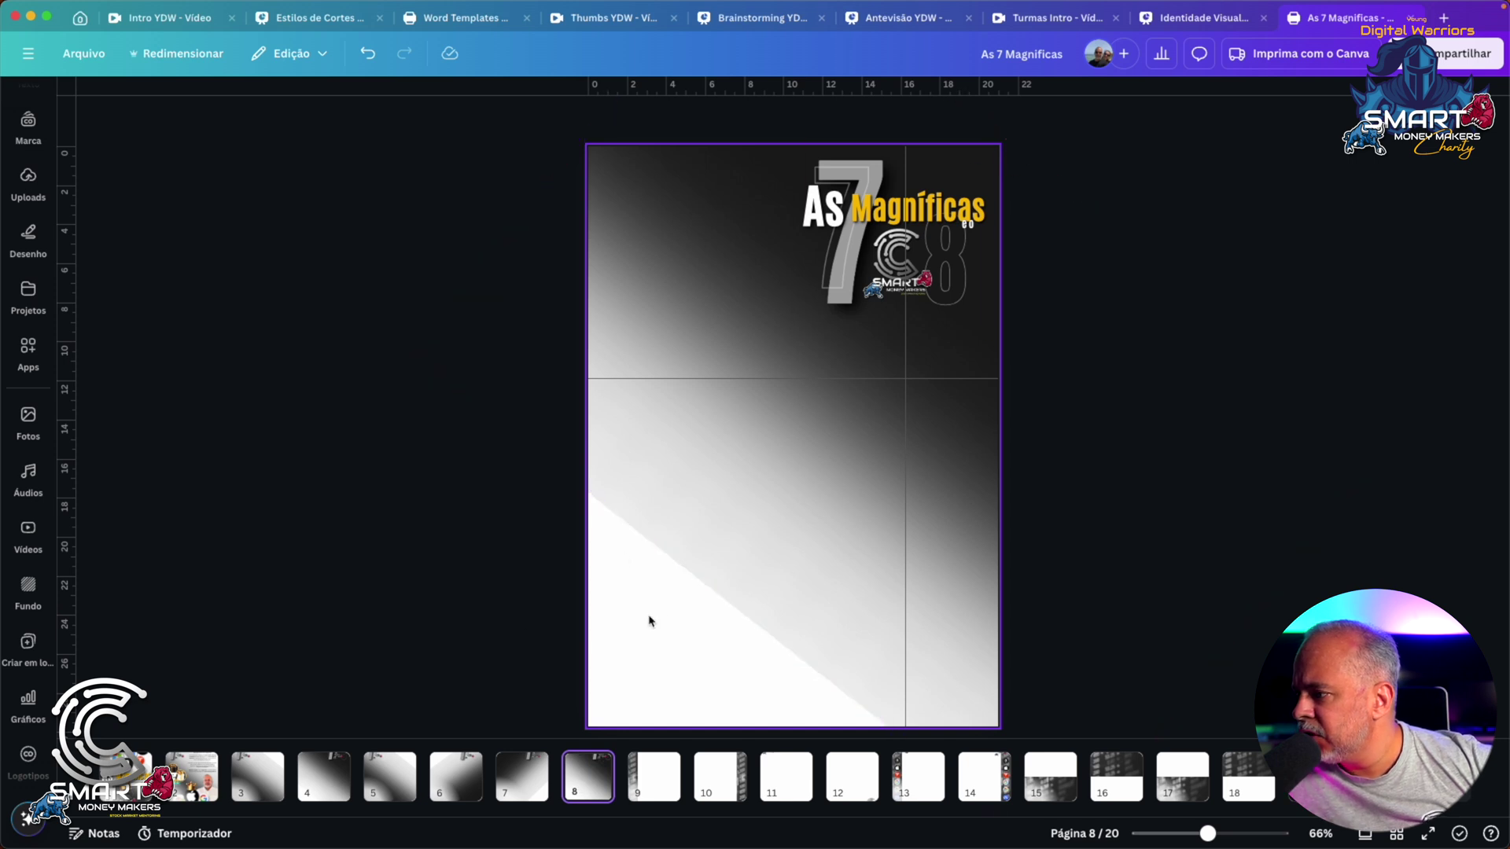
{"action": "left_click_drag", "start_coordinate": [594, 789], "coordinate": [442, 789]}
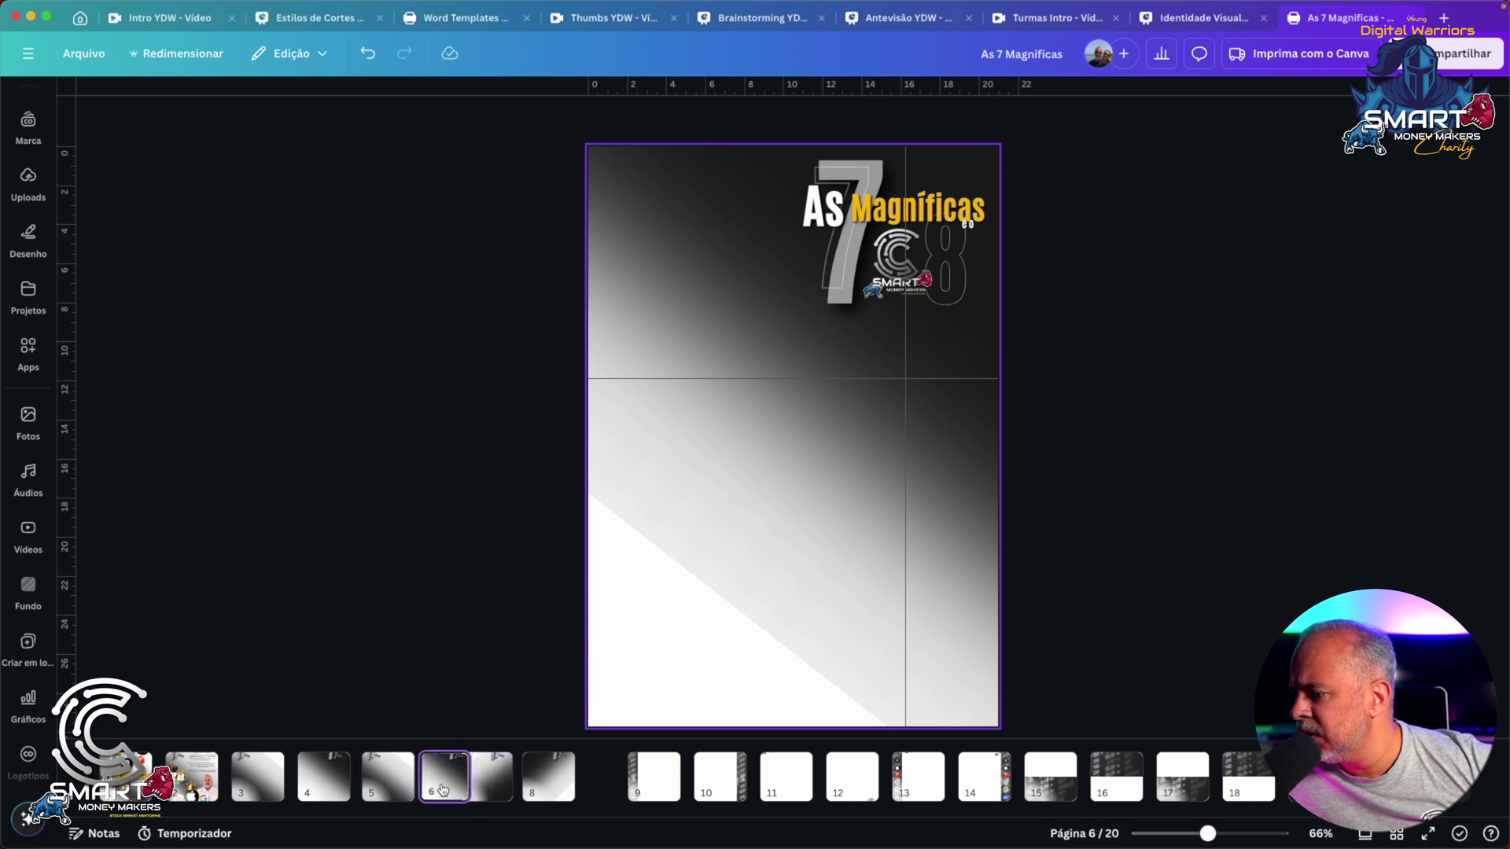
Move the horizontal guide up to the top edge of the large 7 on page 6 and compare the headers on pages 5 and 6
{"action": "left_click", "coordinate": [393, 785]}
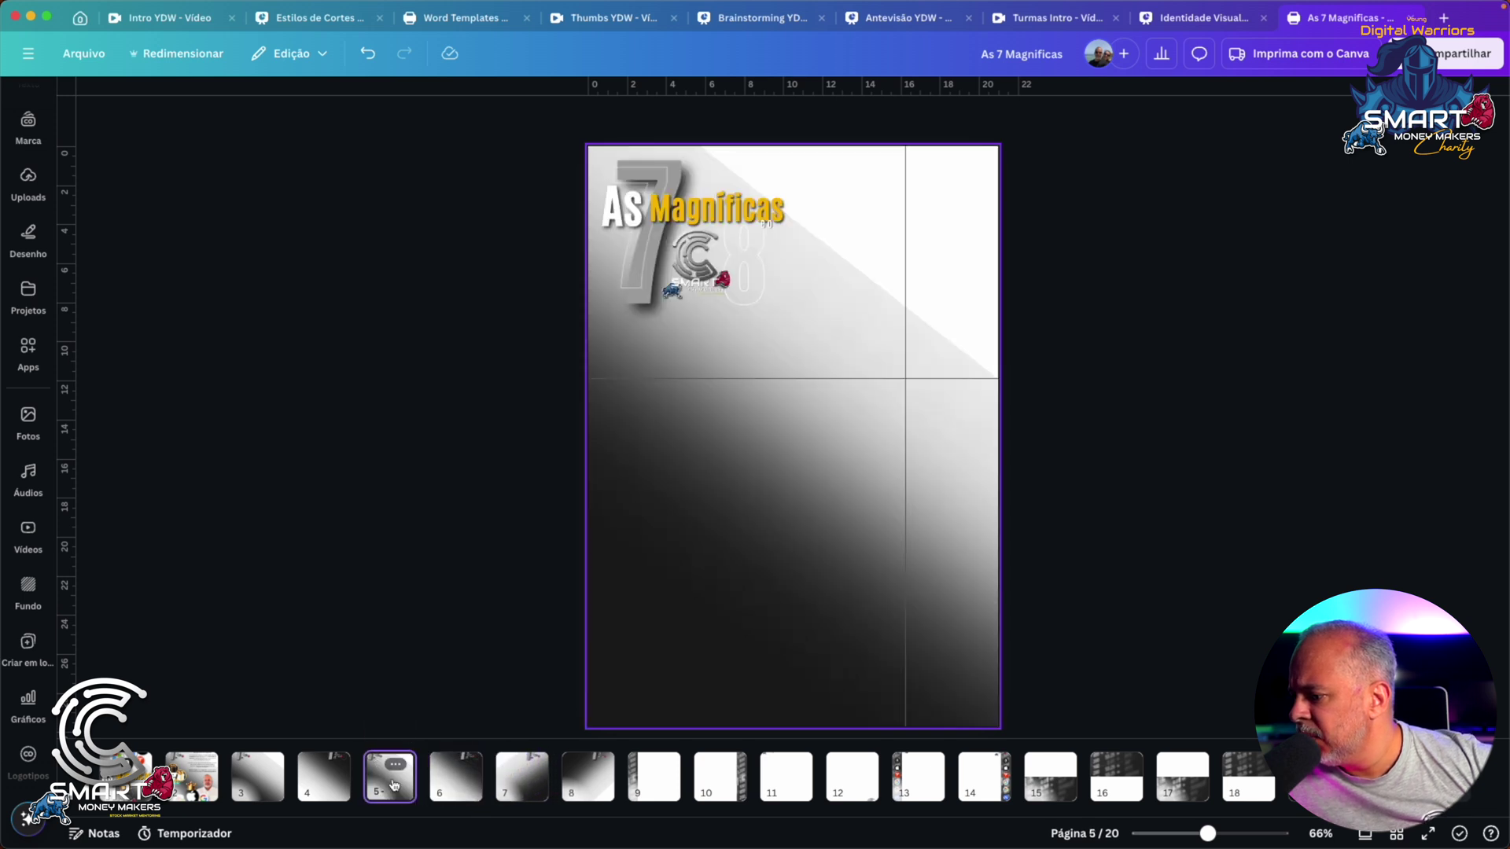
{"action": "left_click", "coordinate": [467, 783]}
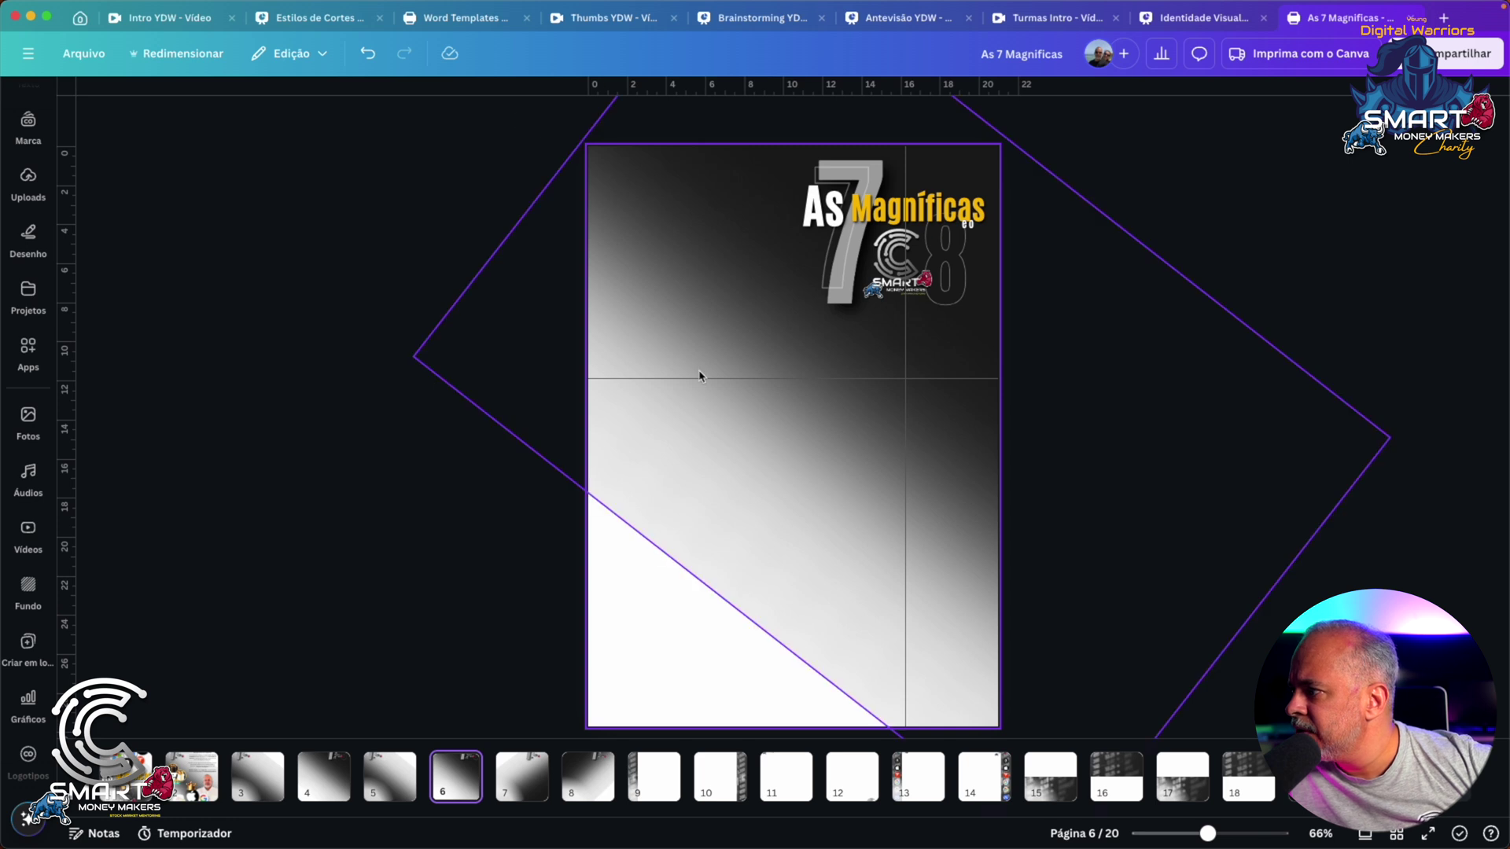
{"action": "left_click_drag", "start_coordinate": [698, 378], "coordinate": [718, 158]}
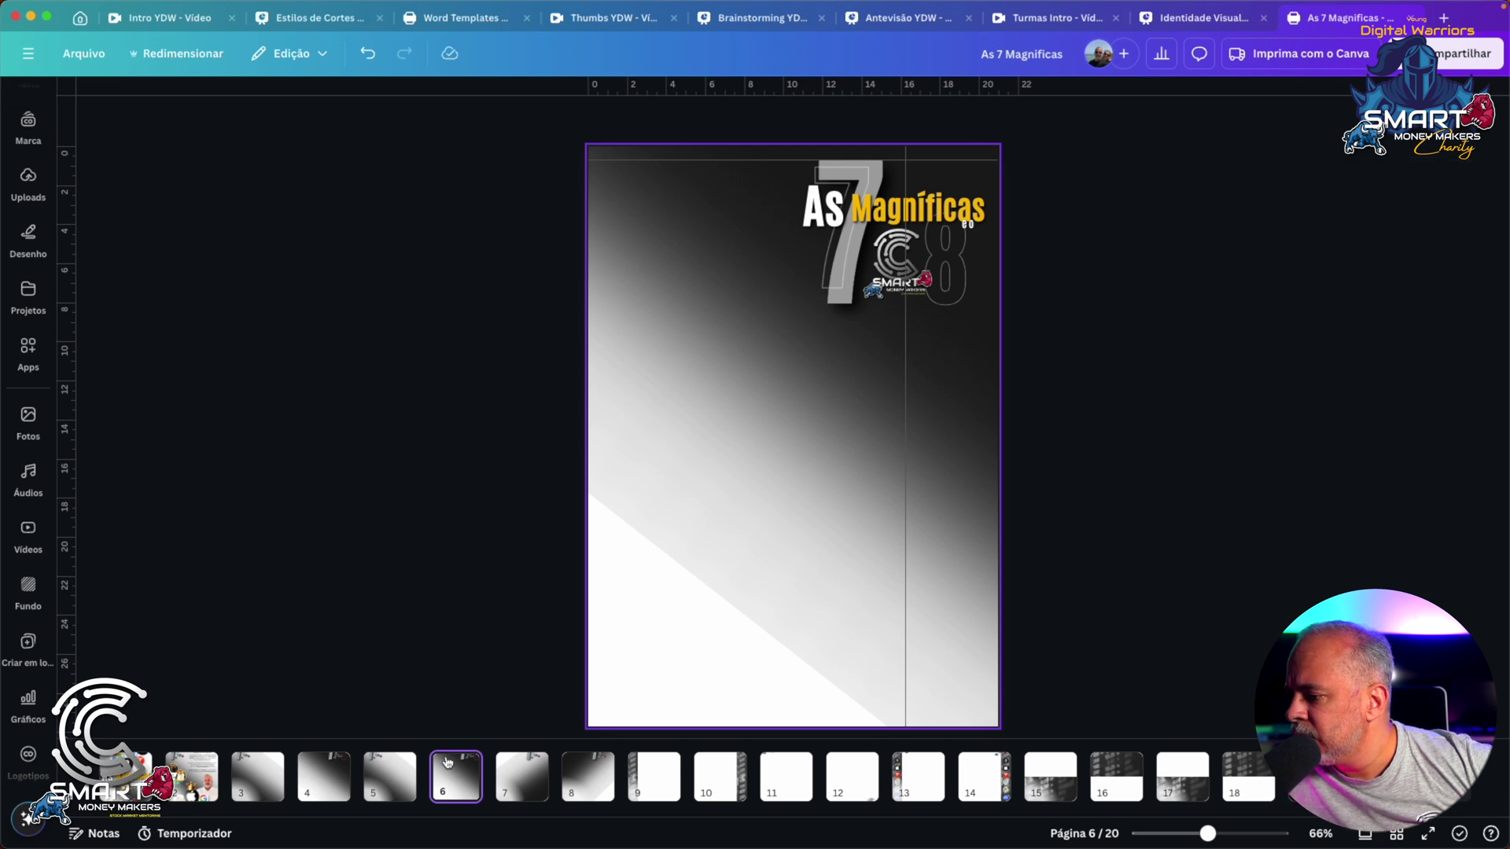
{"action": "left_click", "coordinate": [381, 778]}
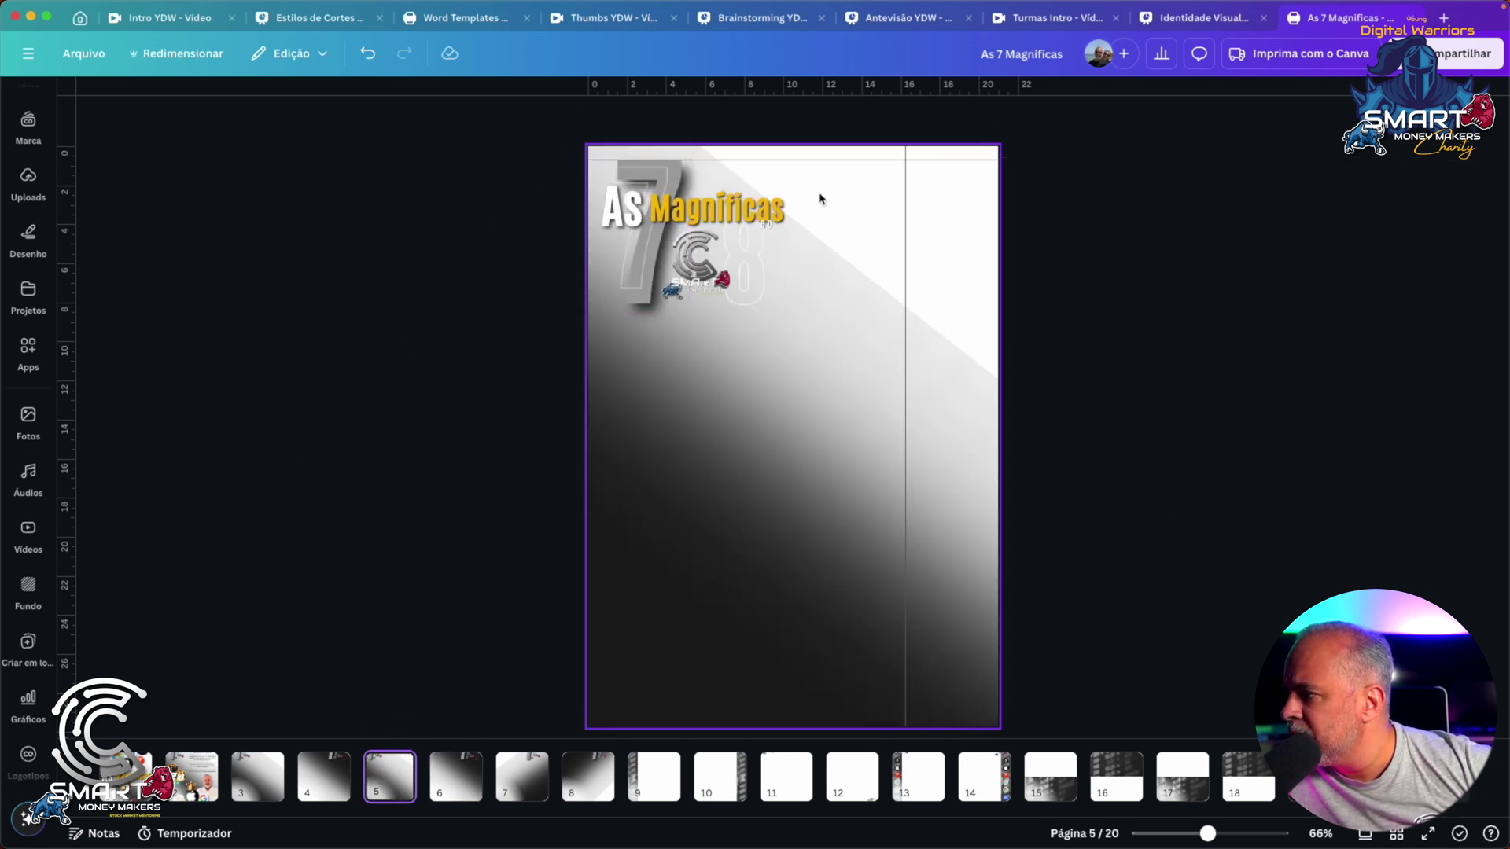
{"action": "left_click", "coordinate": [461, 778]}
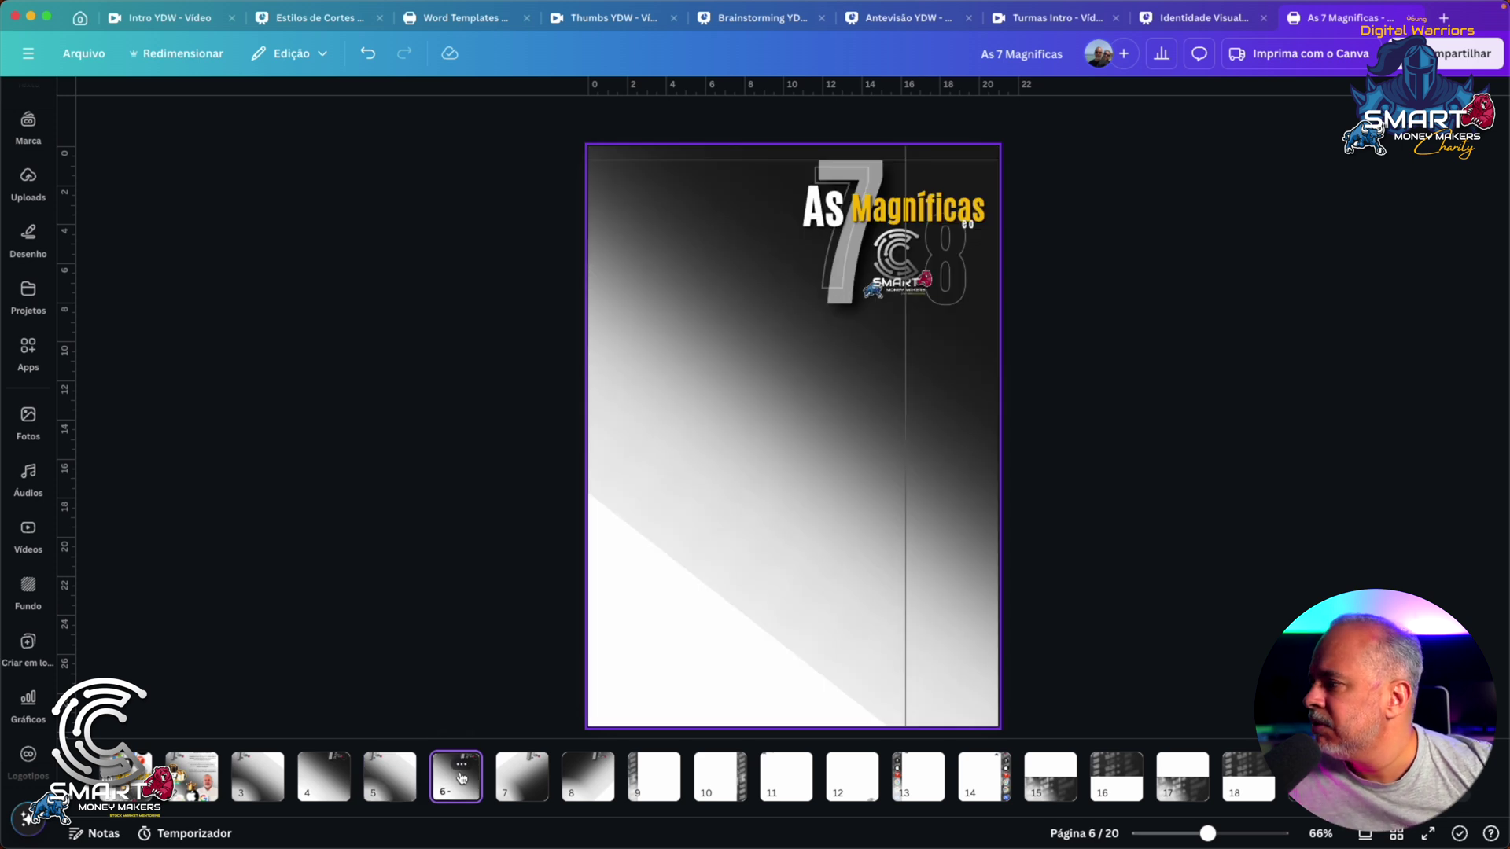
Look through pages 3 to 8 and compare their gradient backgrounds and header positions
{"action": "left_click", "coordinate": [536, 789]}
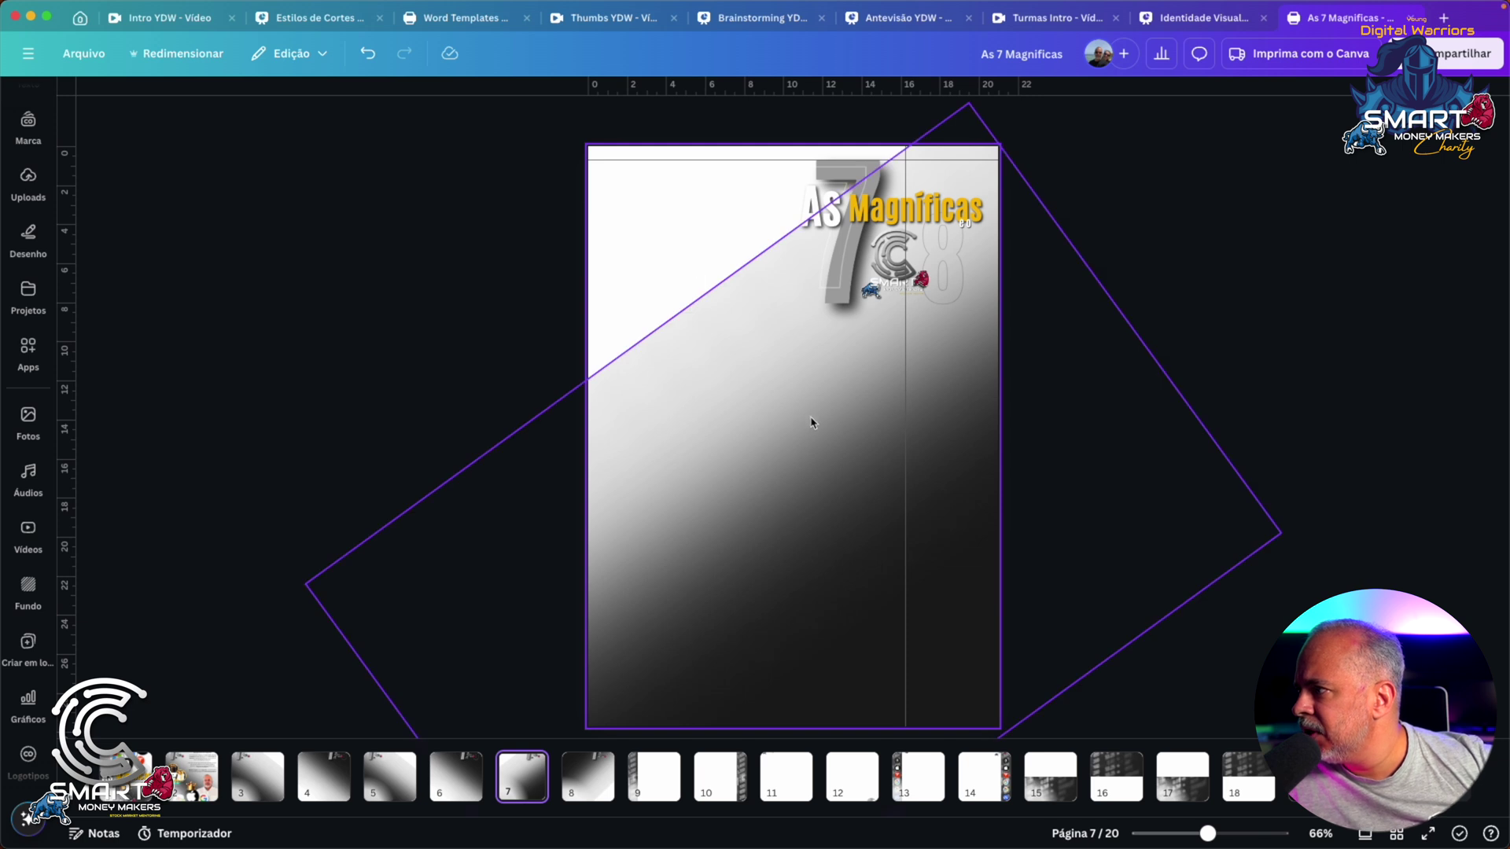
{"action": "left_click", "coordinate": [592, 781]}
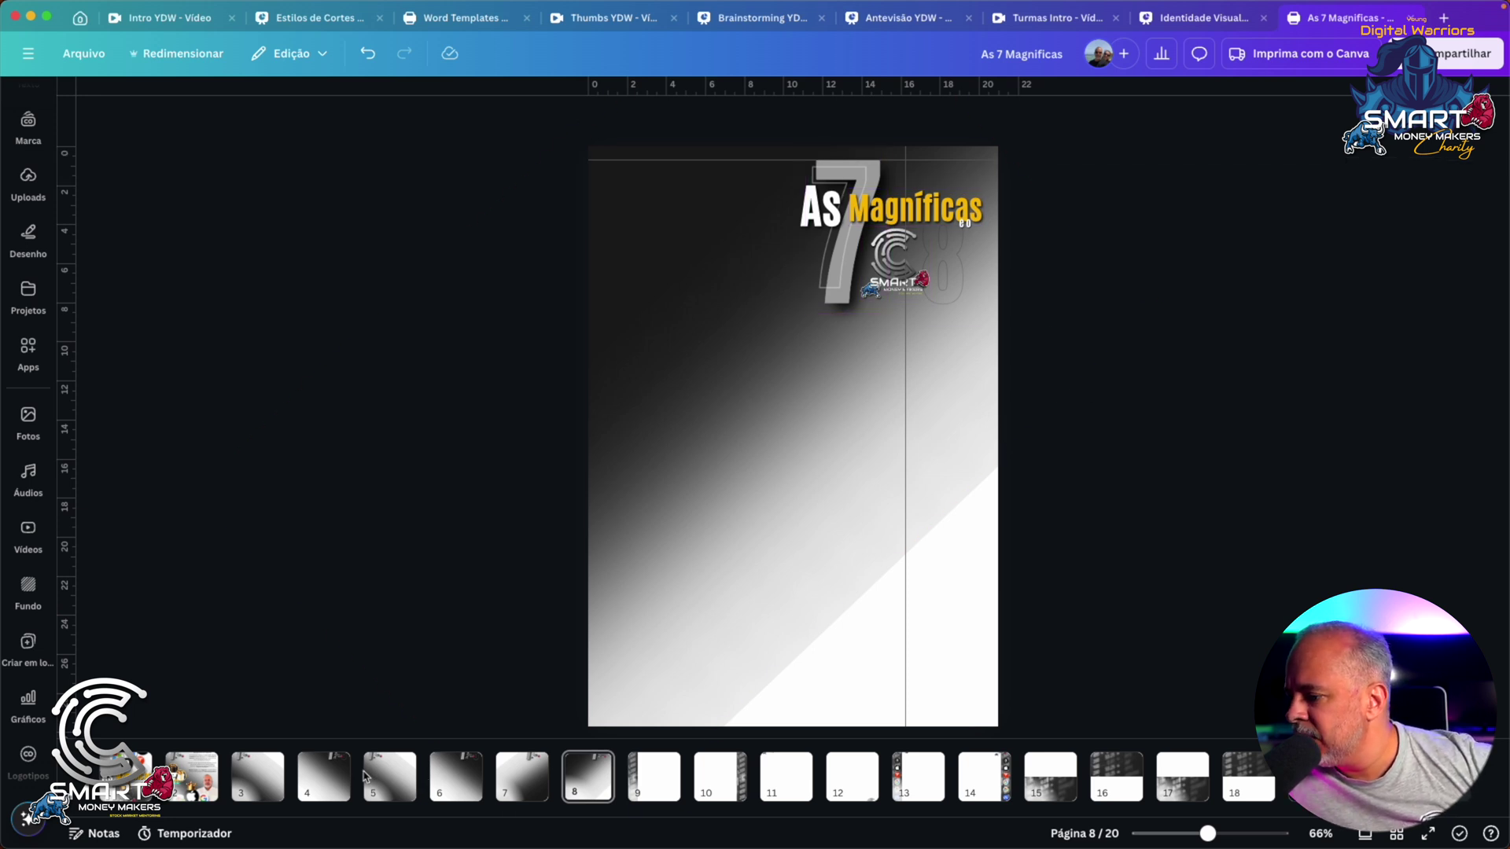
{"action": "left_click", "coordinate": [269, 780]}
{"action": "left_click", "coordinate": [326, 783]}
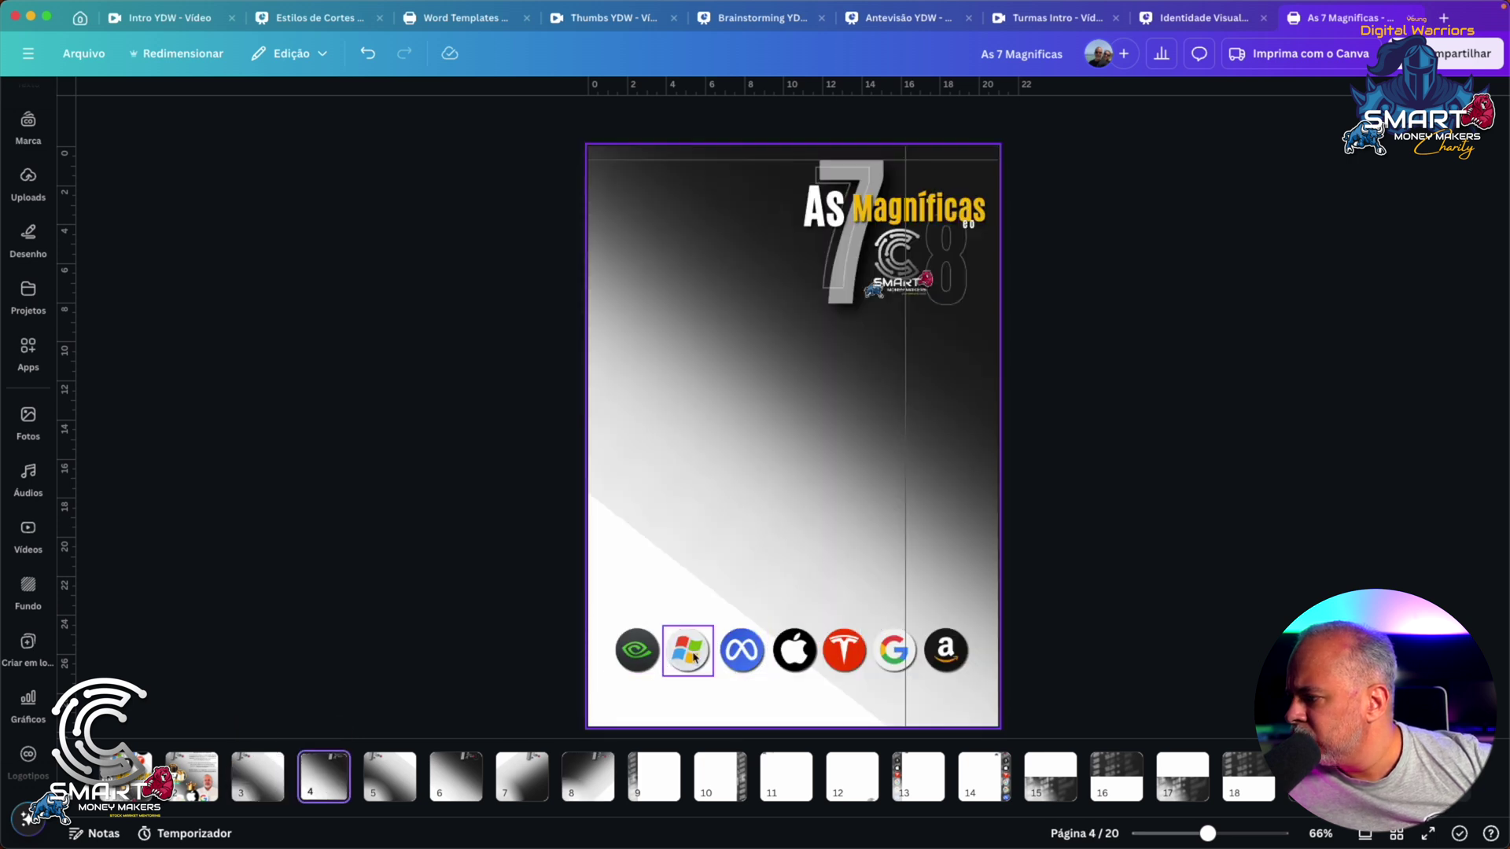
{"action": "left_click", "coordinate": [385, 796]}
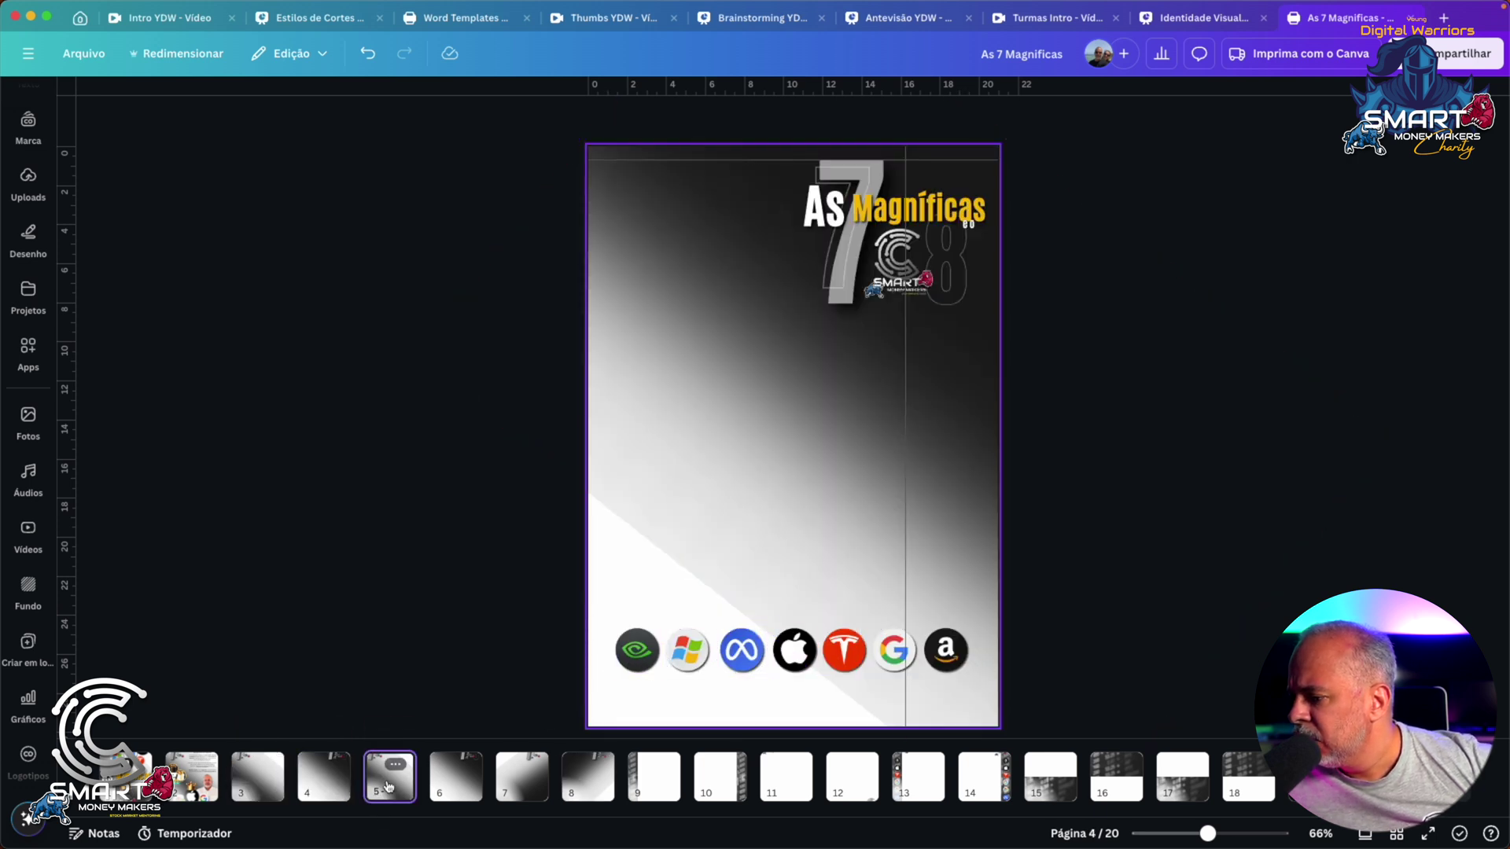
{"action": "left_click", "coordinate": [466, 793]}
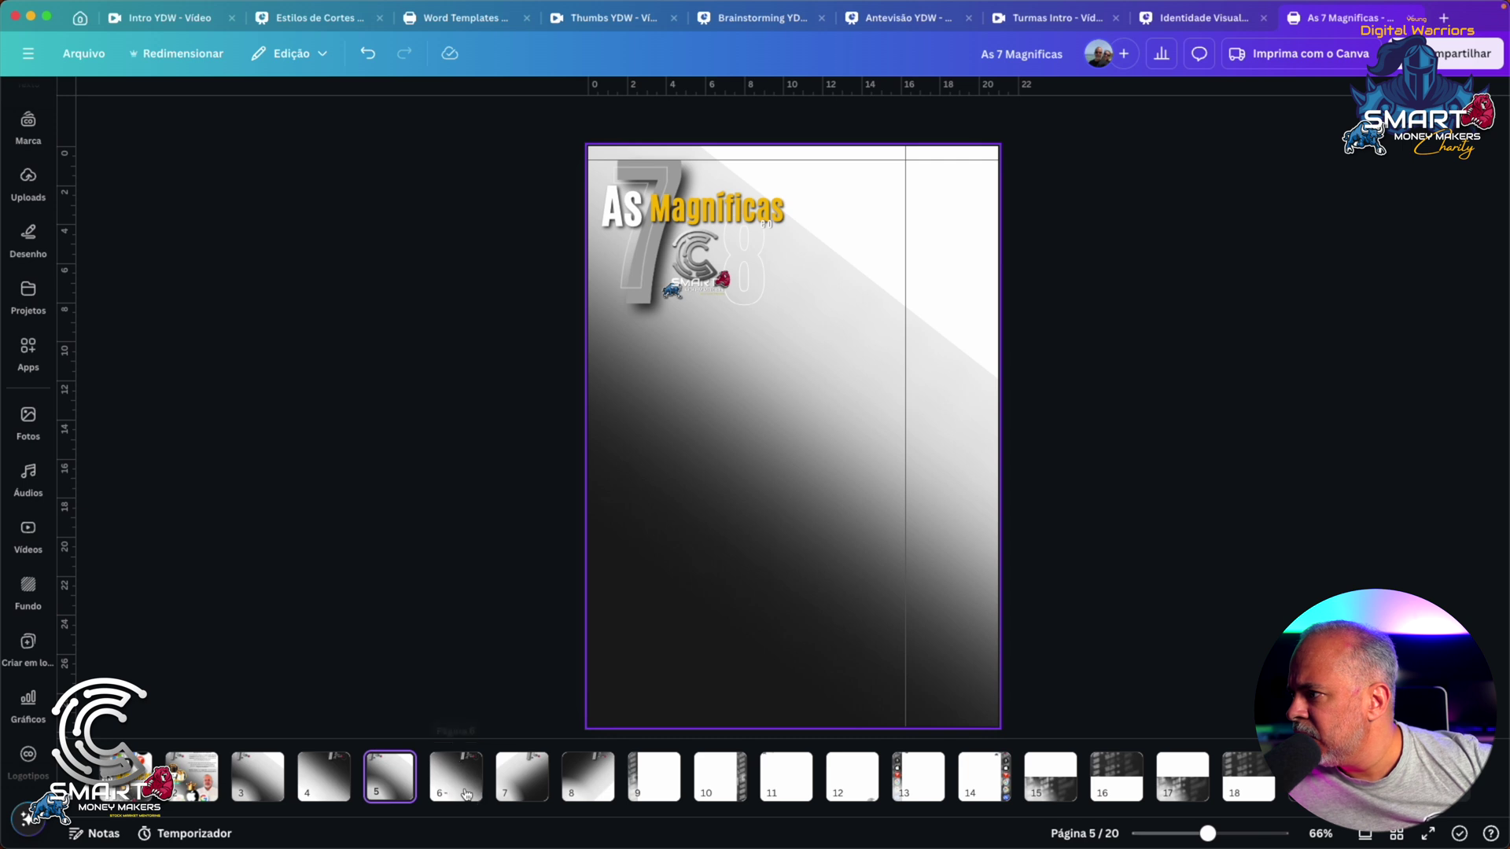
{"action": "left_click", "coordinate": [533, 787]}
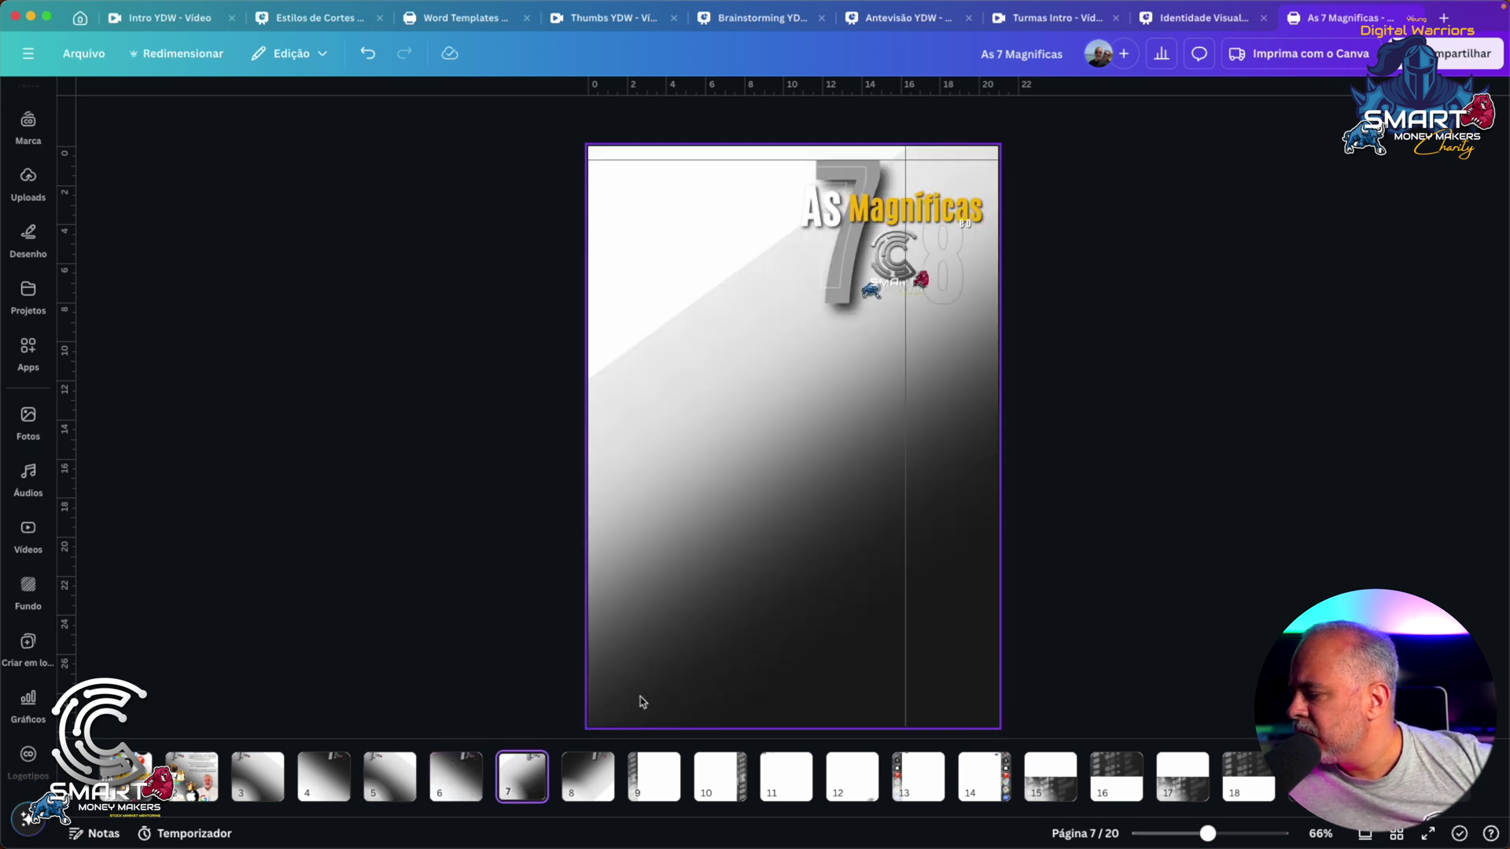
Group all seven header elements on page 7, leaving the gradient and the white background out of the group
{"action": "left_click_drag", "start_coordinate": [788, 127], "coordinate": [997, 339]}
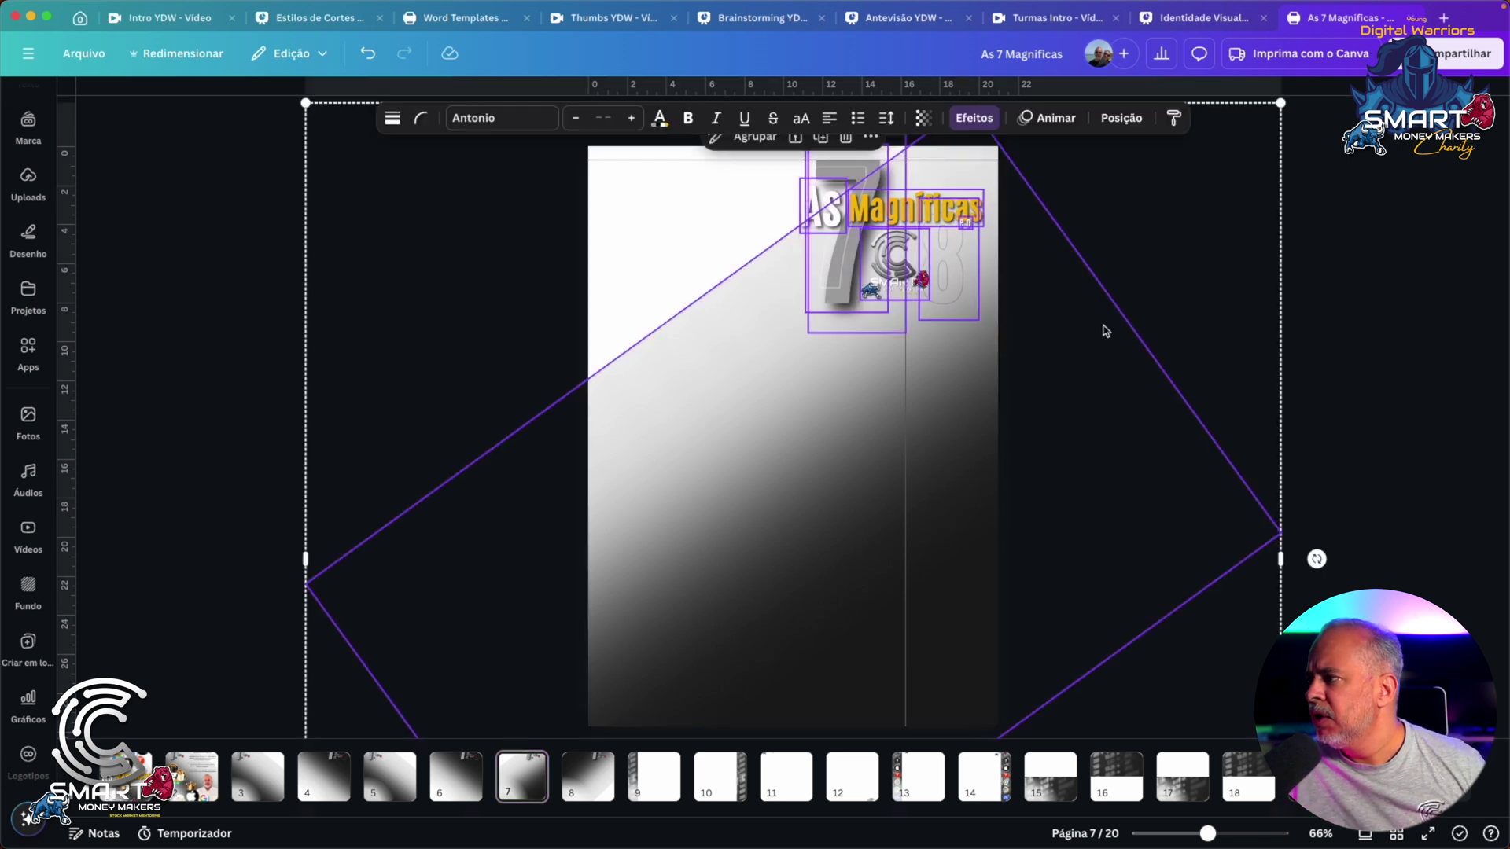
{"action": "left_click", "coordinate": [1185, 223]}
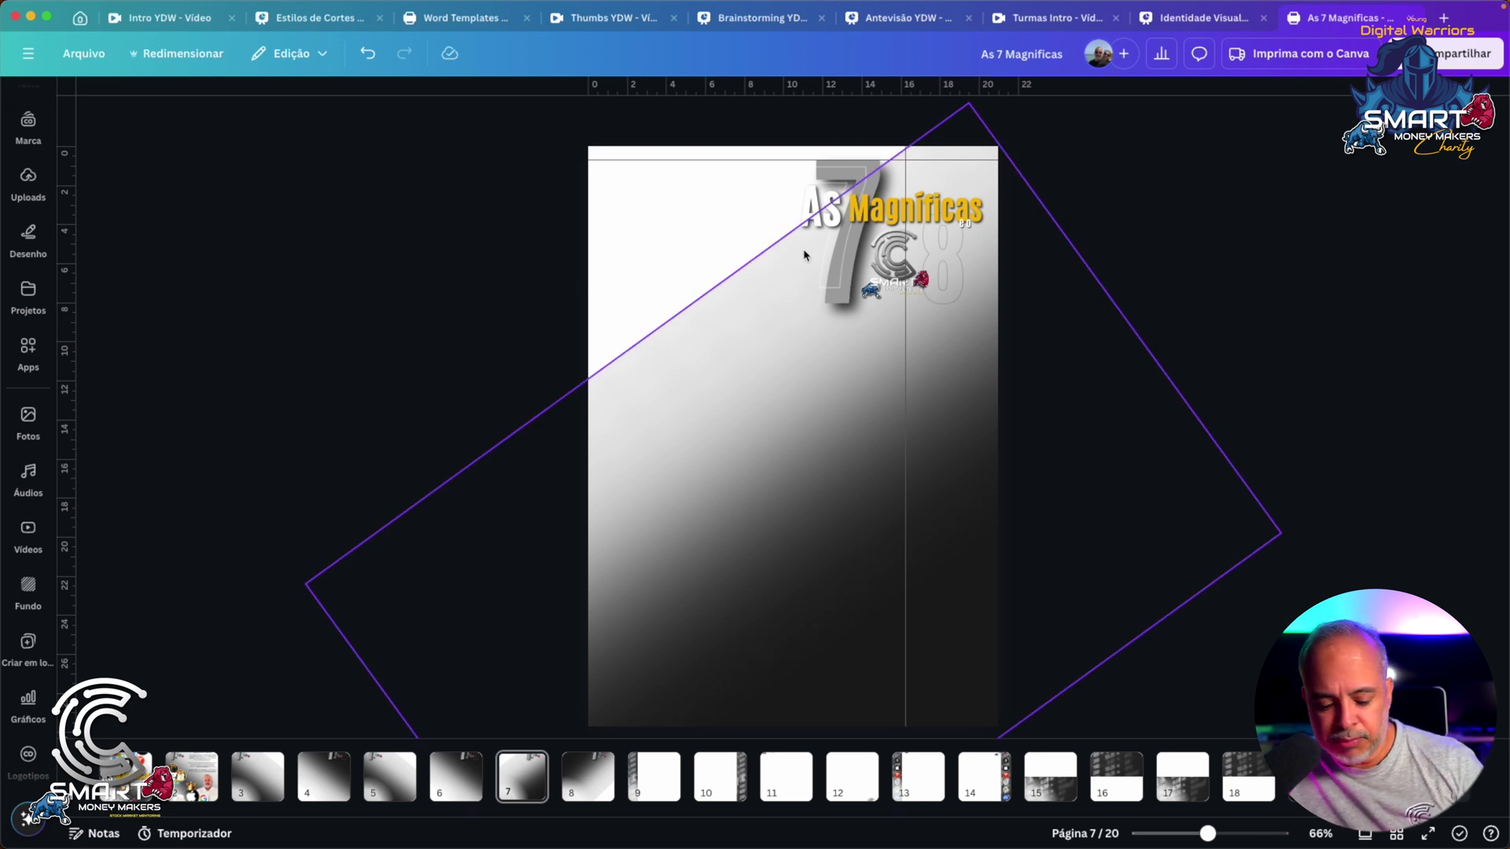
{"action": "left_click", "coordinate": [840, 280]}
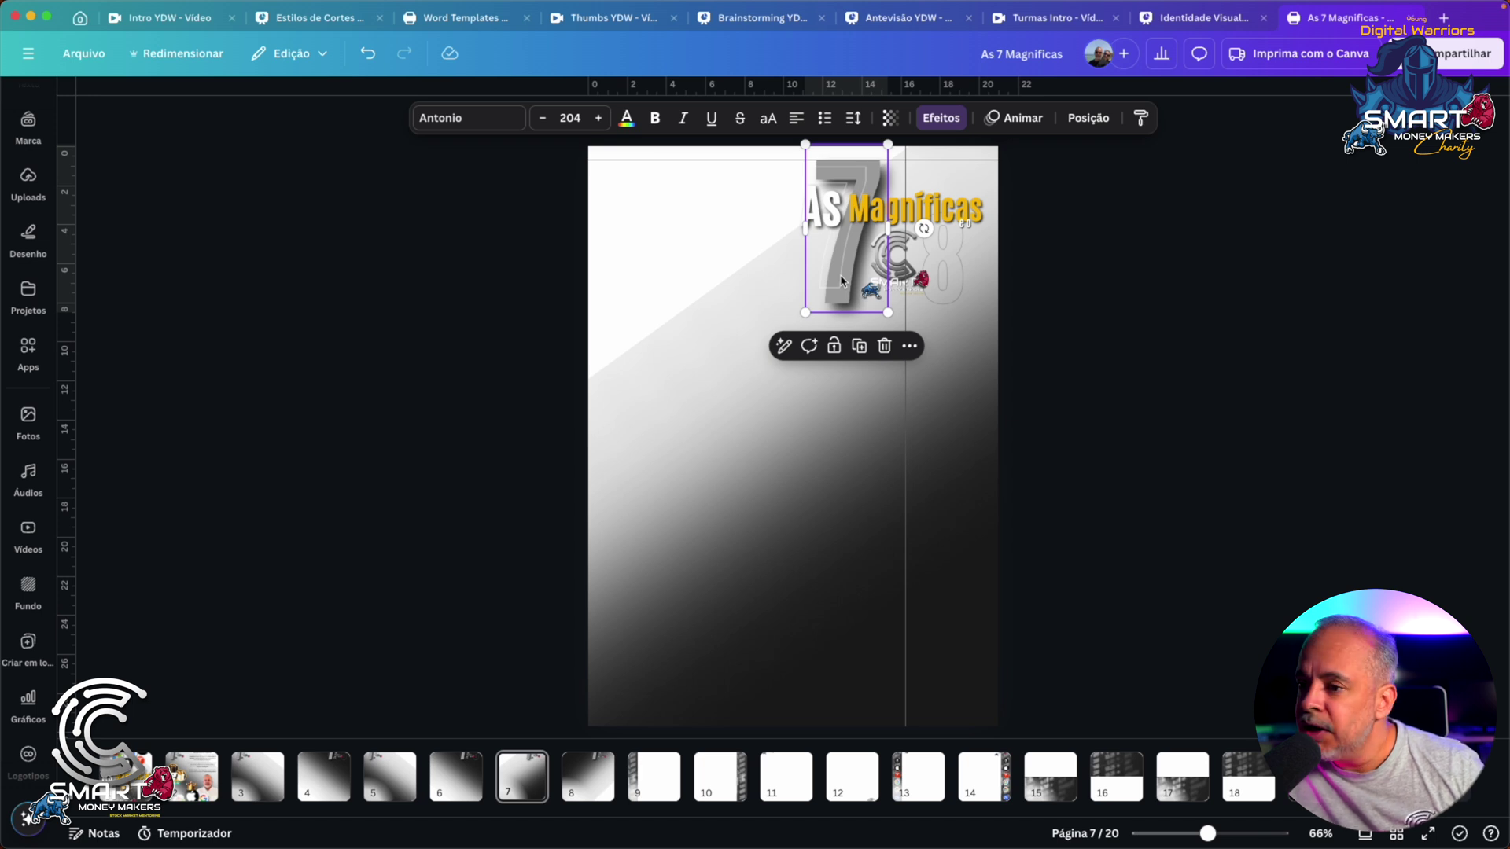
{"action": "key", "text": "alt+1"}
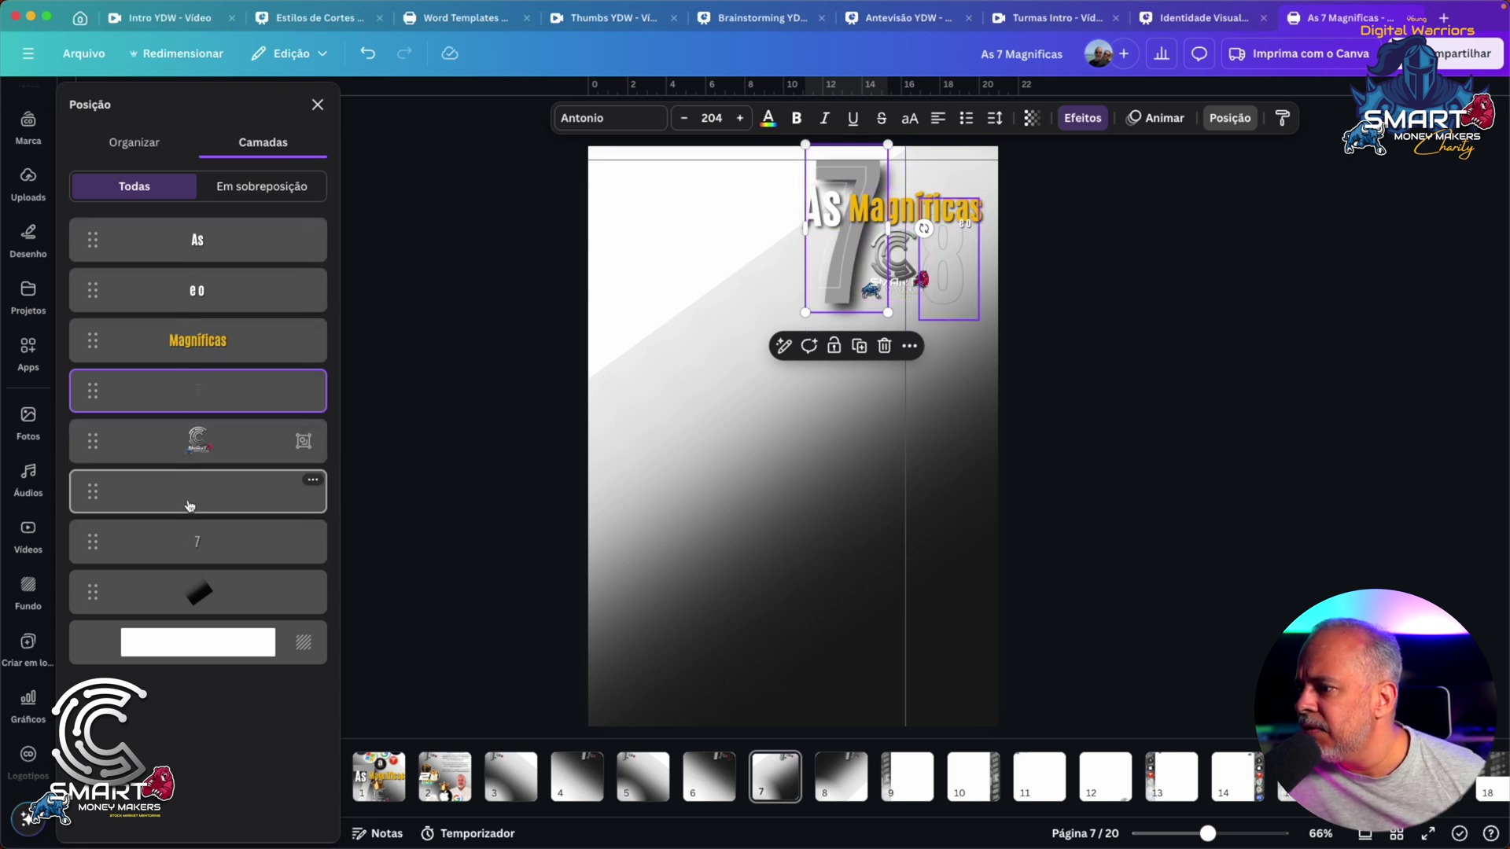
{"action": "left_click", "coordinate": [199, 548]}
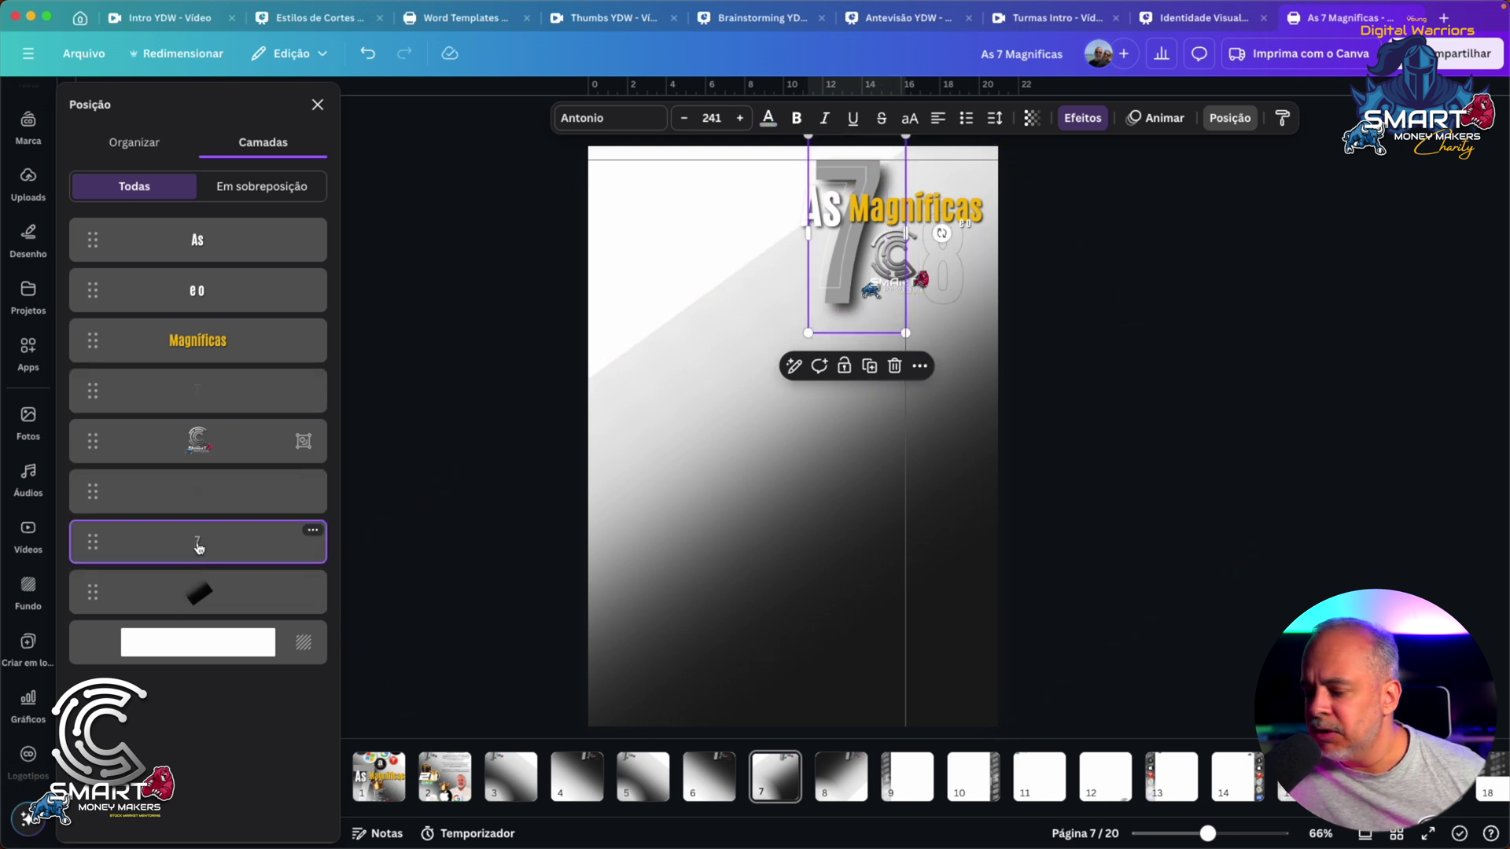
{"action": "left_click", "coordinate": [198, 503], "text": "shift"}
{"action": "left_click", "coordinate": [202, 444], "text": "shift"}
{"action": "left_click", "coordinate": [206, 389], "text": "shift"}
{"action": "left_click", "coordinate": [209, 355], "text": "shift"}
{"action": "left_click", "coordinate": [213, 289], "text": "shift"}
{"action": "left_click", "coordinate": [203, 245], "text": "shift"}
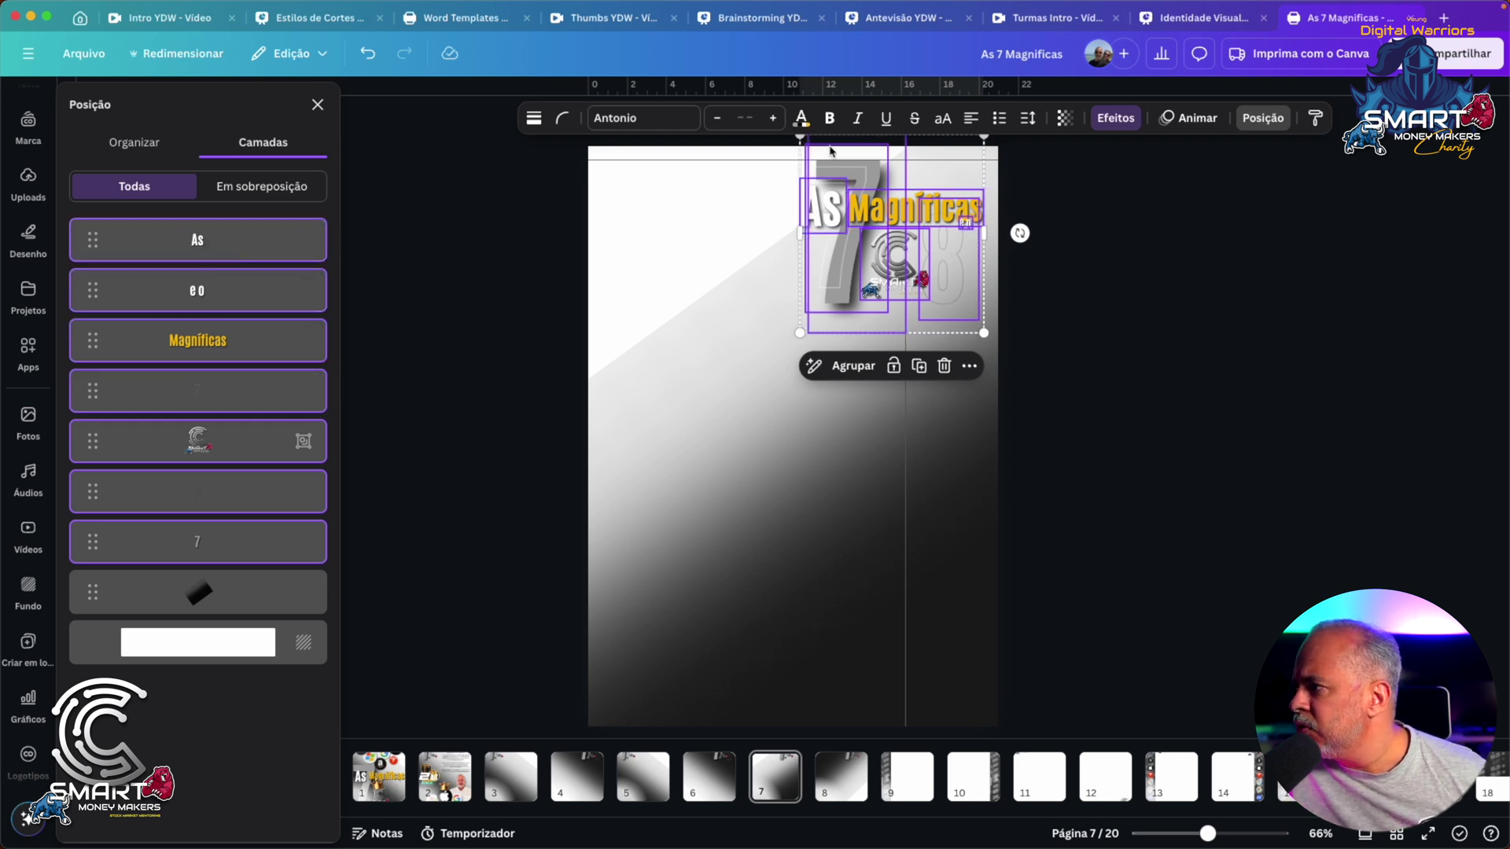
{"action": "right_click", "coordinate": [842, 255]}
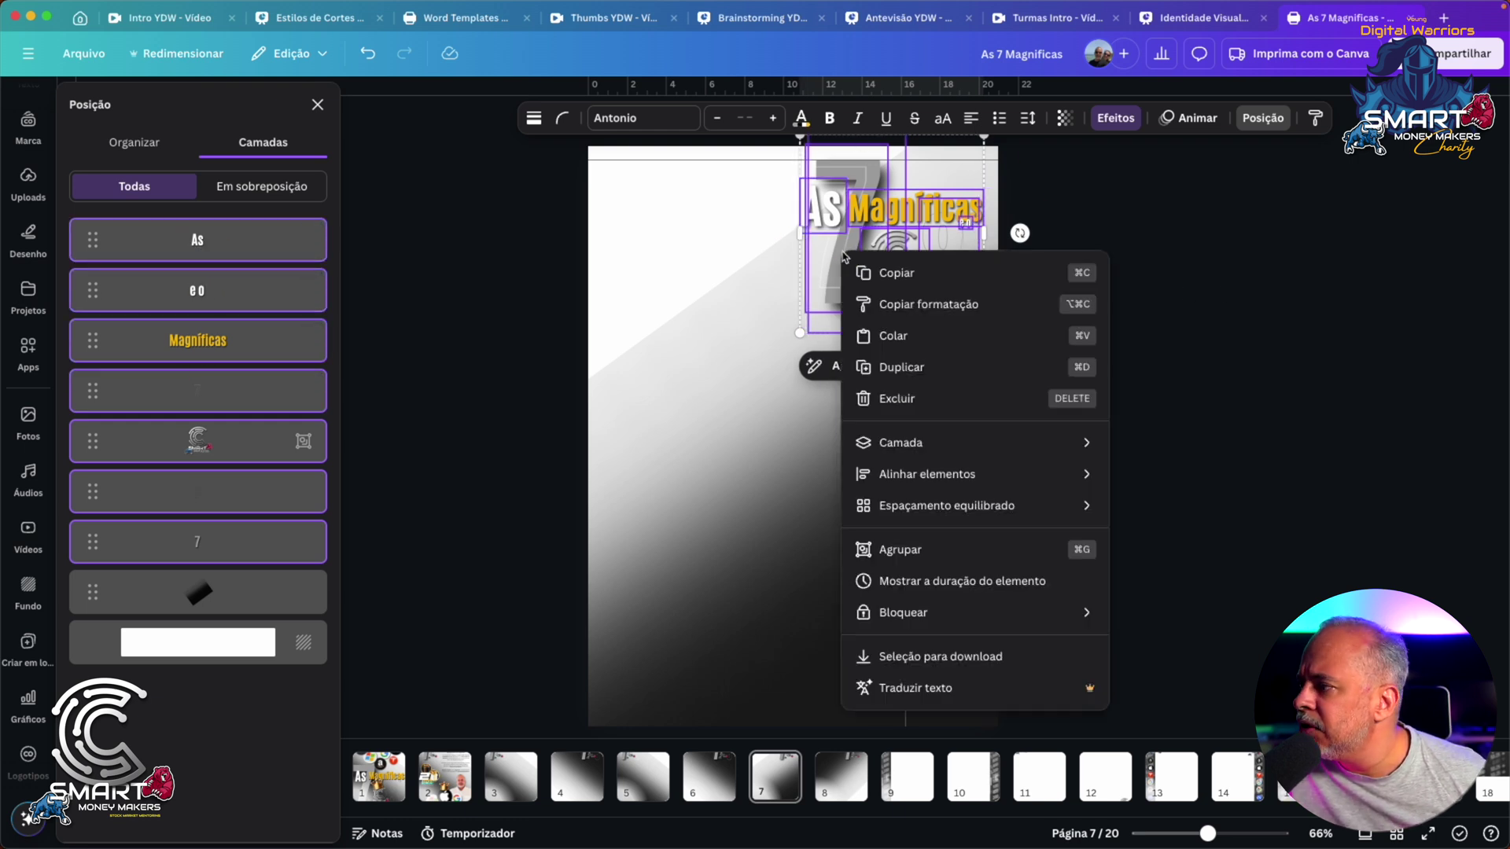
{"action": "left_click", "coordinate": [897, 549]}
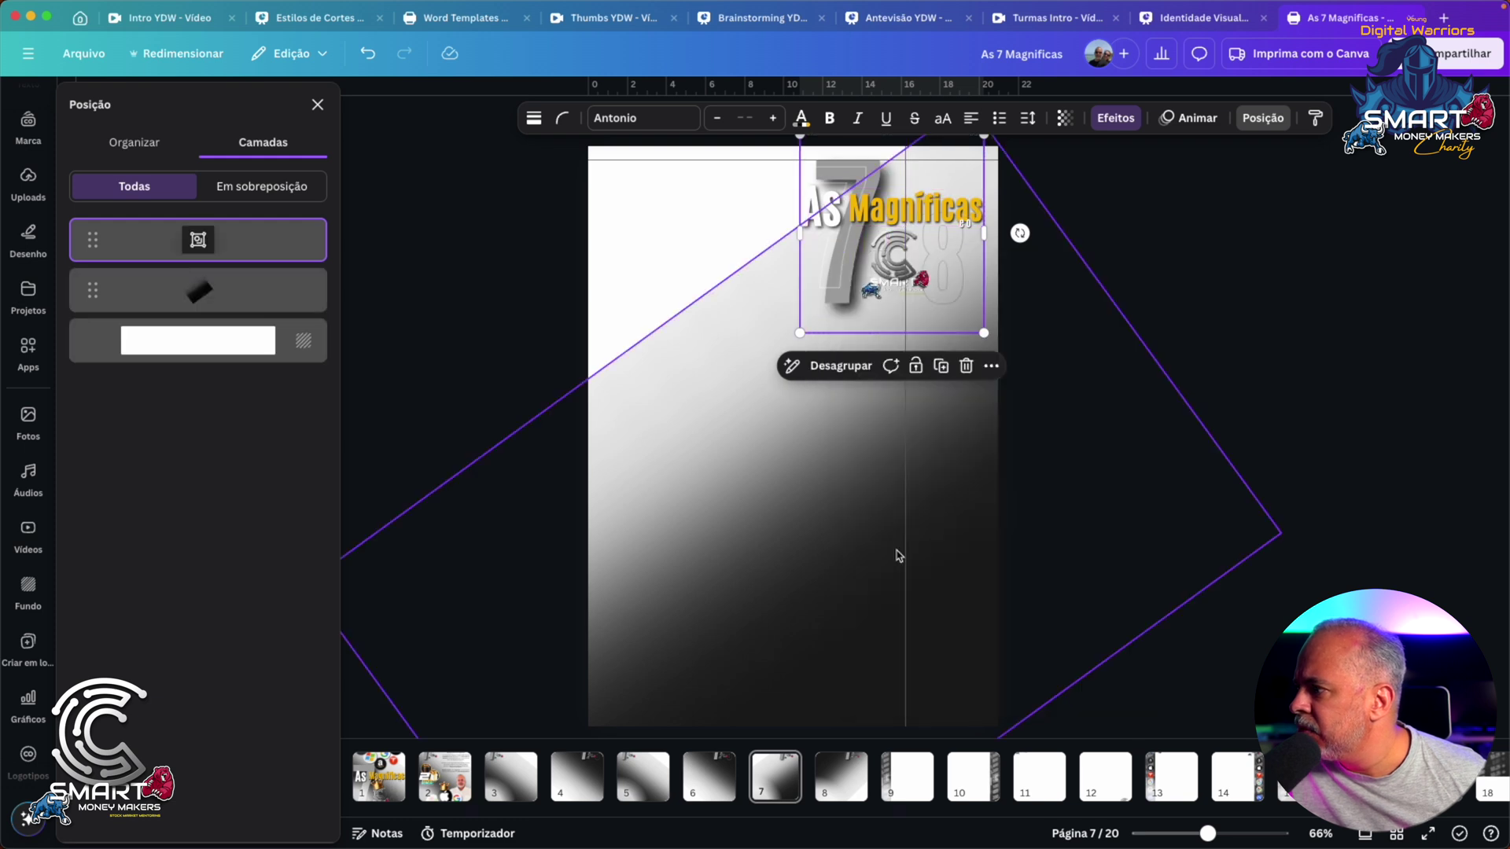
Try the grouped header in the lower part of page 7, undo the move, and check page 8
{"action": "left_click_drag", "start_coordinate": [822, 172], "coordinate": [831, 556]}
{"action": "key", "text": "super+z"}
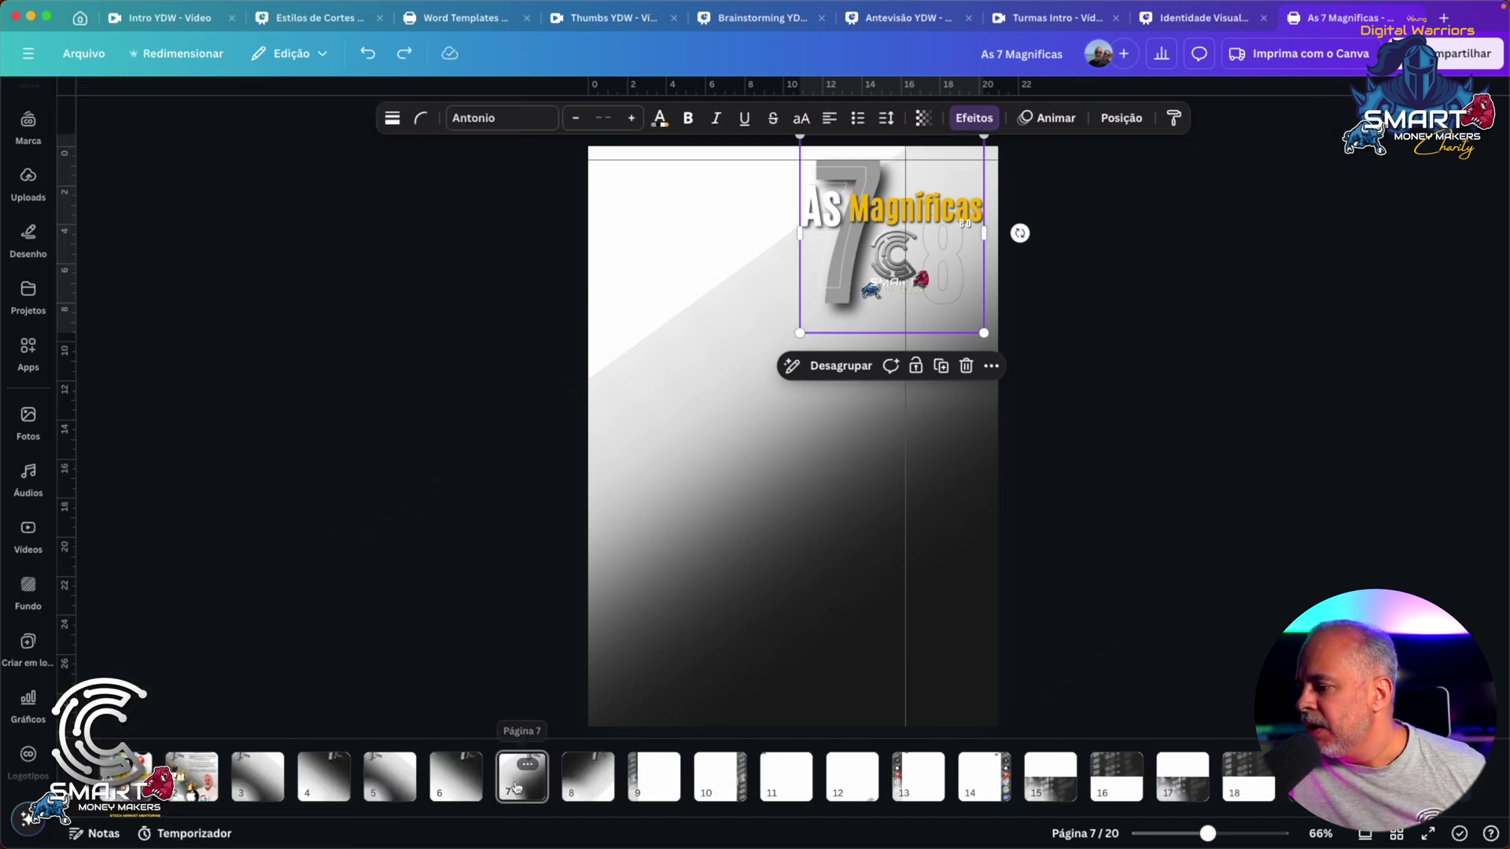
{"action": "left_click", "coordinate": [519, 787]}
{"action": "left_click", "coordinate": [586, 787]}
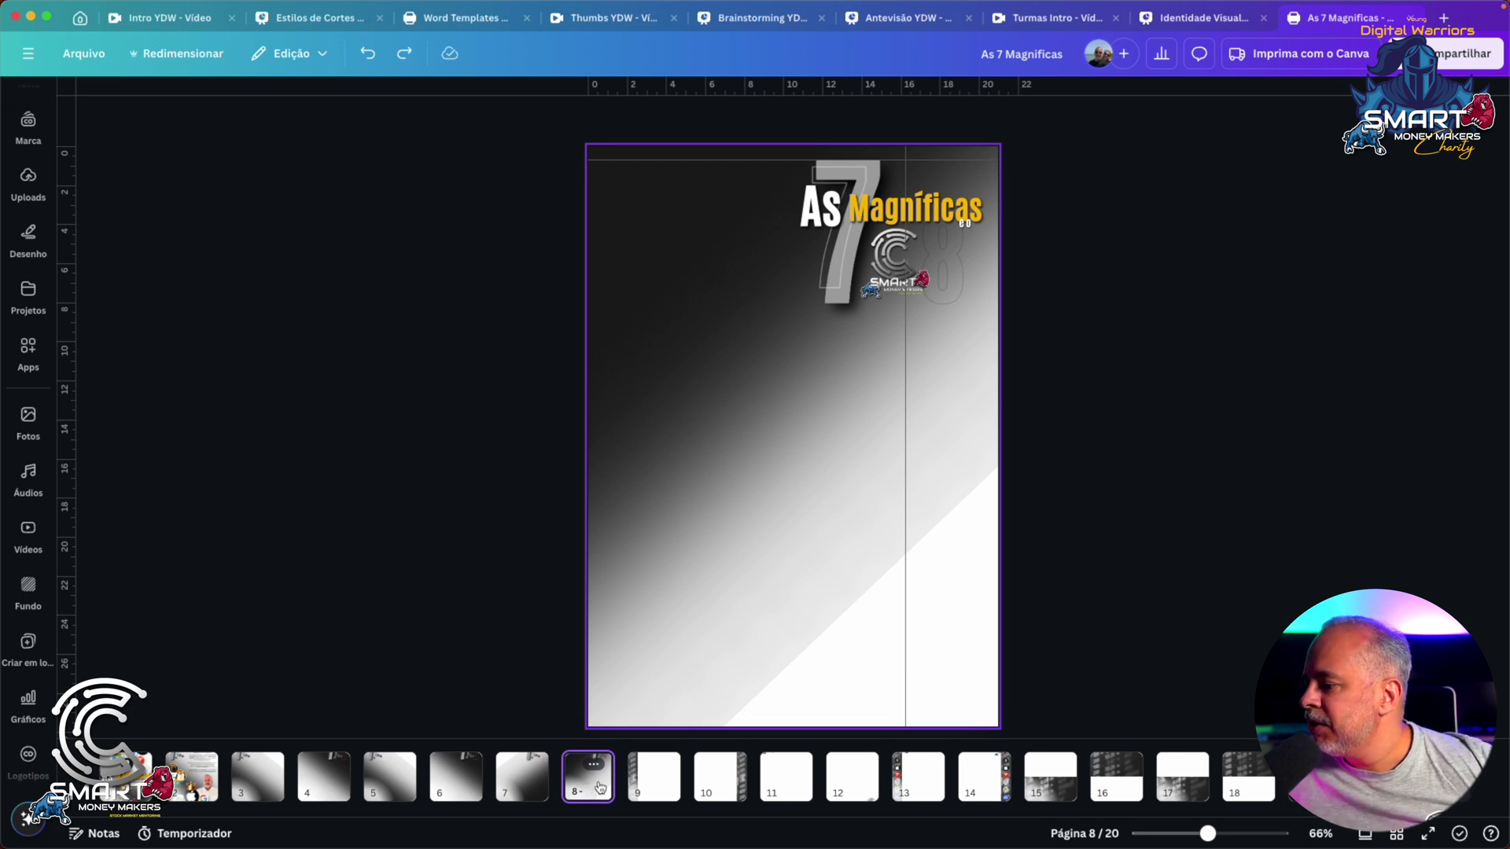
Lower the C logo slightly on page 9 and add a copy of page 13's golden crown above it
{"action": "left_click", "coordinate": [642, 788]}
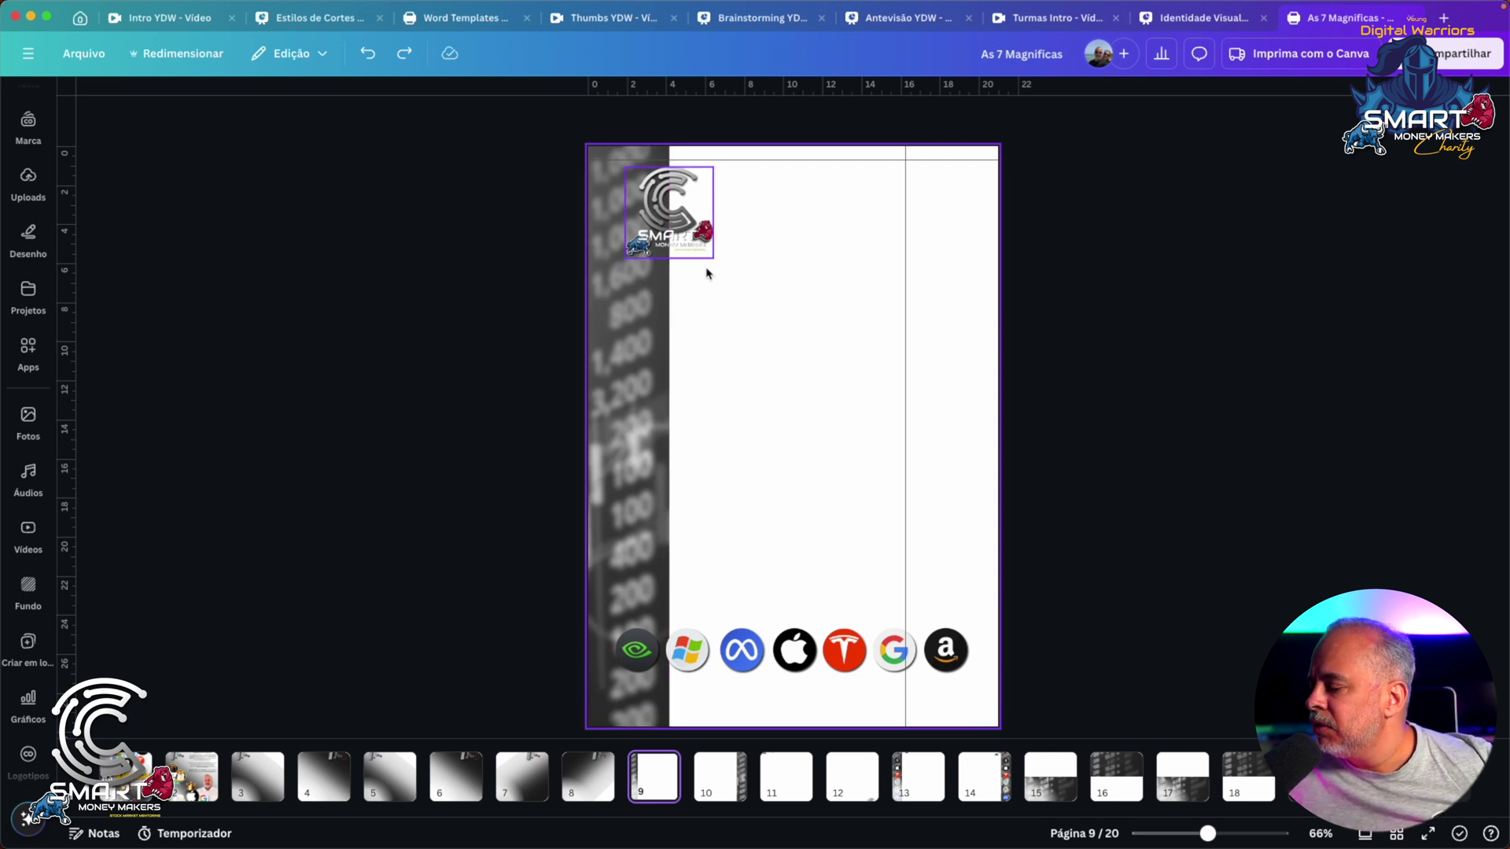
{"action": "left_click_drag", "start_coordinate": [676, 206], "coordinate": [674, 223]}
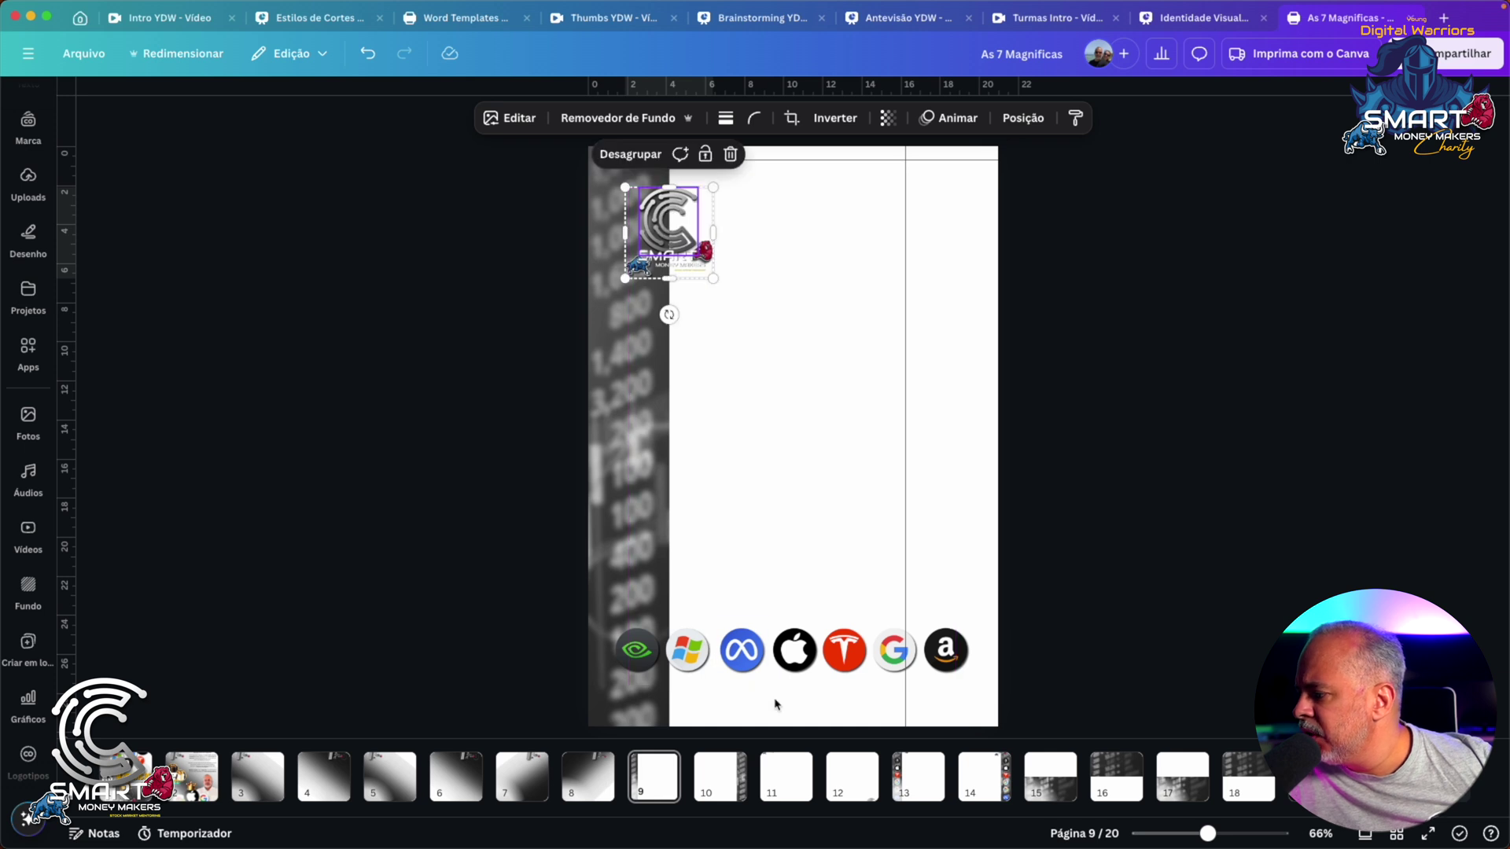
{"action": "left_click", "coordinate": [843, 789]}
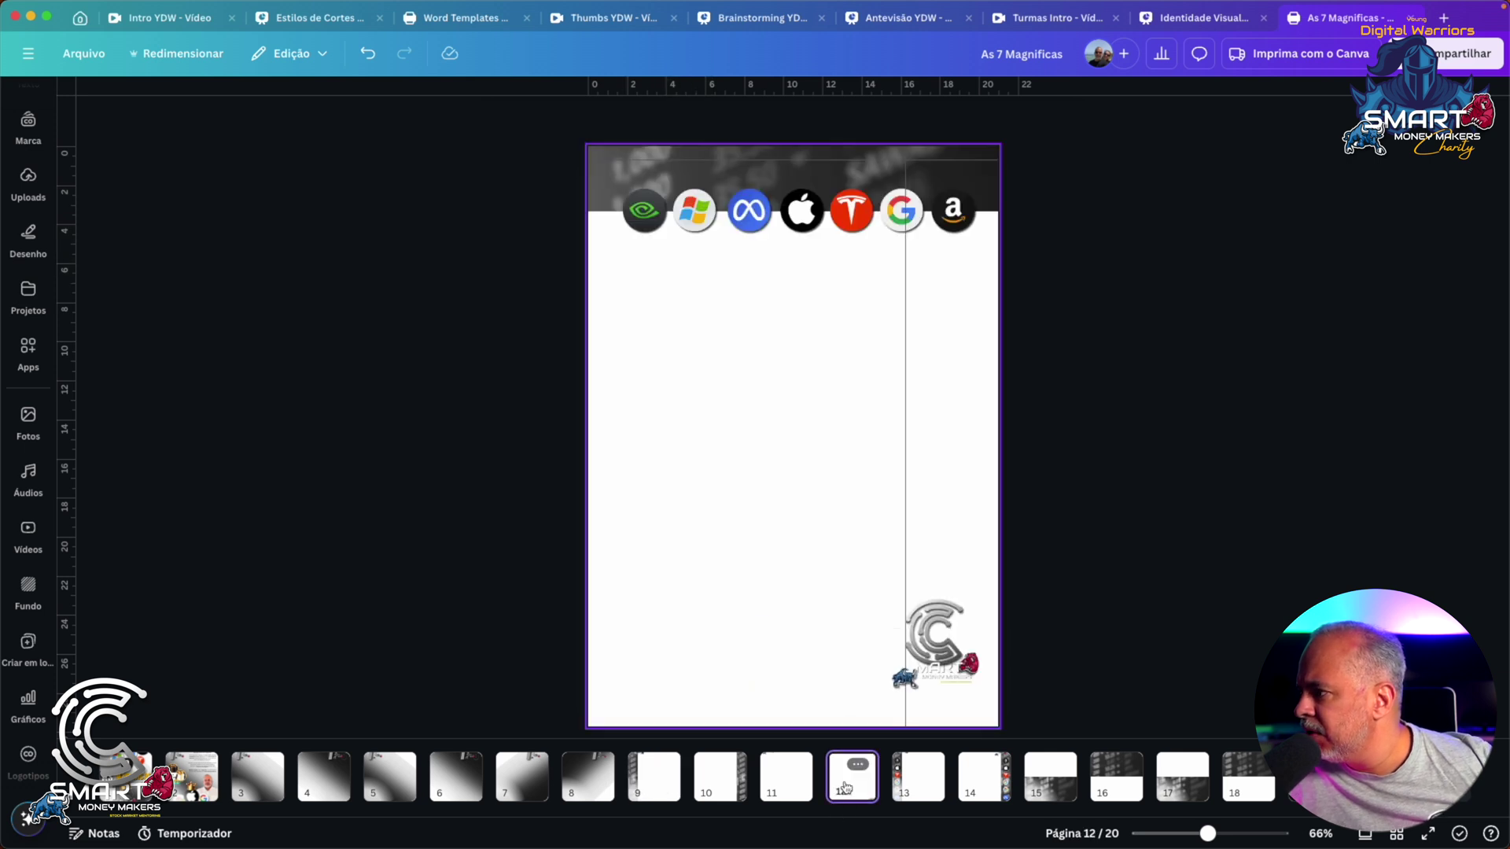
{"action": "left_click", "coordinate": [917, 776]}
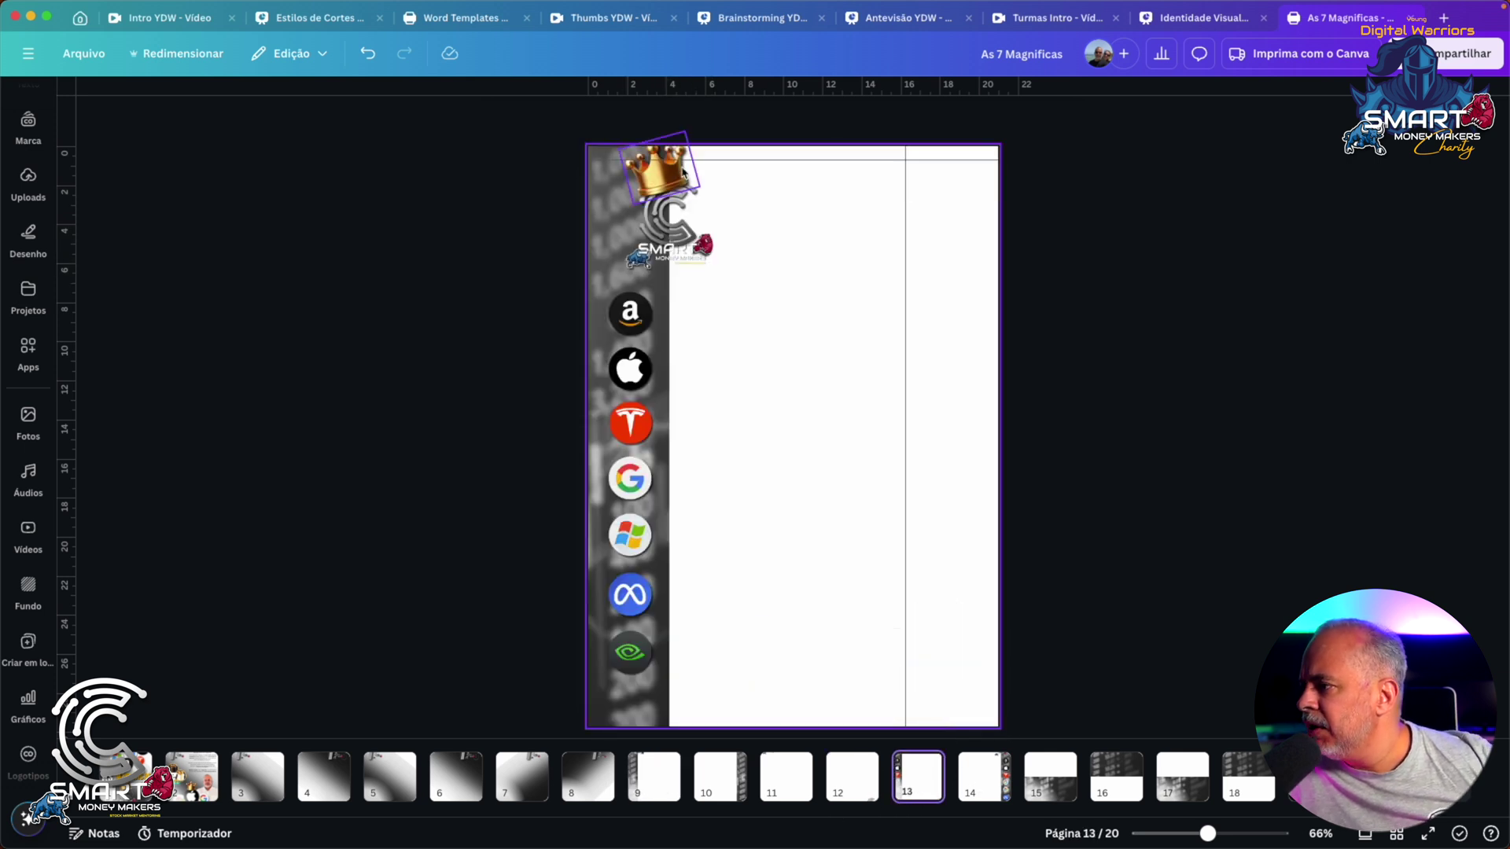
{"action": "left_click", "coordinate": [673, 187]}
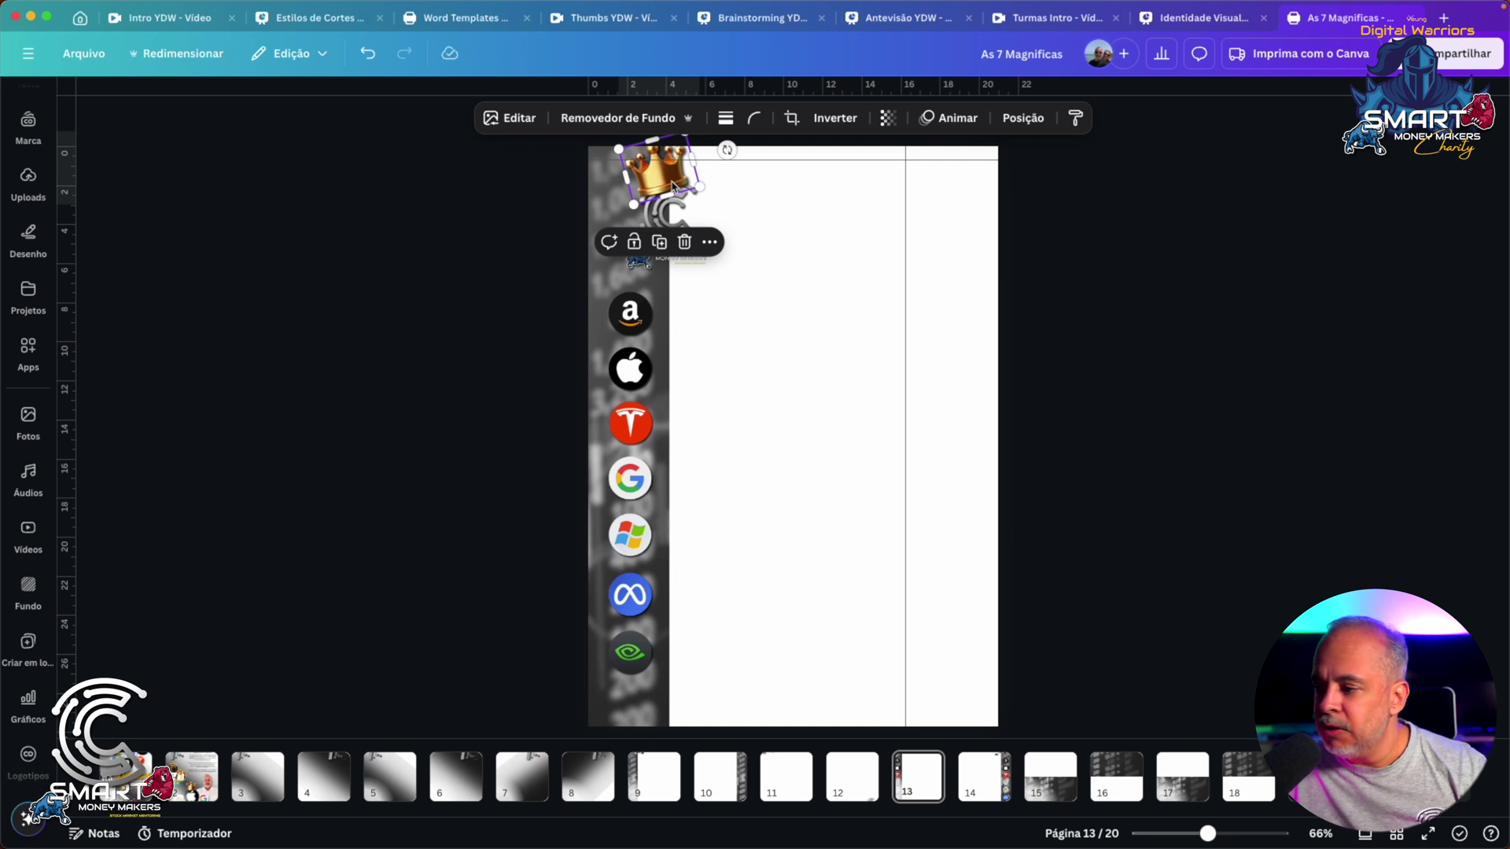
{"action": "left_click", "coordinate": [661, 784]}
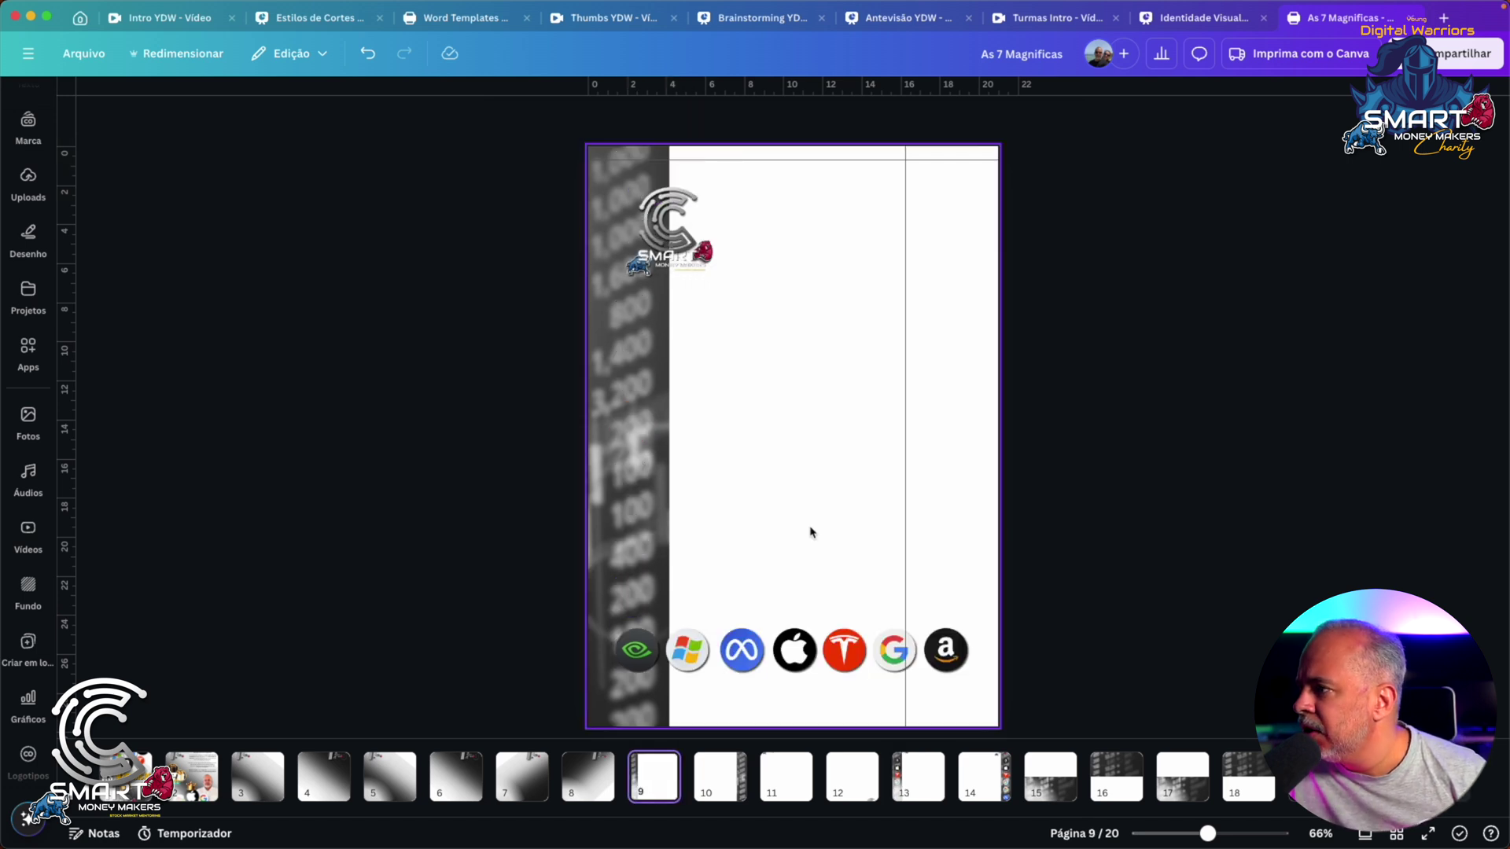
{"action": "key", "text": "ctrl+v"}
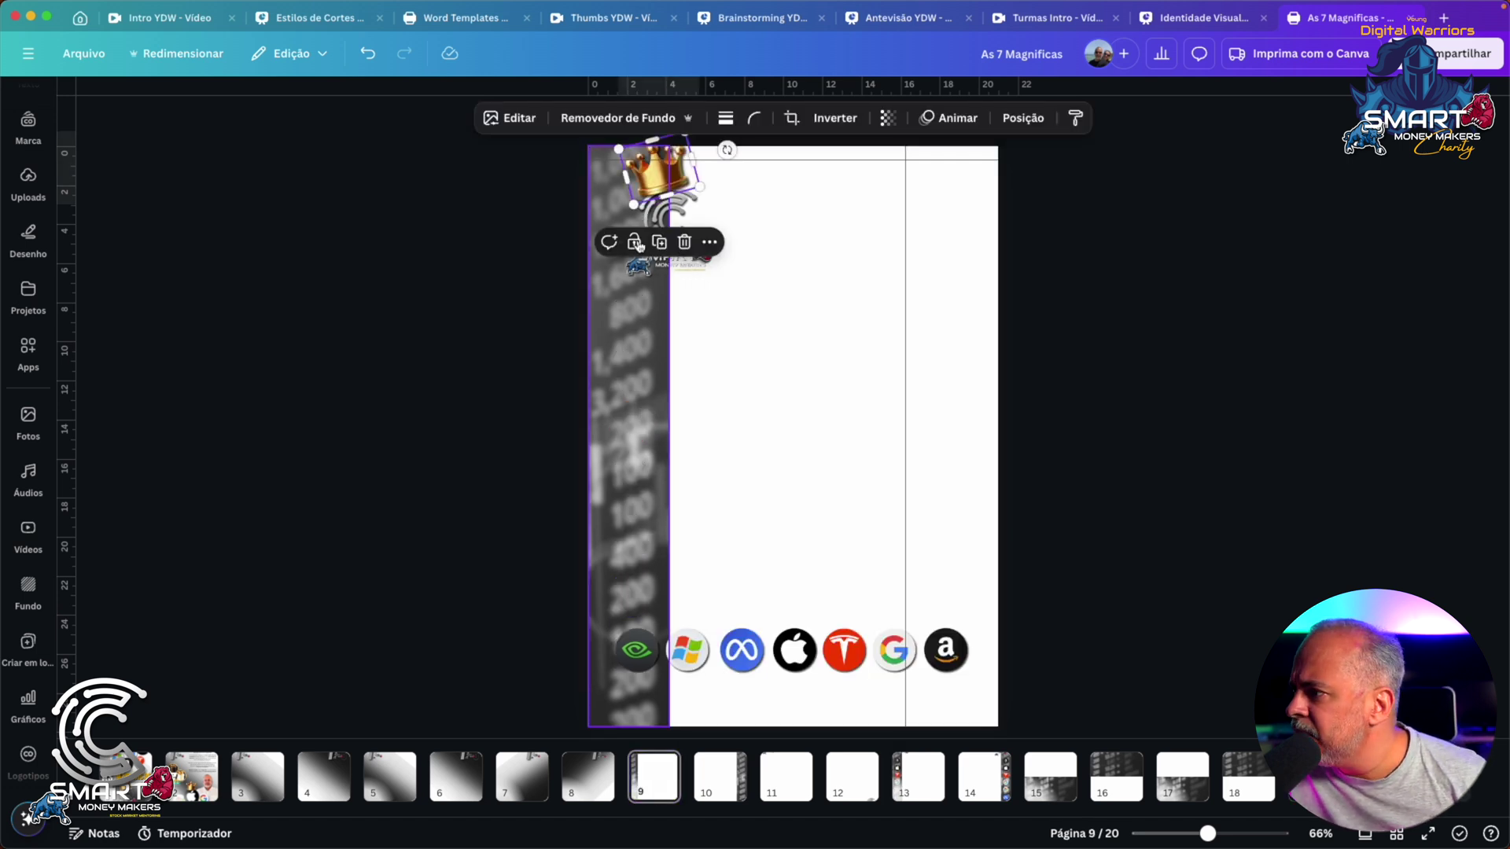
Fine-tune the crown's position on page 9 so it rests tilted on the top edge of the C logo
{"action": "left_click_drag", "start_coordinate": [685, 136], "coordinate": [681, 147]}
{"action": "left_click_drag", "start_coordinate": [1219, 837], "coordinate": [1236, 837]}
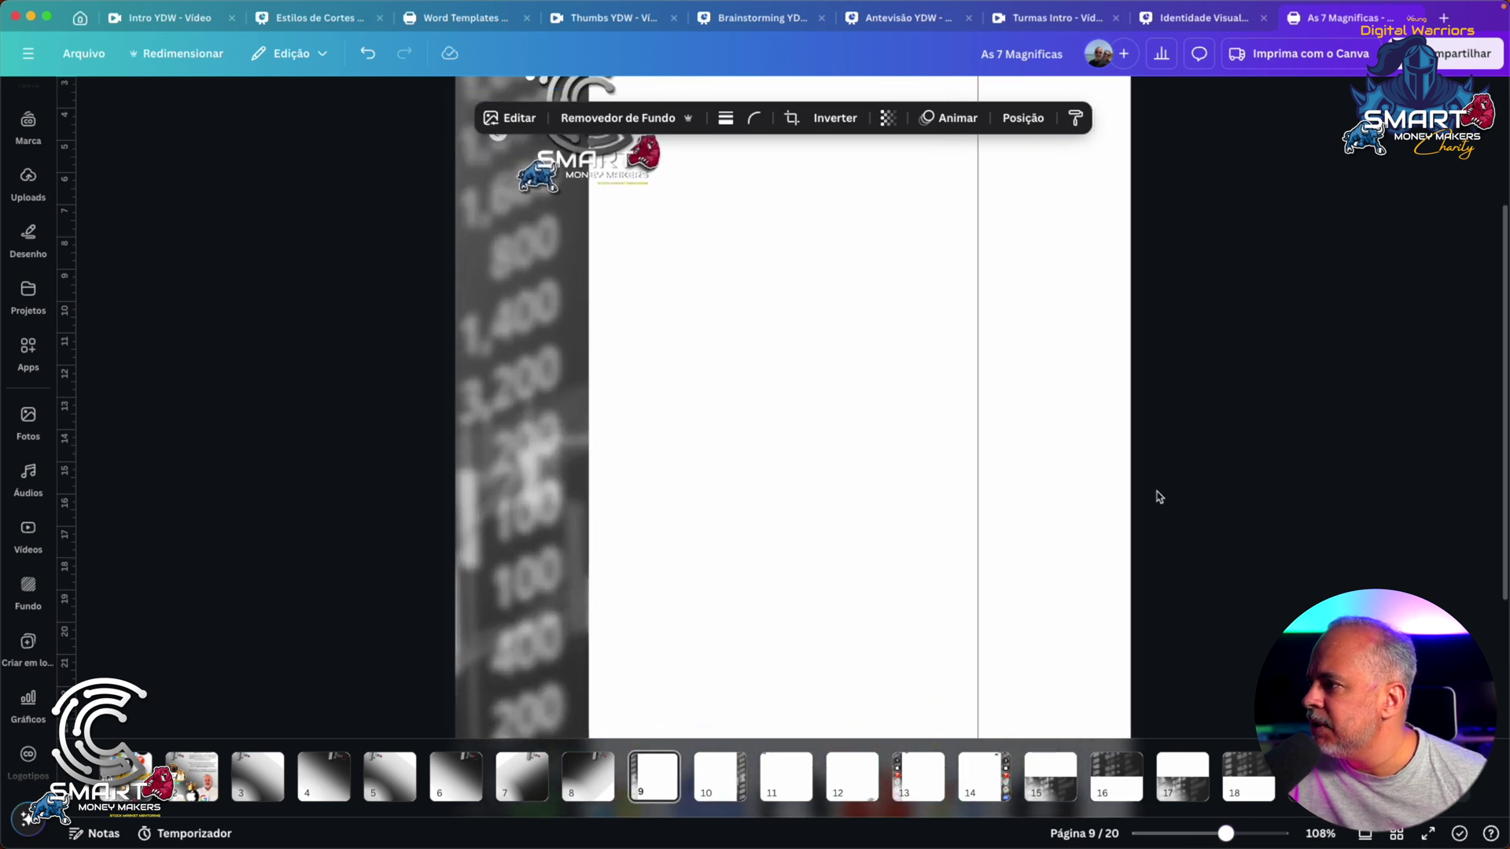
{"action": "scroll", "coordinate": [1159, 498], "scroll_direction": "up", "scroll_amount": 3}
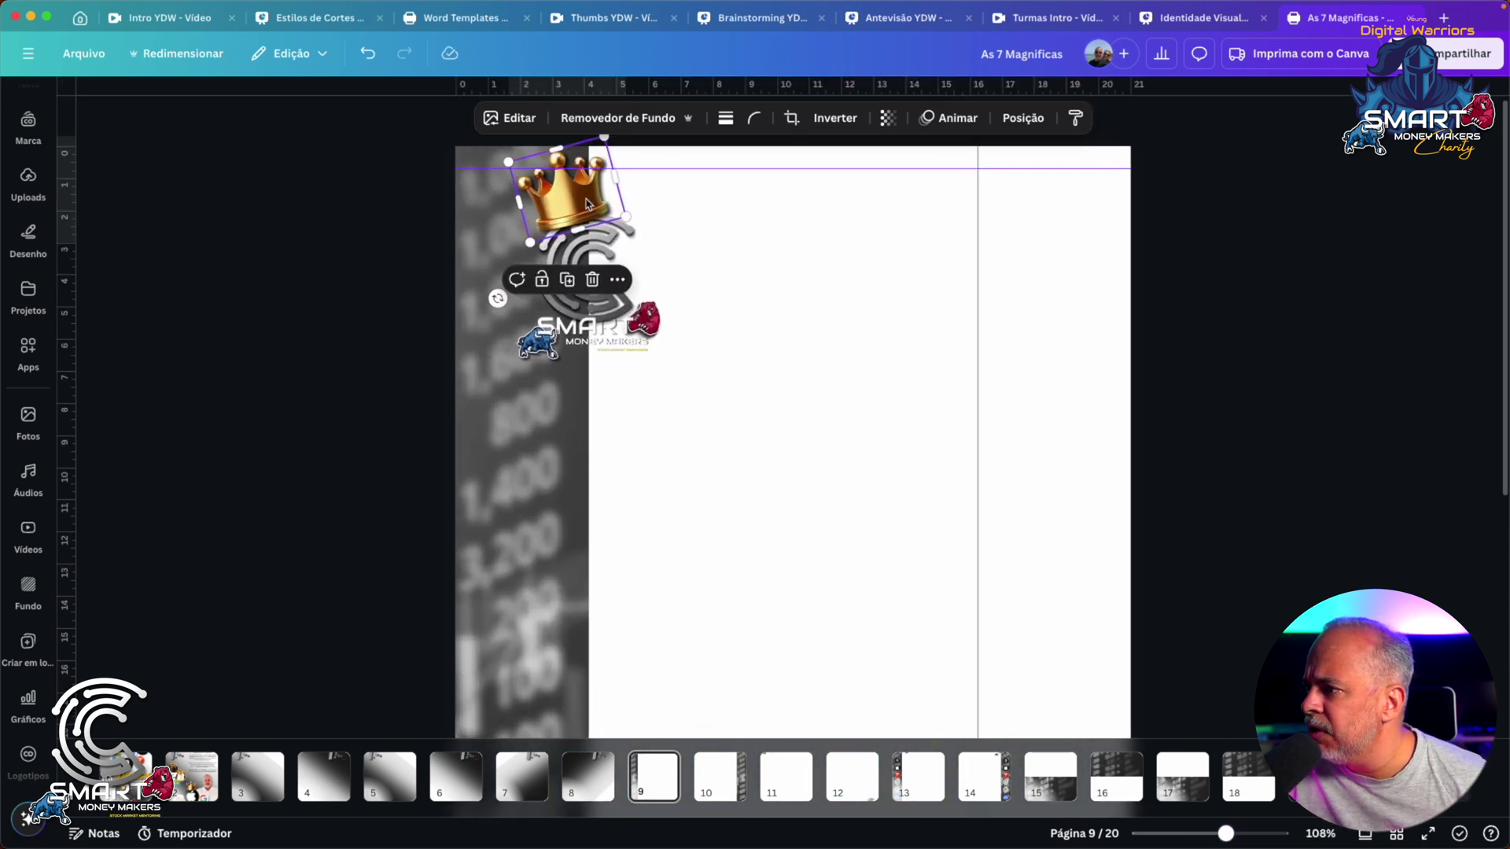
{"action": "left_click_drag", "start_coordinate": [573, 194], "coordinate": [573, 204]}
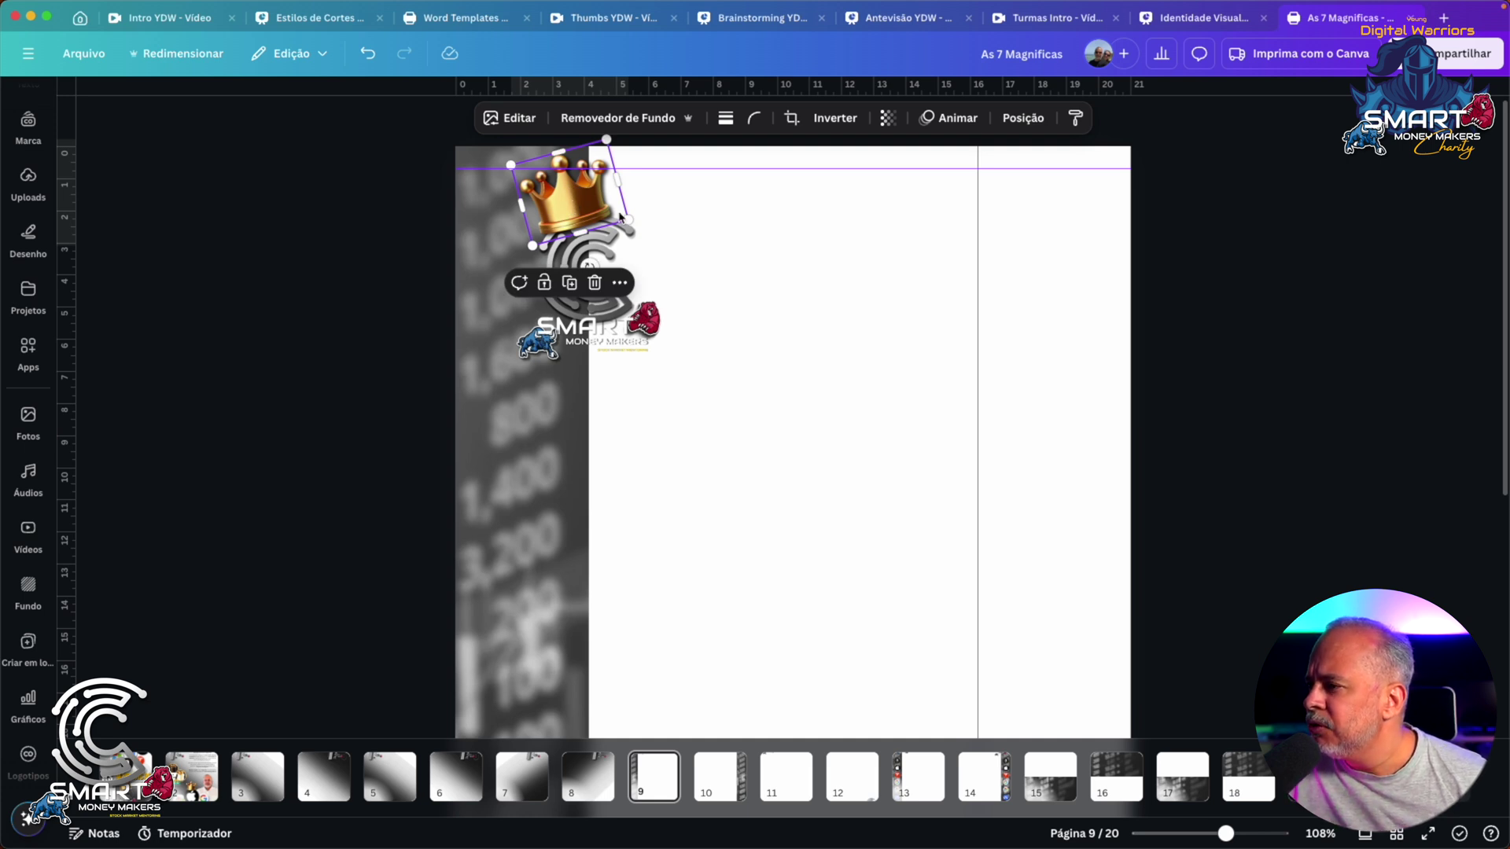
{"action": "key", "text": "Right"}
{"action": "key", "text": "Right"}
{"action": "key", "text": "Right"}
{"action": "key", "text": "Right"}
{"action": "key", "text": "Right"}
{"action": "key", "text": "Right"}
{"action": "key", "text": "Right"}
{"action": "key", "text": "Right"}
{"action": "key", "text": "Left"}
{"action": "key", "text": "Left"}
{"action": "key", "text": "Left"}
{"action": "key", "text": "Left"}
{"action": "key", "text": "Down"}
{"action": "key", "text": "Down"}
{"action": "key", "text": "Down"}
{"action": "key", "text": "Down"}
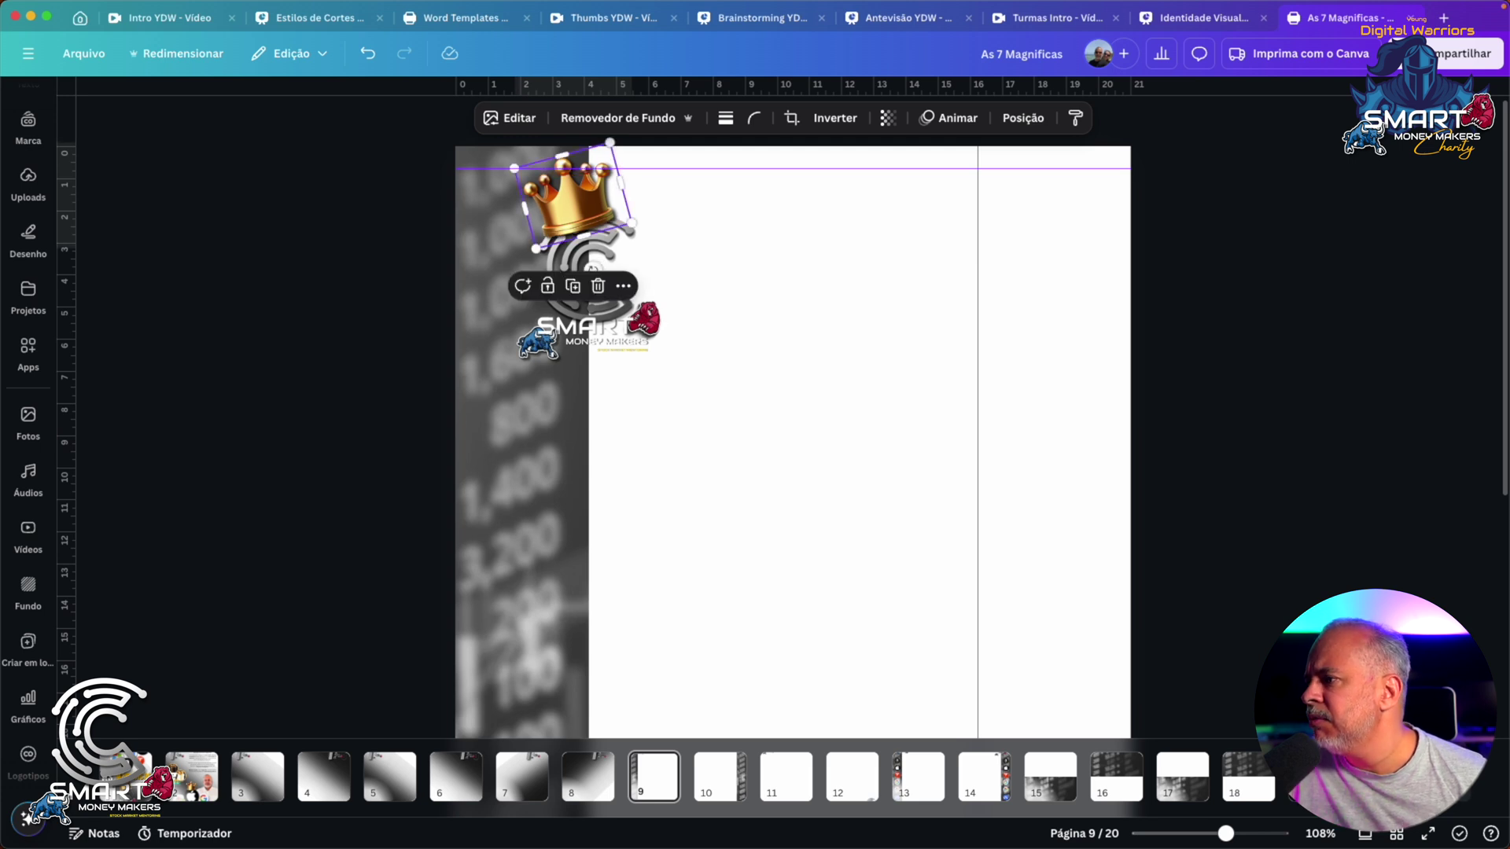
{"action": "left_click", "coordinate": [338, 196]}
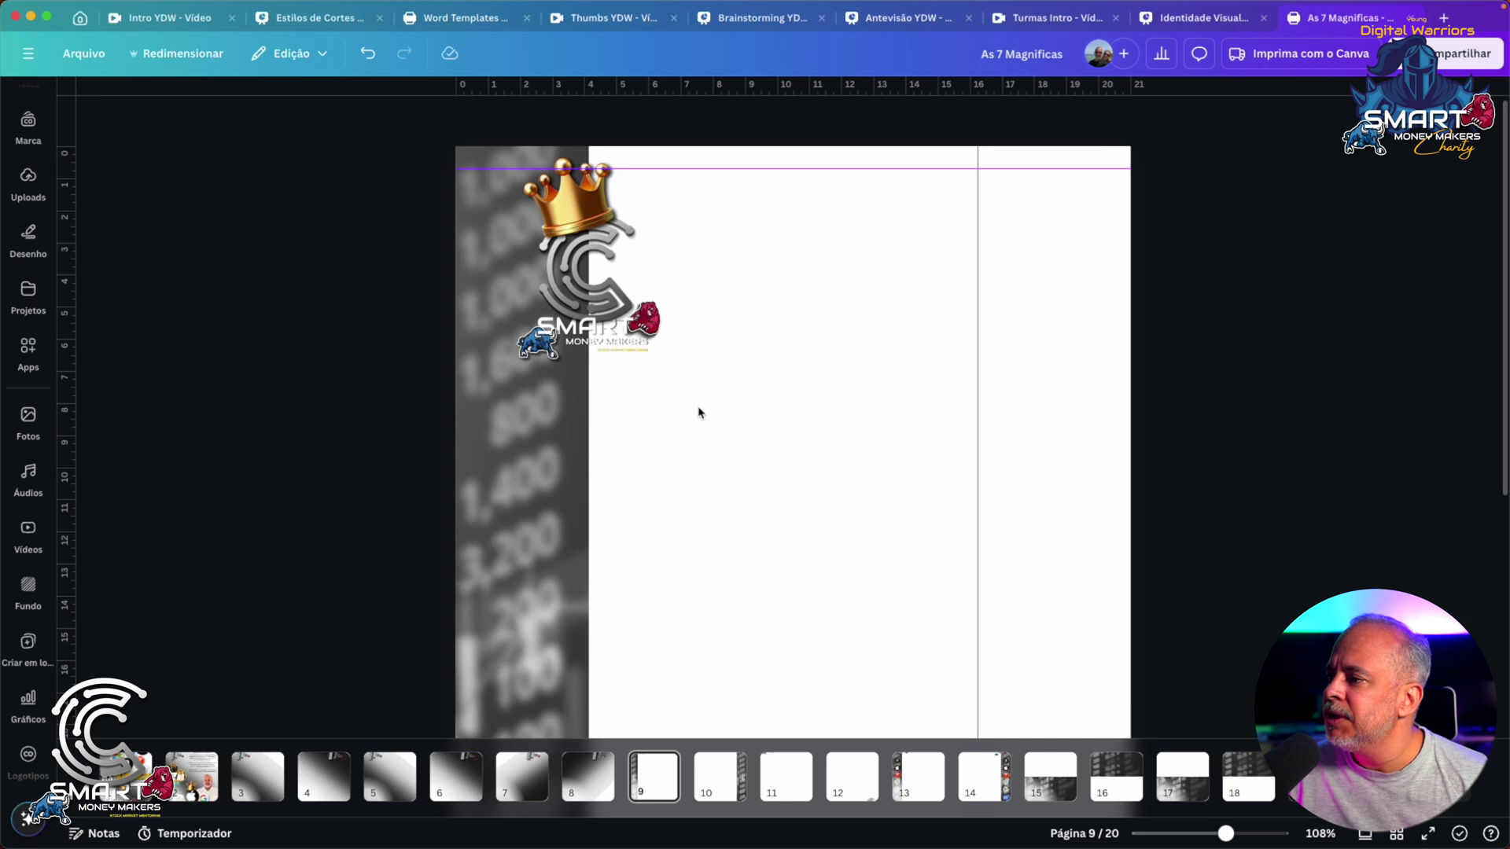
Group the golden crown with the C logo on page 9
{"action": "left_click_drag", "start_coordinate": [688, 373], "coordinate": [604, 195]}
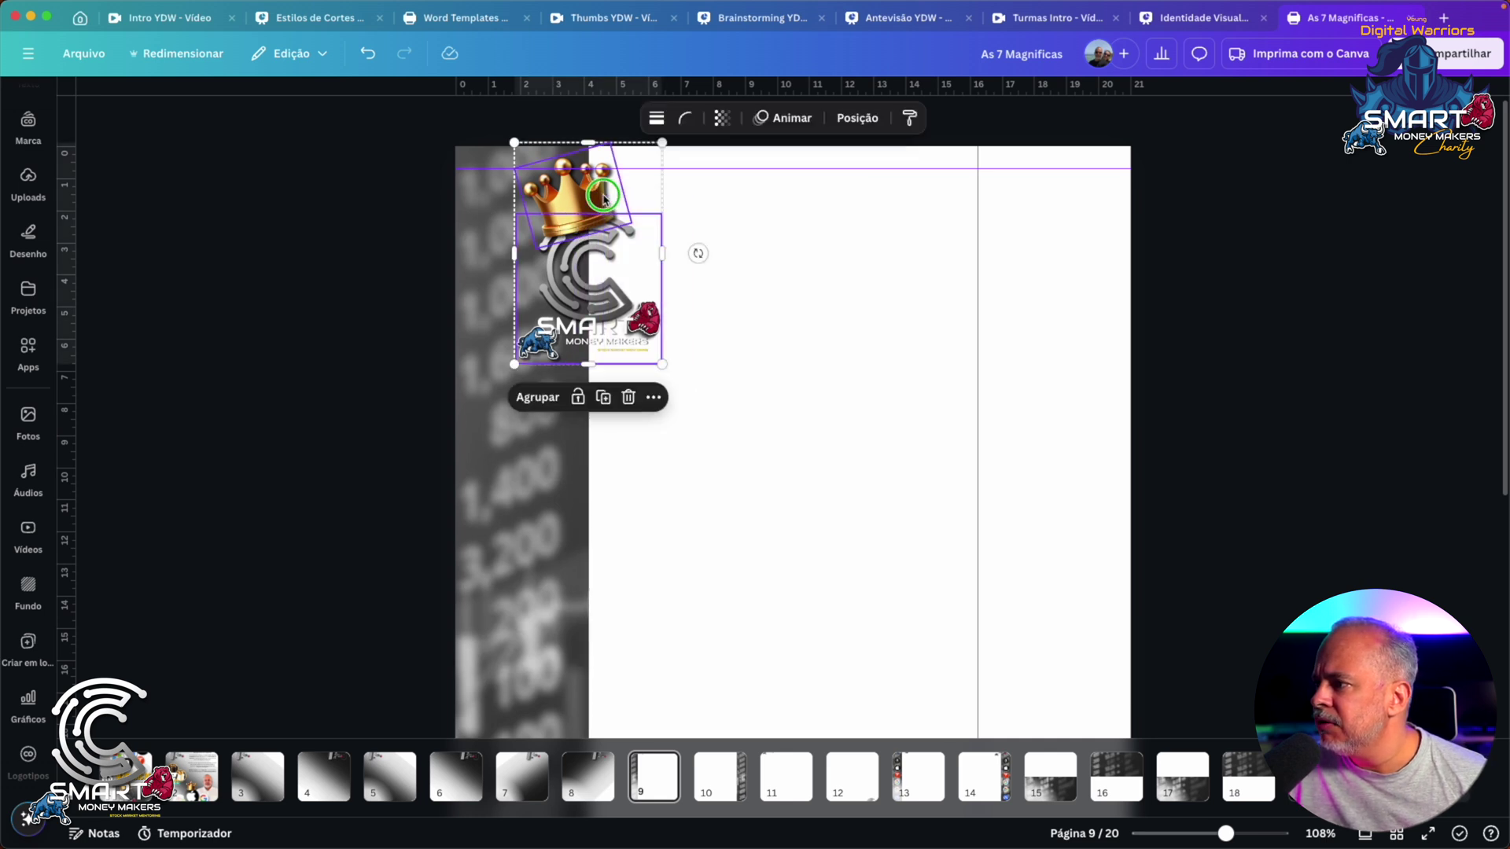
{"action": "right_click", "coordinate": [604, 196]}
{"action": "left_click", "coordinate": [660, 461]}
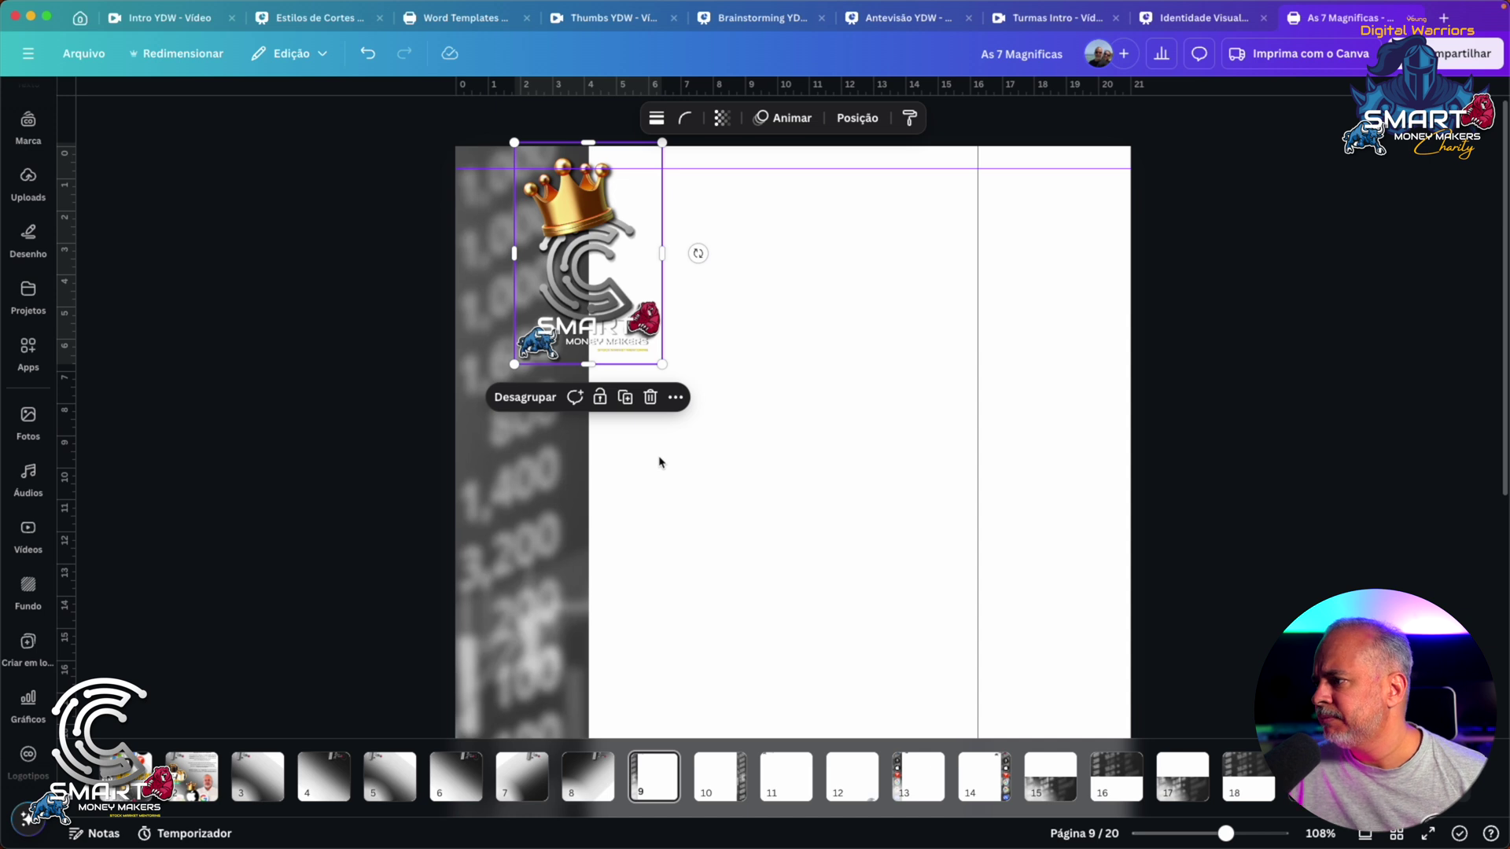
Lower the horizontal guide to about 5 cm and compare the logo heights on pages 9 and 10 against it
{"action": "left_click", "coordinate": [720, 777]}
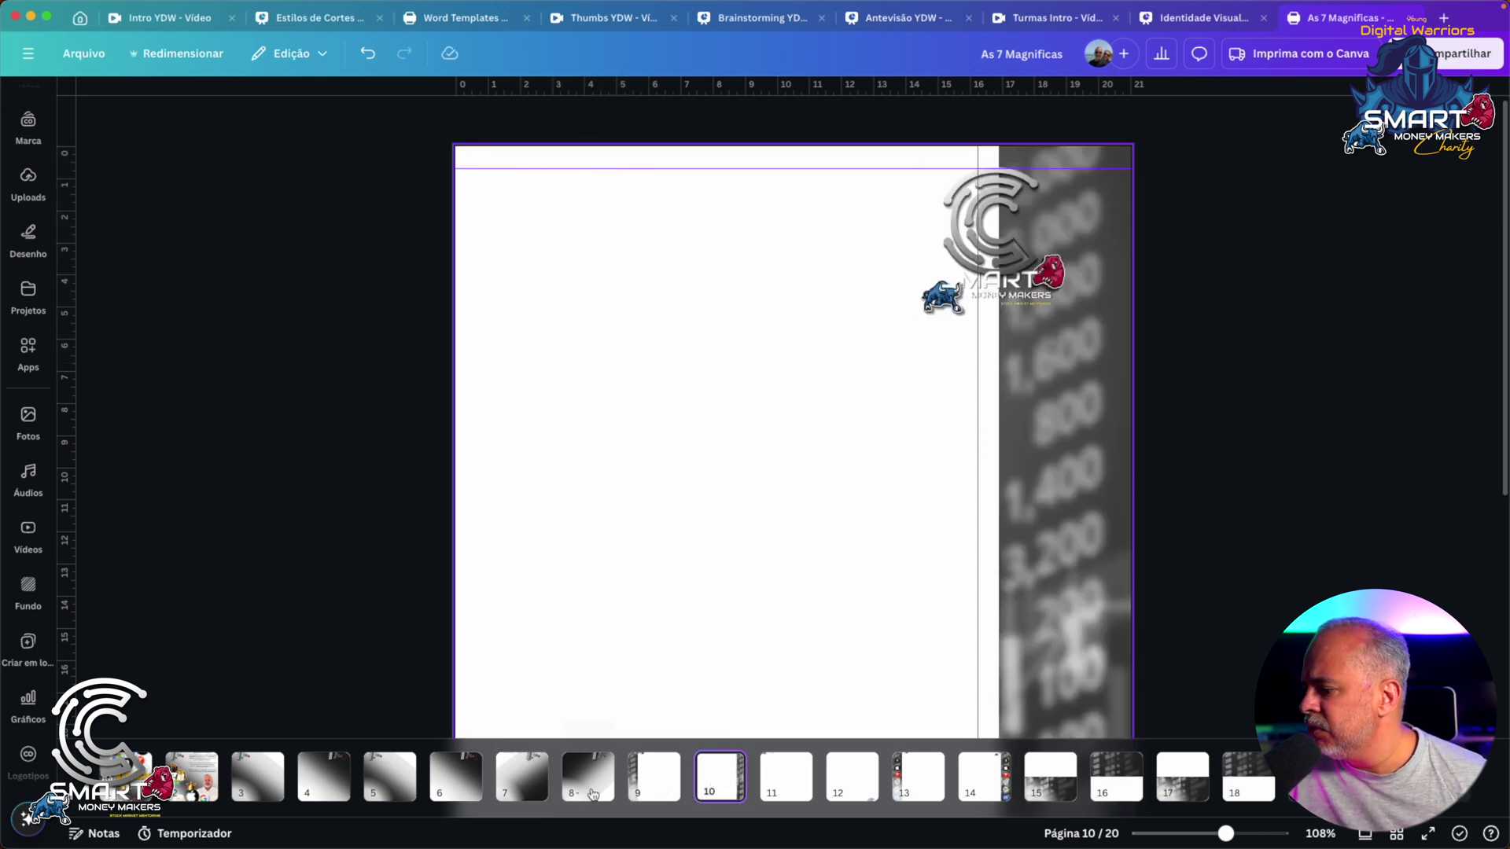
{"action": "left_click", "coordinate": [646, 790]}
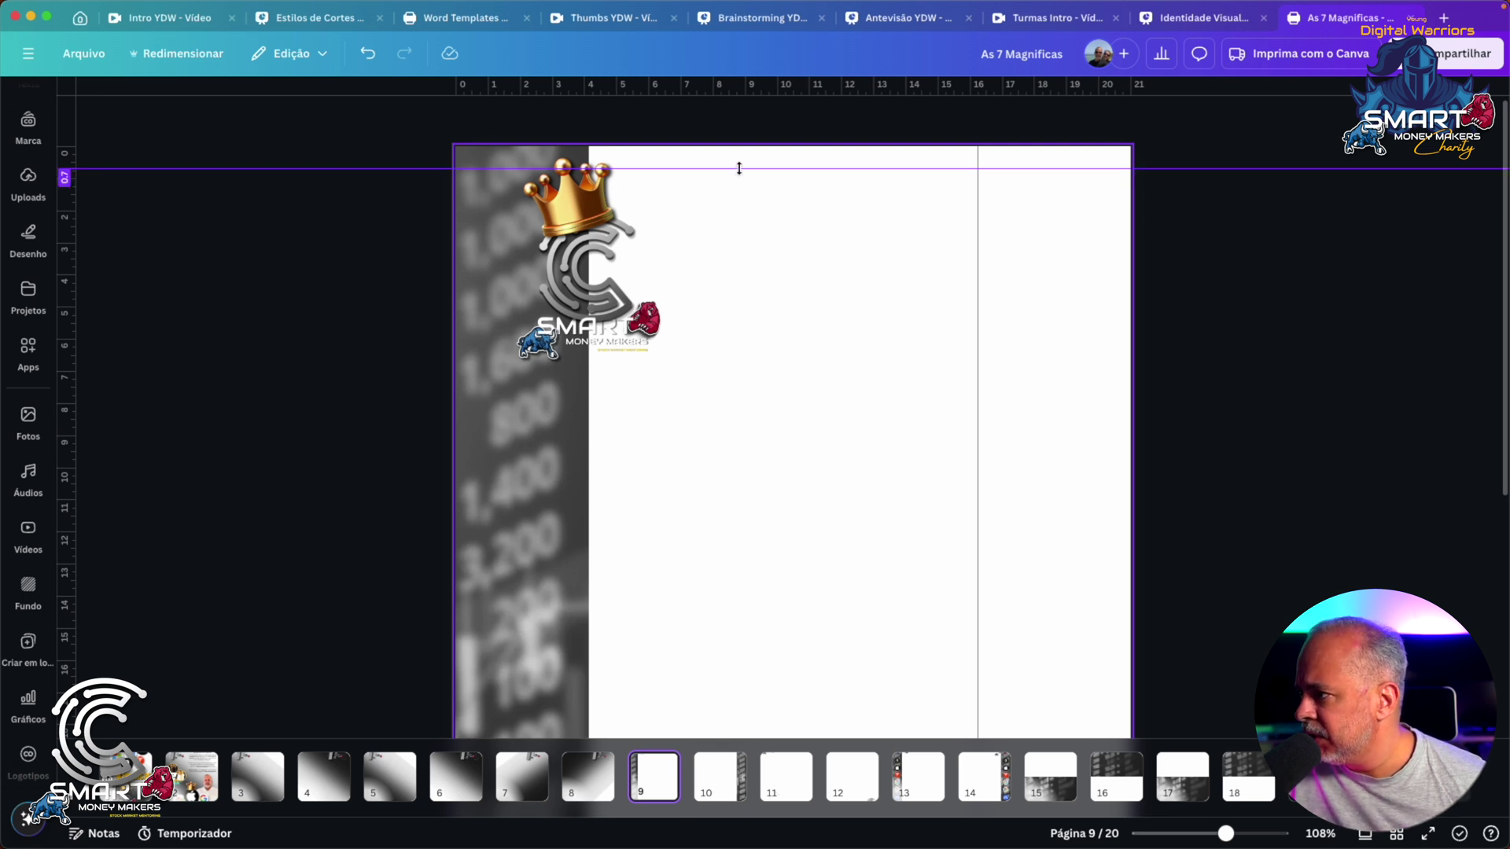
{"action": "mouse_move", "coordinate": [739, 168]}
{"action": "left_mouse_down"}
{"action": "mouse_move", "coordinate": [715, 341]}
{"action": "mouse_move", "coordinate": [718, 317]}
{"action": "left_mouse_up"}
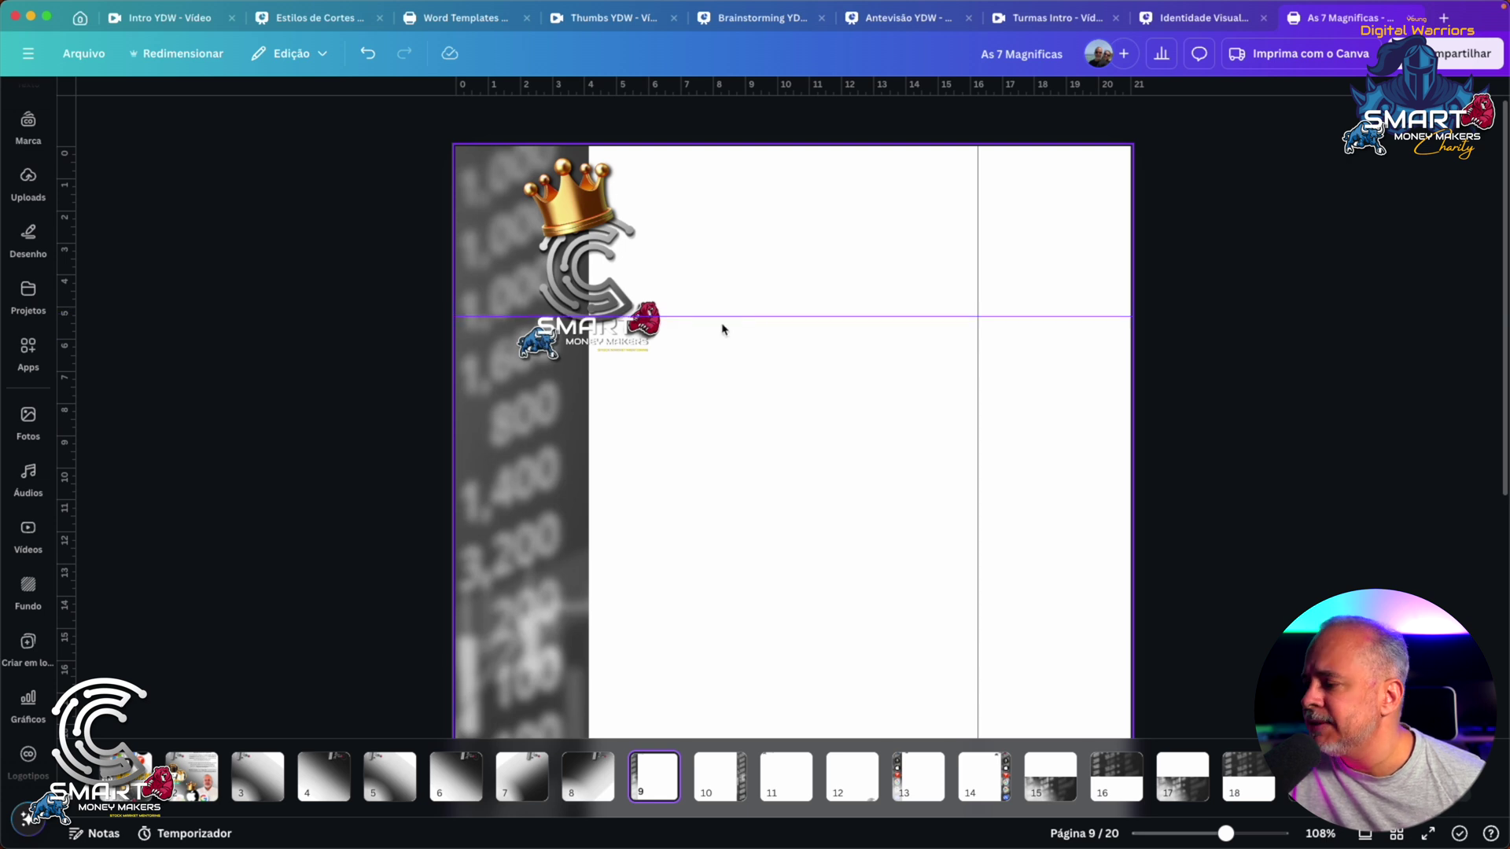
{"action": "left_click", "coordinate": [709, 787]}
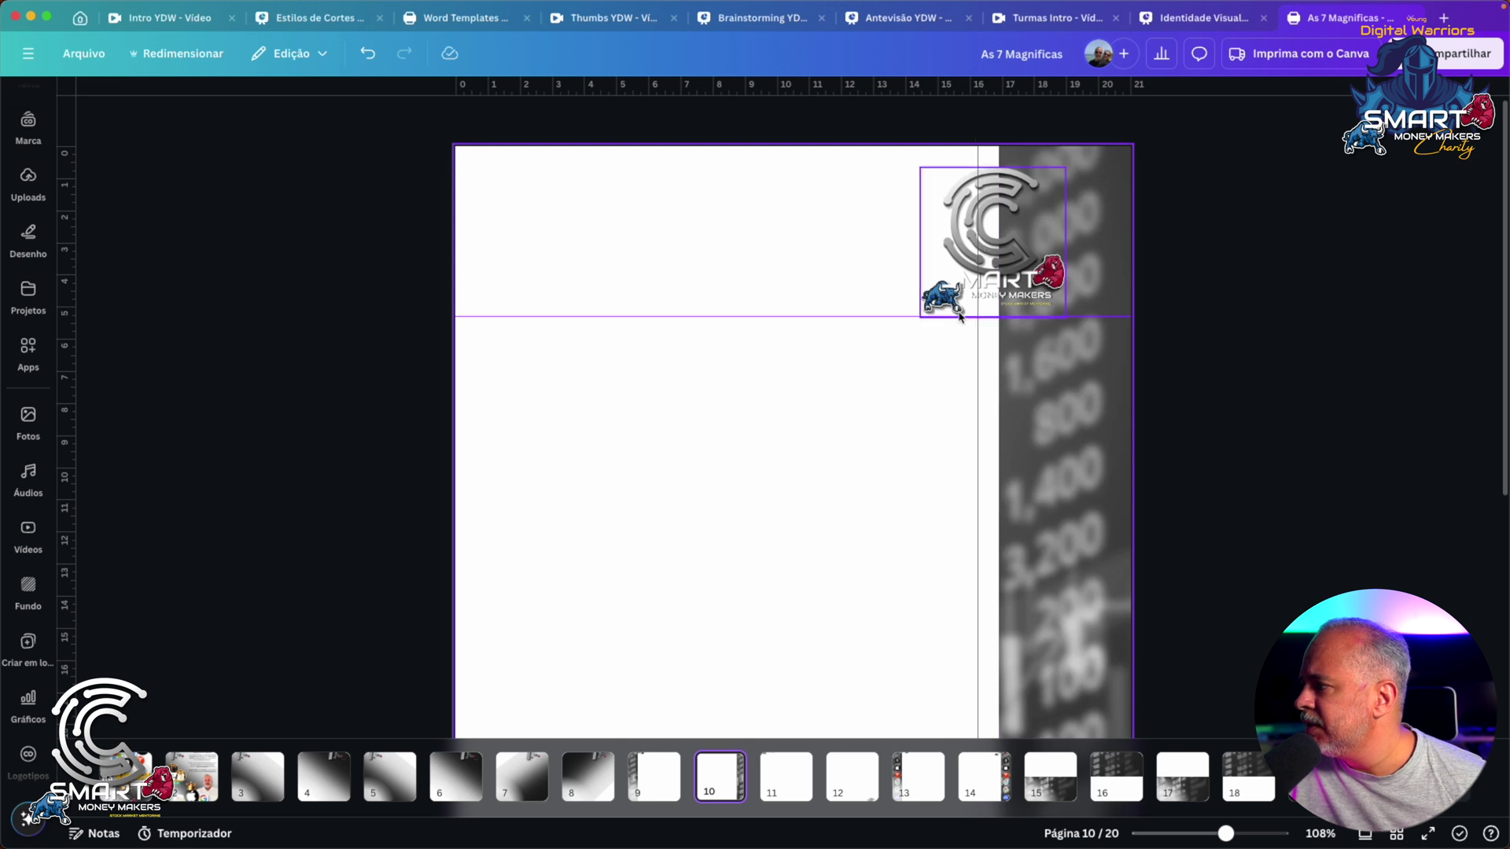
{"action": "left_click_drag", "start_coordinate": [1225, 834], "coordinate": [1215, 833]}
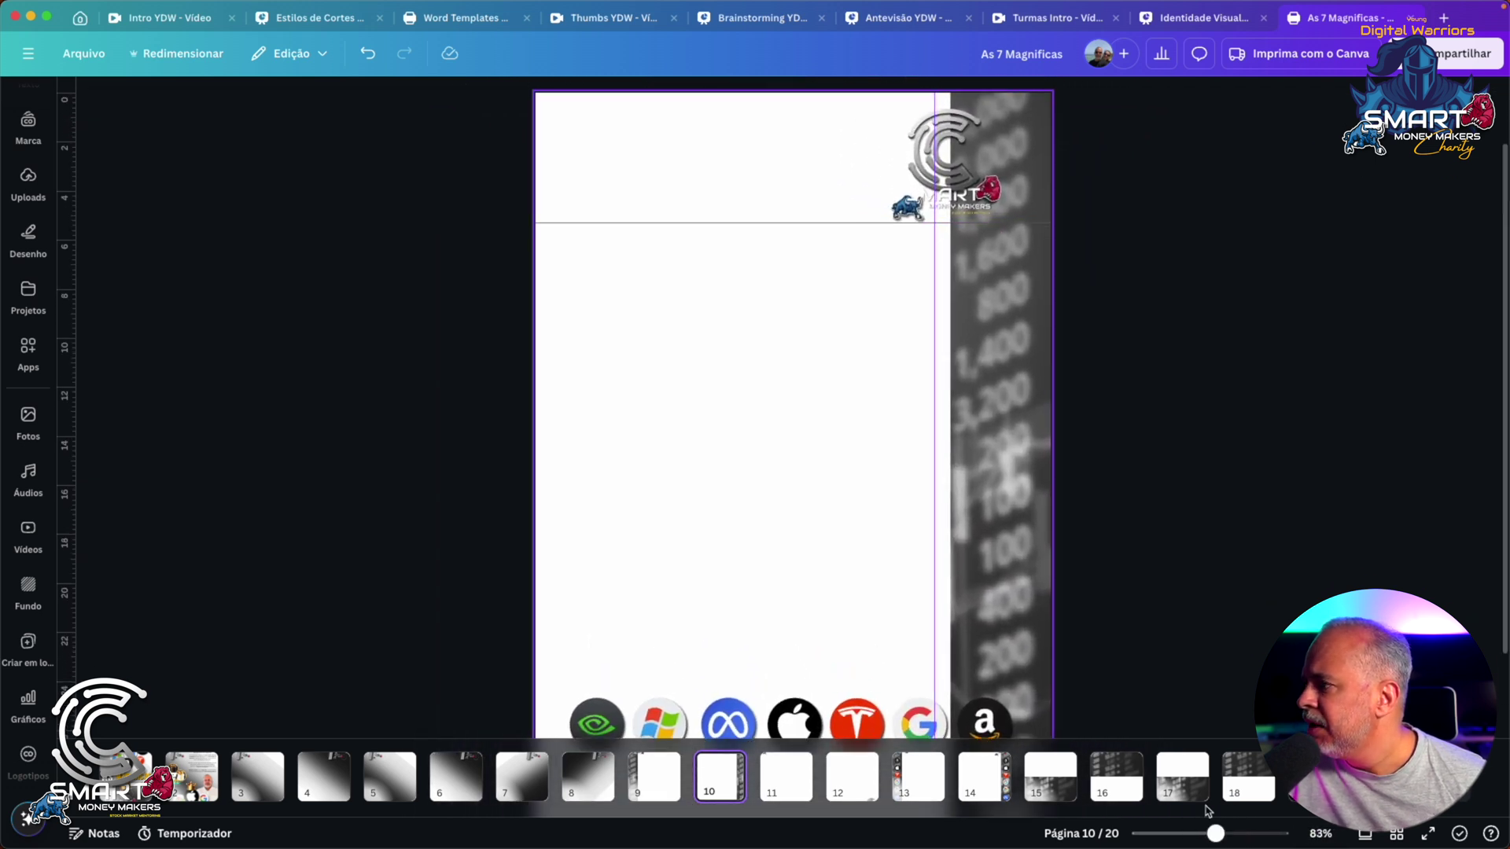
Lower the C logo group on page 10 so its Smart Money Makers text sits just below the horizontal guide
{"action": "left_click", "coordinate": [925, 166]}
{"action": "left_click_drag", "start_coordinate": [925, 166], "coordinate": [924, 195]}
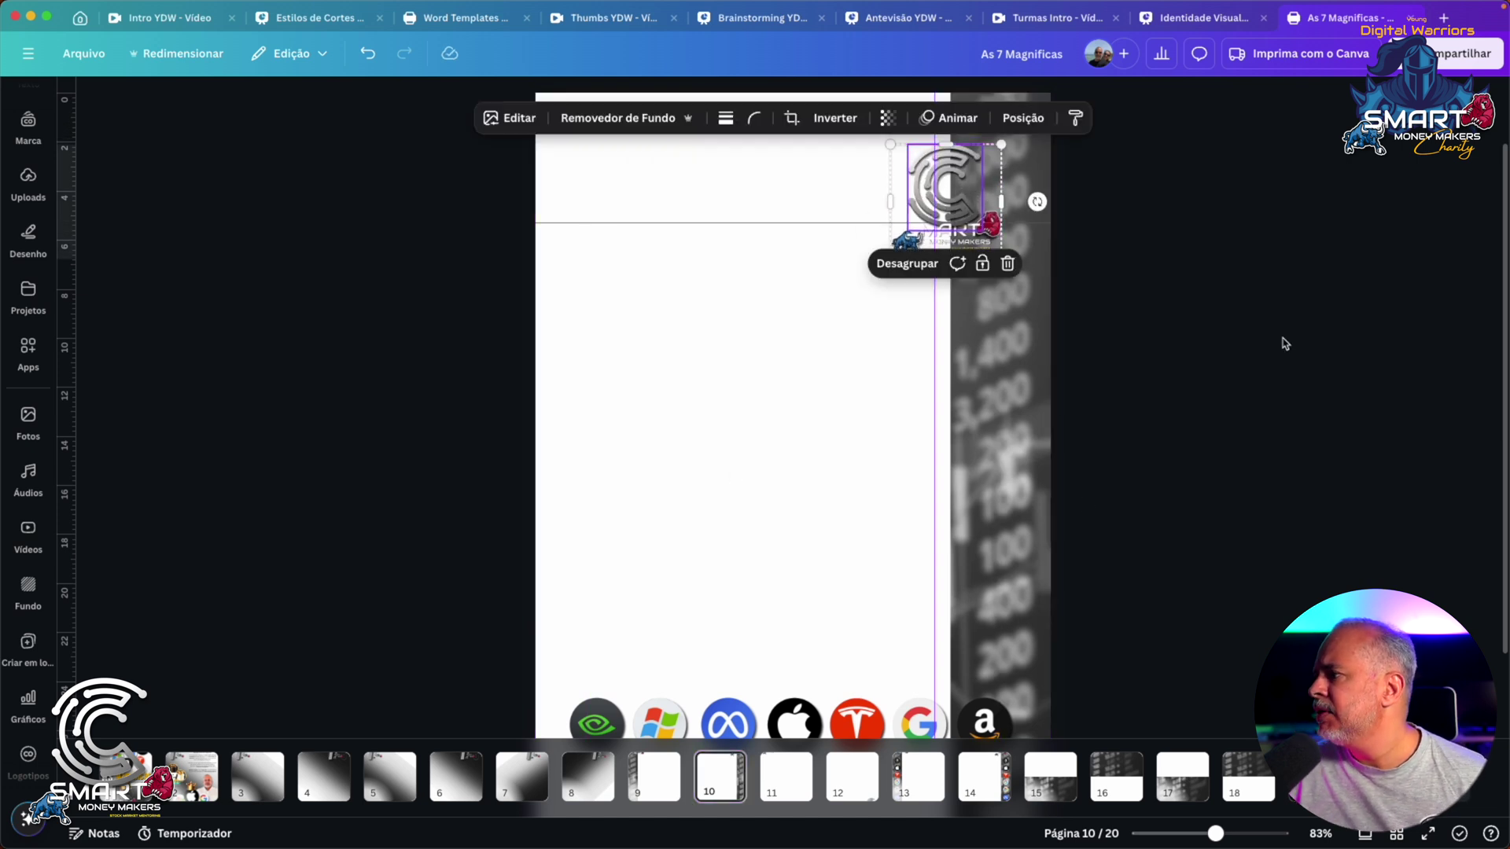
{"action": "left_click", "coordinate": [1253, 349]}
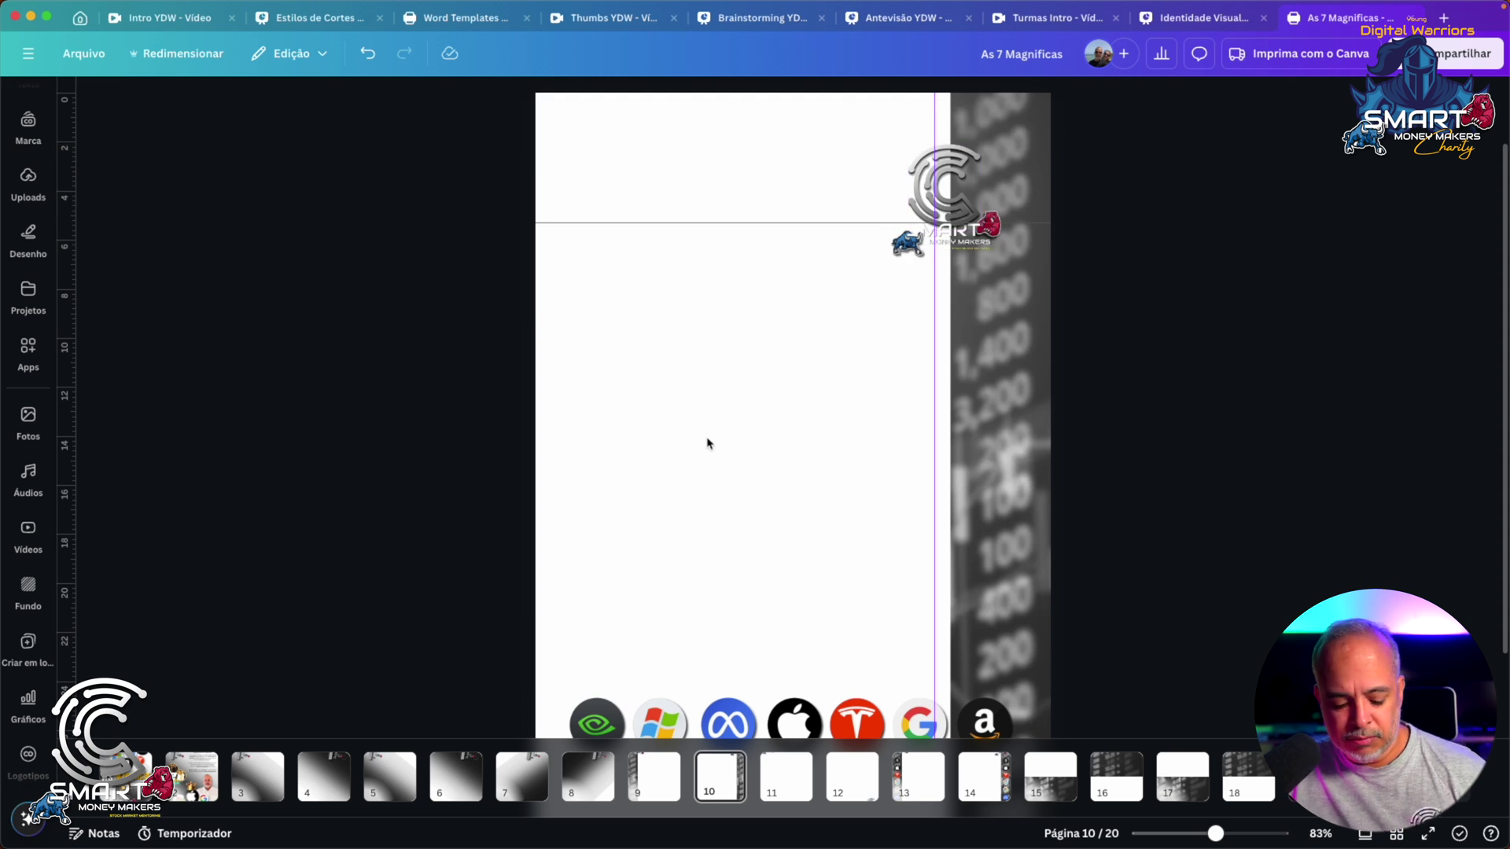
Paste a copy of the golden crown on page 10 and place it above the C logo
{"action": "key", "text": "cmd+v"}
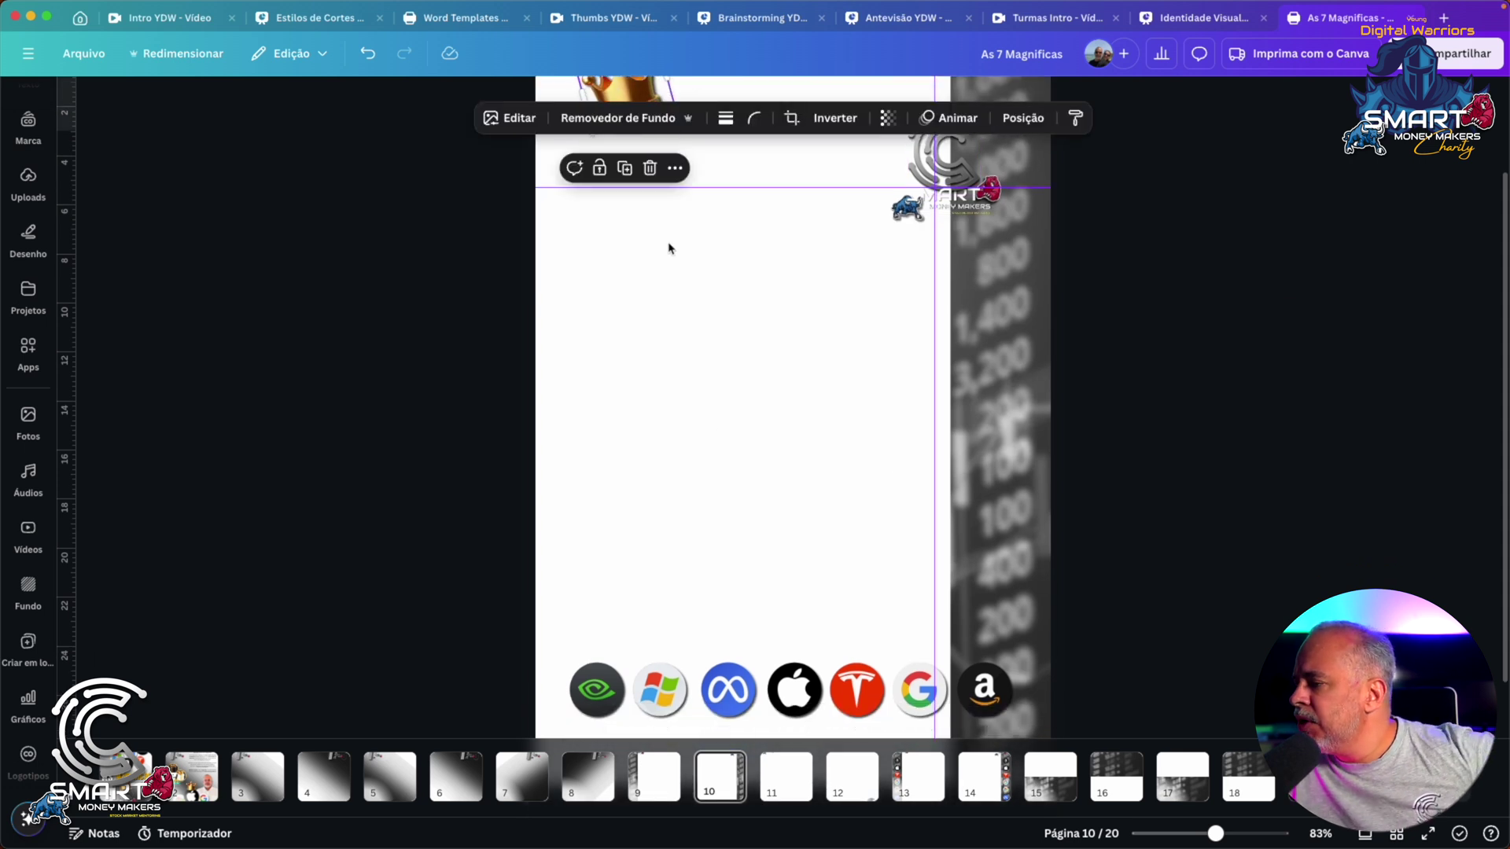
{"action": "left_click_drag", "start_coordinate": [632, 175], "coordinate": [932, 179]}
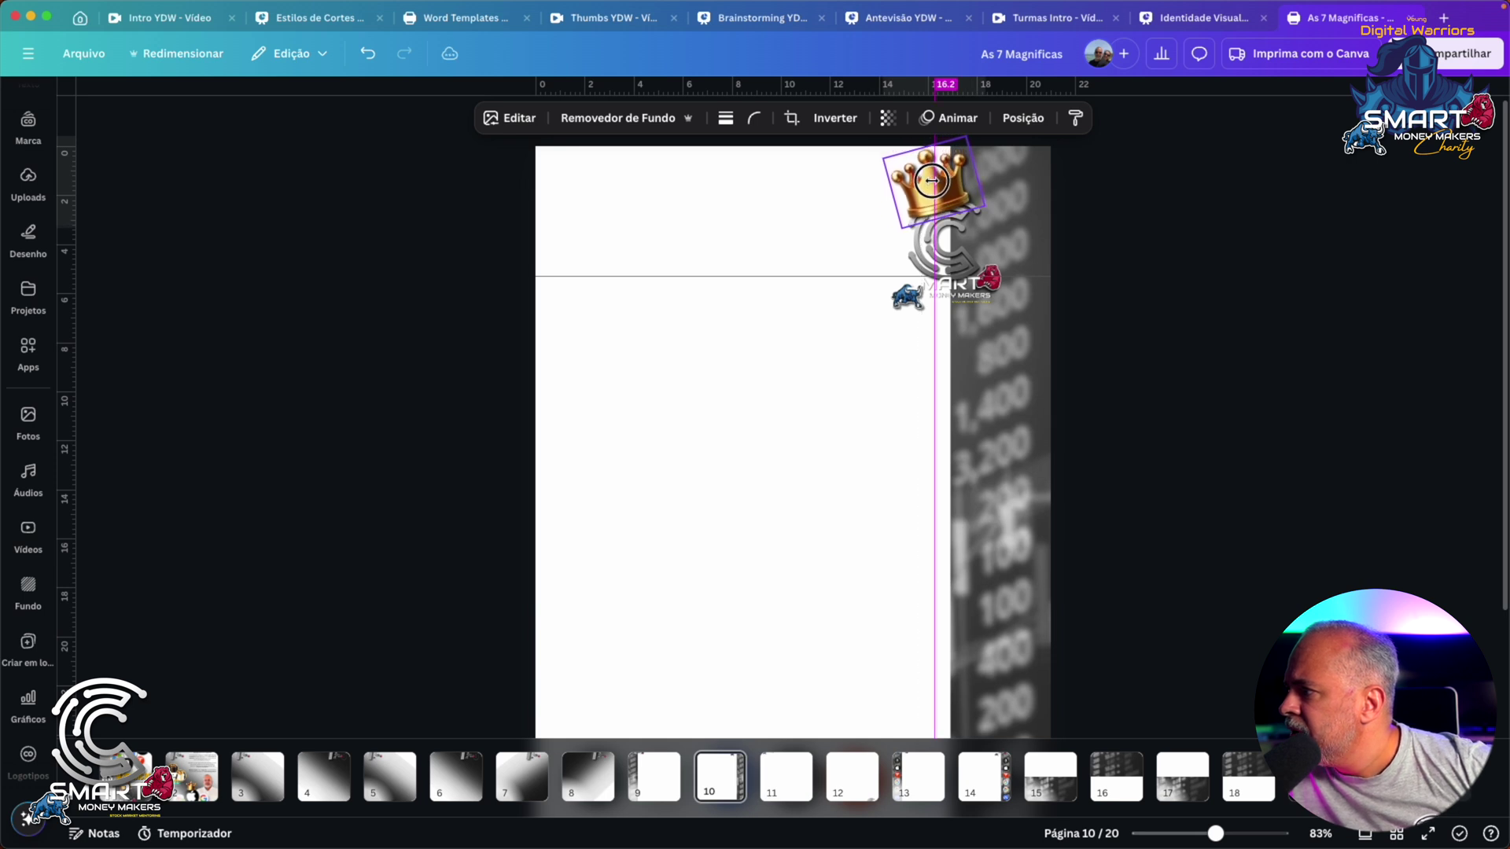
{"action": "left_click", "coordinate": [728, 615]}
{"action": "left_click", "coordinate": [925, 200]}
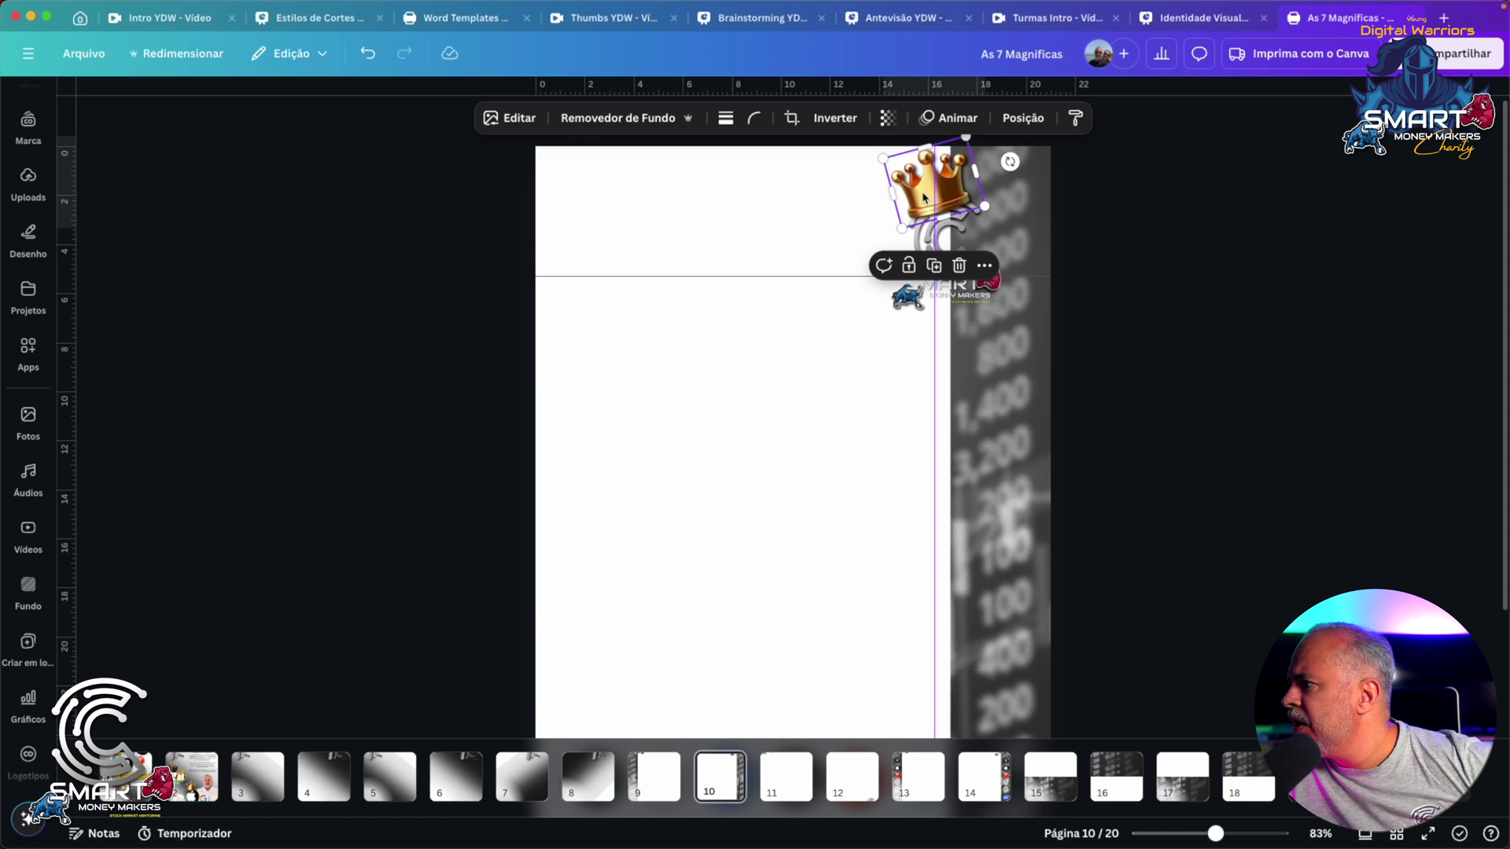
Fine-tune the crown's position on the C logo's upper edge on page 10 and compare it with the crowned logo on page 9
{"action": "key", "text": "Up"}
{"action": "key", "text": "Up"}
{"action": "key", "text": "Up"}
{"action": "key", "text": "Up"}
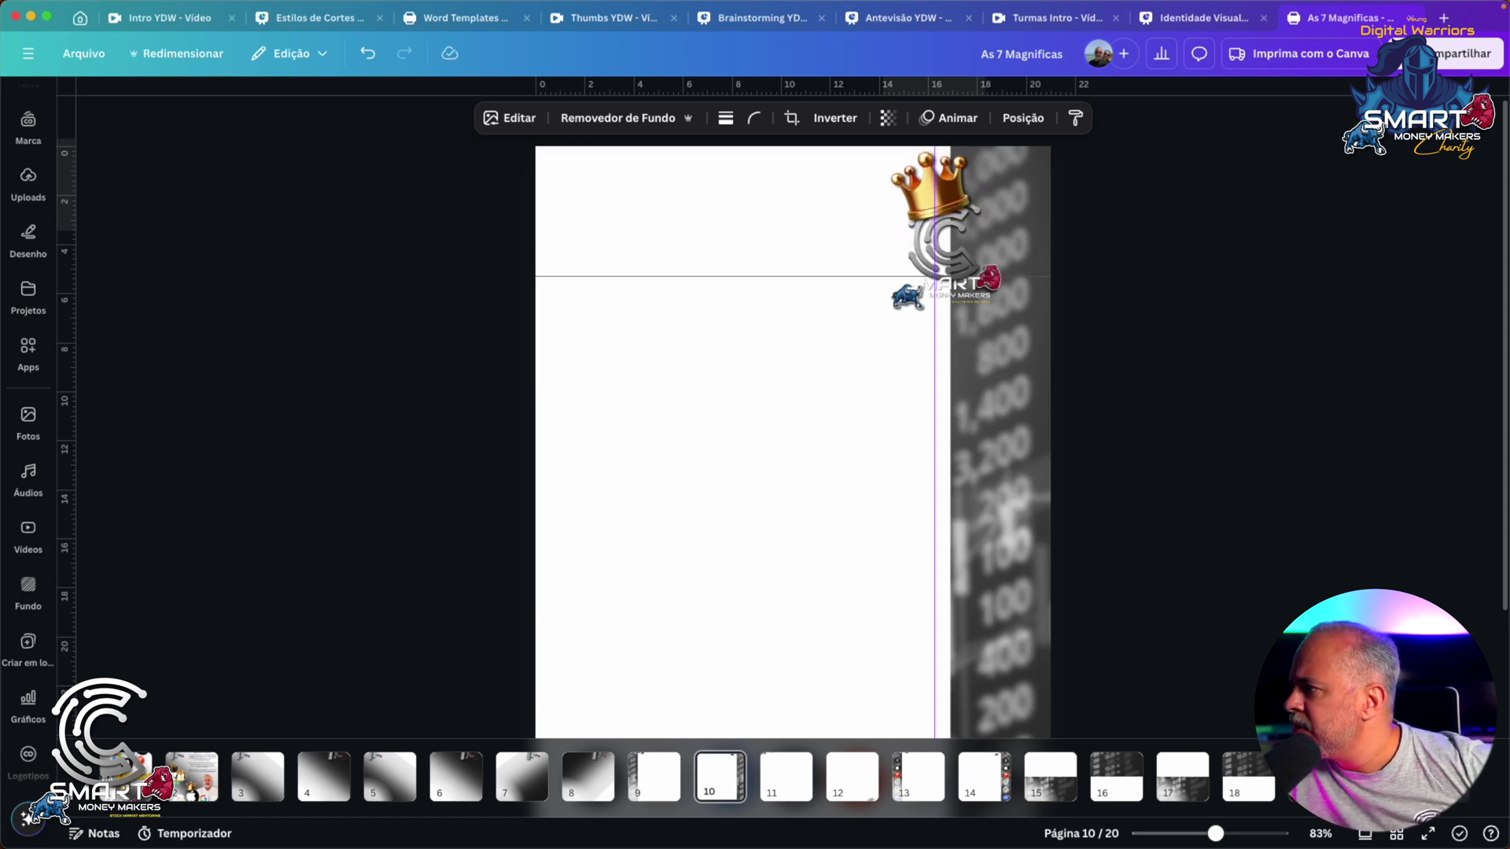
{"action": "key", "text": "Right"}
{"action": "key", "text": "Right"}
{"action": "key", "text": "Right"}
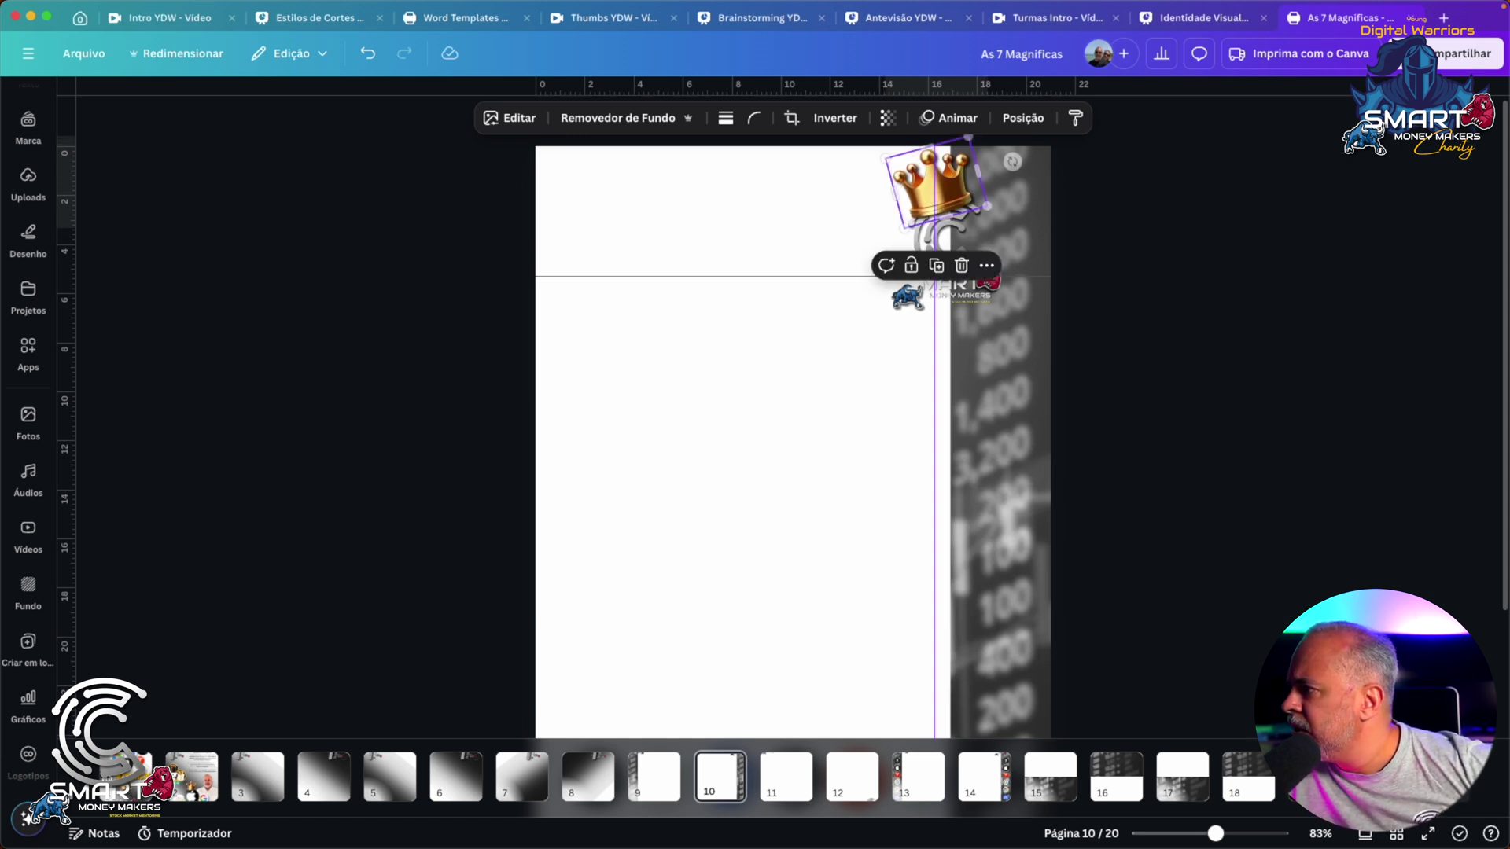
{"action": "key", "text": "Left"}
{"action": "key", "text": "Left"}
{"action": "key", "text": "Left"}
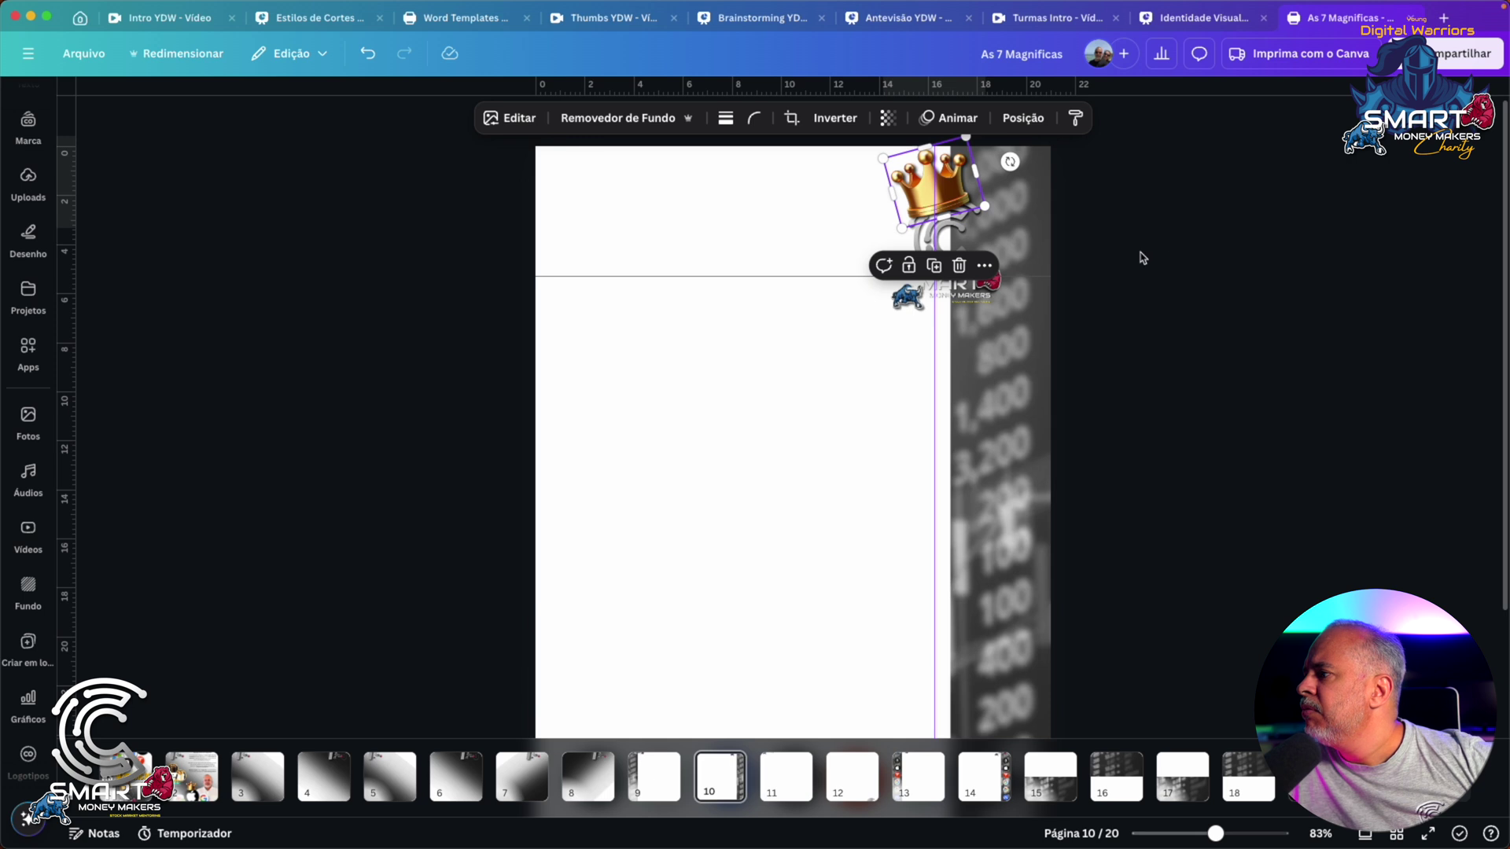
{"action": "left_click", "coordinate": [1184, 261]}
{"action": "scroll", "coordinate": [769, 408], "scroll_direction": "down", "scroll_amount": 3}
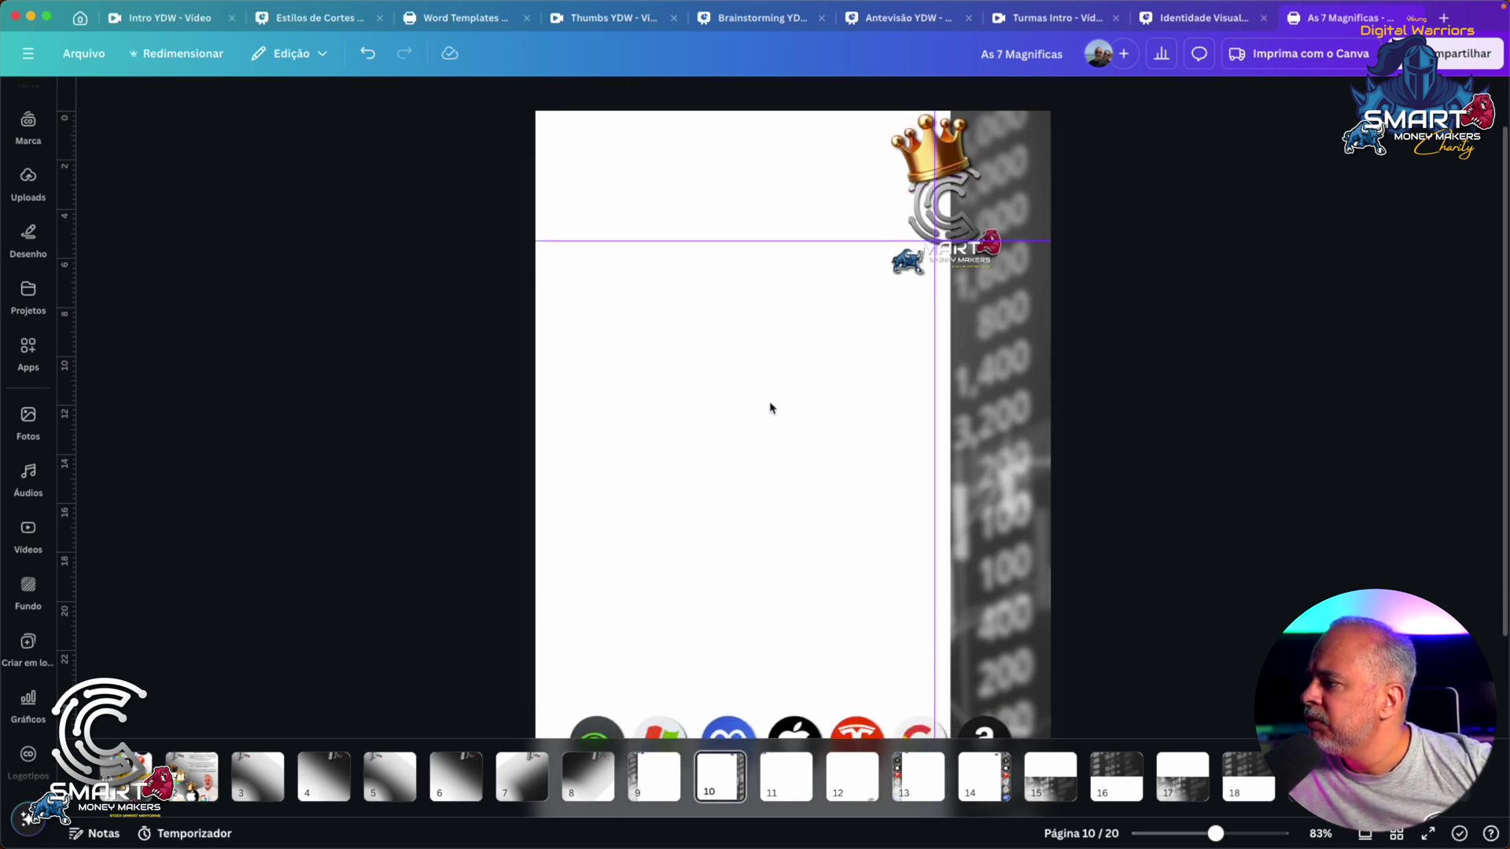
{"action": "left_click", "coordinate": [650, 775]}
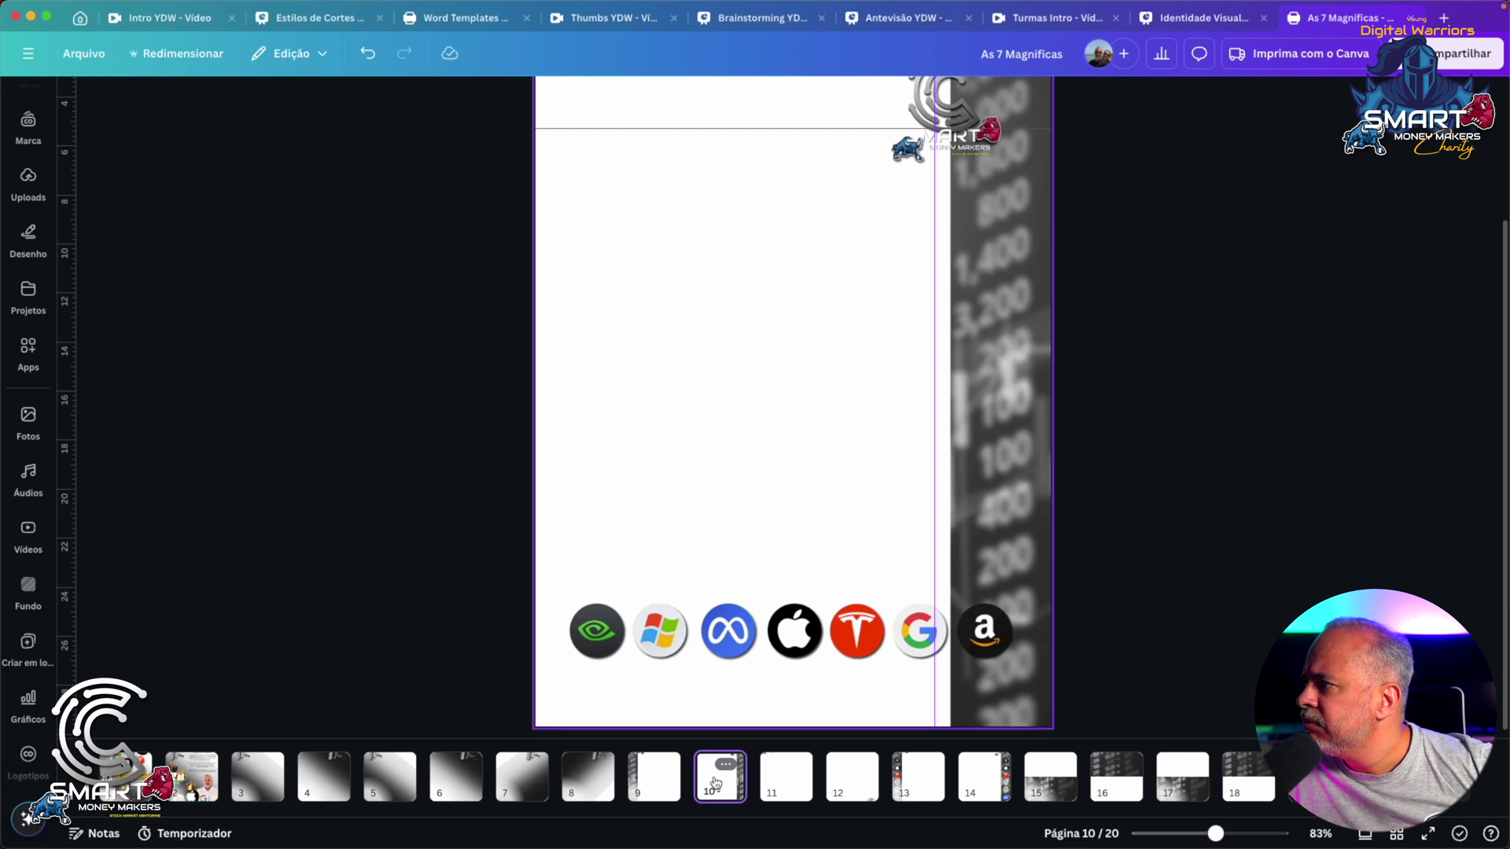
{"action": "left_click", "coordinate": [662, 780]}
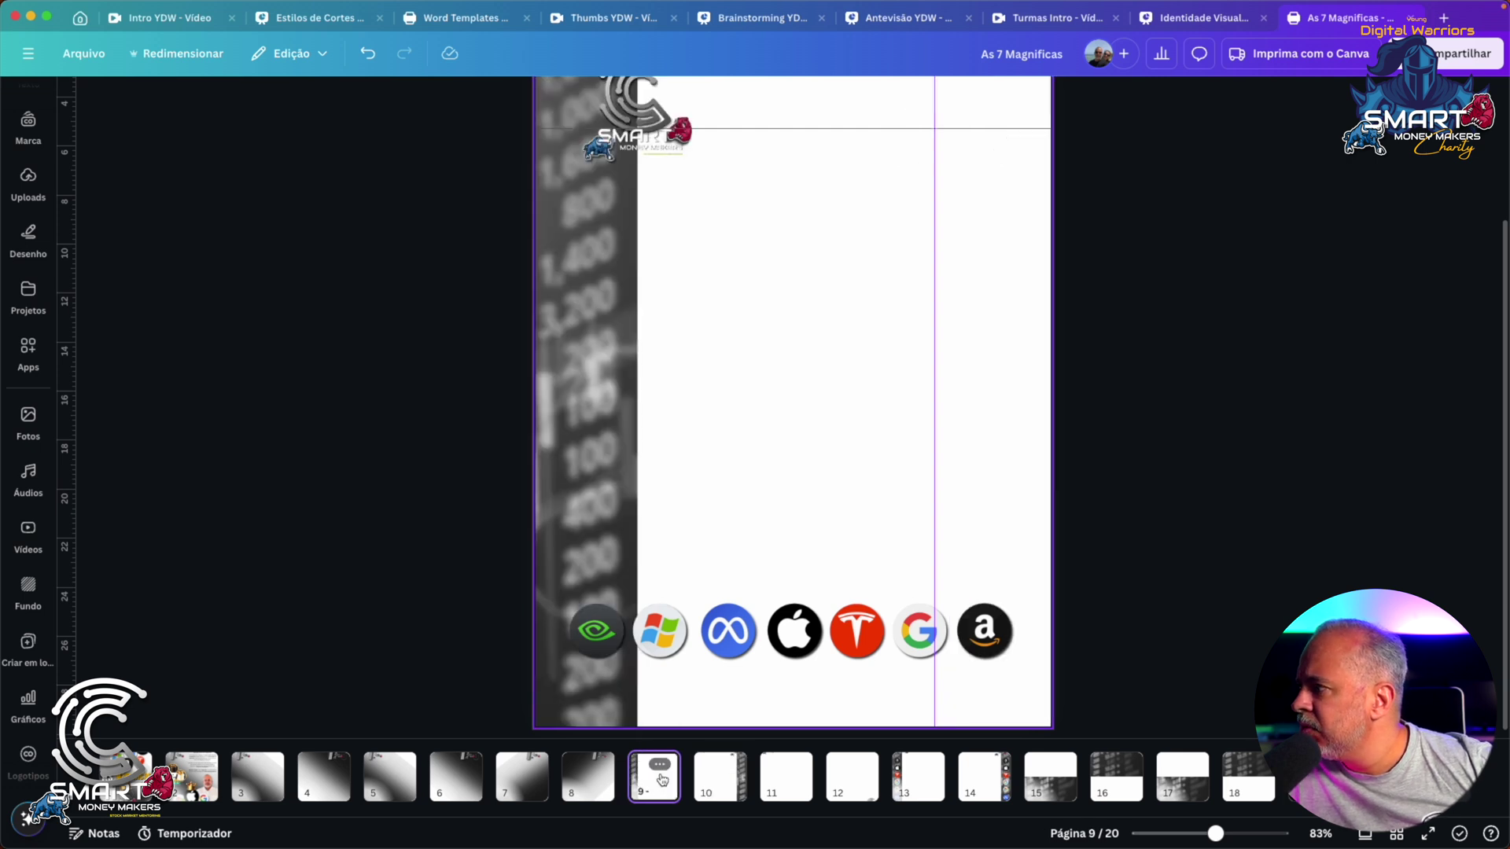
{"action": "scroll", "coordinate": [1176, 310], "scroll_direction": "up", "scroll_amount": 3}
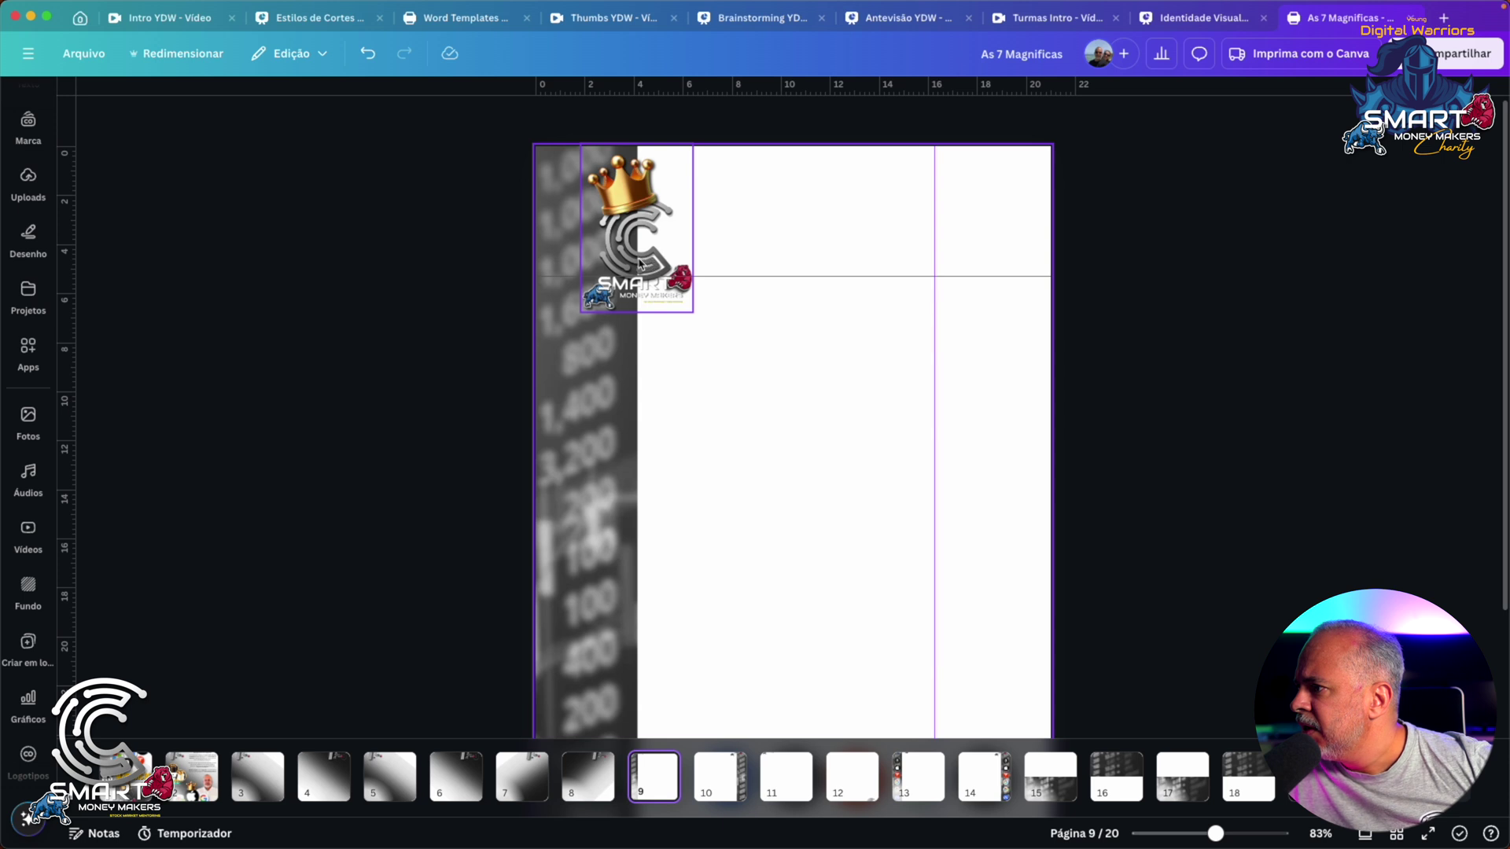
{"action": "left_click", "coordinate": [728, 780]}
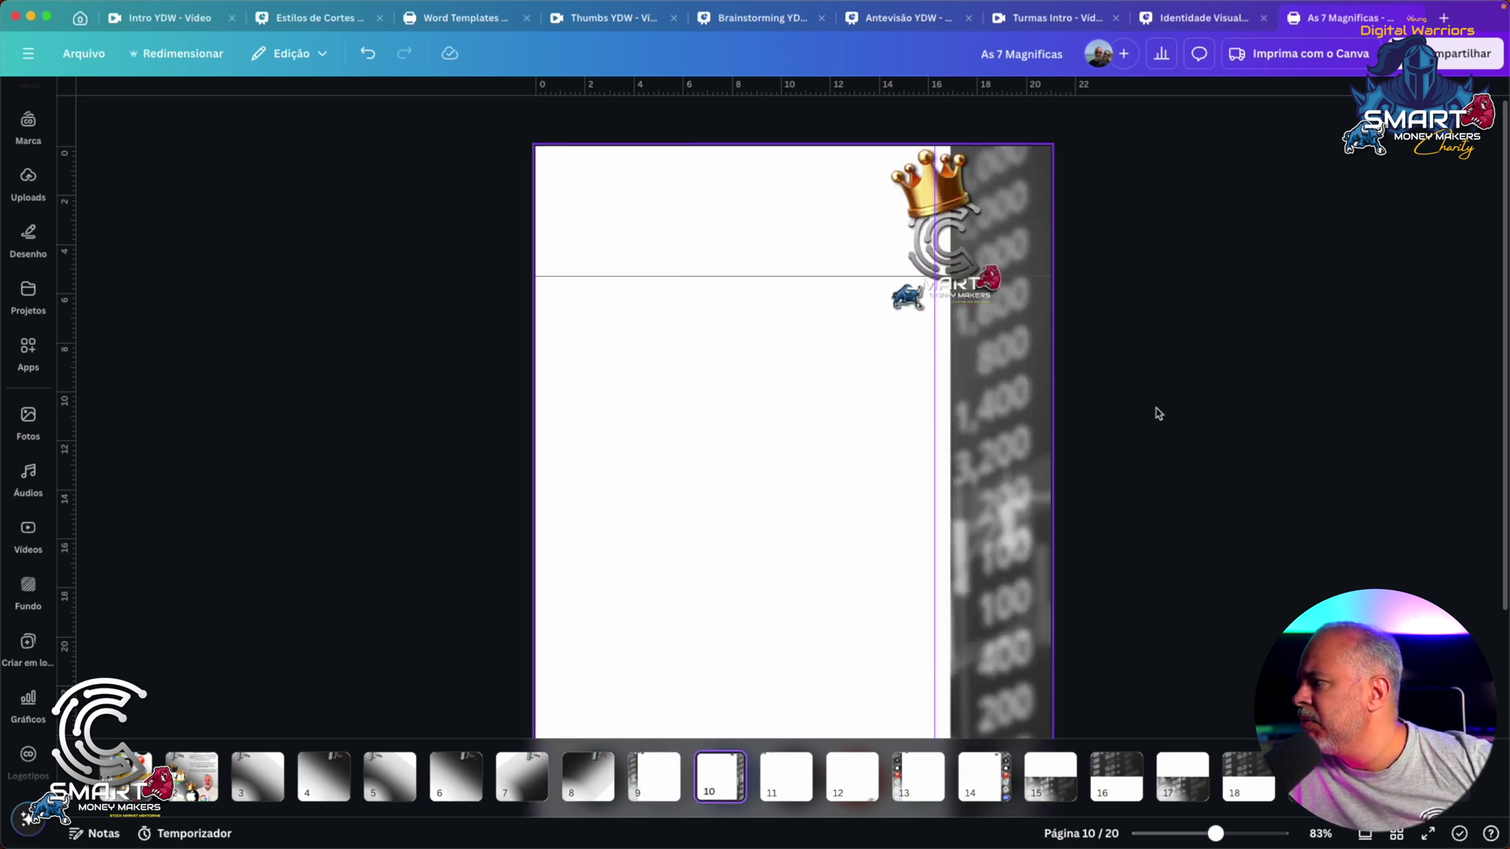
Add a copy of the golden crown on page 11 and nudge it right onto the C logo's upper edge
{"action": "left_click", "coordinate": [783, 784]}
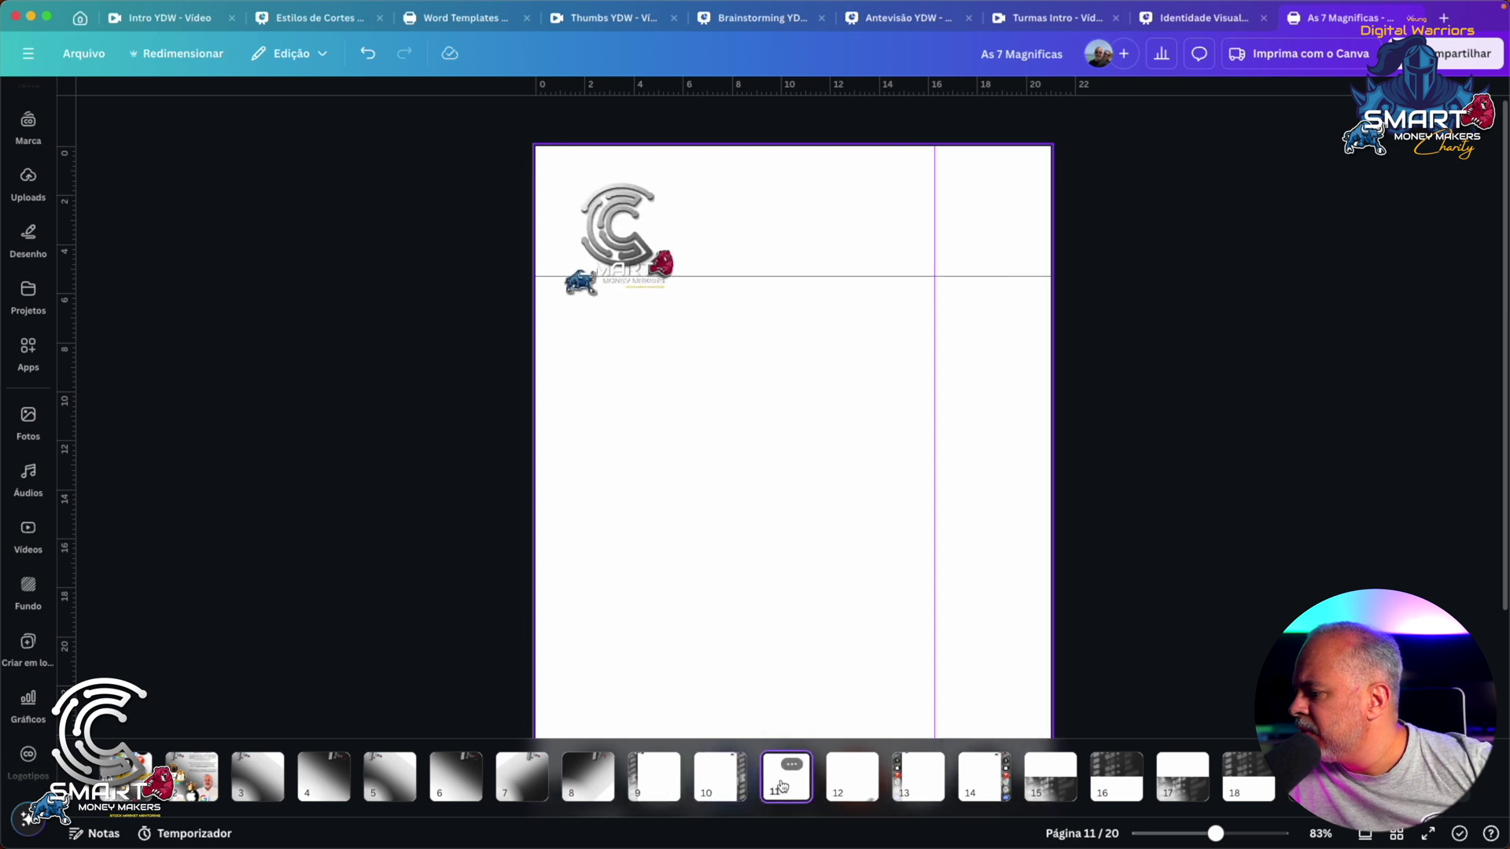
{"action": "scroll", "coordinate": [659, 507], "scroll_direction": "down", "scroll_amount": 3}
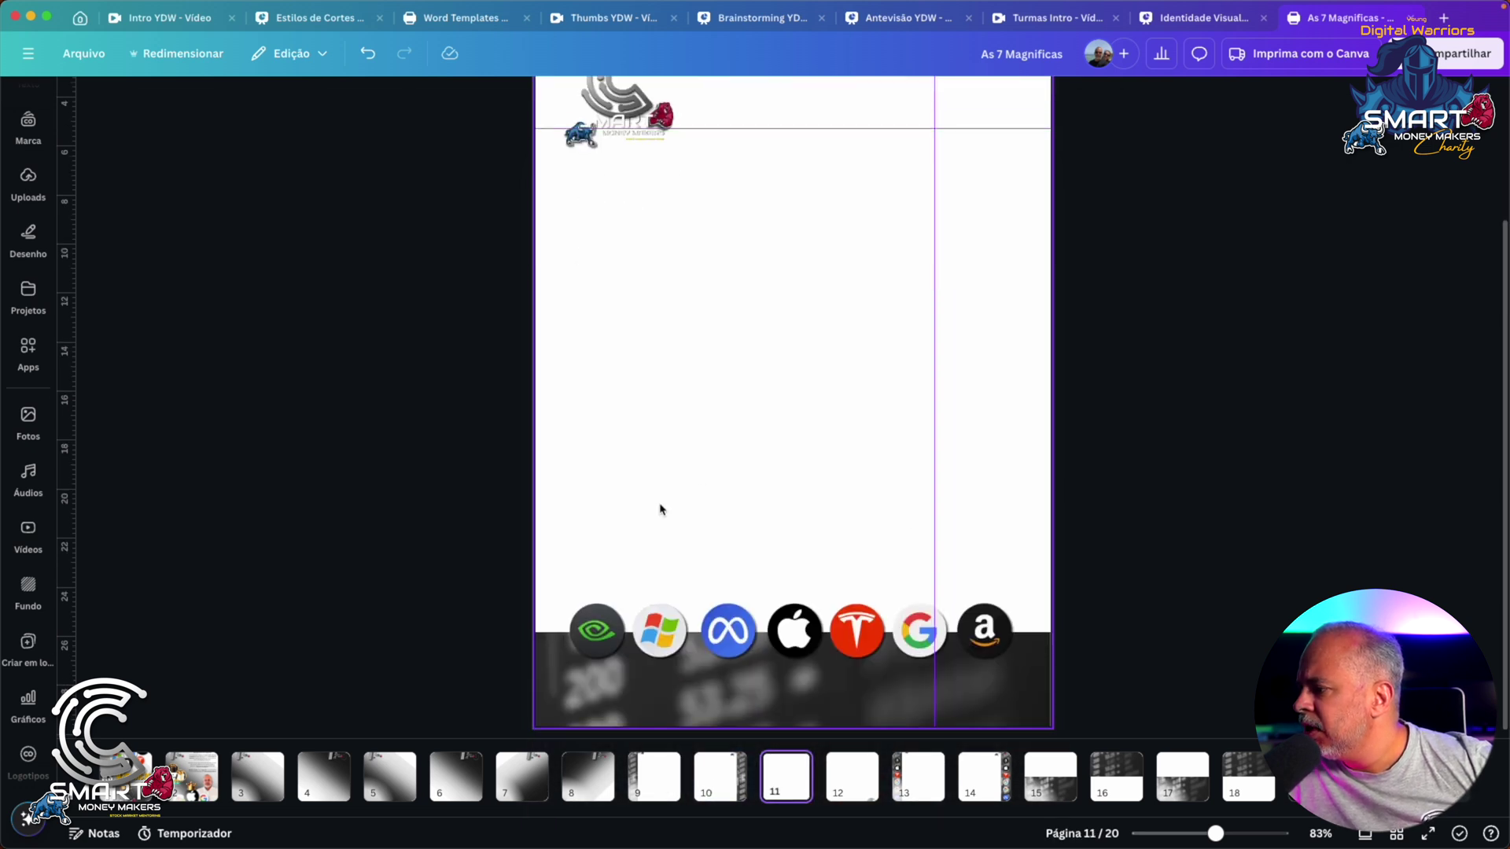
{"action": "scroll", "coordinate": [660, 509], "scroll_direction": "up", "scroll_amount": 3}
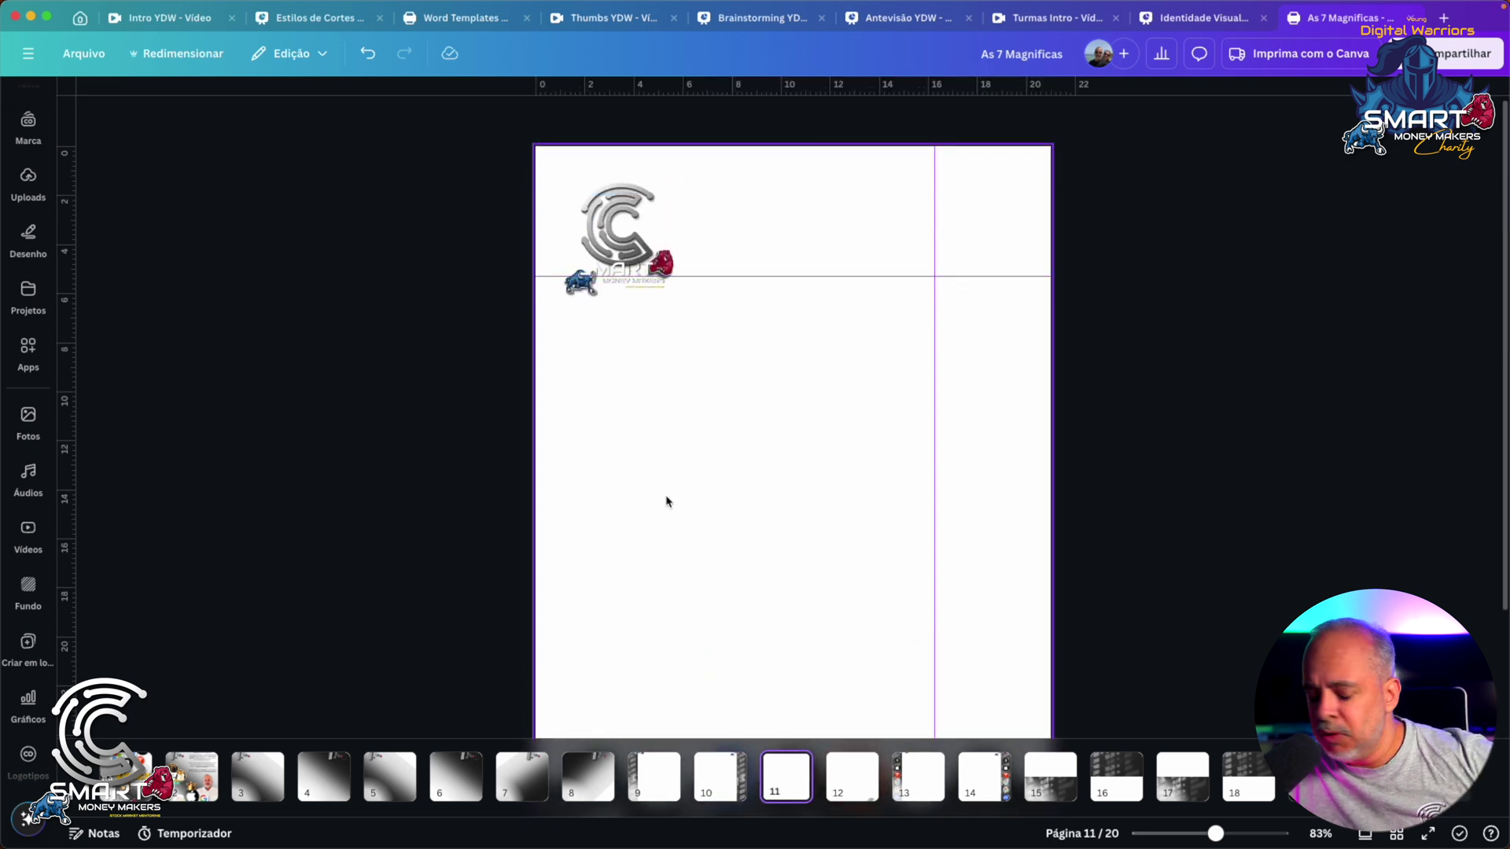
{"action": "key", "text": "ctrl+v"}
{"action": "left_click_drag", "start_coordinate": [633, 188], "coordinate": [605, 169]}
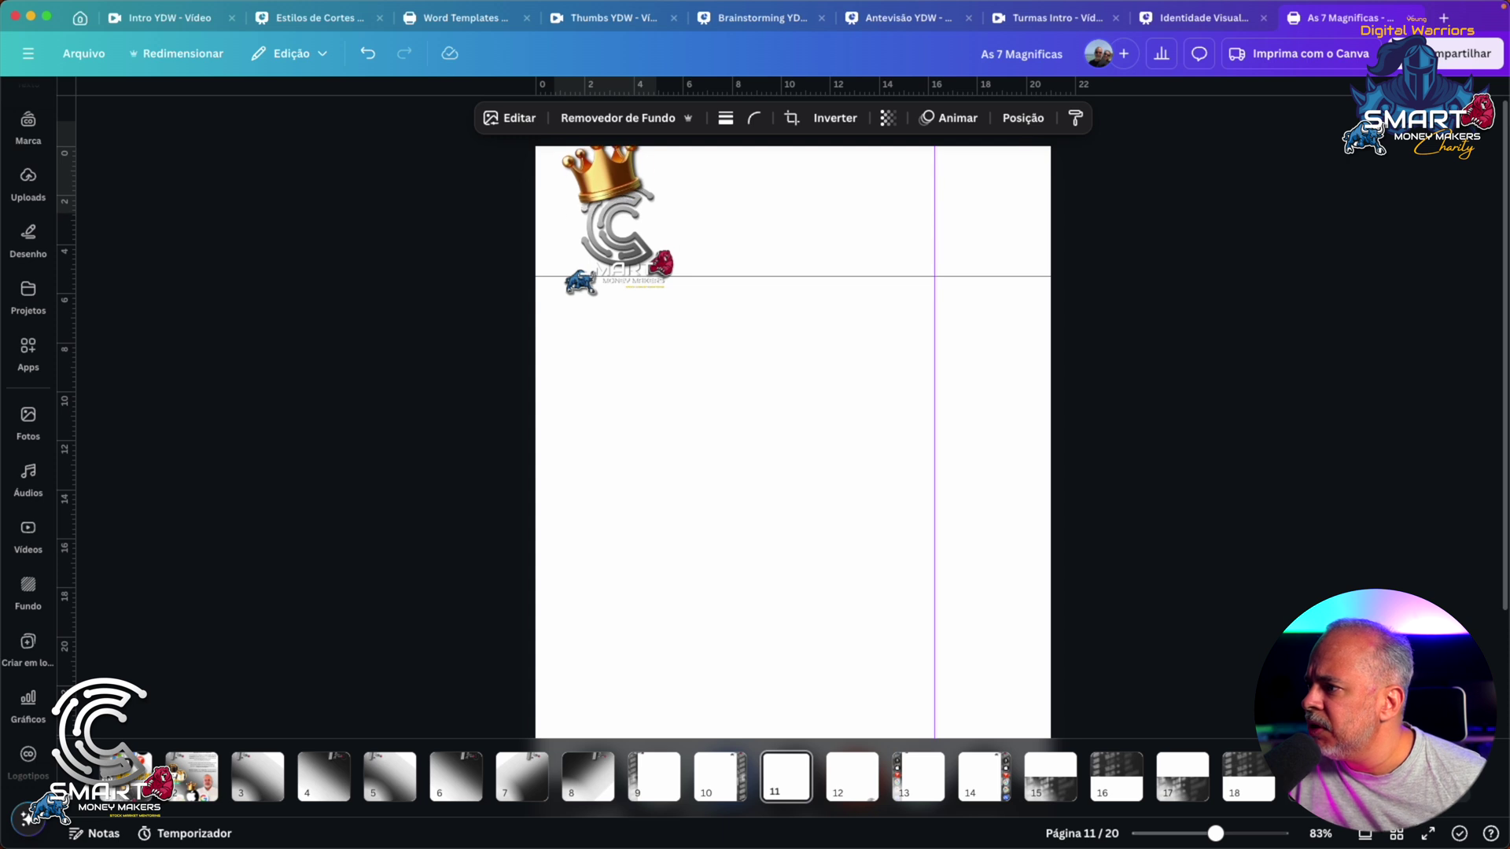
{"action": "key", "text": "Right"}
{"action": "key", "text": "Right"}
{"action": "key", "text": "Right"}
{"action": "key", "text": "Right"}
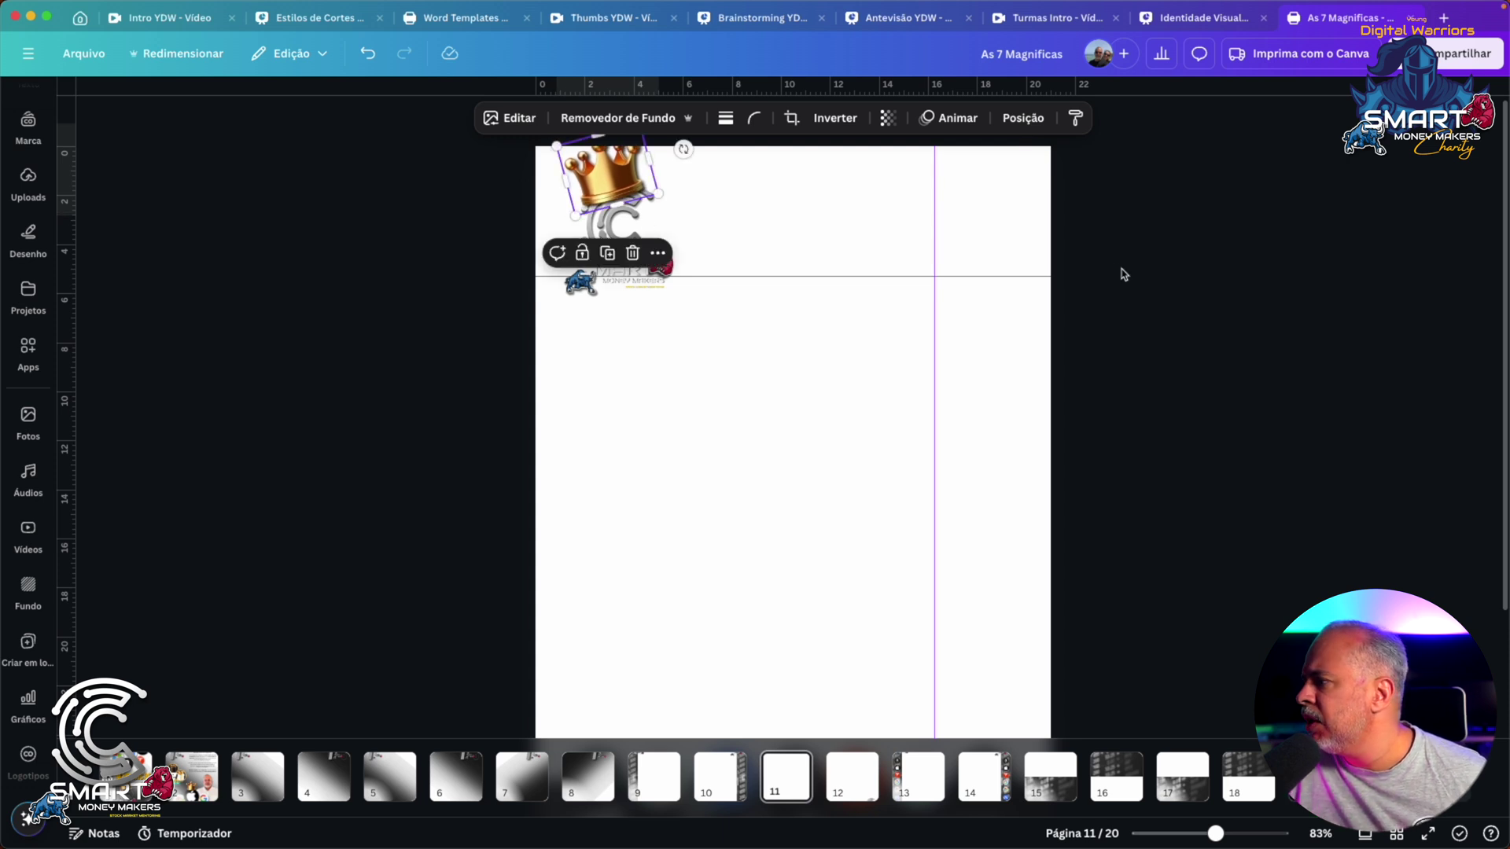
{"action": "left_click", "coordinate": [1129, 280]}
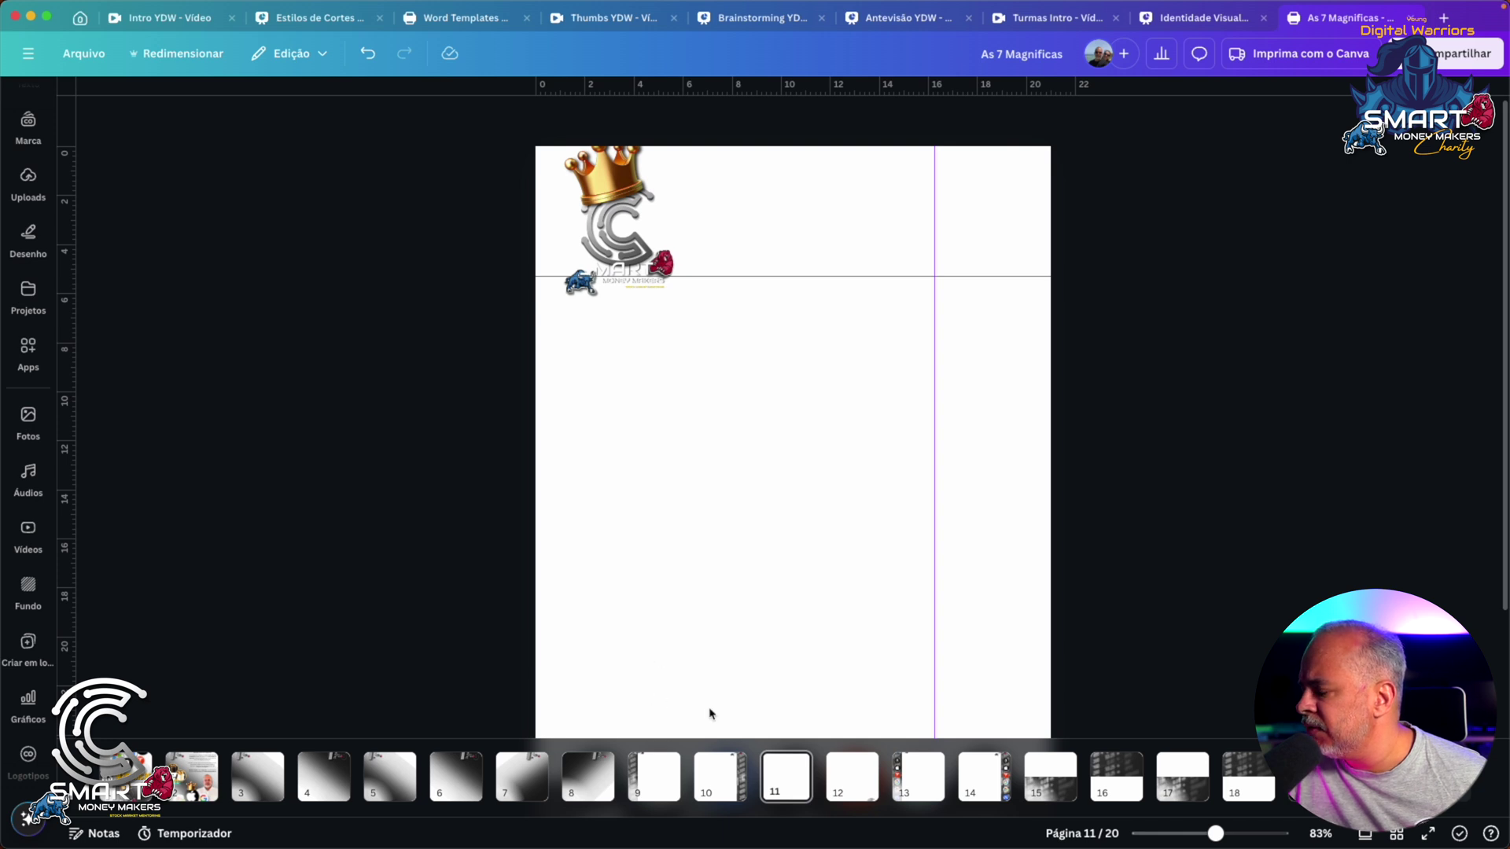
Paste a copy of the golden crown on page 12 and place it above the C logo near the page's lower-right corner
{"action": "left_click", "coordinate": [845, 778]}
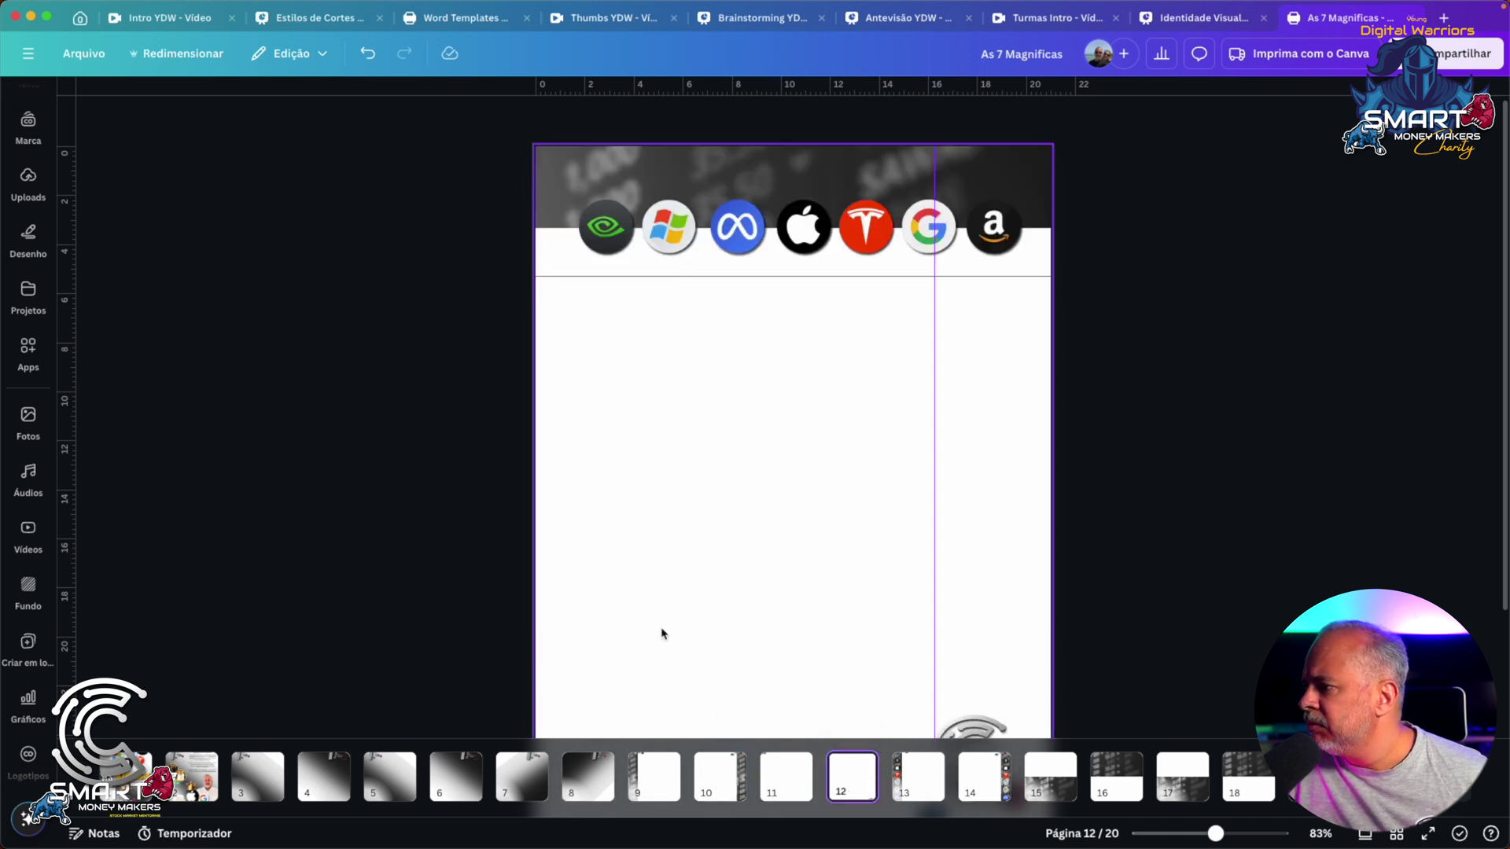
{"action": "scroll", "coordinate": [661, 633], "scroll_direction": "down", "scroll_amount": 2}
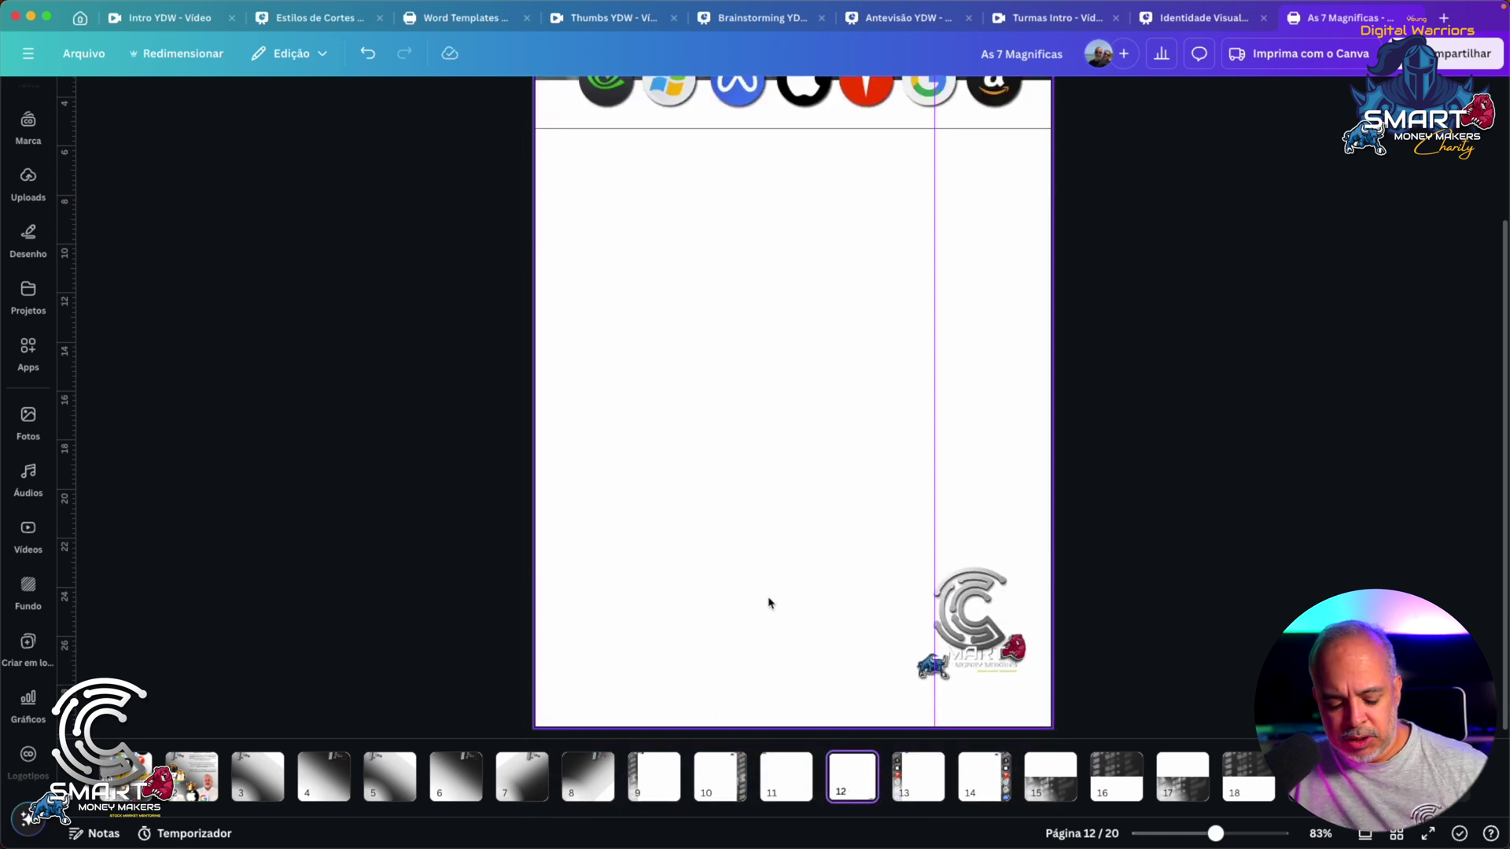
{"action": "key", "text": "super+v"}
{"action": "left_click_drag", "start_coordinate": [810, 455], "coordinate": [968, 561]}
Fine-tune the crown's horizontal and vertical position on page 12 so it rests on the C logo's upper edge
{"action": "key", "text": "Left"}
{"action": "key", "text": "Left"}
{"action": "key", "text": "Left"}
{"action": "key", "text": "Left"}
{"action": "key", "text": "Left"}
{"action": "key", "text": "Left"}
{"action": "key", "text": "Left"}
{"action": "key", "text": "Left"}
{"action": "key", "text": "Left"}
{"action": "key", "text": "Left"}
{"action": "key", "text": "Left"}
{"action": "key", "text": "Left"}
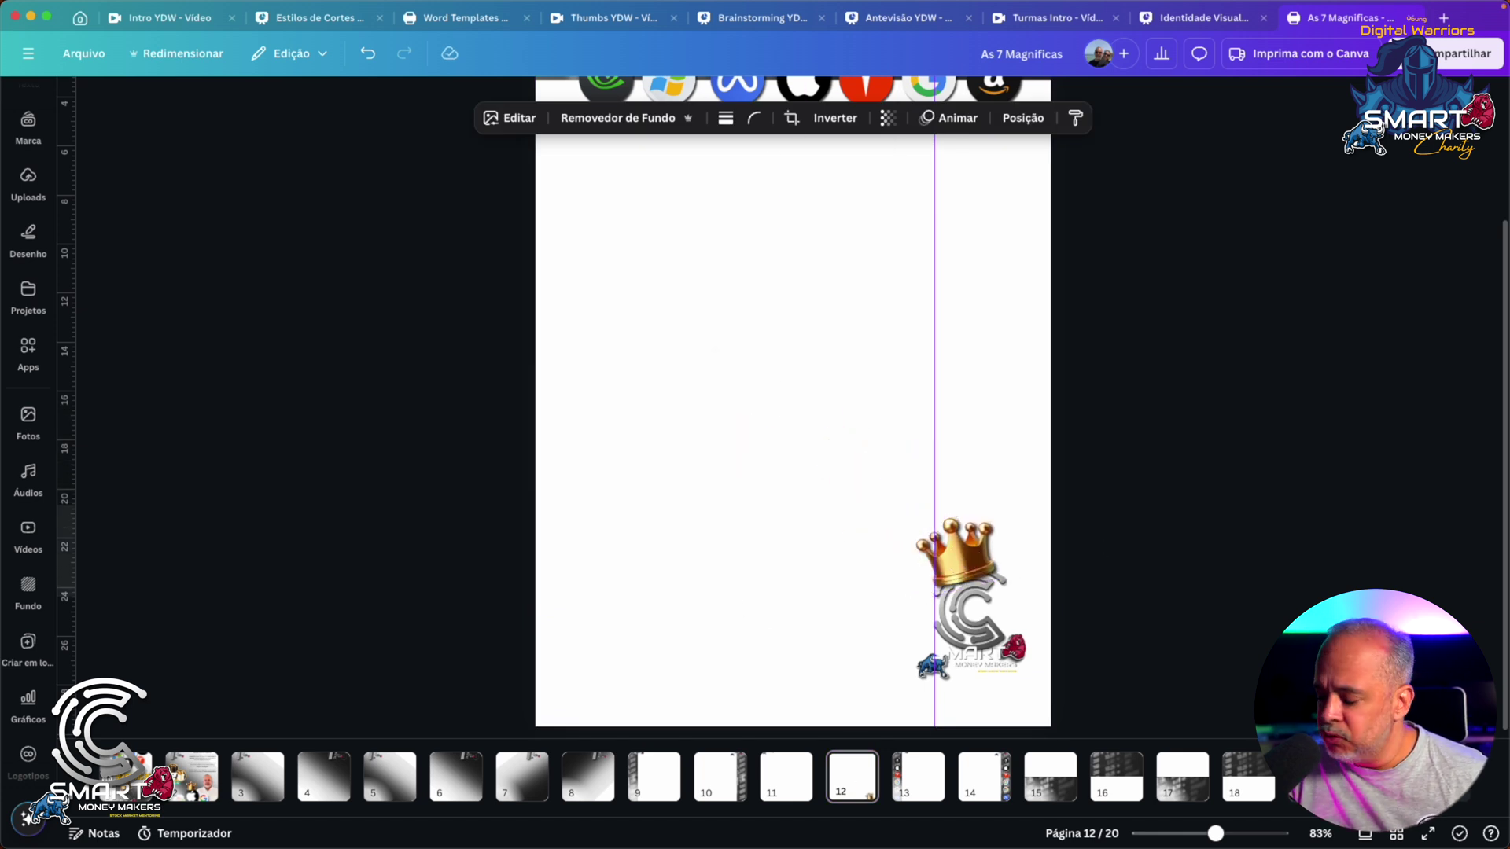
{"action": "key", "text": "Right"}
{"action": "key", "text": "Right"}
{"action": "key", "text": "Right"}
{"action": "key", "text": "Right"}
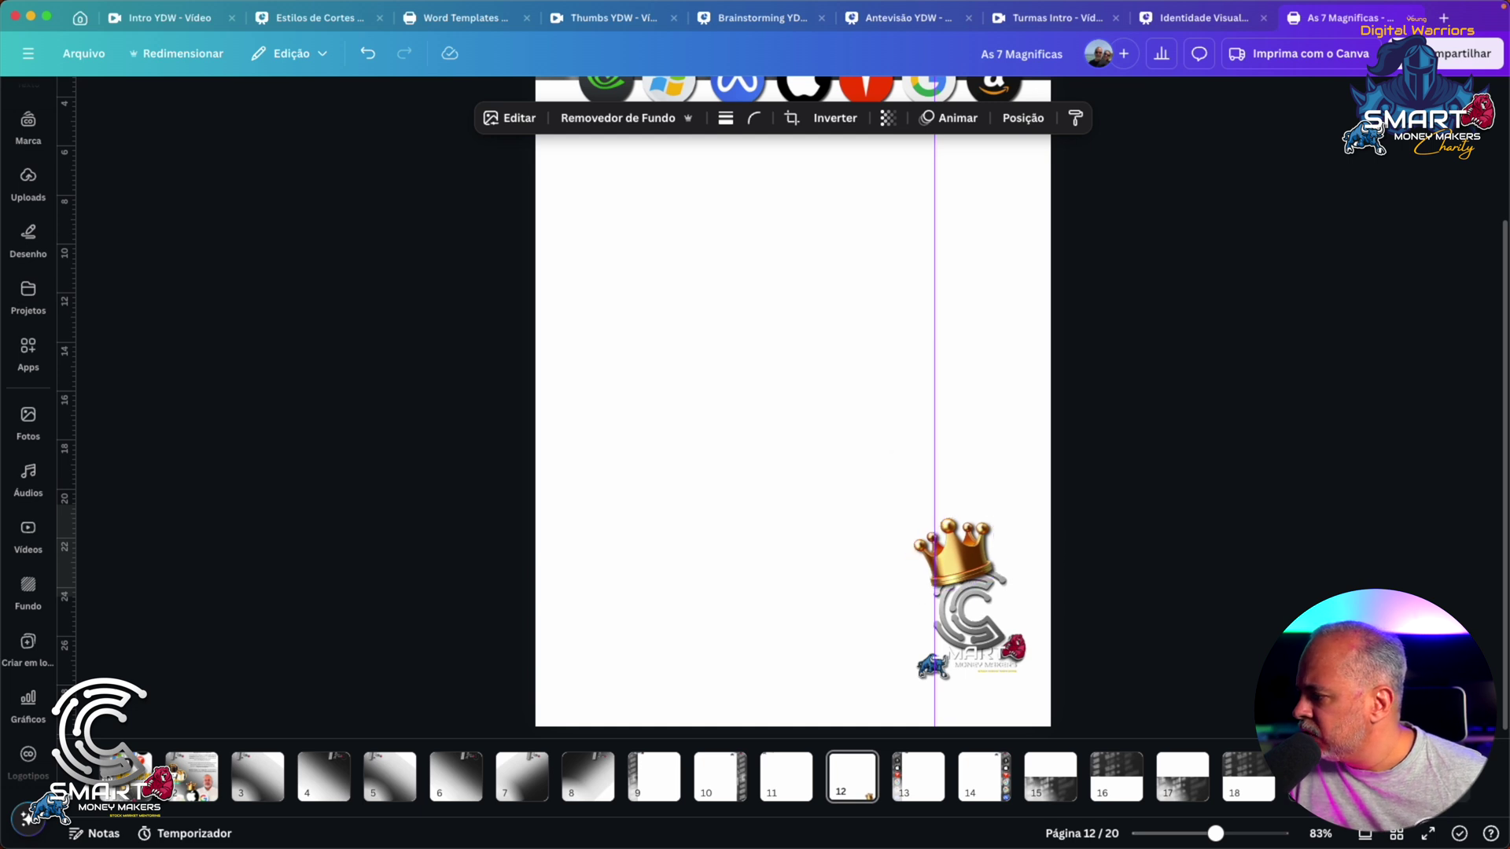
{"action": "key", "text": "Down"}
{"action": "key", "text": "Down"}
{"action": "key", "text": "Down"}
{"action": "key", "text": "Down"}
{"action": "key", "text": "Up"}
{"action": "key", "text": "Up"}
{"action": "key", "text": "Up"}
{"action": "key", "text": "Up"}
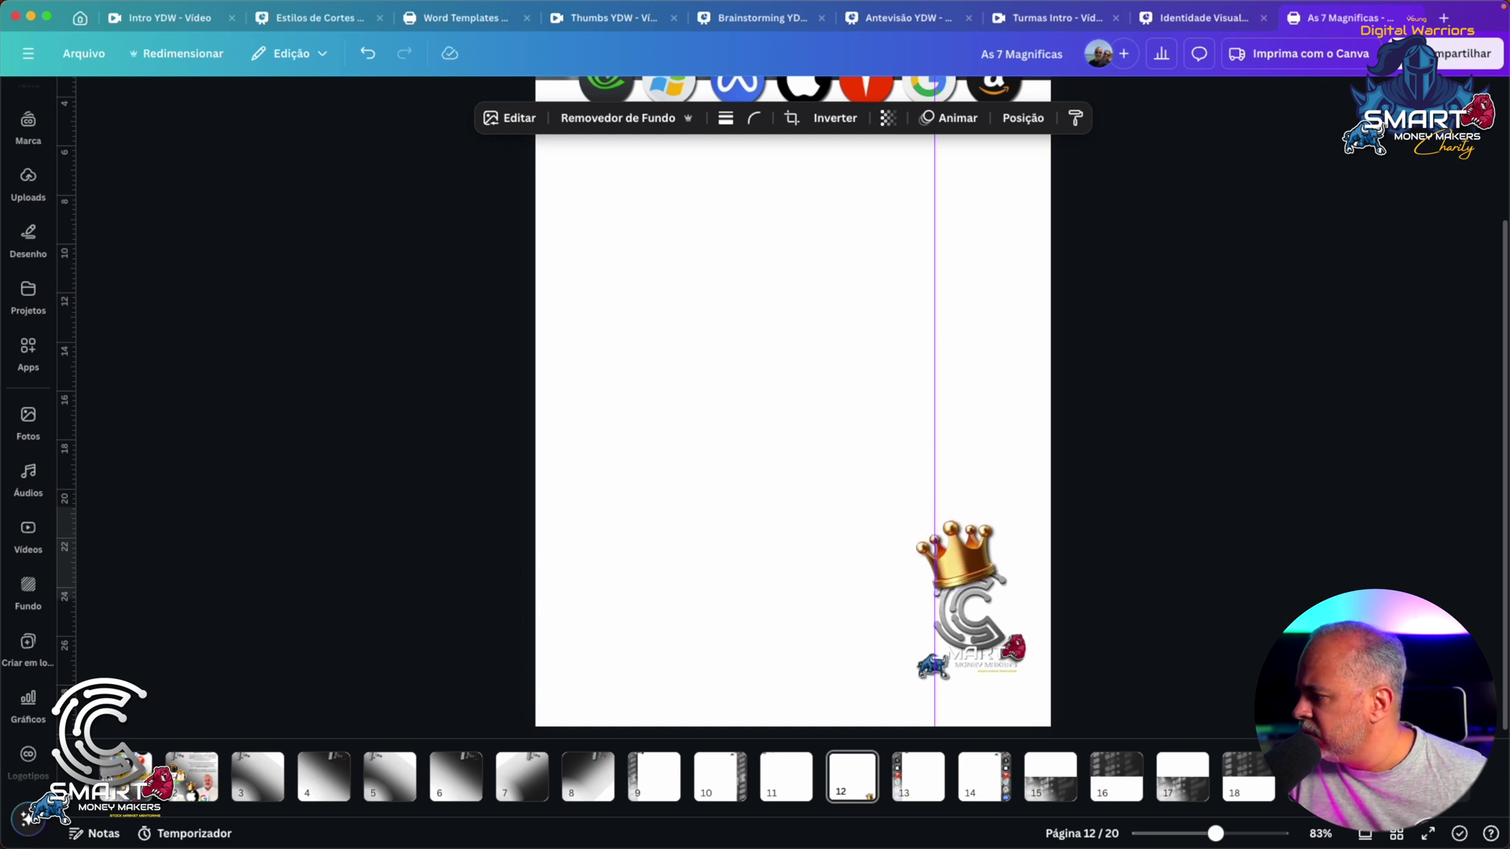
{"action": "key", "text": "Up"}
{"action": "key", "text": "Down"}
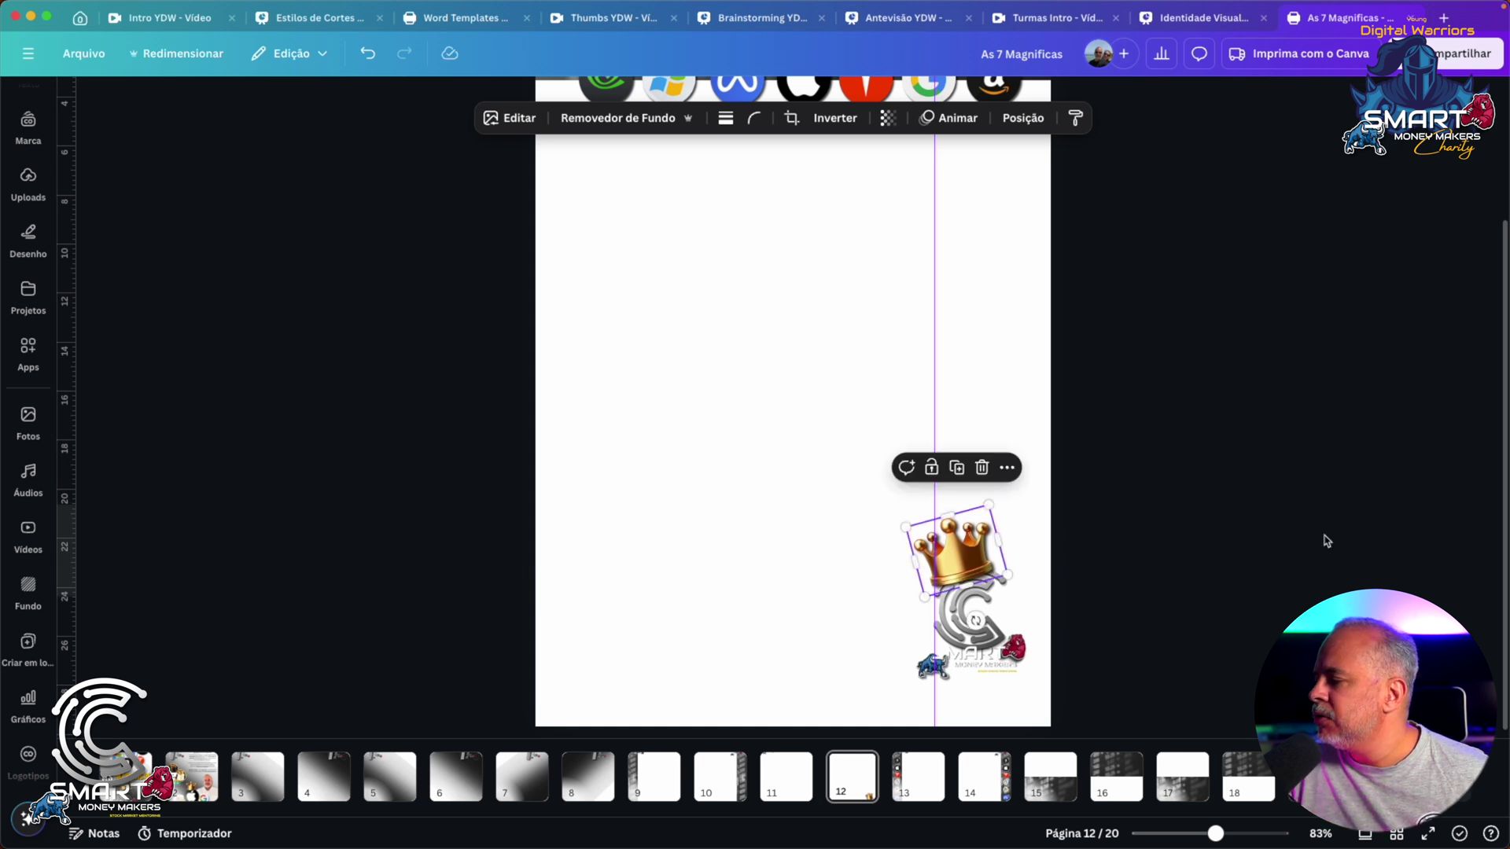
{"action": "left_click", "coordinate": [1205, 525]}
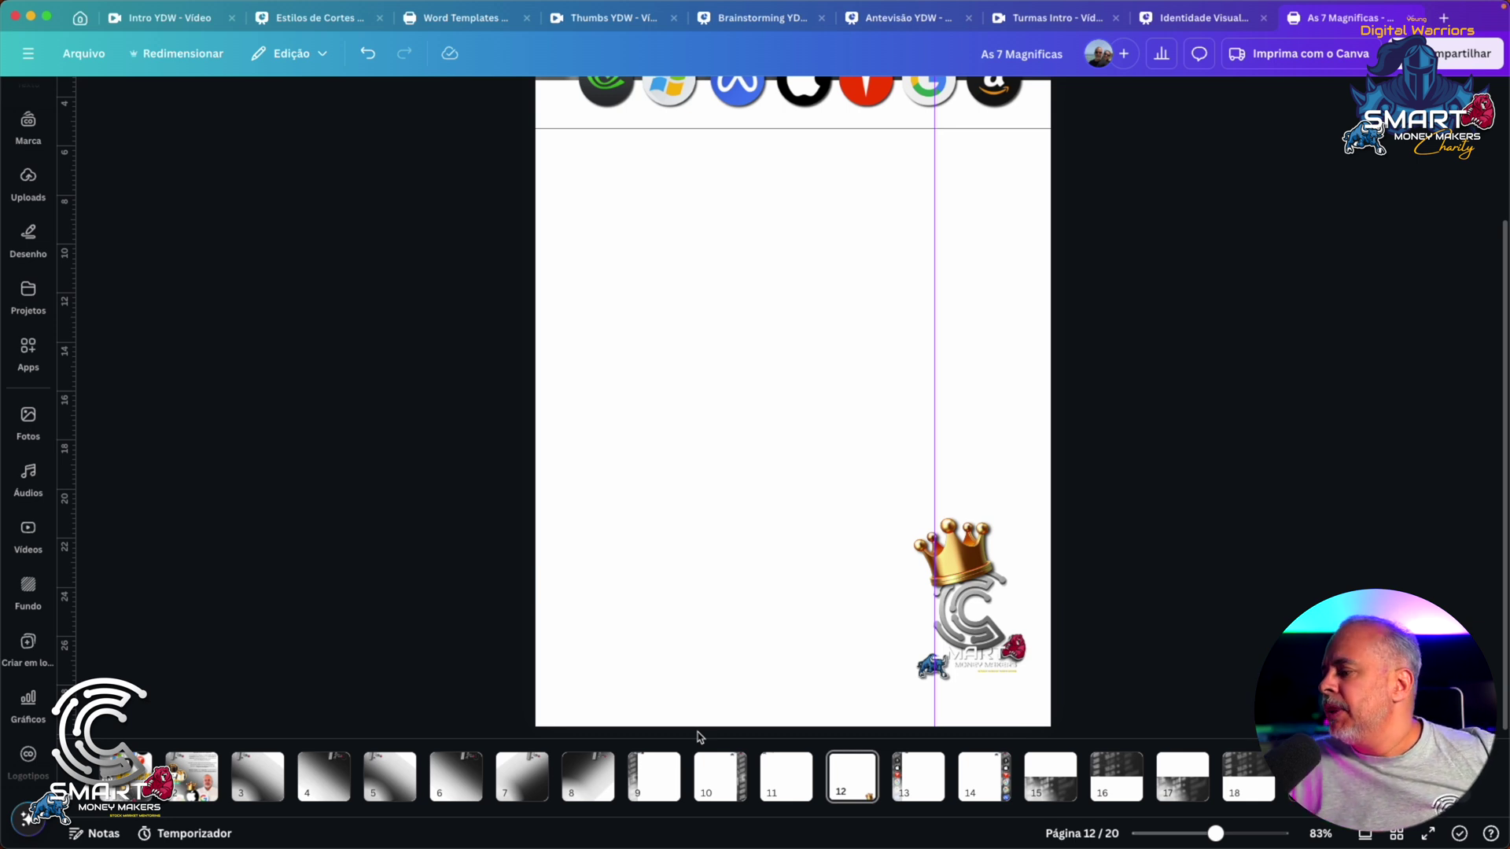
Review pages 11 and 12, examining how the crowned logos sit relative to the company icon rows and the dark image bands
{"action": "scroll", "coordinate": [648, 678], "scroll_direction": "up", "scroll_amount": 3}
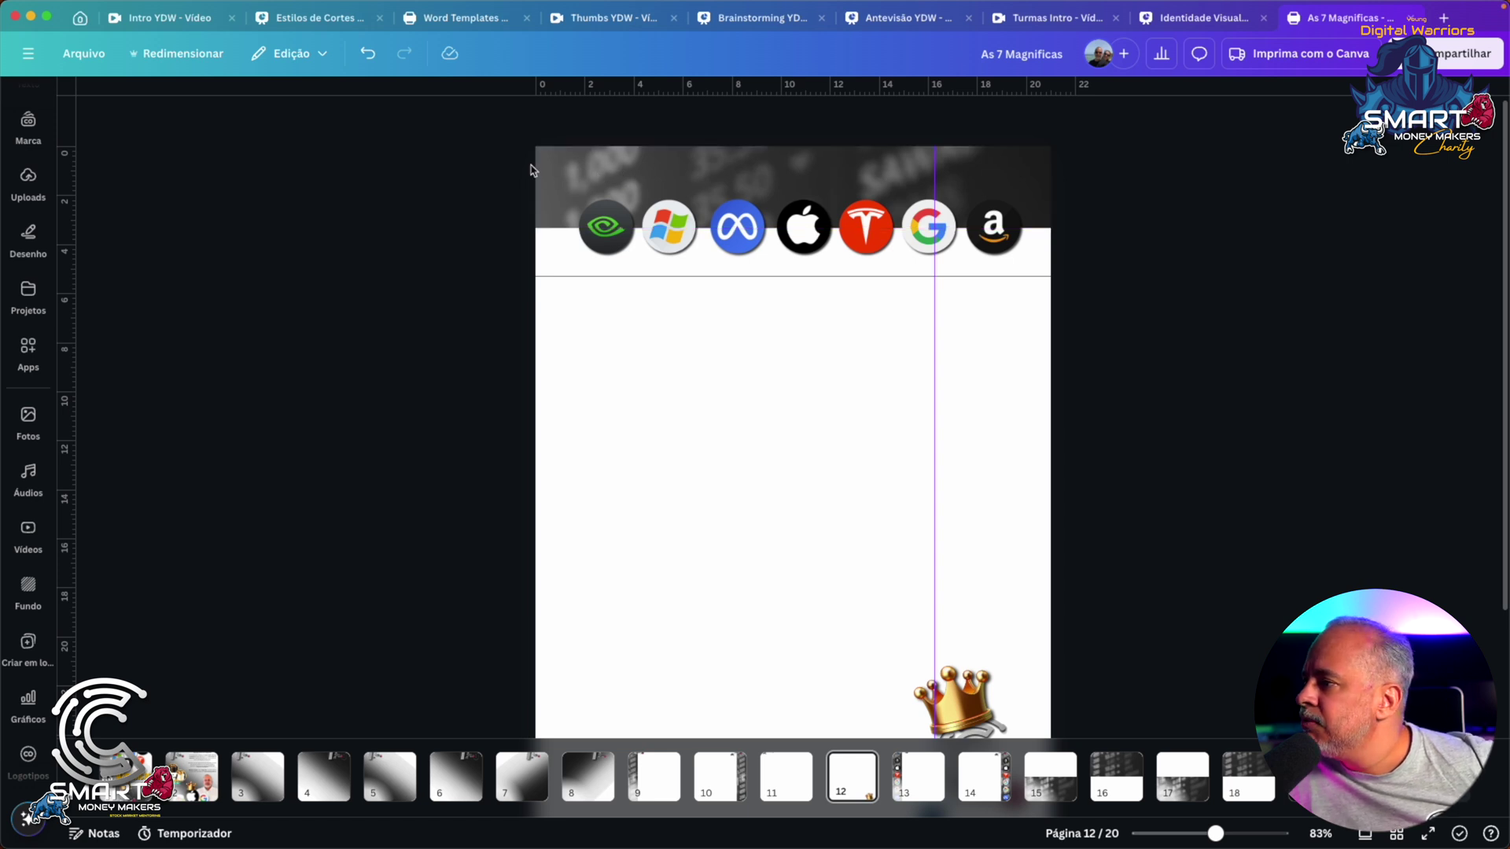
{"action": "scroll", "coordinate": [753, 403], "scroll_direction": "down", "scroll_amount": 3}
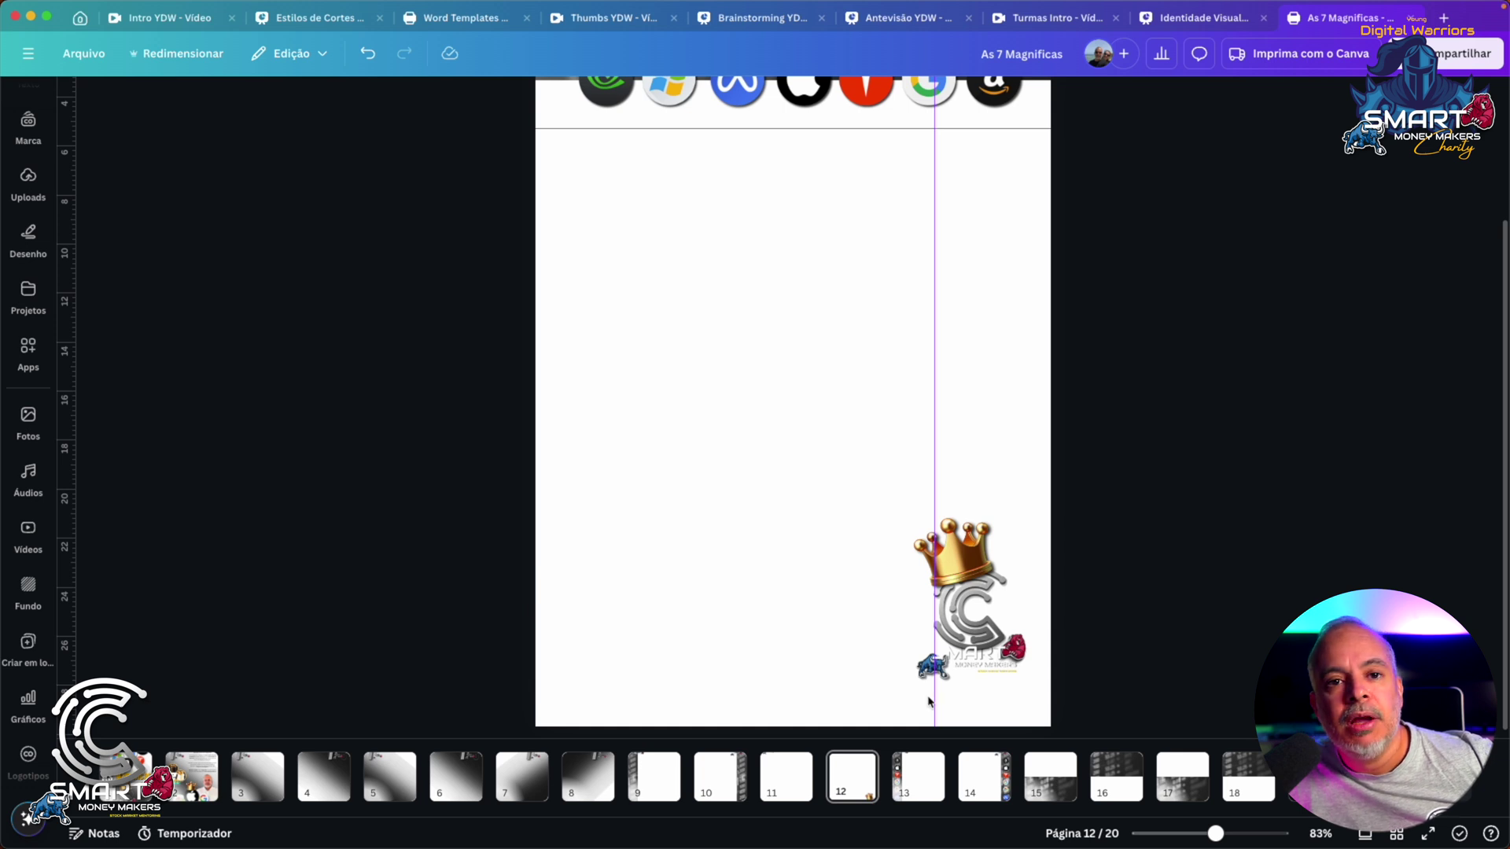
{"action": "scroll", "coordinate": [772, 586], "scroll_direction": "up", "scroll_amount": 3}
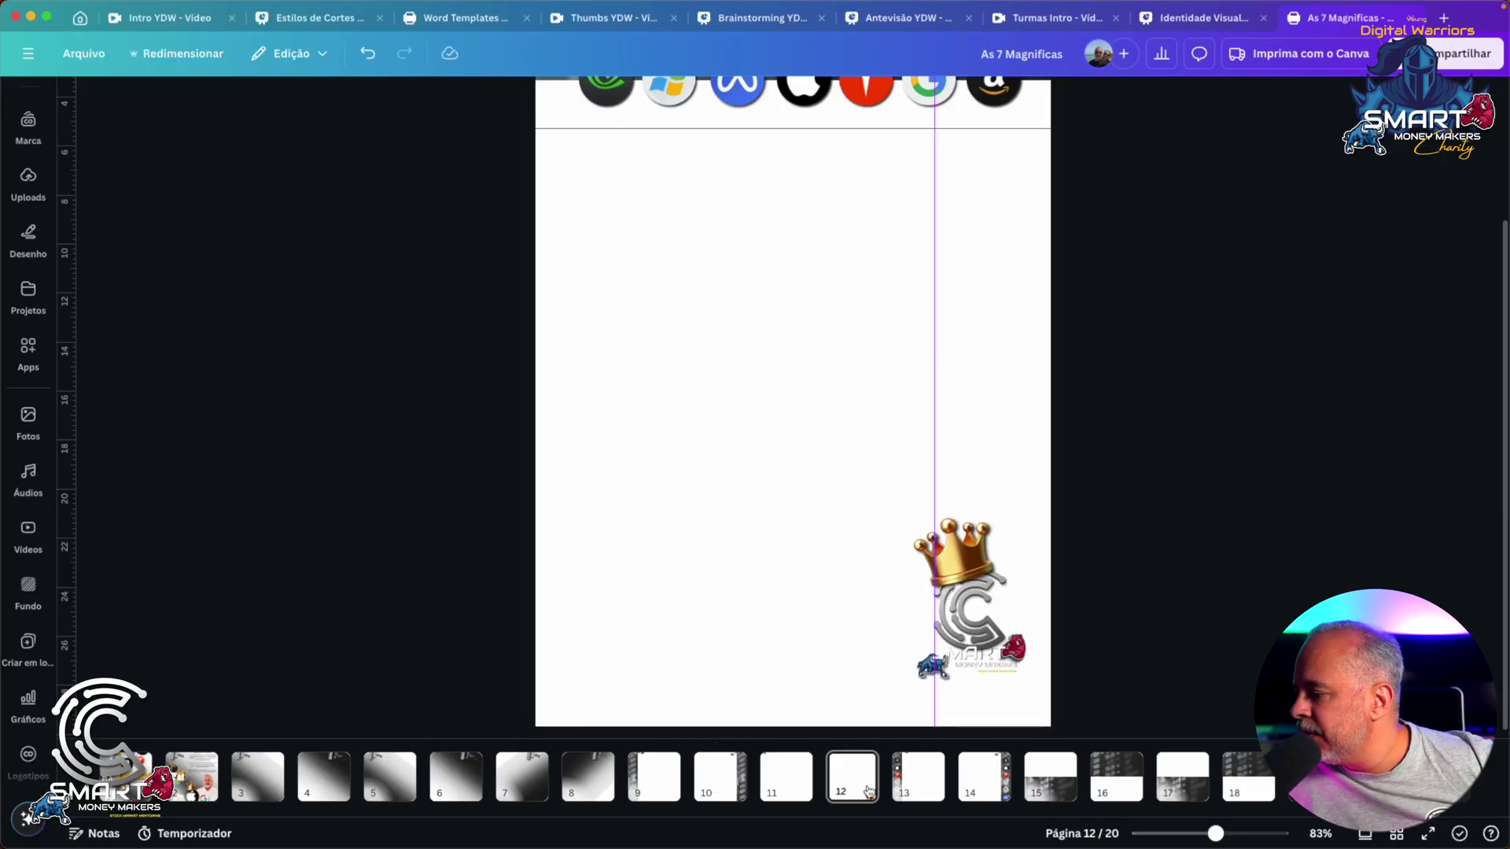
{"action": "left_click", "coordinate": [853, 788]}
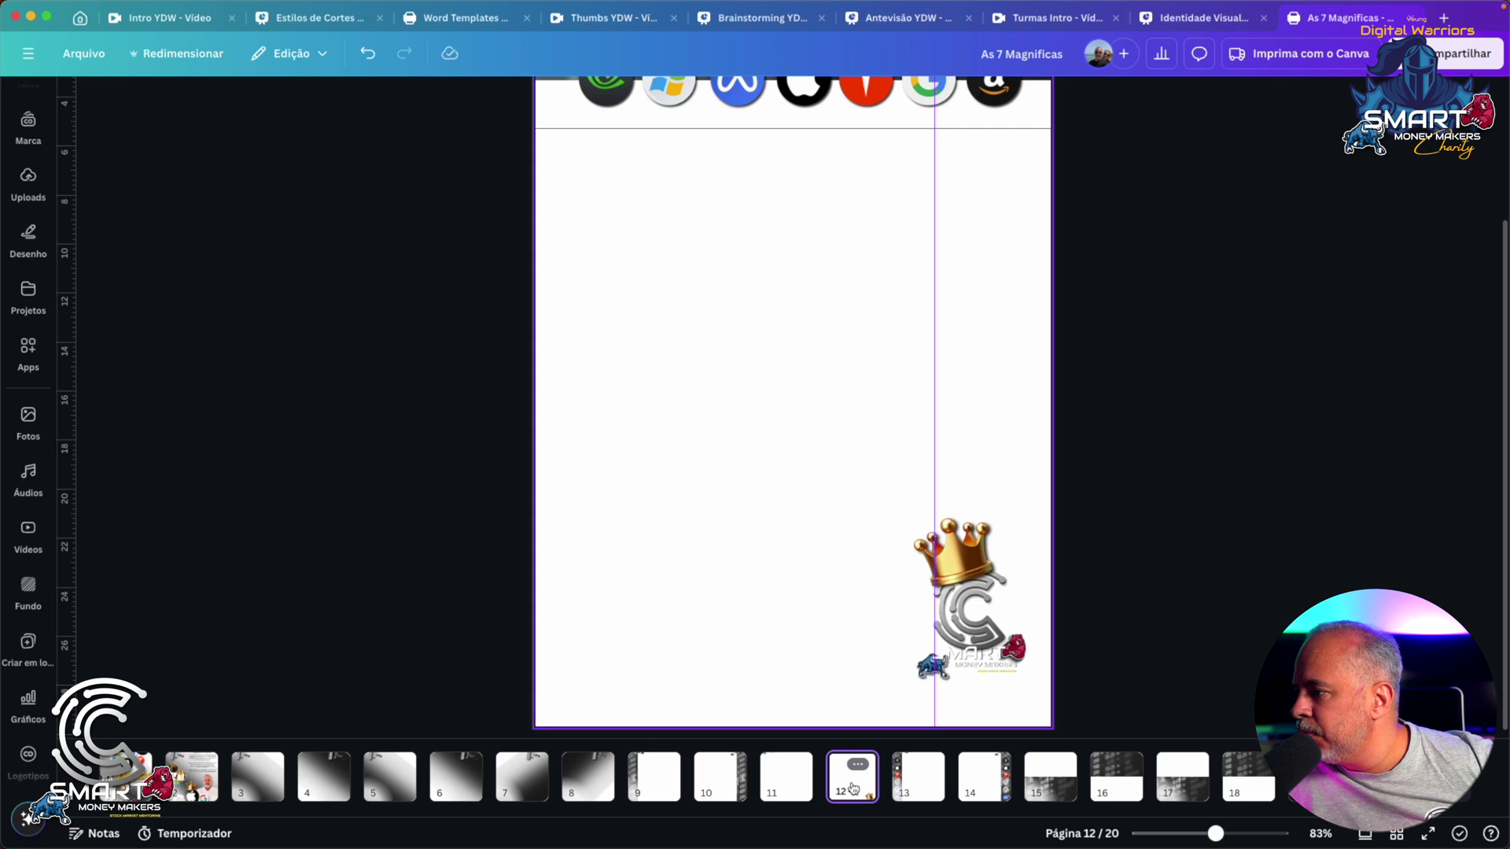
{"action": "left_click", "coordinate": [787, 775]}
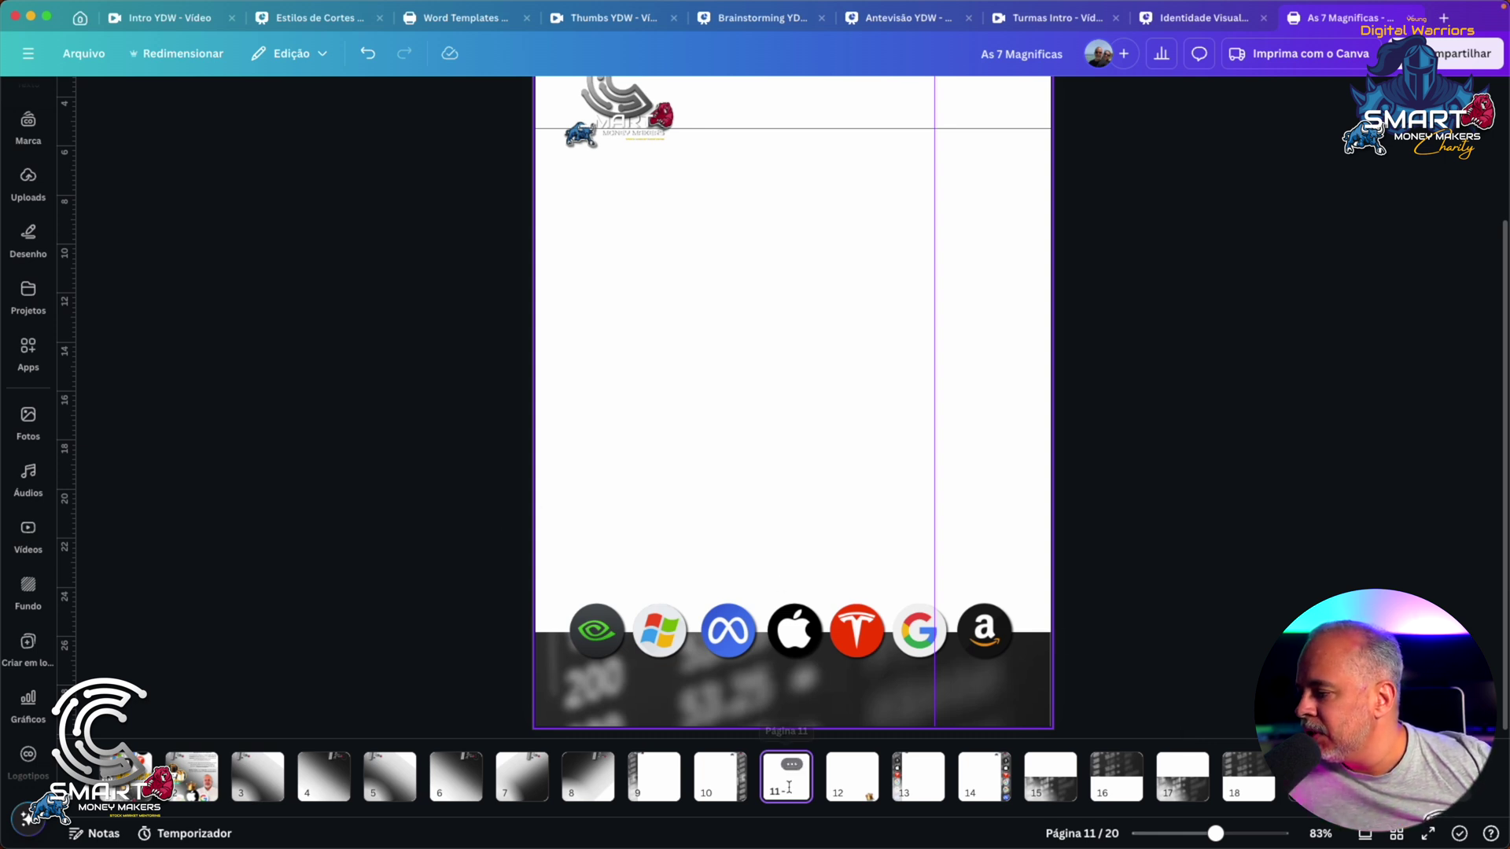
{"action": "scroll", "coordinate": [585, 304], "scroll_direction": "up", "scroll_amount": 3}
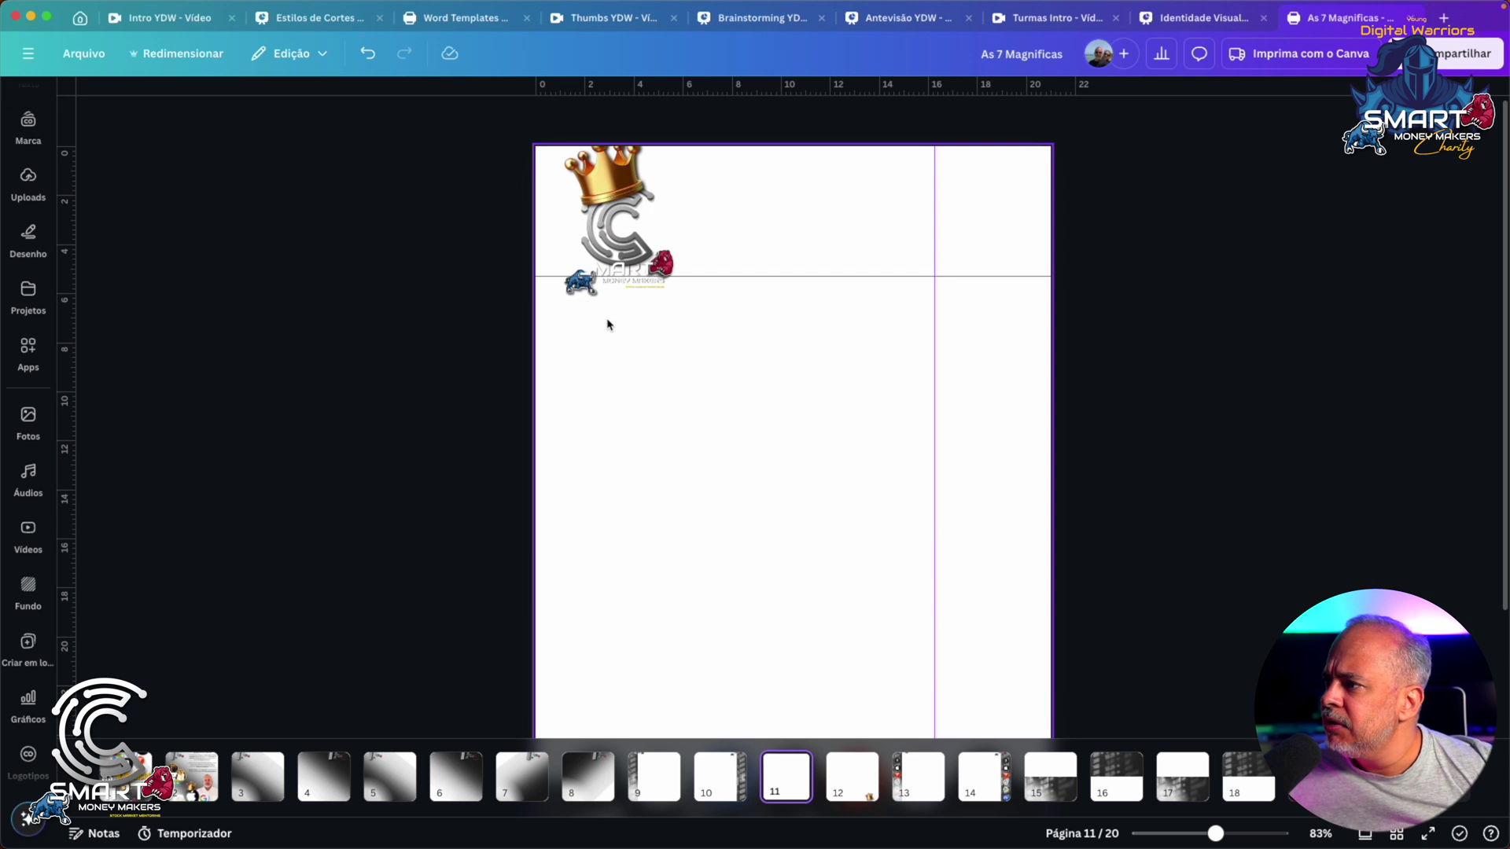
{"action": "scroll", "coordinate": [633, 367], "scroll_direction": "down", "scroll_amount": 3}
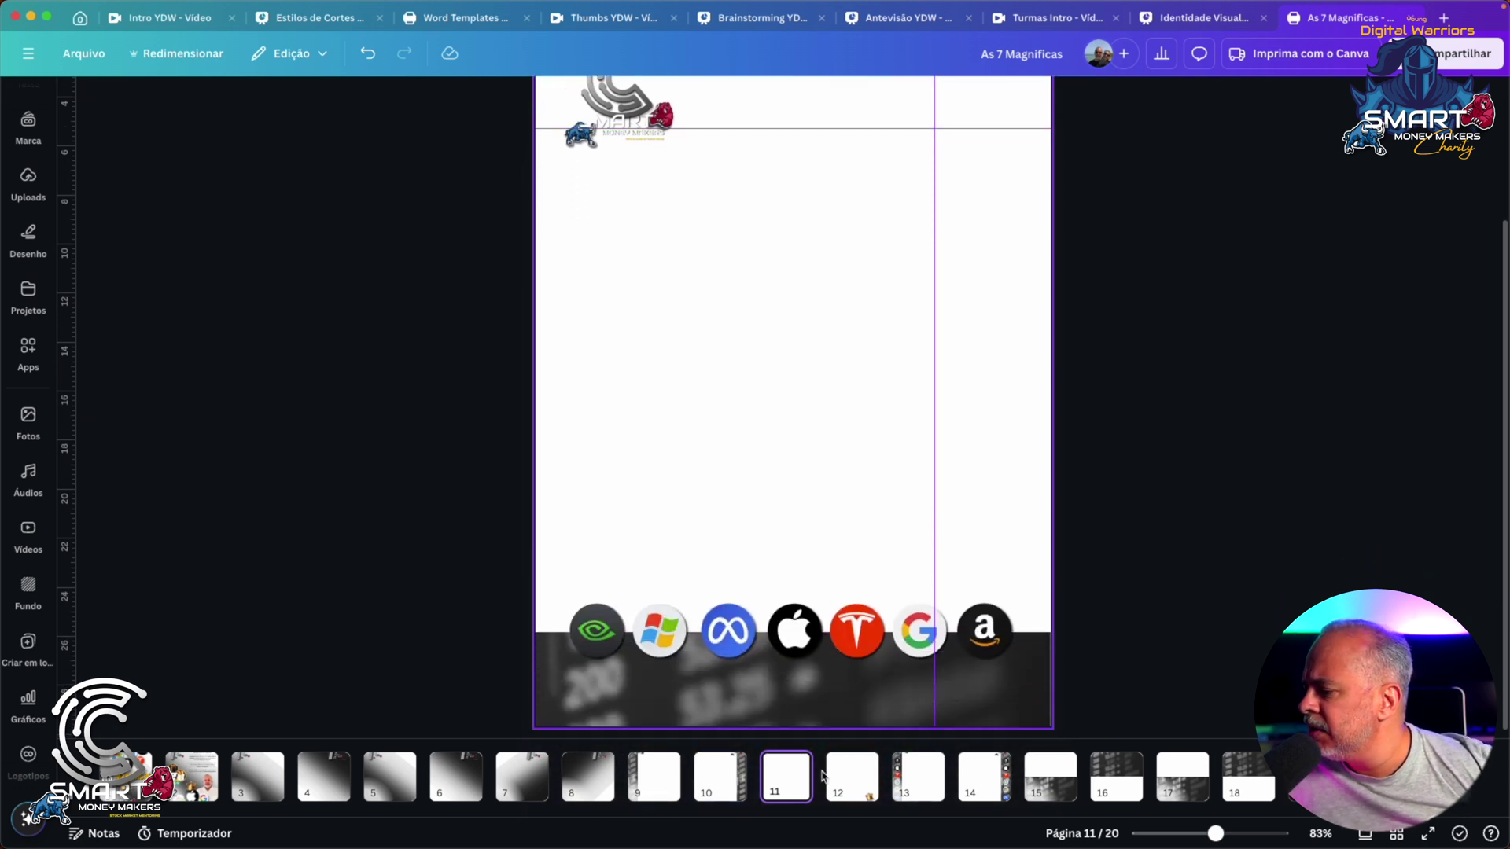
{"action": "left_click", "coordinate": [849, 776]}
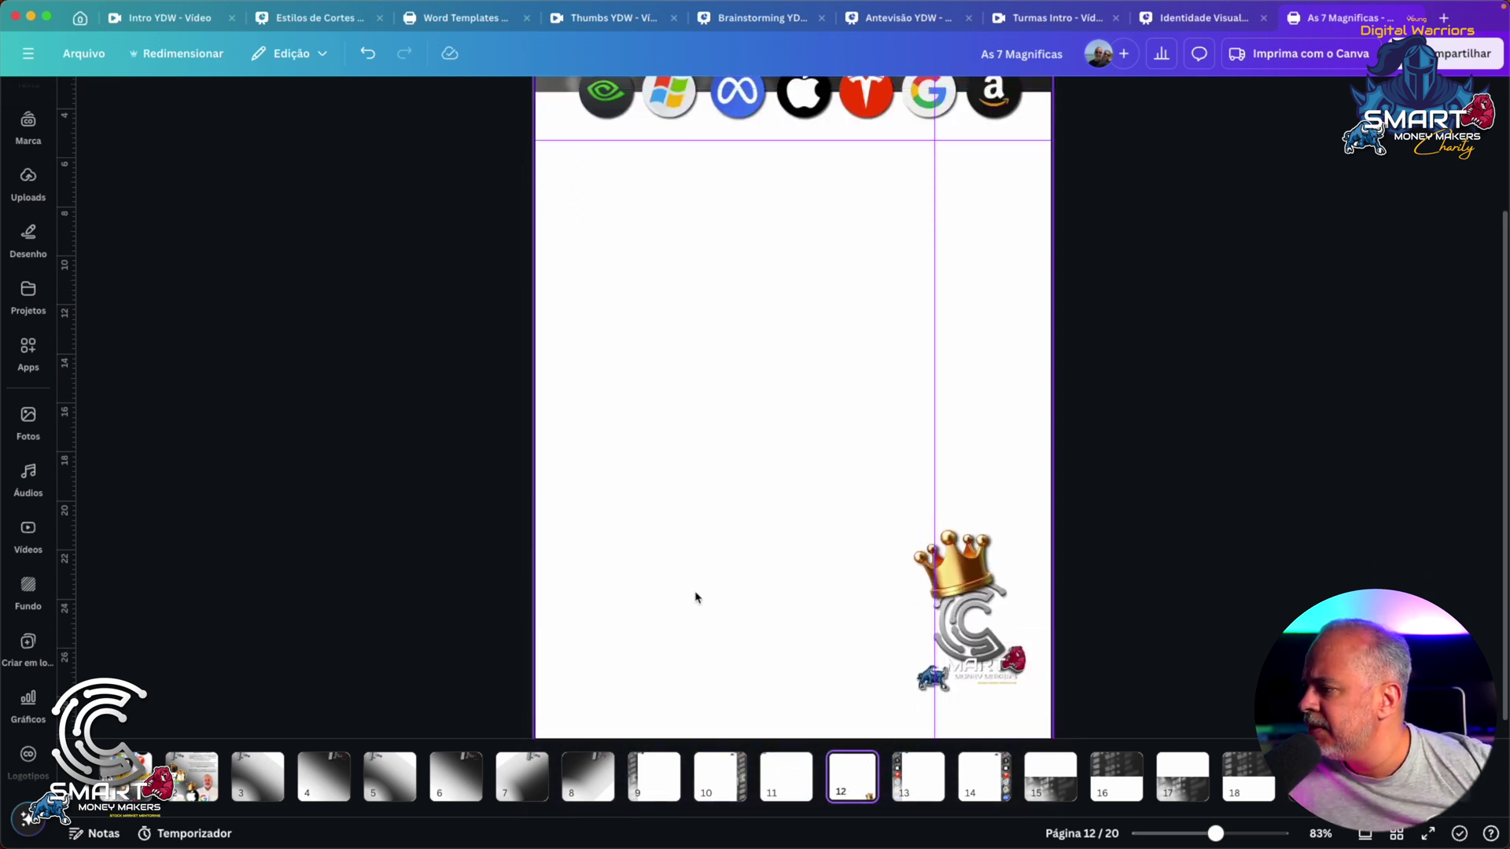
{"action": "scroll", "coordinate": [695, 597], "scroll_direction": "up", "scroll_amount": 2}
{"action": "scroll", "coordinate": [695, 597], "scroll_direction": "down", "scroll_amount": 2}
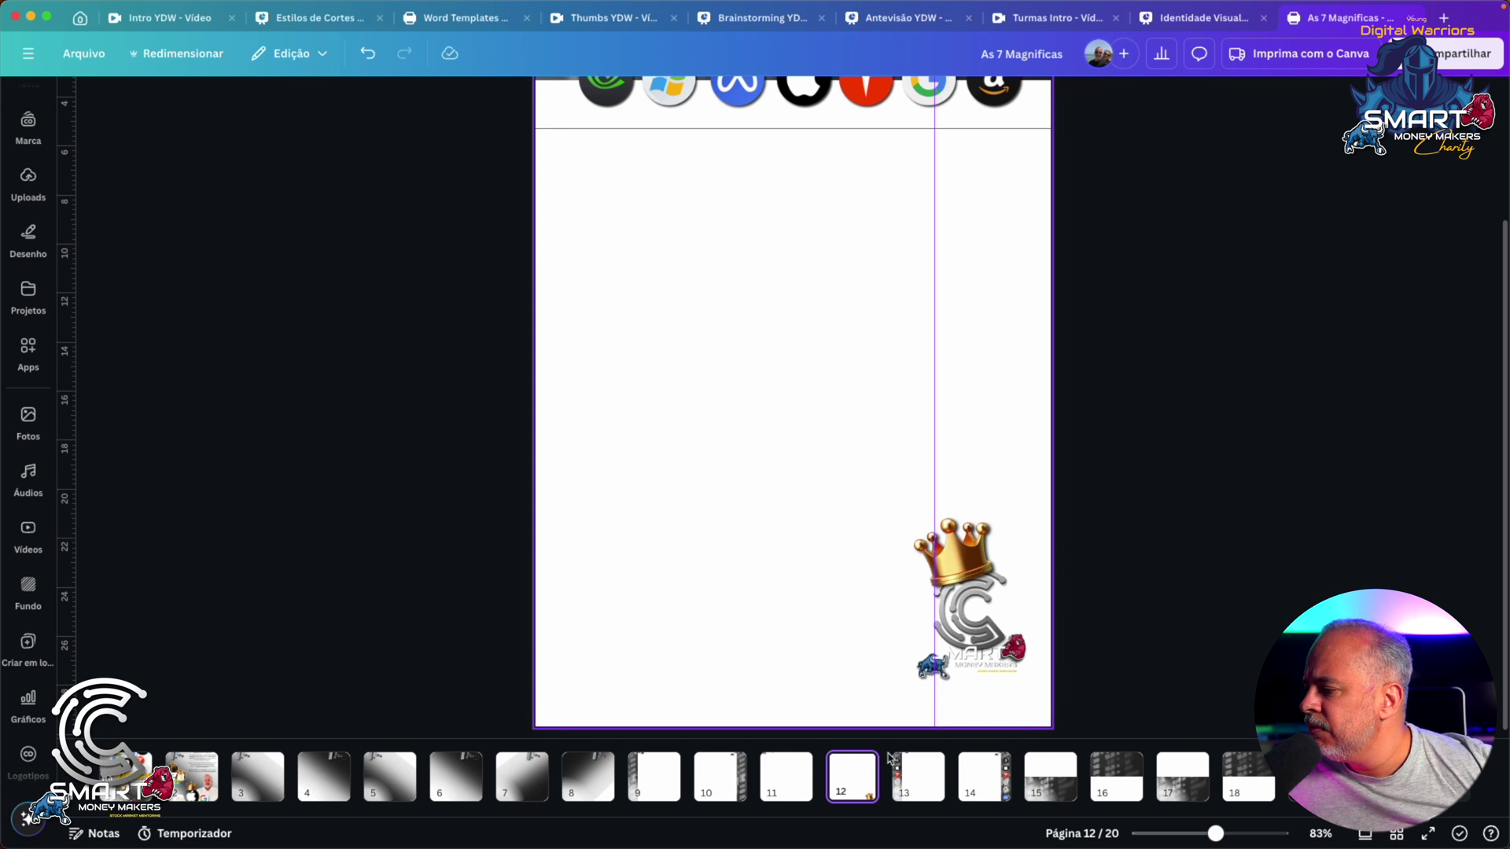
Check the crowned logos on pages 13 and 14, and remove the vertical and horizontal guides from the page
{"action": "left_click", "coordinate": [916, 774]}
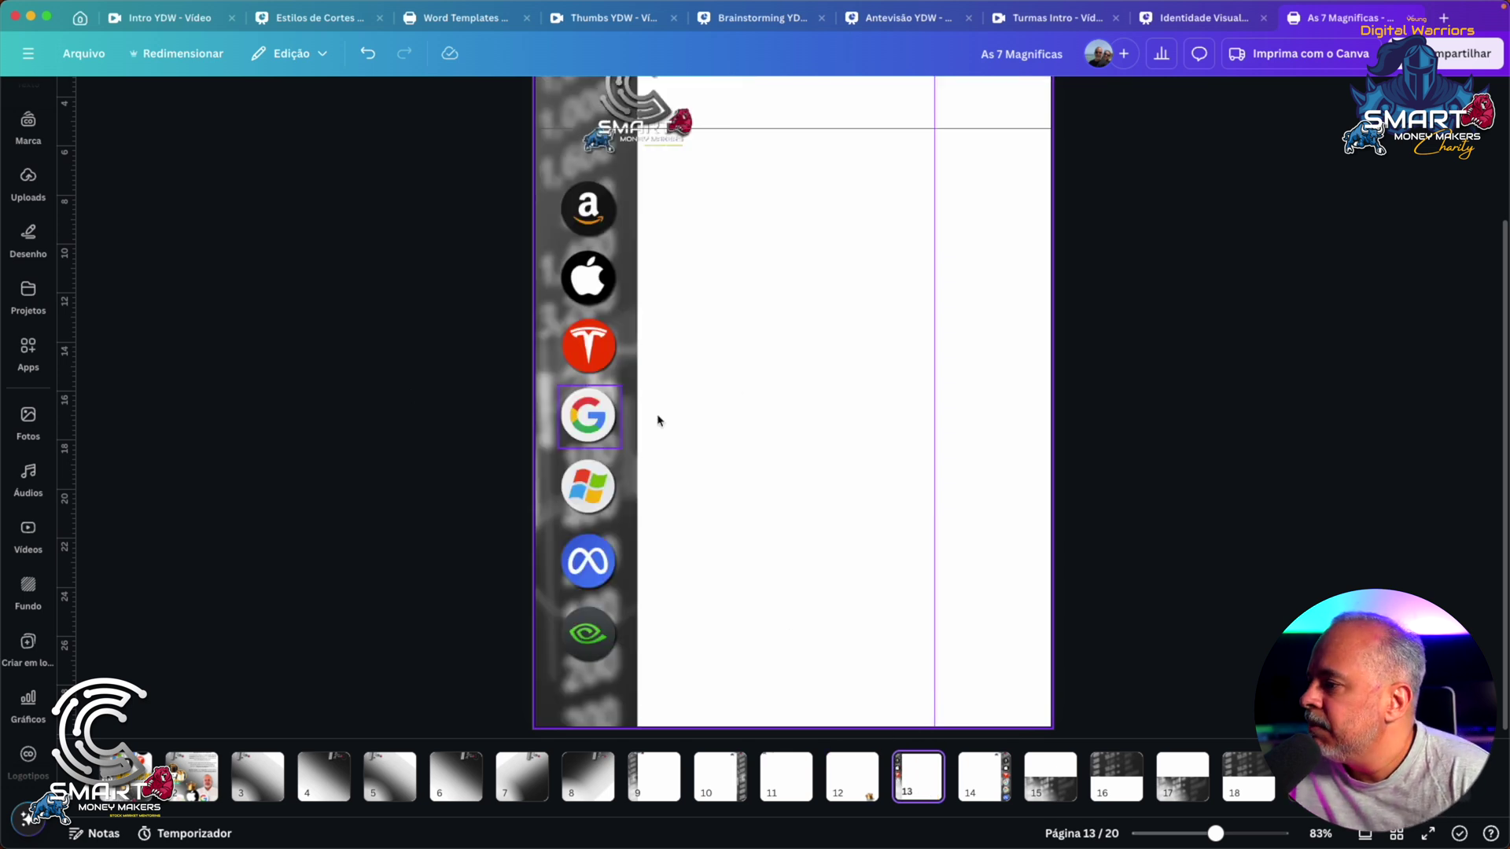
{"action": "scroll", "coordinate": [842, 444], "scroll_direction": "up", "scroll_amount": 3}
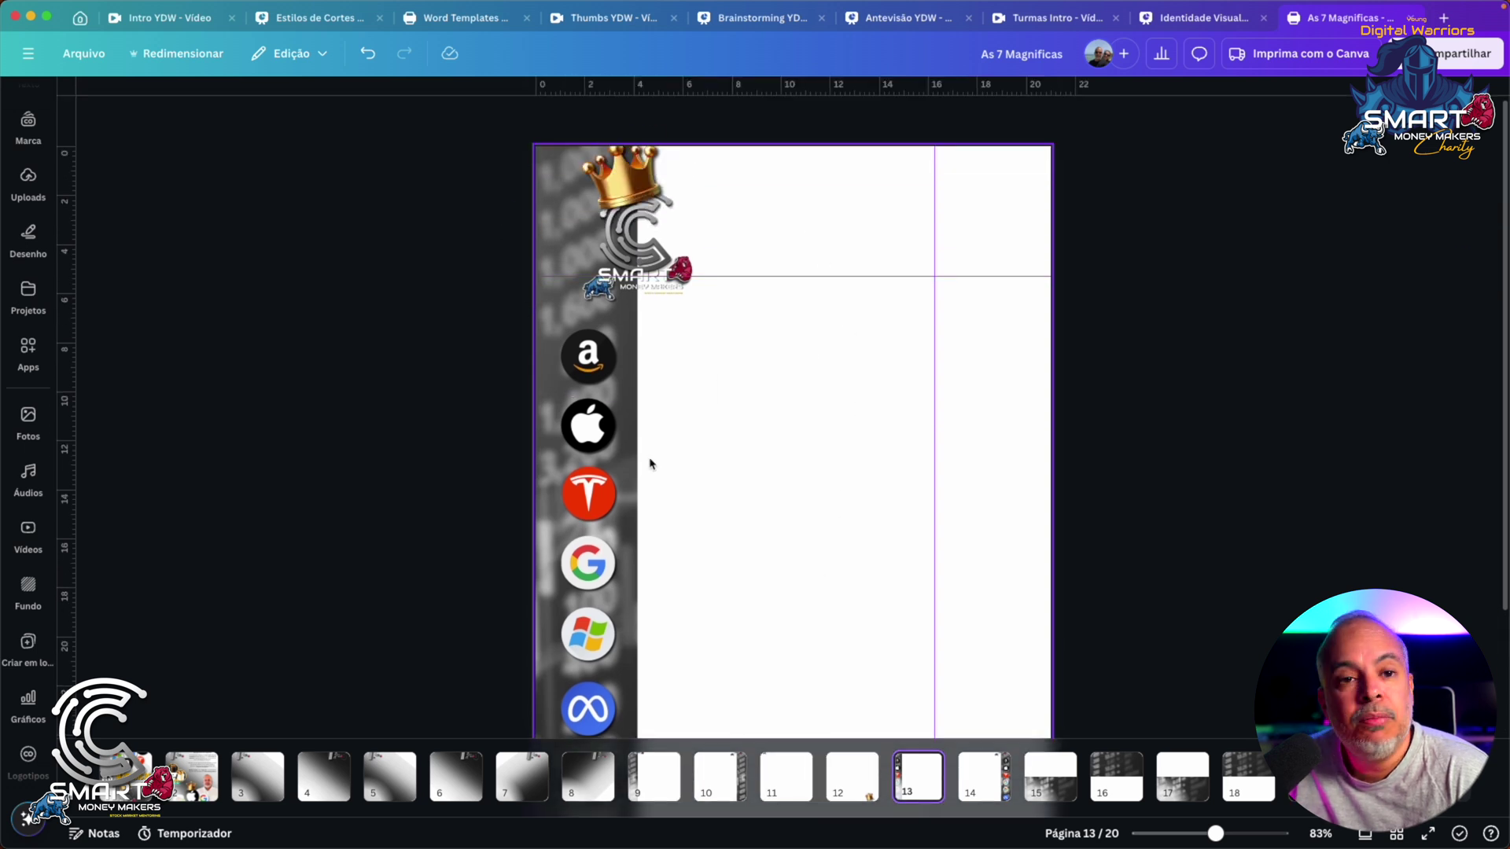
{"action": "scroll", "coordinate": [772, 470], "scroll_direction": "down", "scroll_amount": 3}
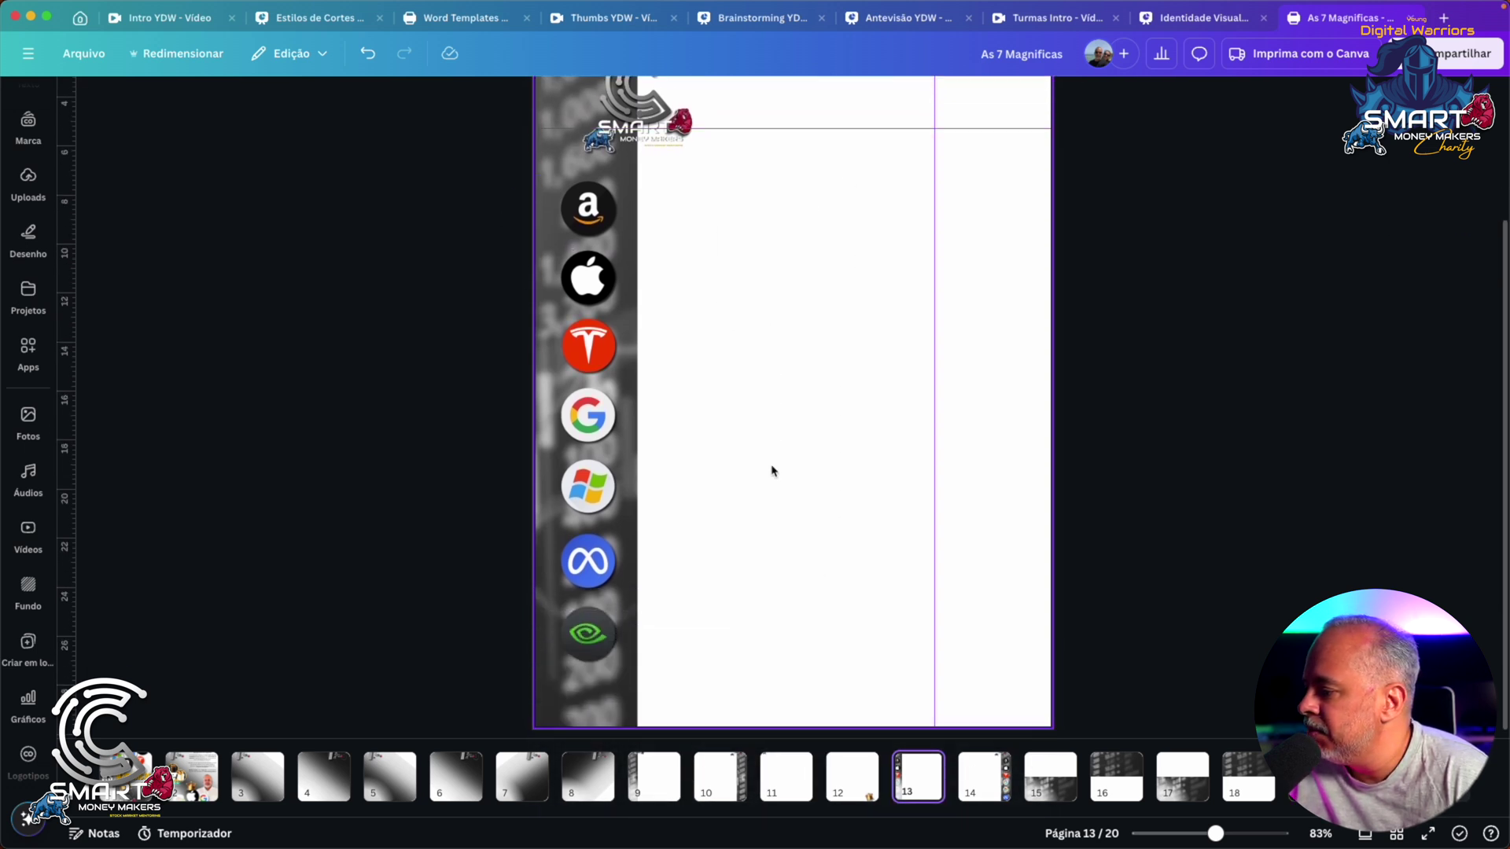
{"action": "left_click", "coordinate": [983, 777]}
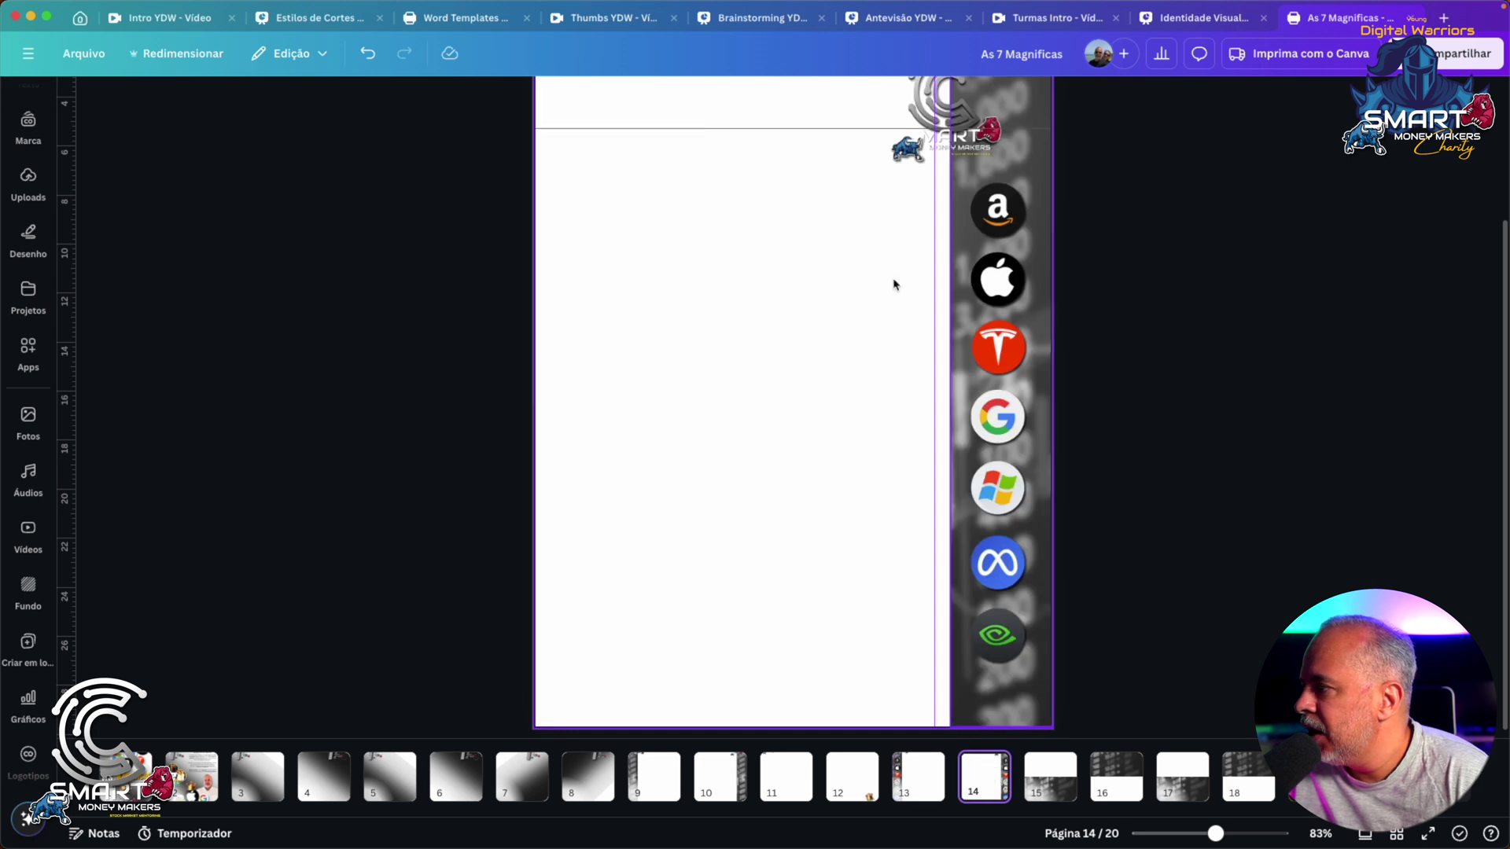
{"action": "scroll", "coordinate": [243, 330], "scroll_direction": "up", "scroll_amount": 3}
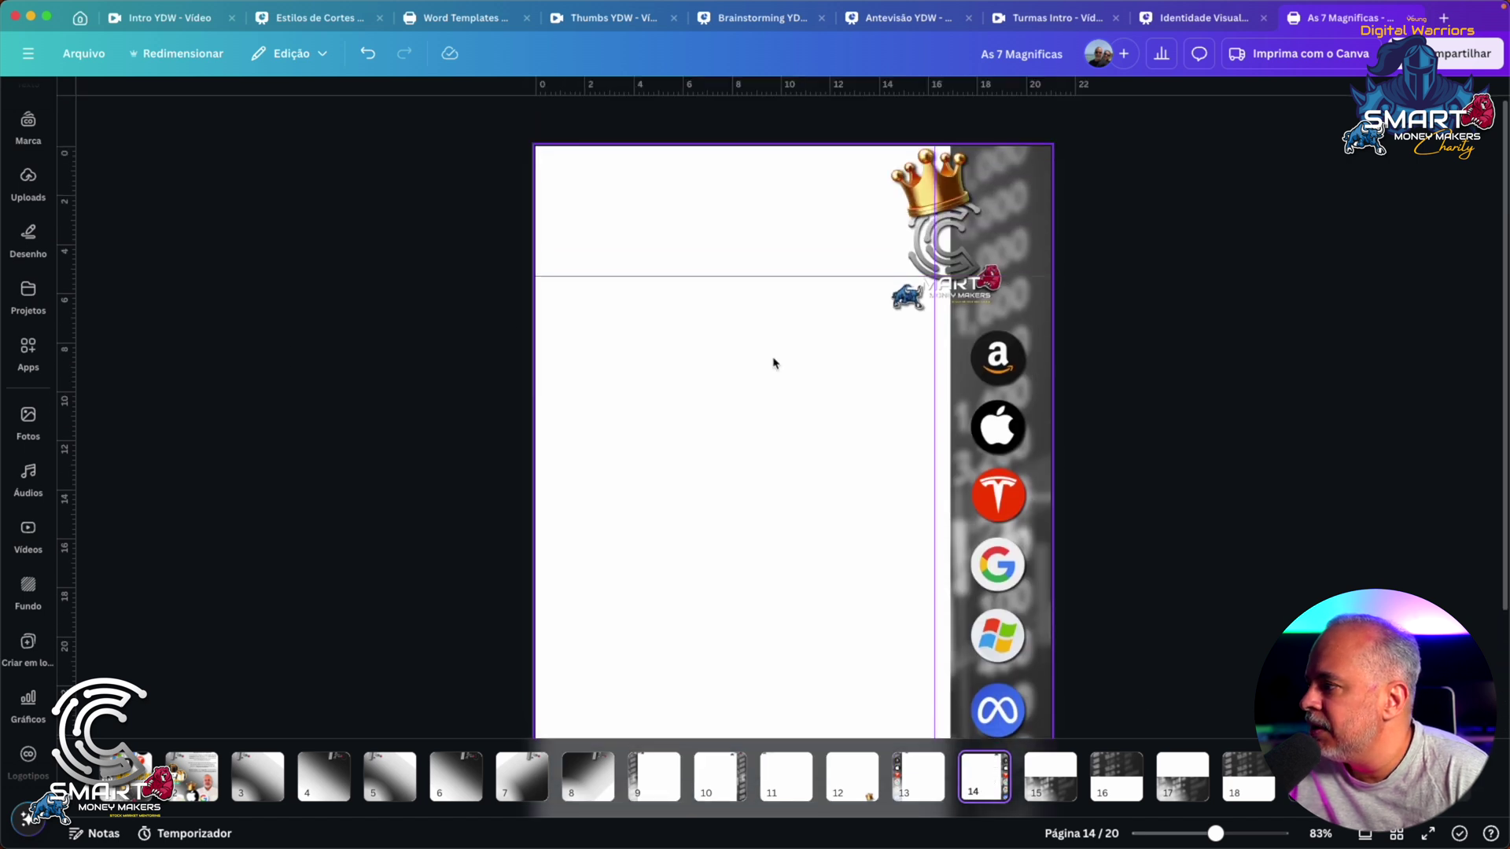
{"action": "left_click_drag", "start_coordinate": [934, 373], "coordinate": [1223, 368]}
{"action": "left_click_drag", "start_coordinate": [724, 276], "coordinate": [731, 124]}
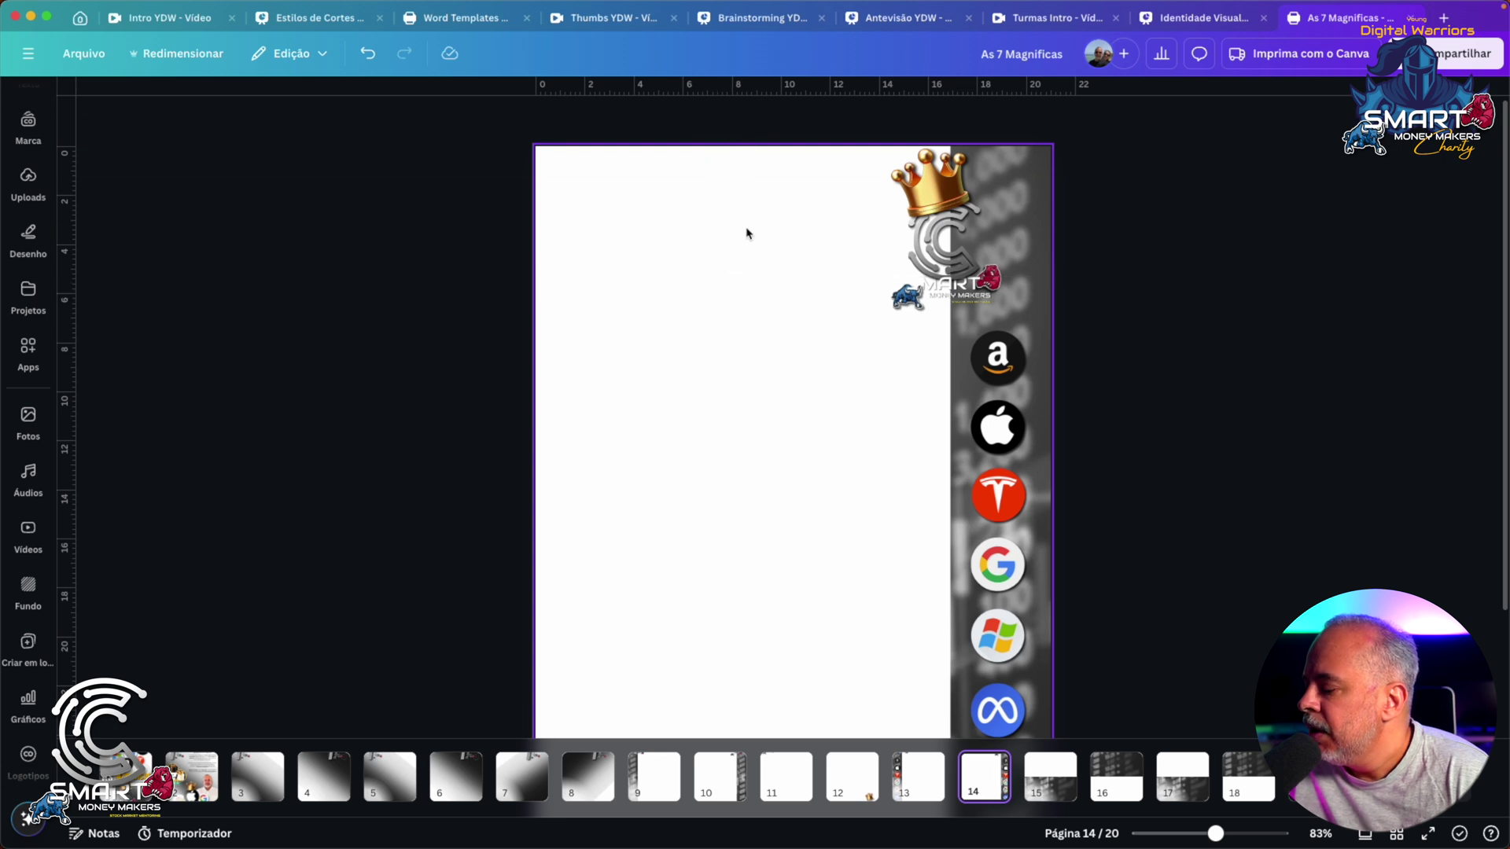
Review page 15, examining how the uncrowned C logo relates to the dark image band and the company icon row
{"action": "left_click", "coordinate": [1061, 783]}
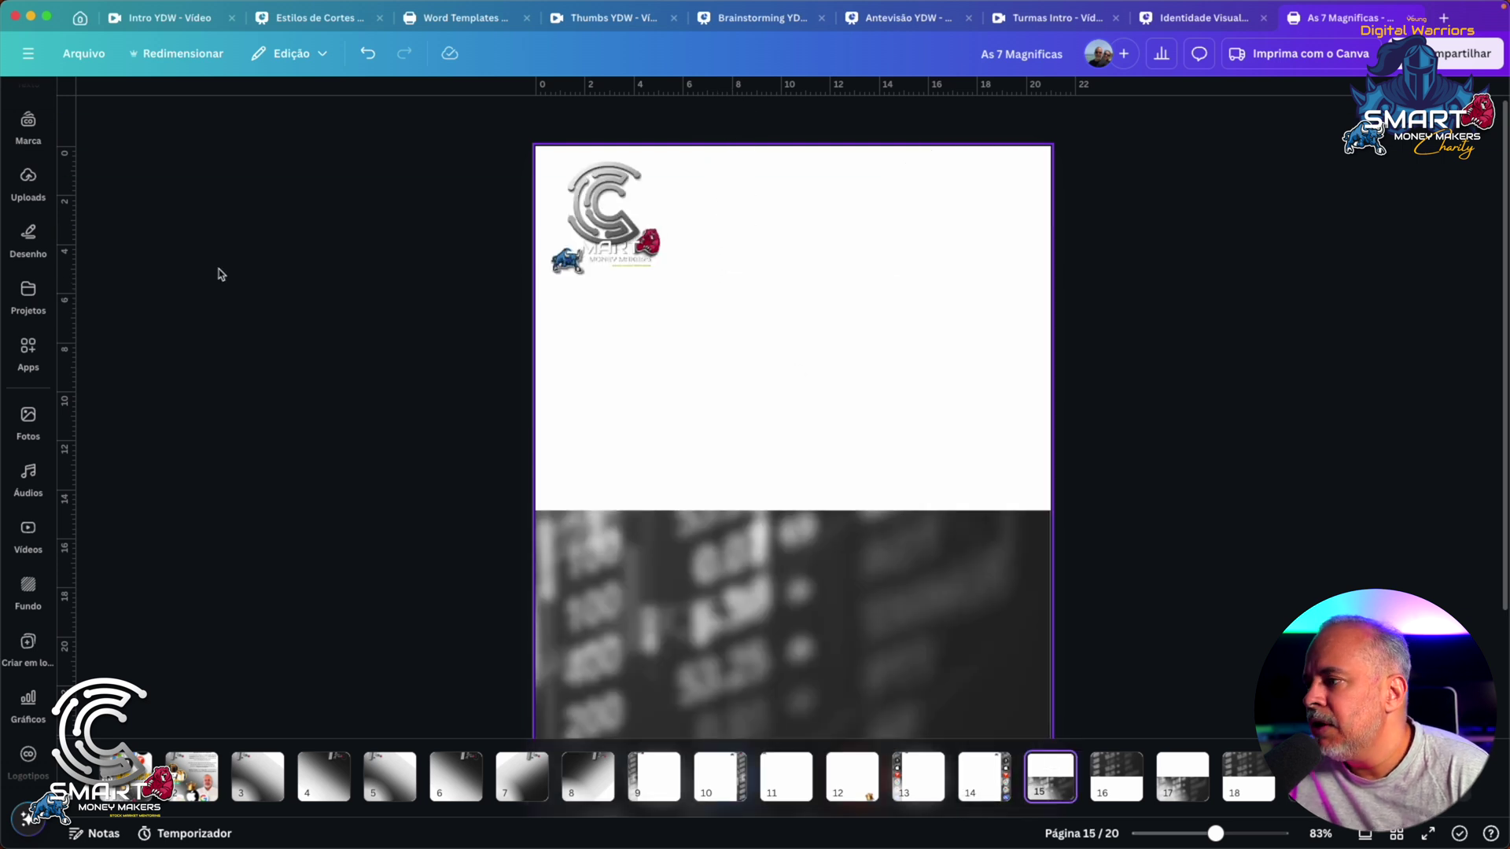
{"action": "scroll", "coordinate": [392, 342], "scroll_direction": "down", "scroll_amount": 3}
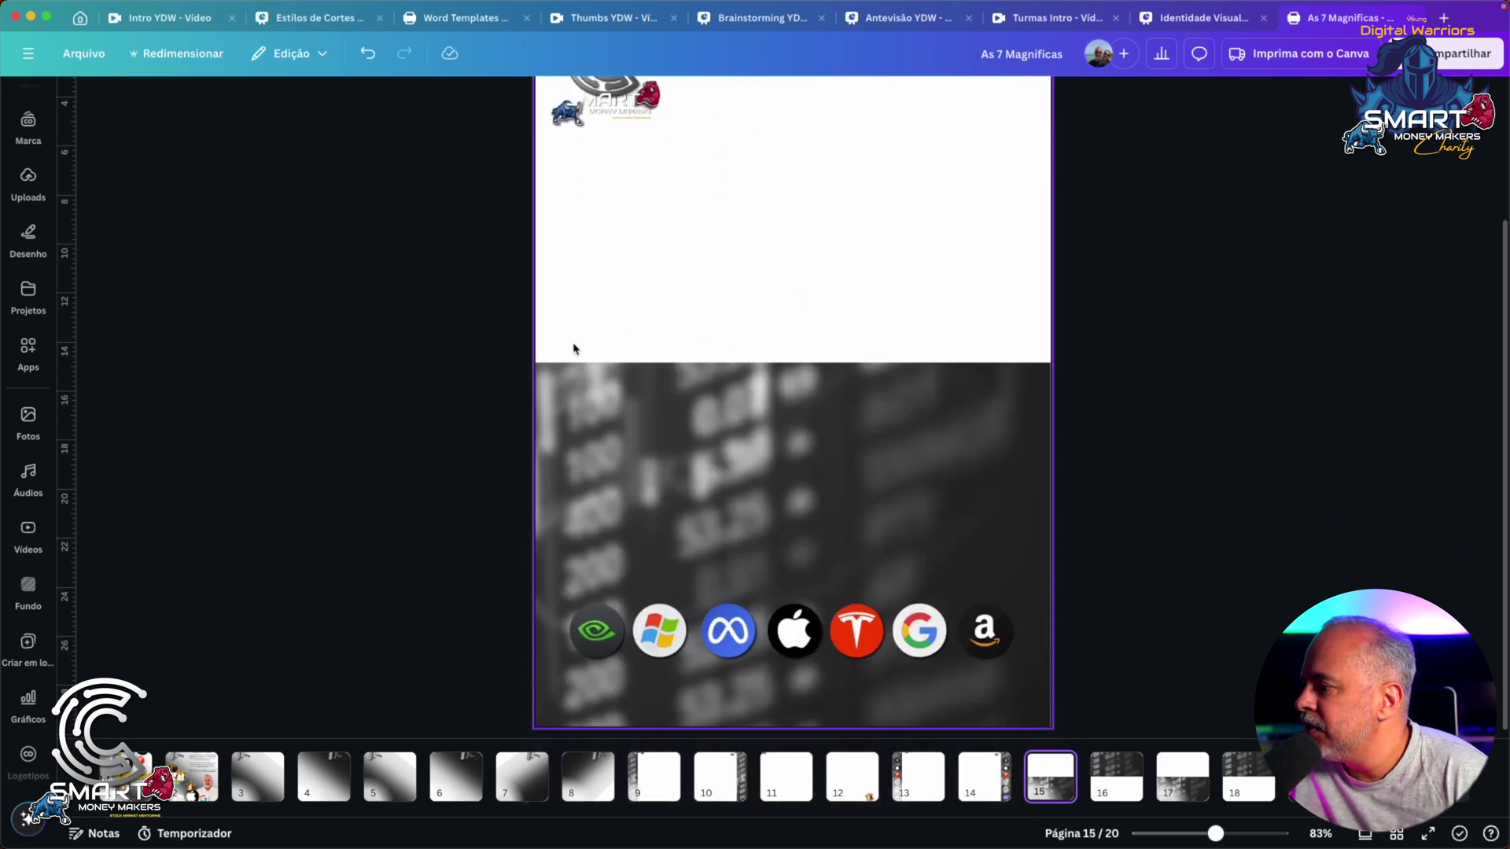
{"action": "scroll", "coordinate": [808, 242], "scroll_direction": "up", "scroll_amount": 3}
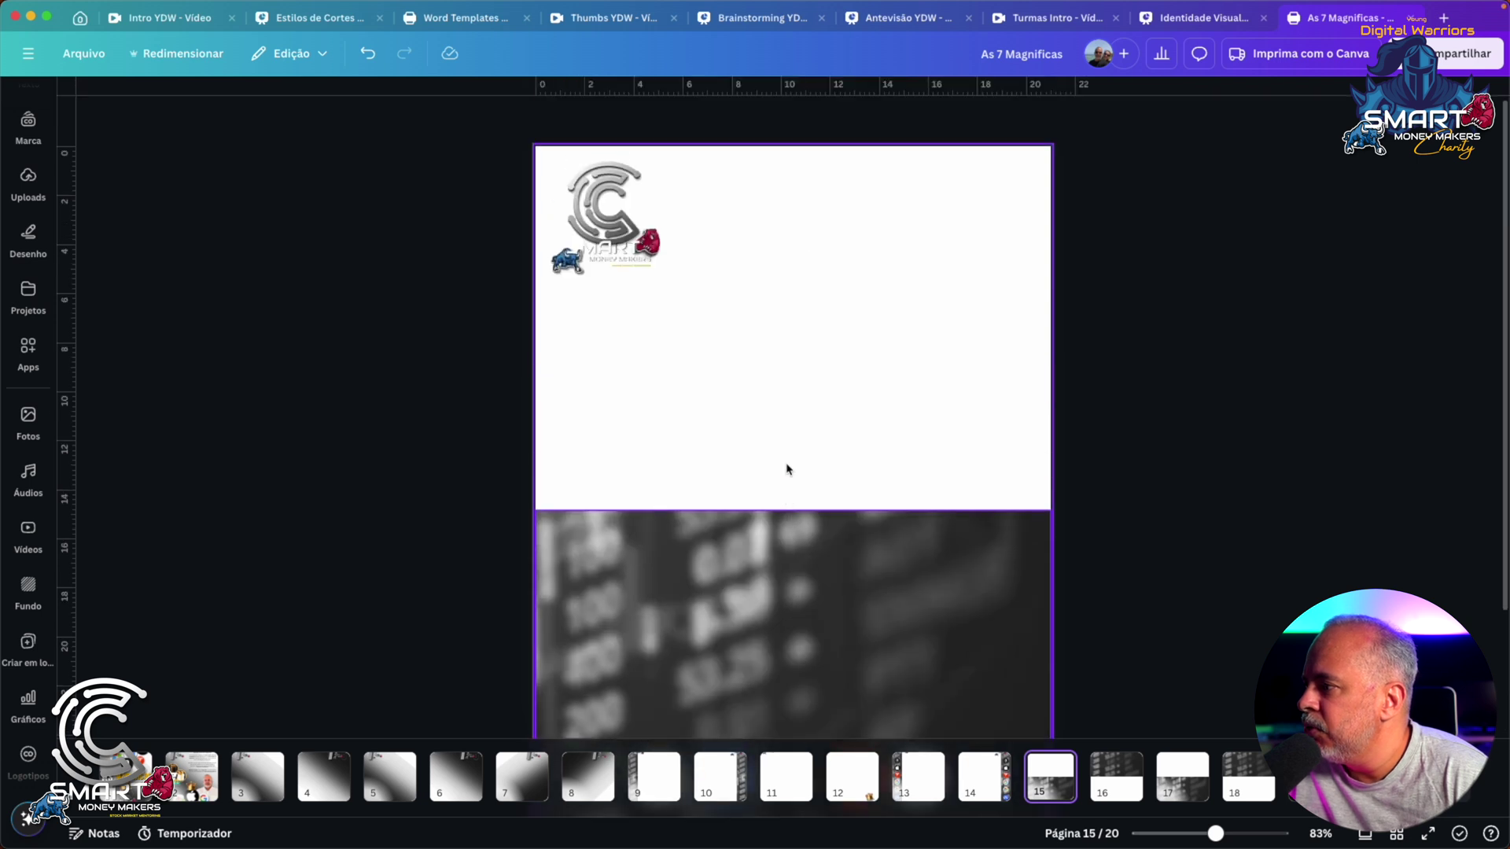
{"action": "scroll", "coordinate": [797, 464], "scroll_direction": "down", "scroll_amount": 3}
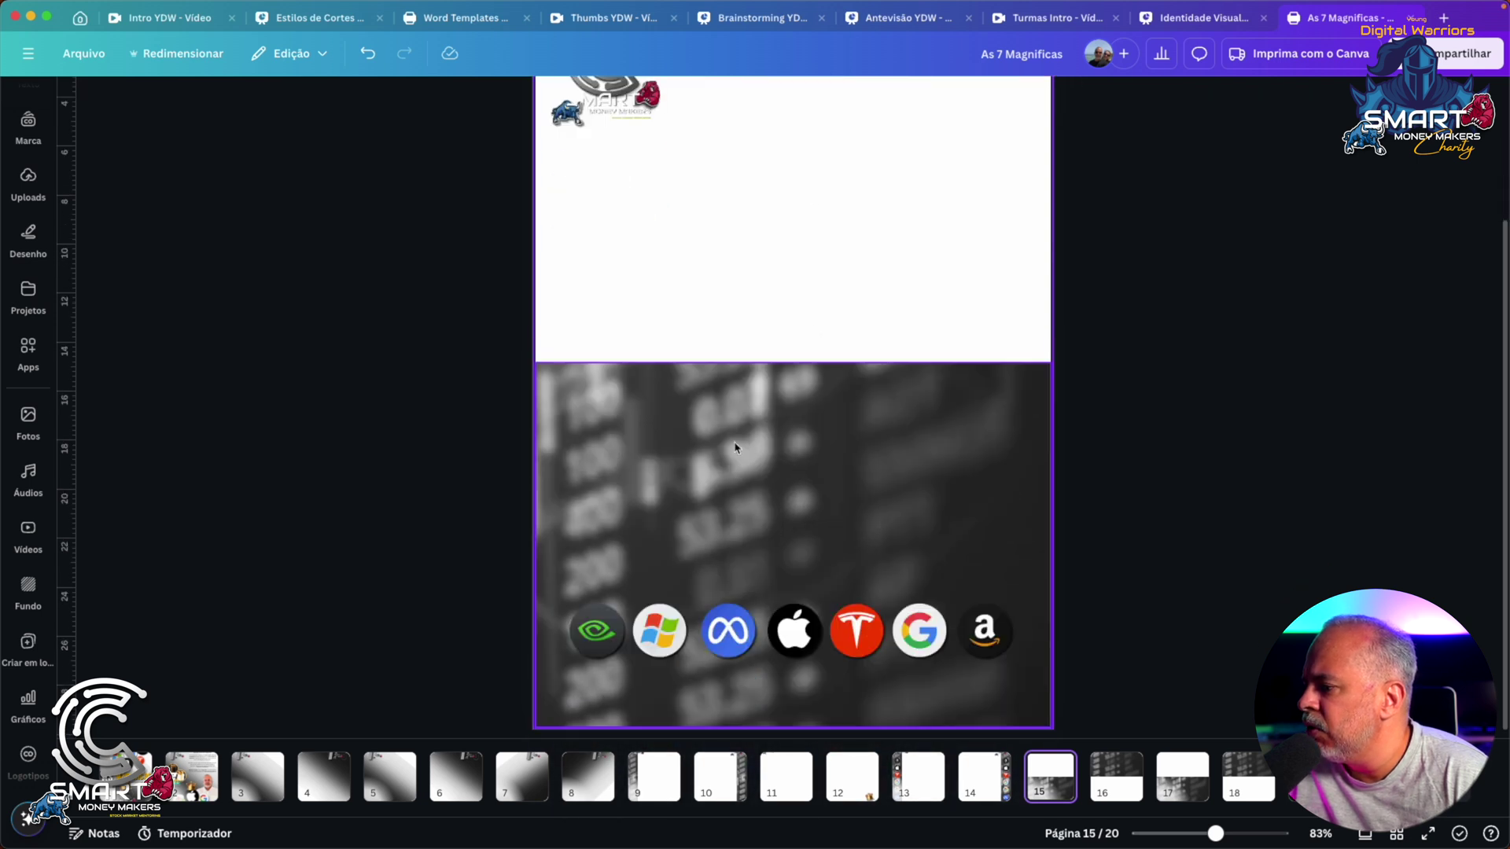
{"action": "scroll", "coordinate": [746, 462], "scroll_direction": "up", "scroll_amount": 3}
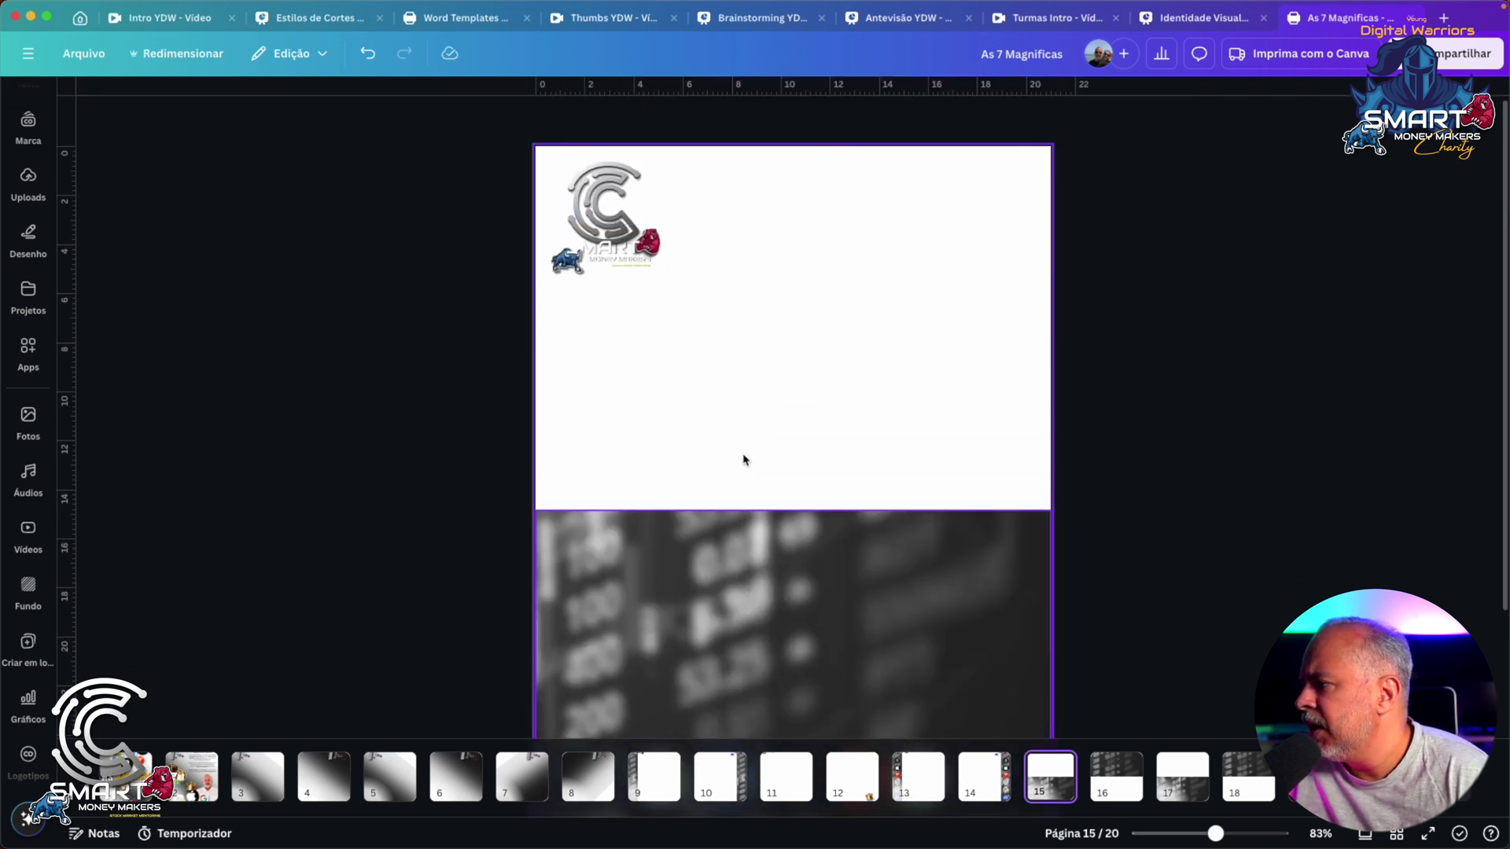
{"action": "scroll", "coordinate": [731, 470], "scroll_direction": "down", "scroll_amount": 3}
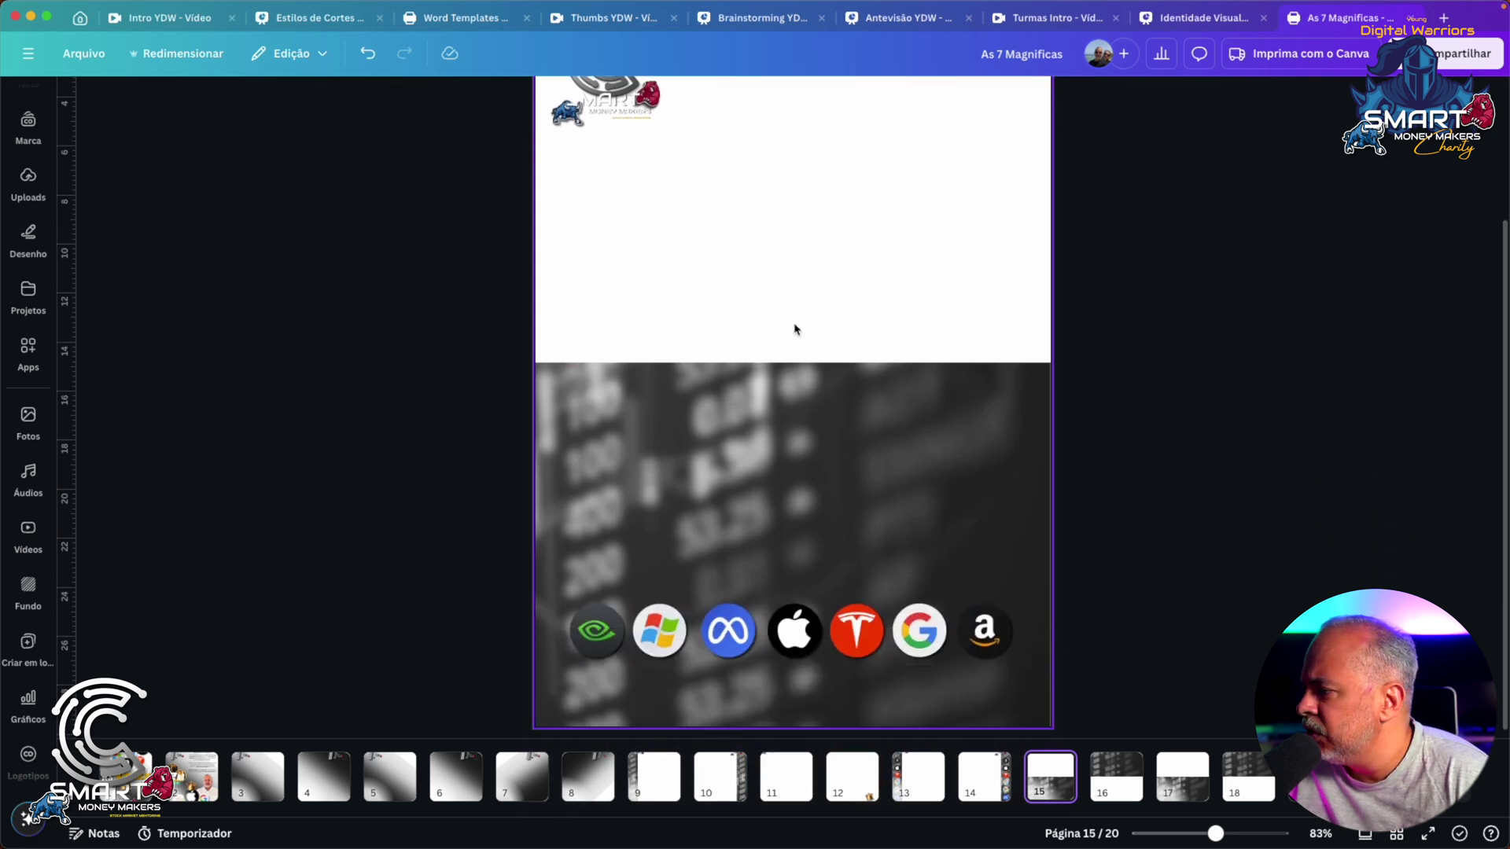
{"action": "scroll", "coordinate": [744, 289], "scroll_direction": "up", "scroll_amount": 3}
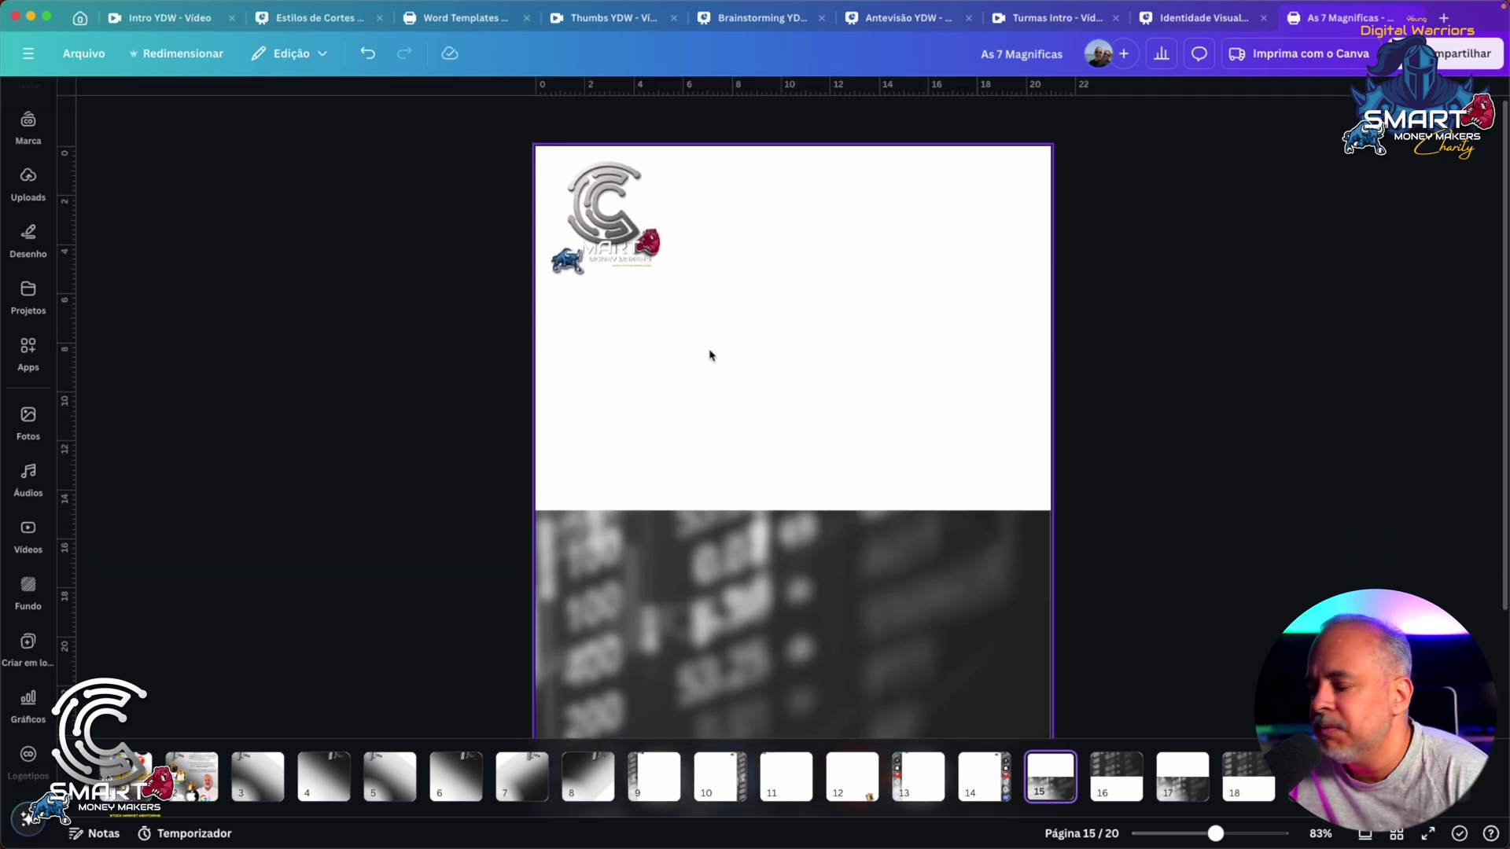
{"action": "scroll", "coordinate": [684, 500], "scroll_direction": "down", "scroll_amount": 3}
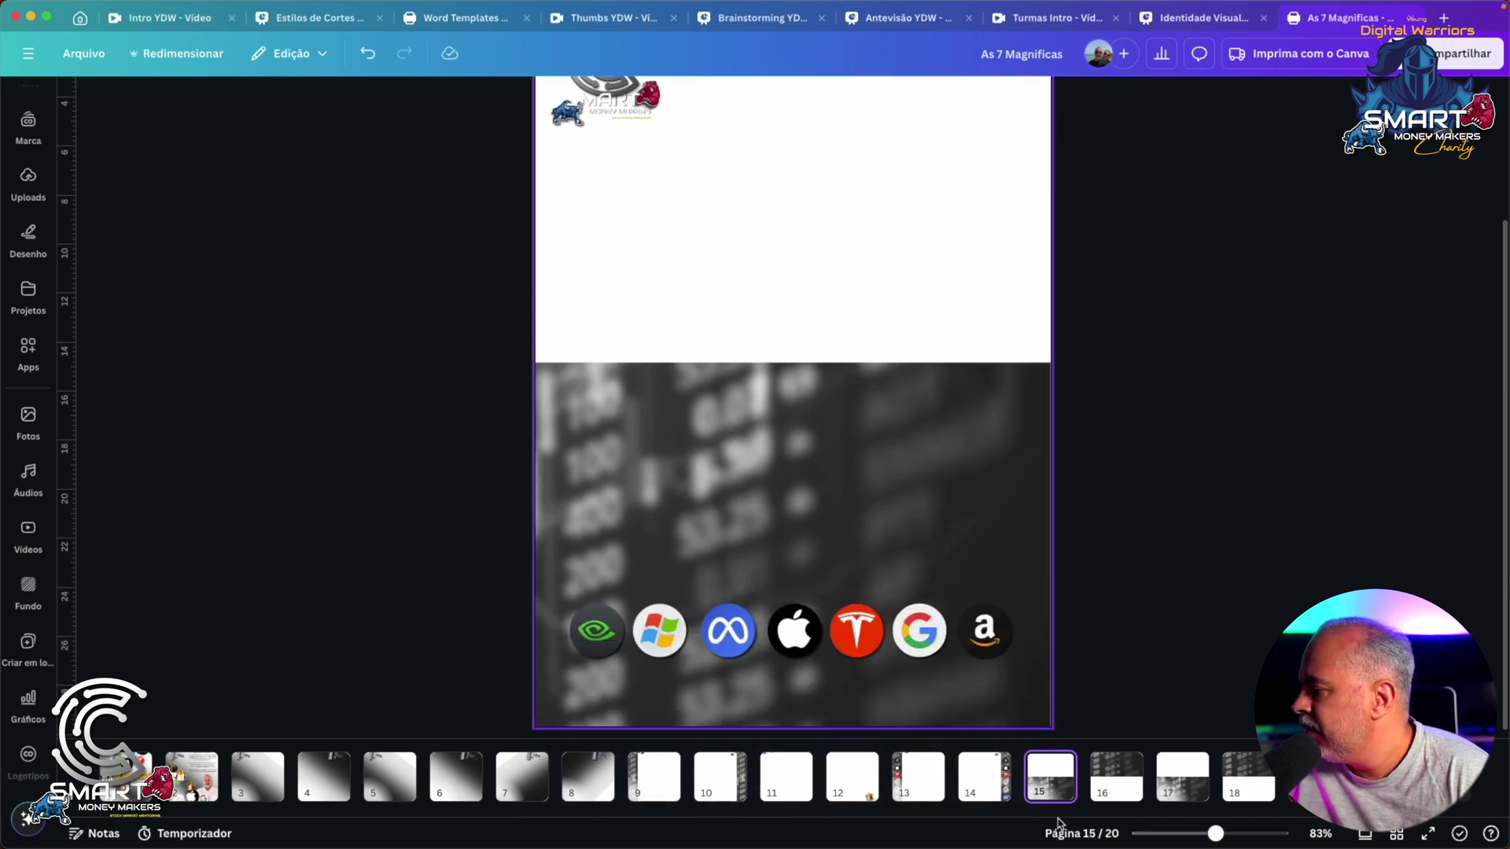
Review pages 16 to 18, comparing the dark image placement, the logo position and the presence of the company icon row
{"action": "left_click", "coordinate": [1121, 782]}
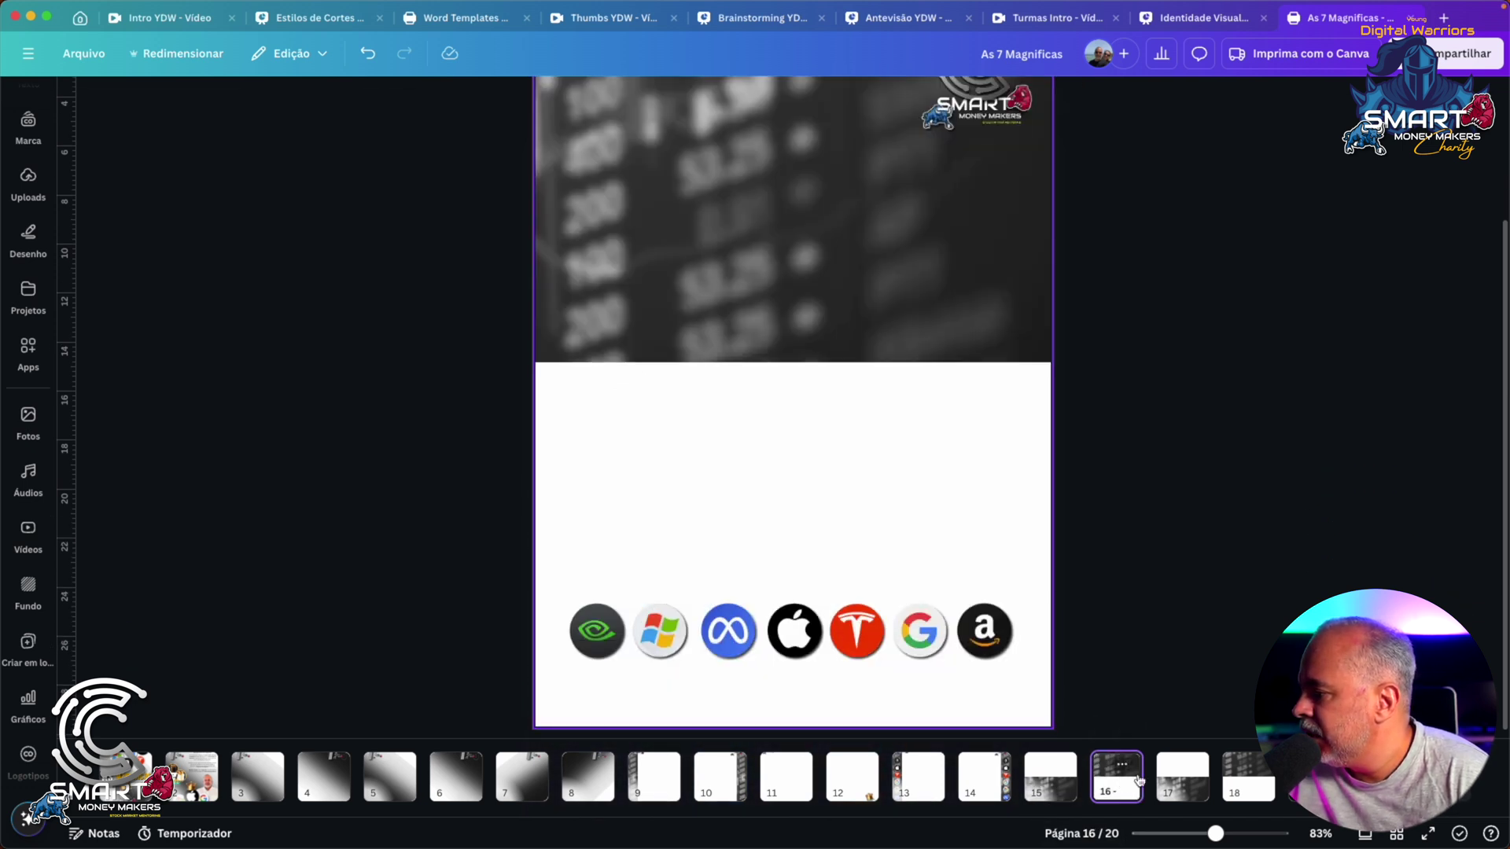
{"action": "left_click", "coordinate": [1187, 778]}
{"action": "left_click", "coordinate": [1050, 779]}
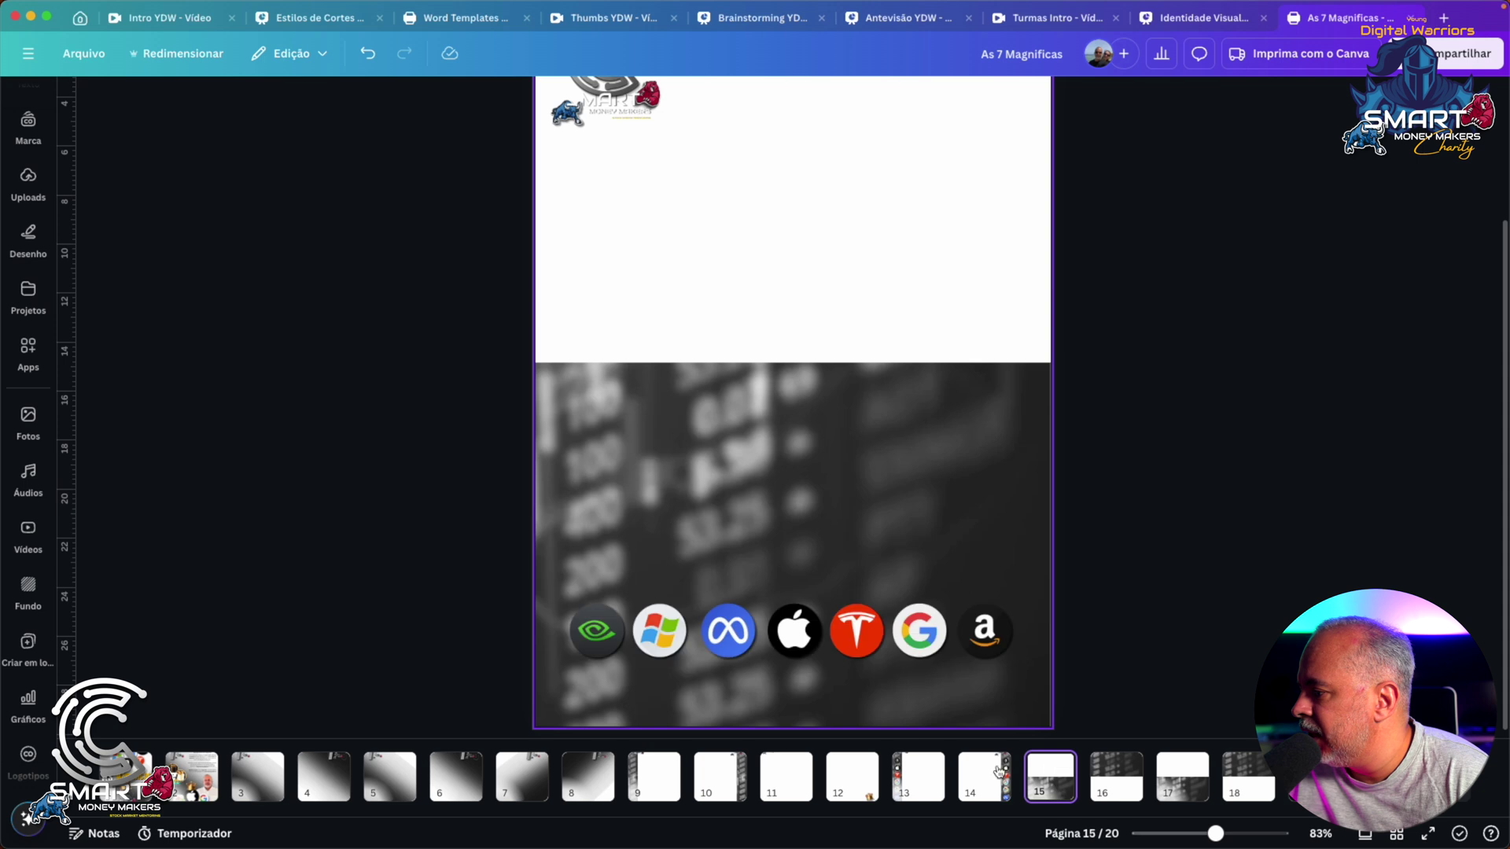
{"action": "left_click", "coordinate": [1105, 785]}
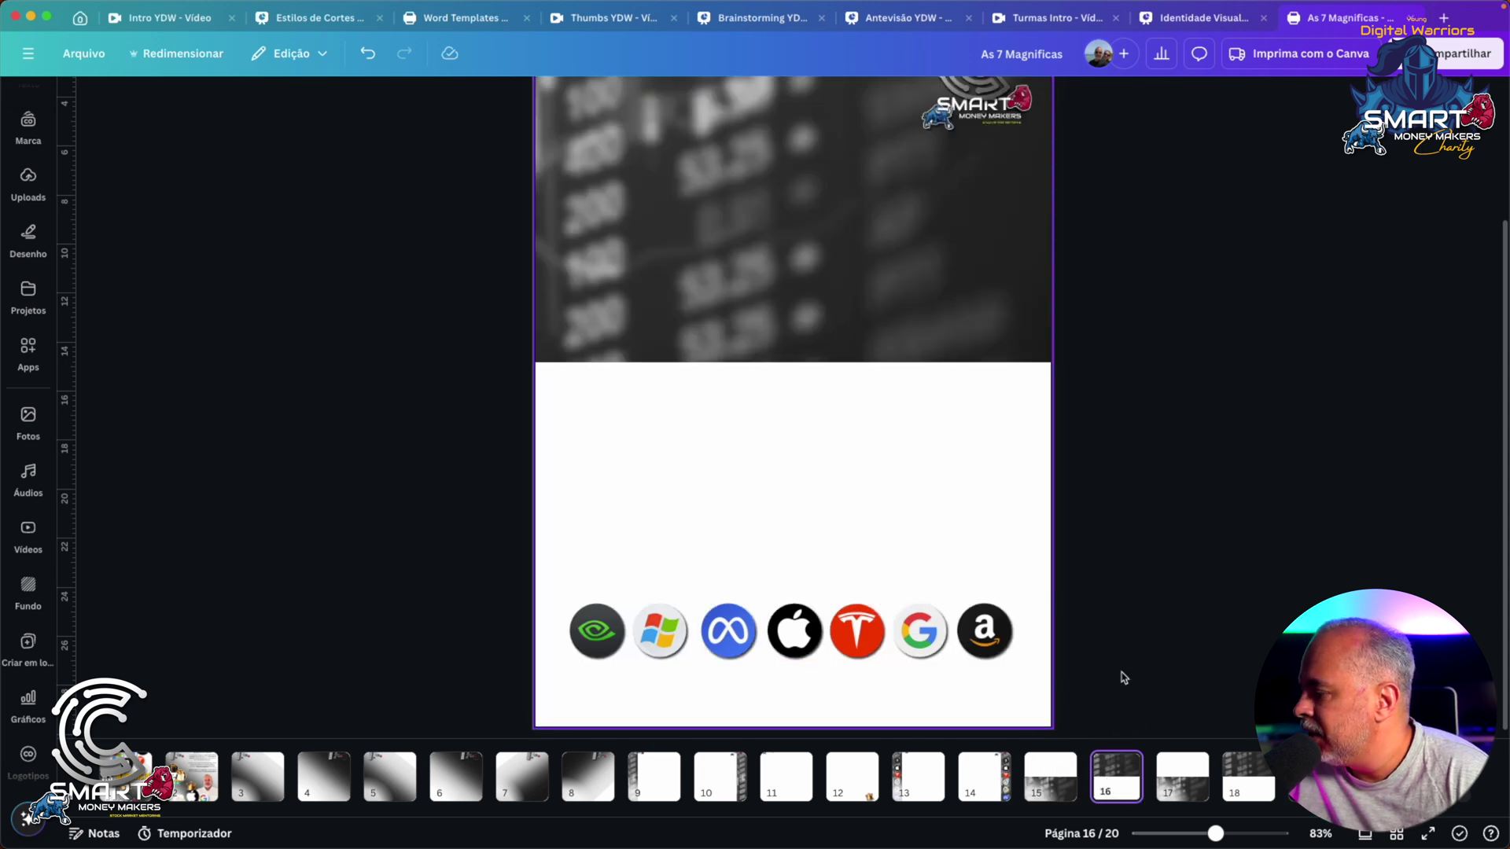
{"action": "left_click", "coordinate": [1207, 771]}
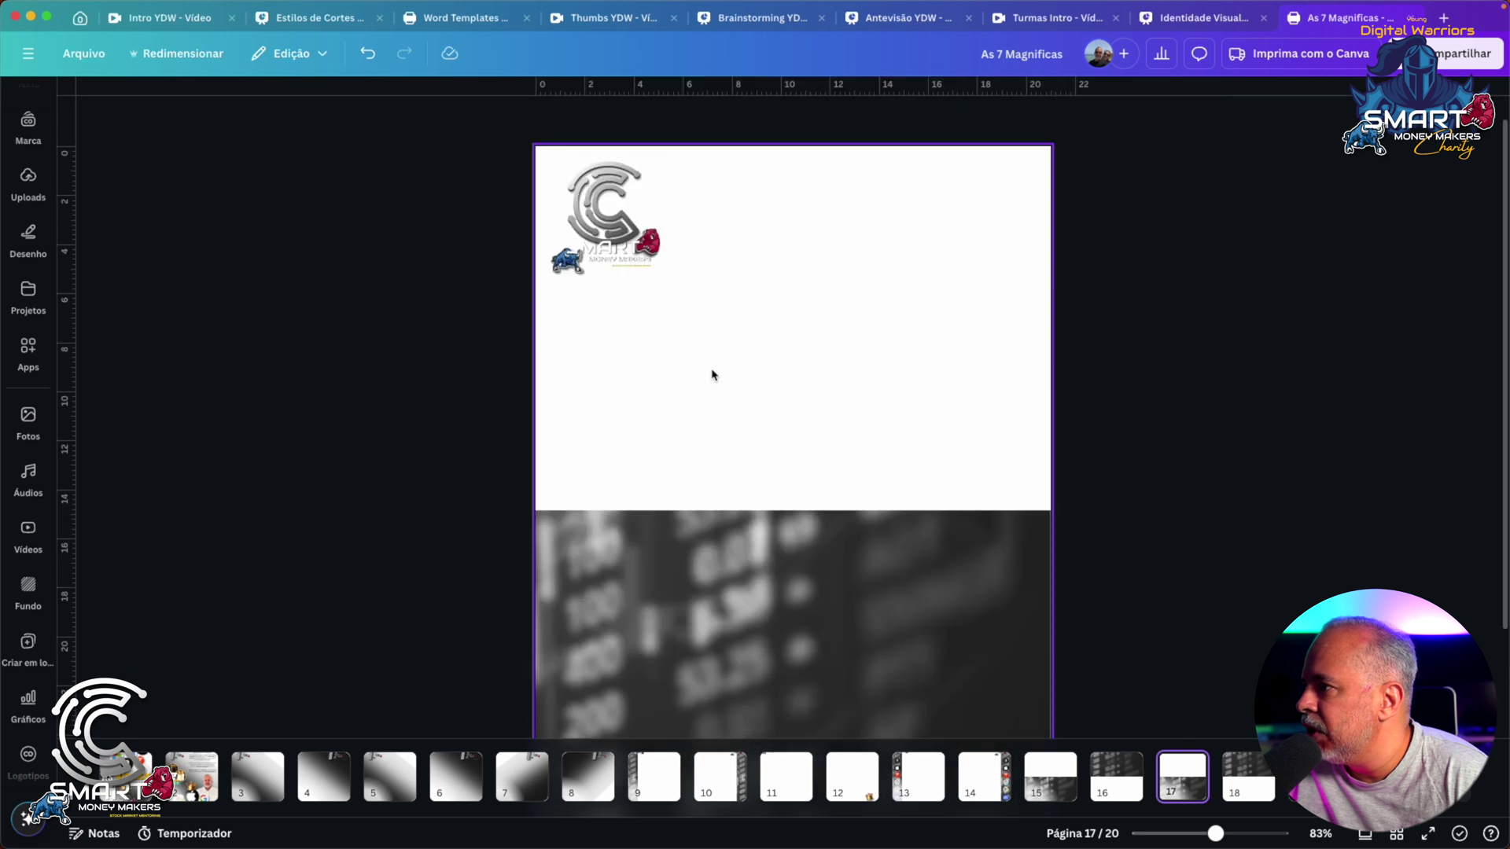
{"action": "scroll", "coordinate": [712, 374], "scroll_direction": "down", "scroll_amount": 3}
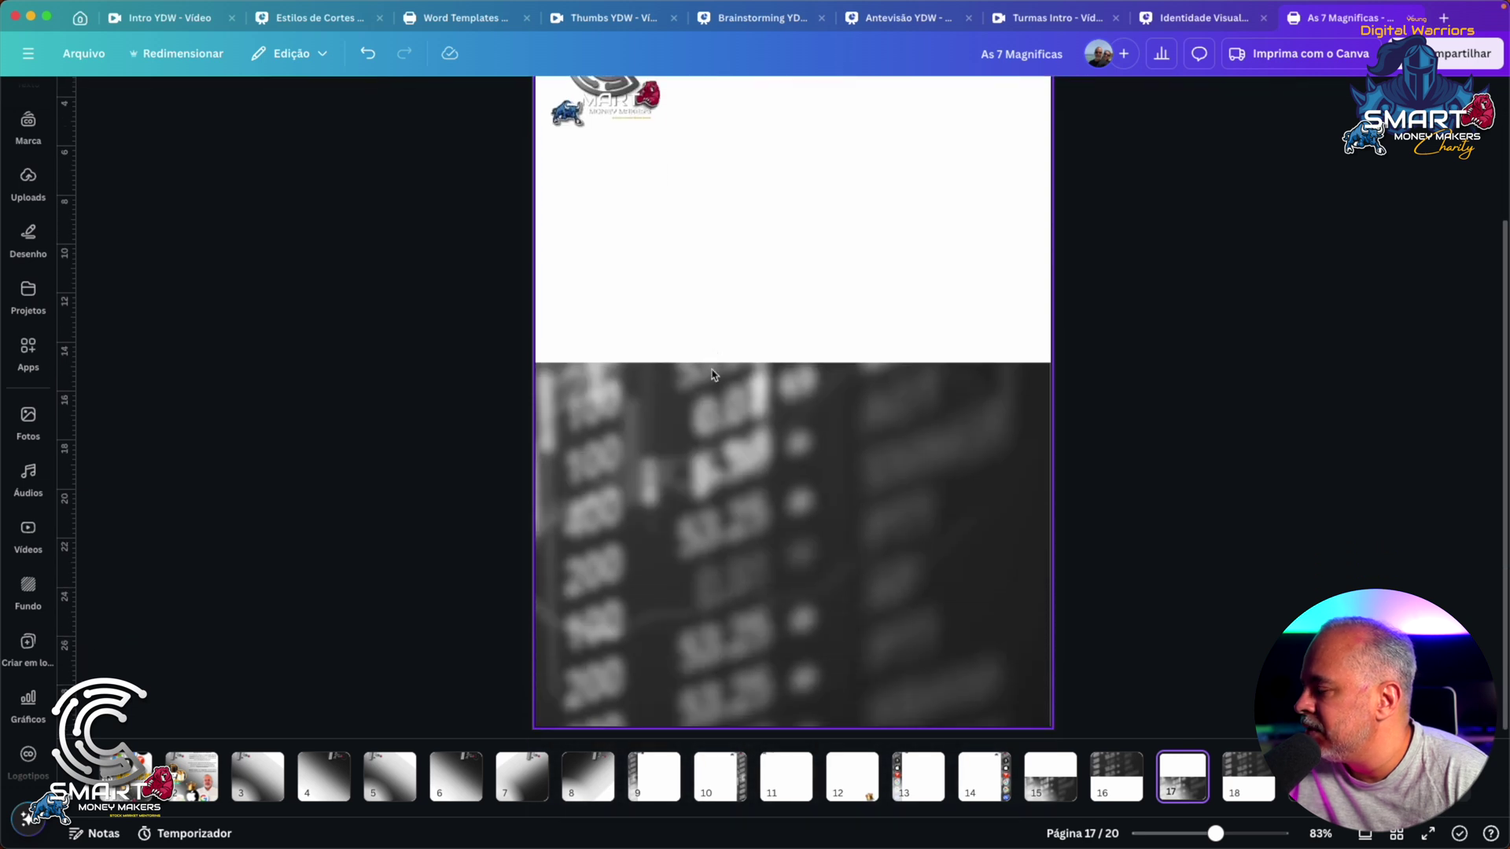
{"action": "left_click", "coordinate": [1245, 784]}
{"action": "scroll", "coordinate": [675, 296], "scroll_direction": "up", "scroll_amount": 3}
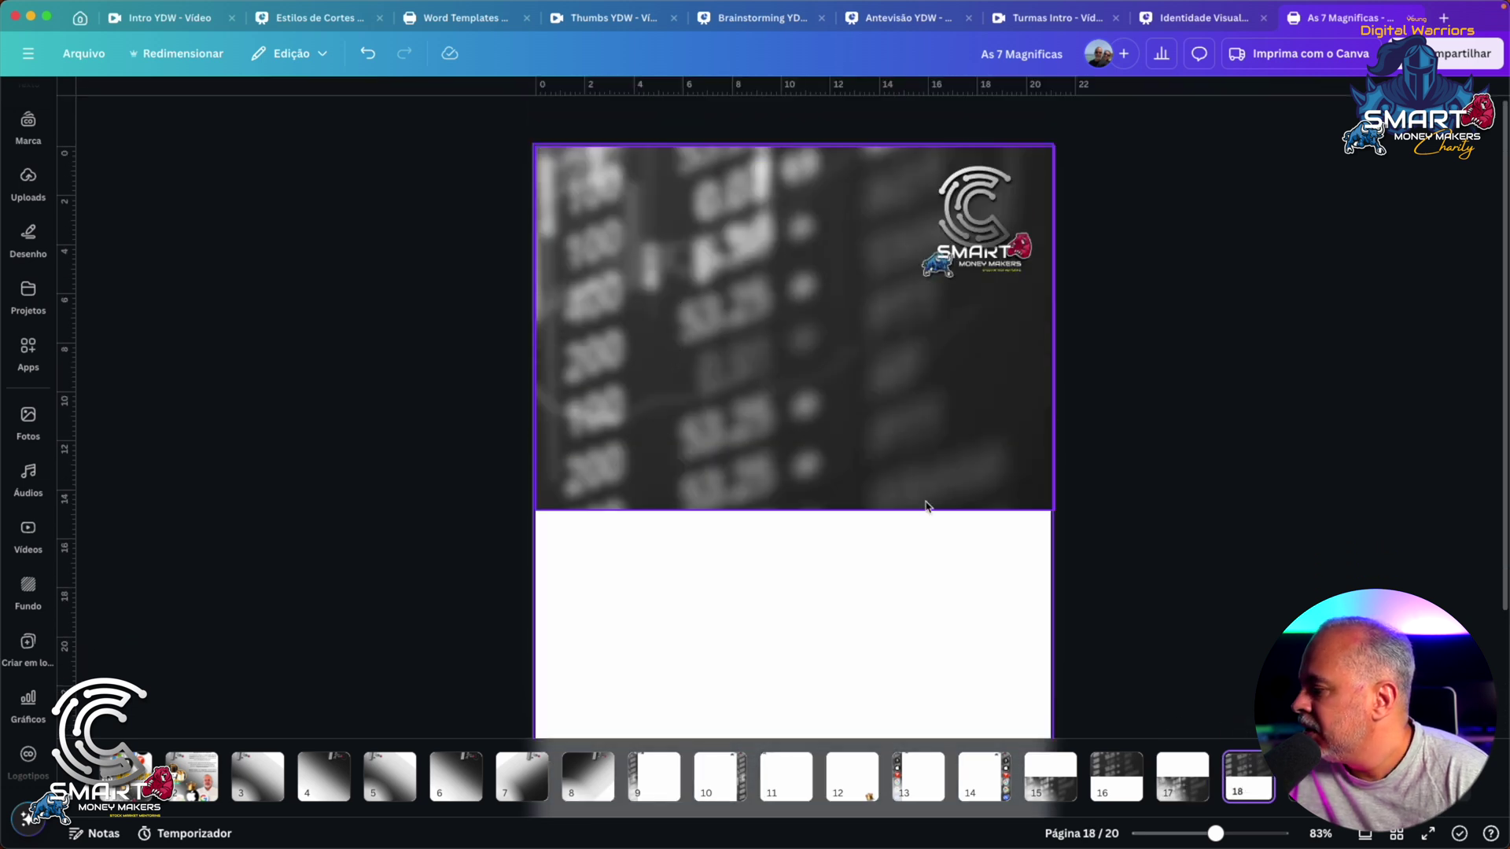
{"action": "scroll", "coordinate": [221, 224], "scroll_direction": "down", "scroll_amount": 1}
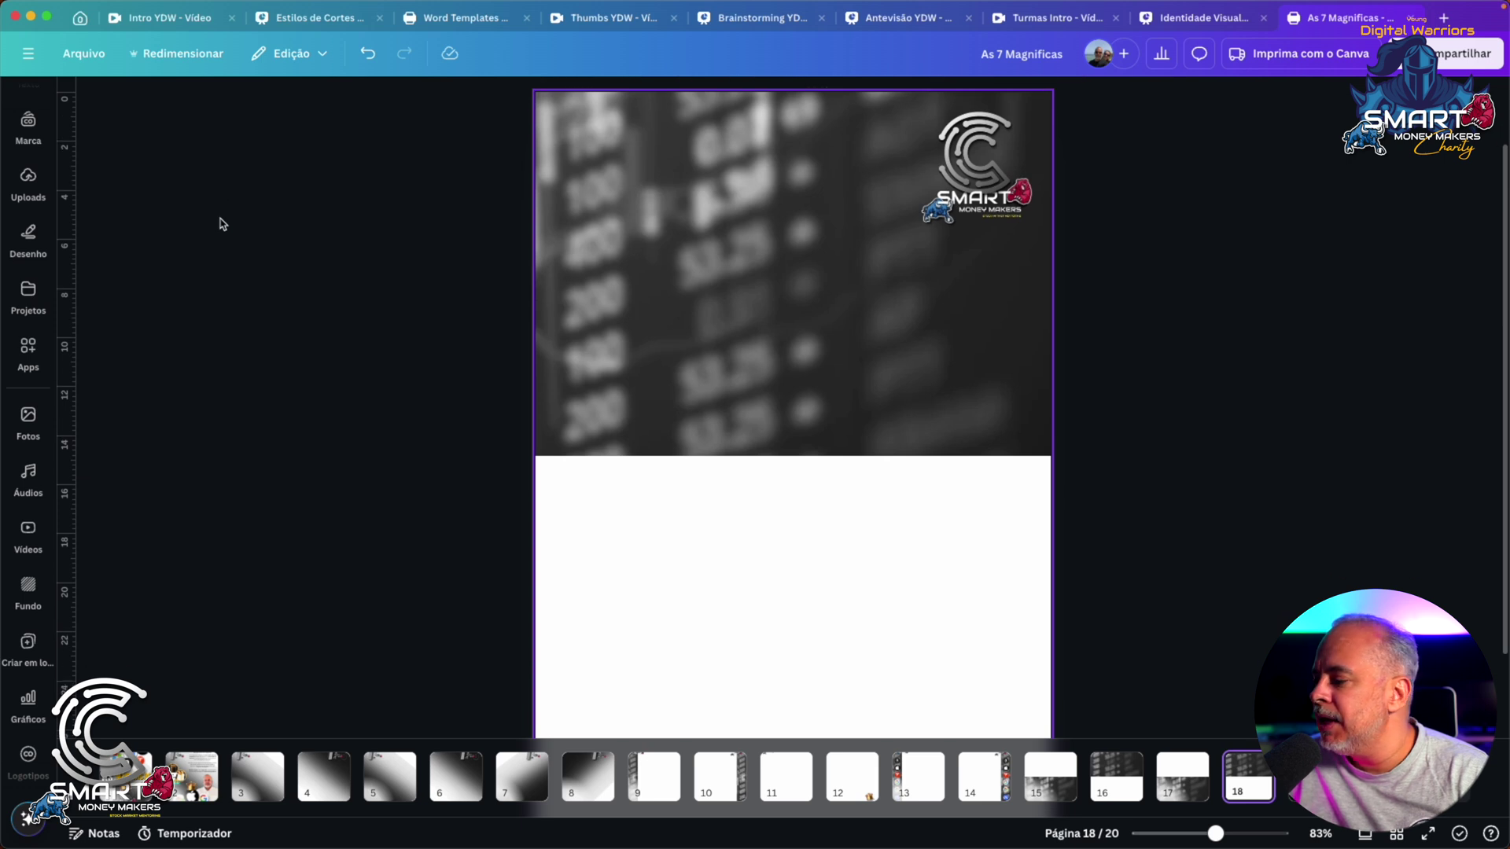
{"action": "scroll", "coordinate": [221, 224], "scroll_direction": "down", "scroll_amount": 2}
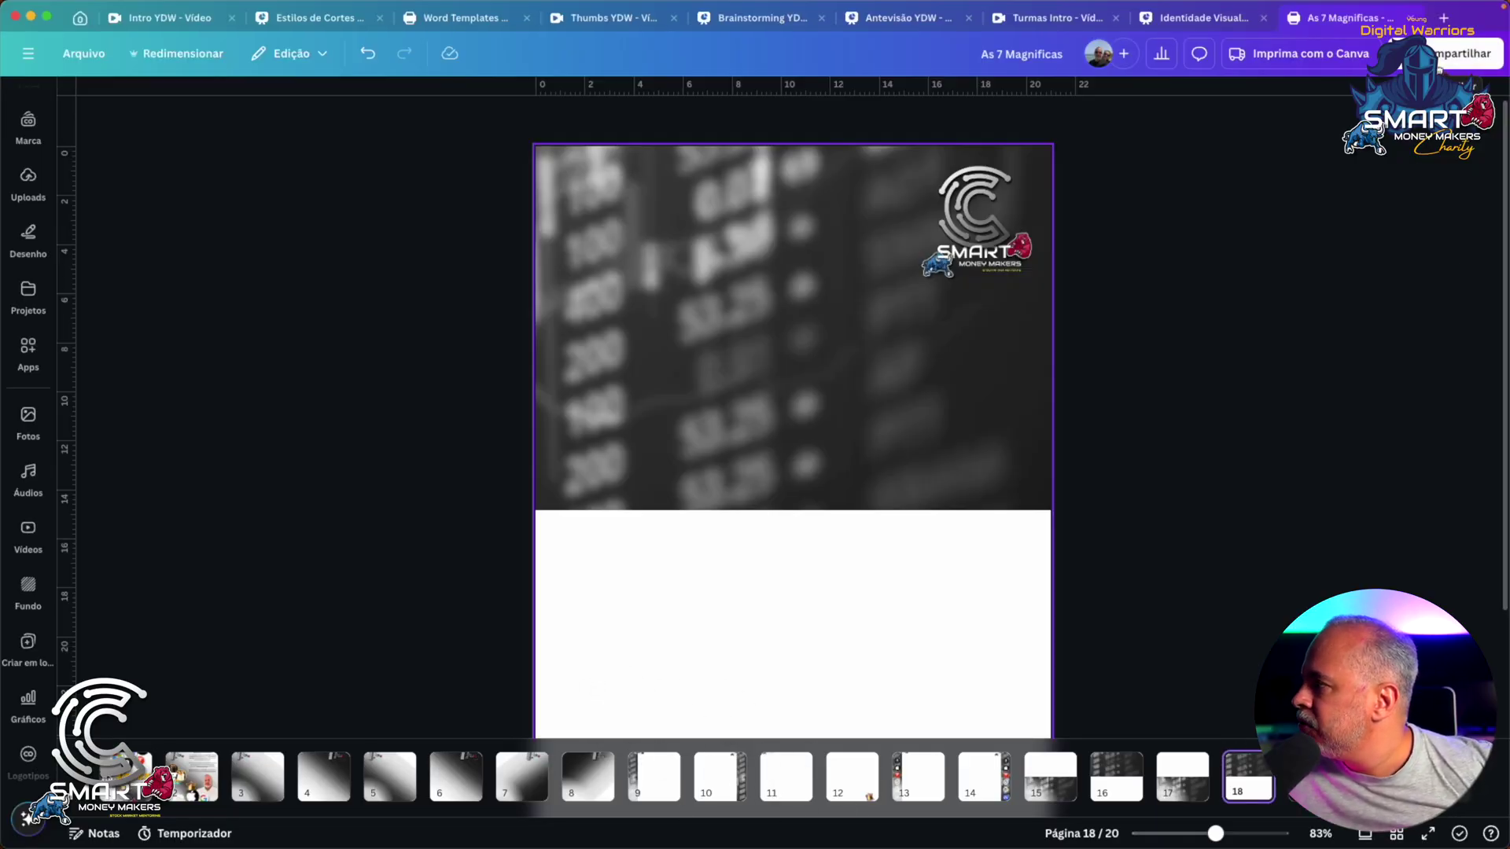
Download pages 1–18 as PNG, excluding pages 19 and 20, and save them as As 7 Magníficas.zip in the As 7 Magníficas folder
{"action": "left_click", "coordinate": [1437, 56]}
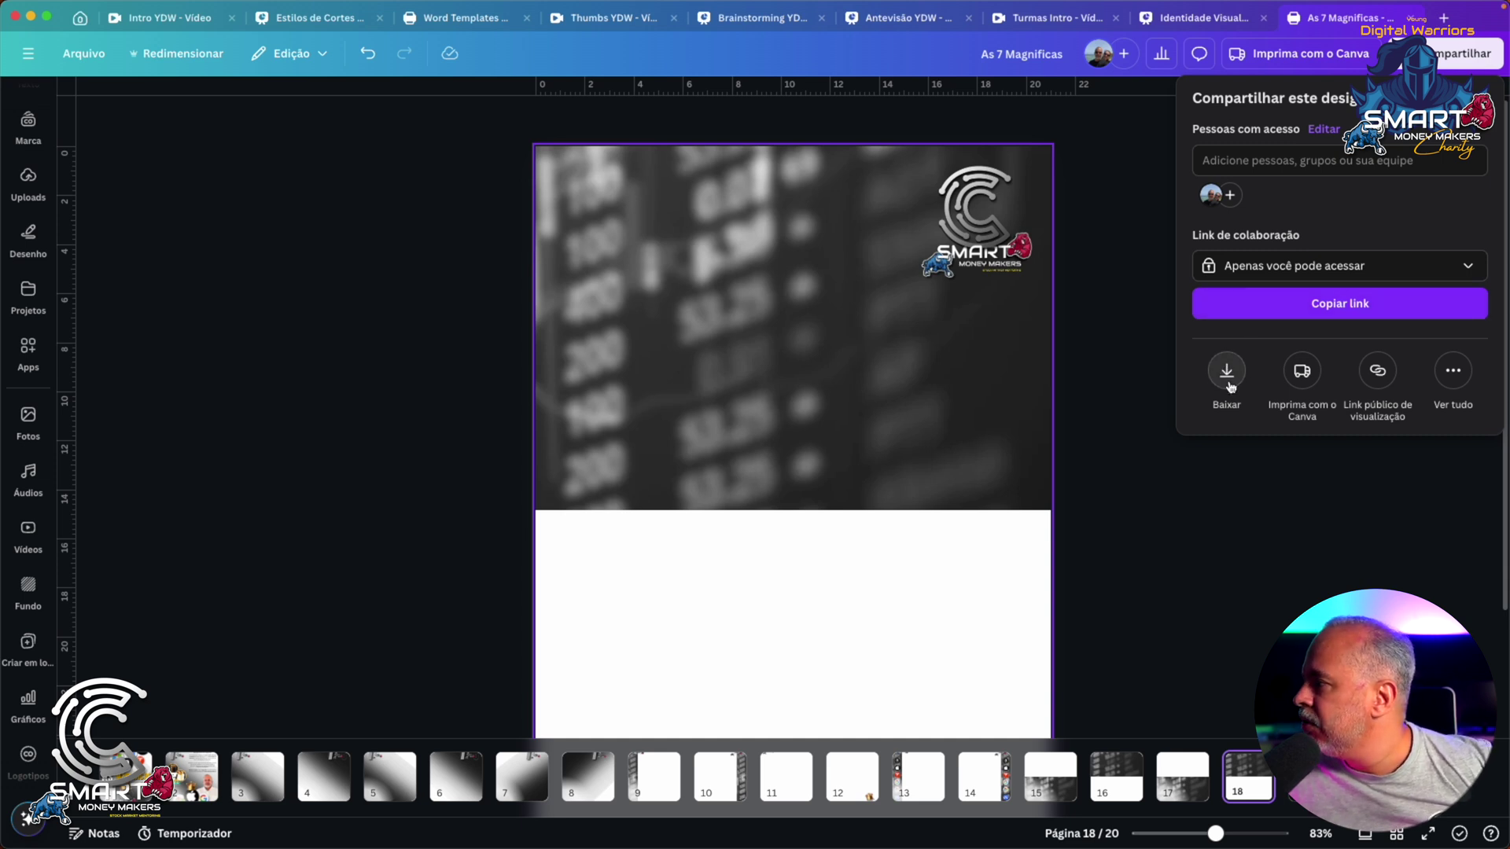
{"action": "left_click", "coordinate": [1227, 374]}
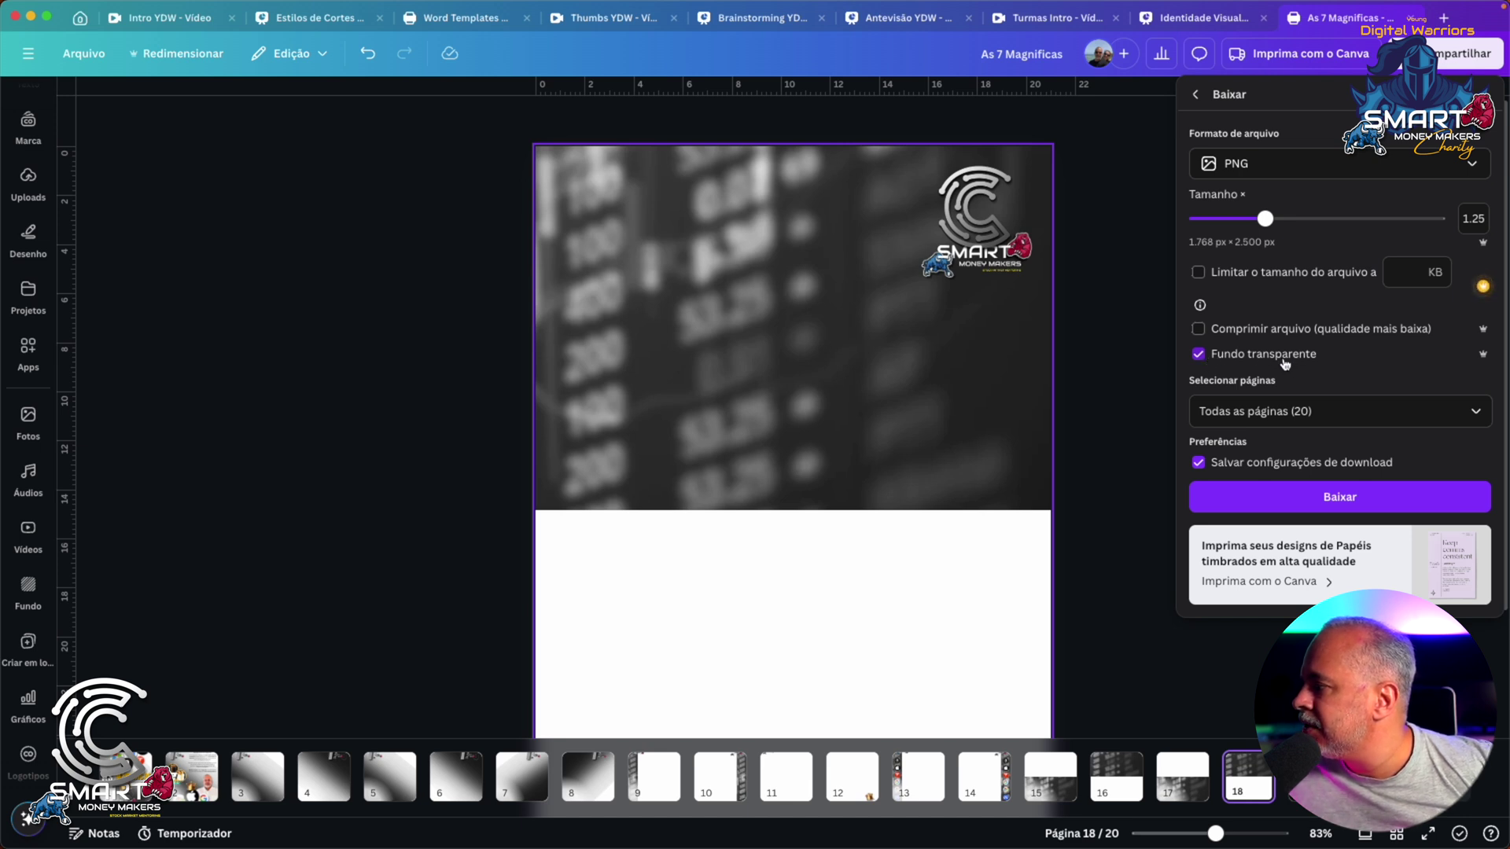
{"action": "left_click", "coordinate": [1475, 413]}
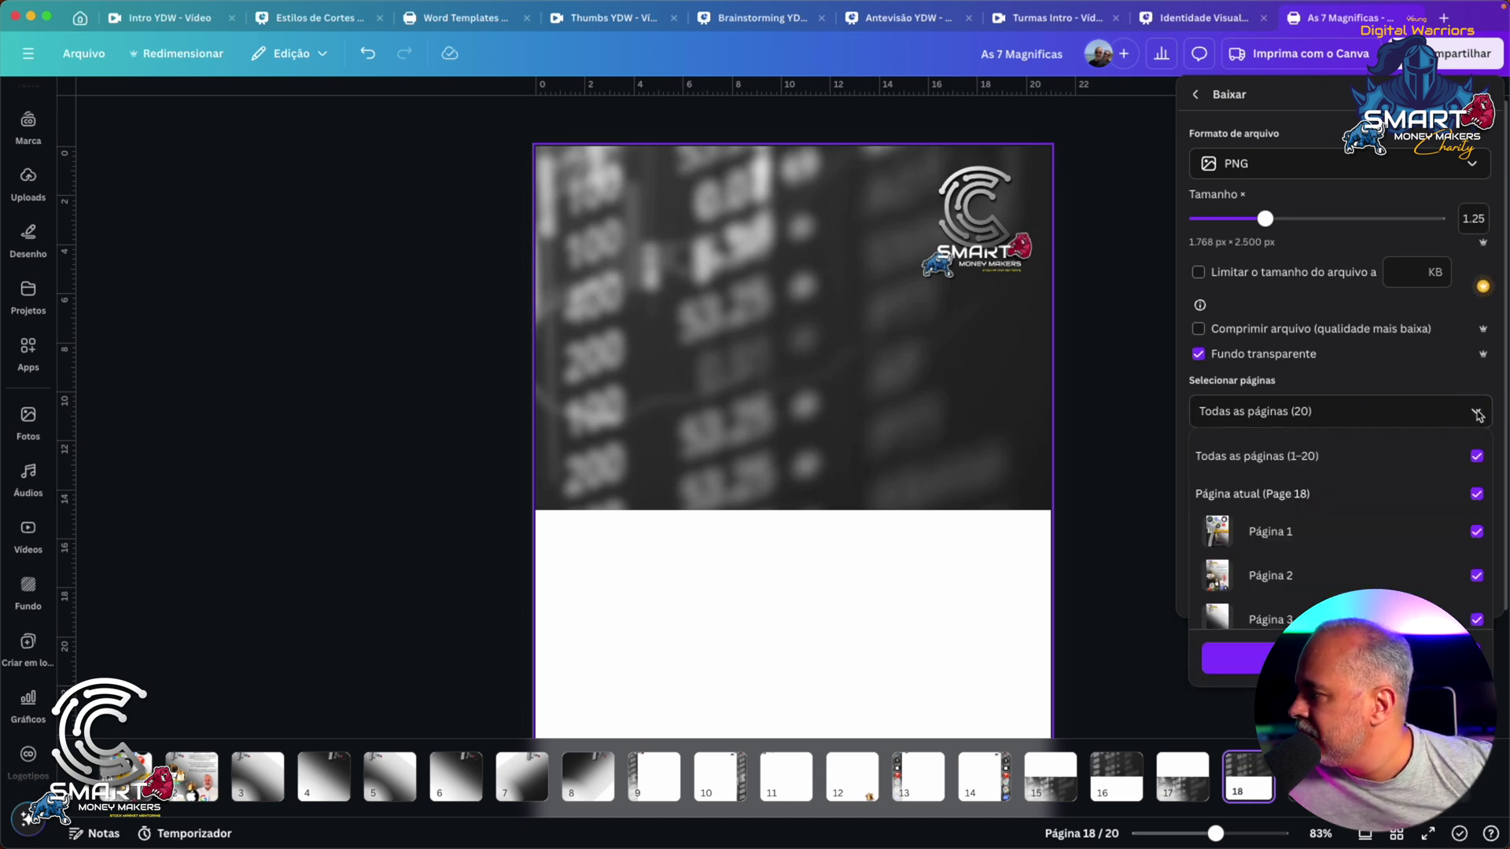
{"action": "scroll", "coordinate": [1415, 479], "scroll_direction": "down", "scroll_amount": 5}
{"action": "scroll", "coordinate": [1415, 482], "scroll_direction": "down", "scroll_amount": 5}
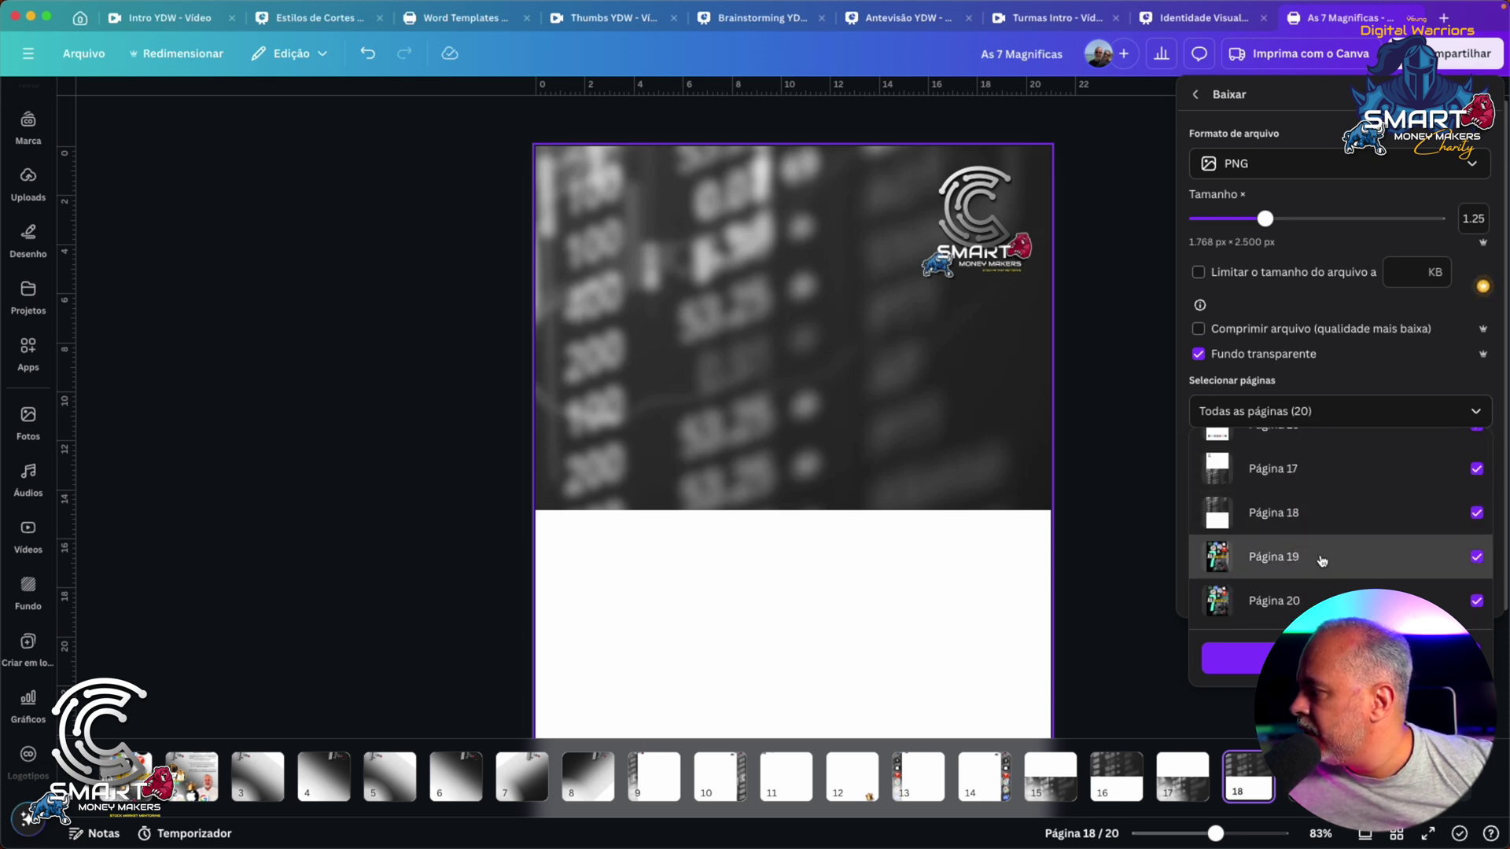
{"action": "left_click", "coordinate": [1312, 601]}
{"action": "left_click", "coordinate": [1309, 557]}
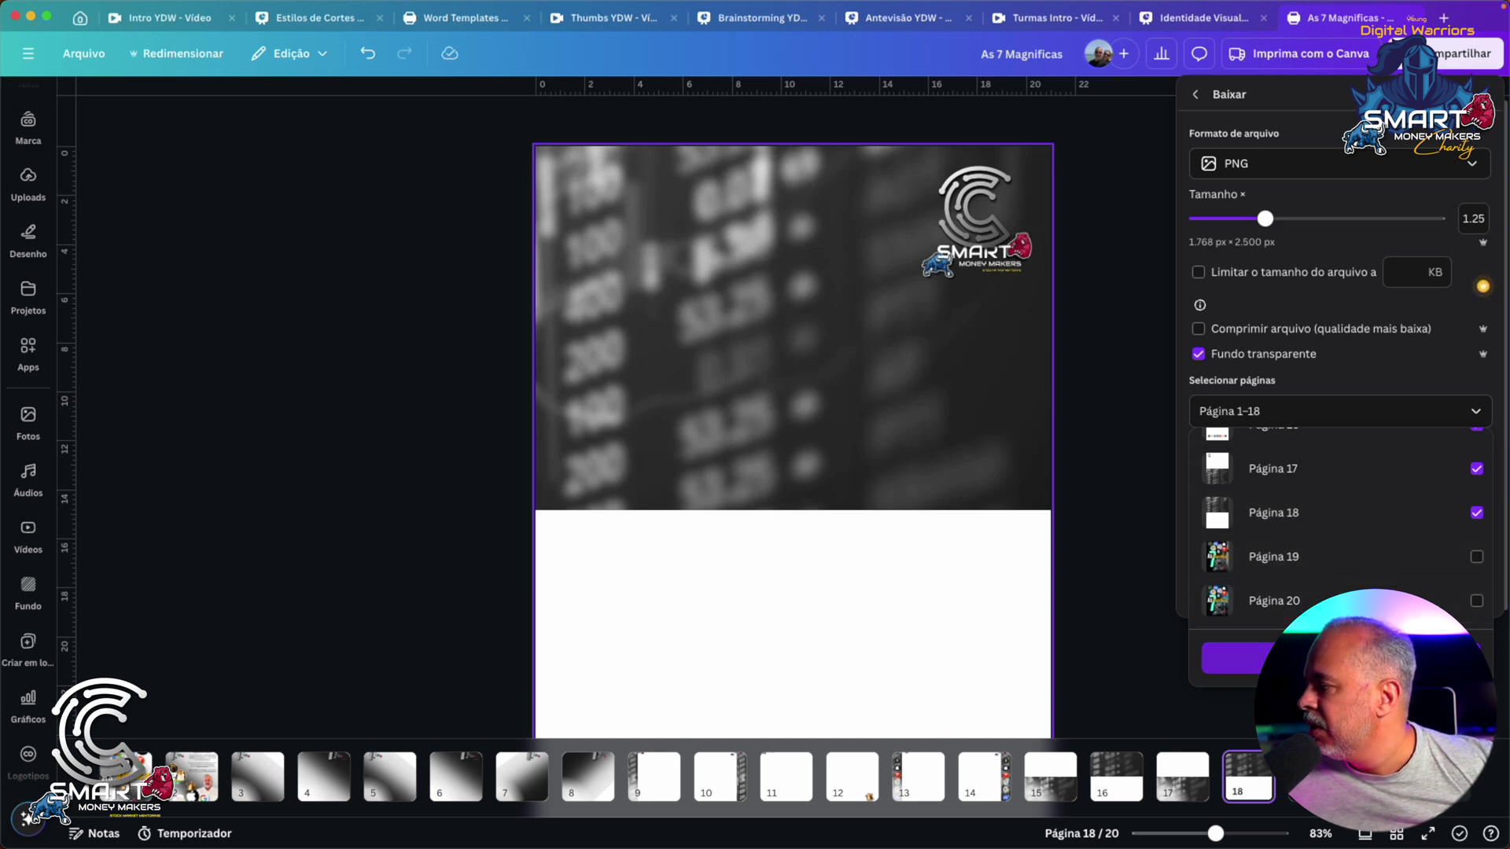
{"action": "left_click", "coordinate": [1329, 658]}
{"action": "left_click", "coordinate": [1354, 507]}
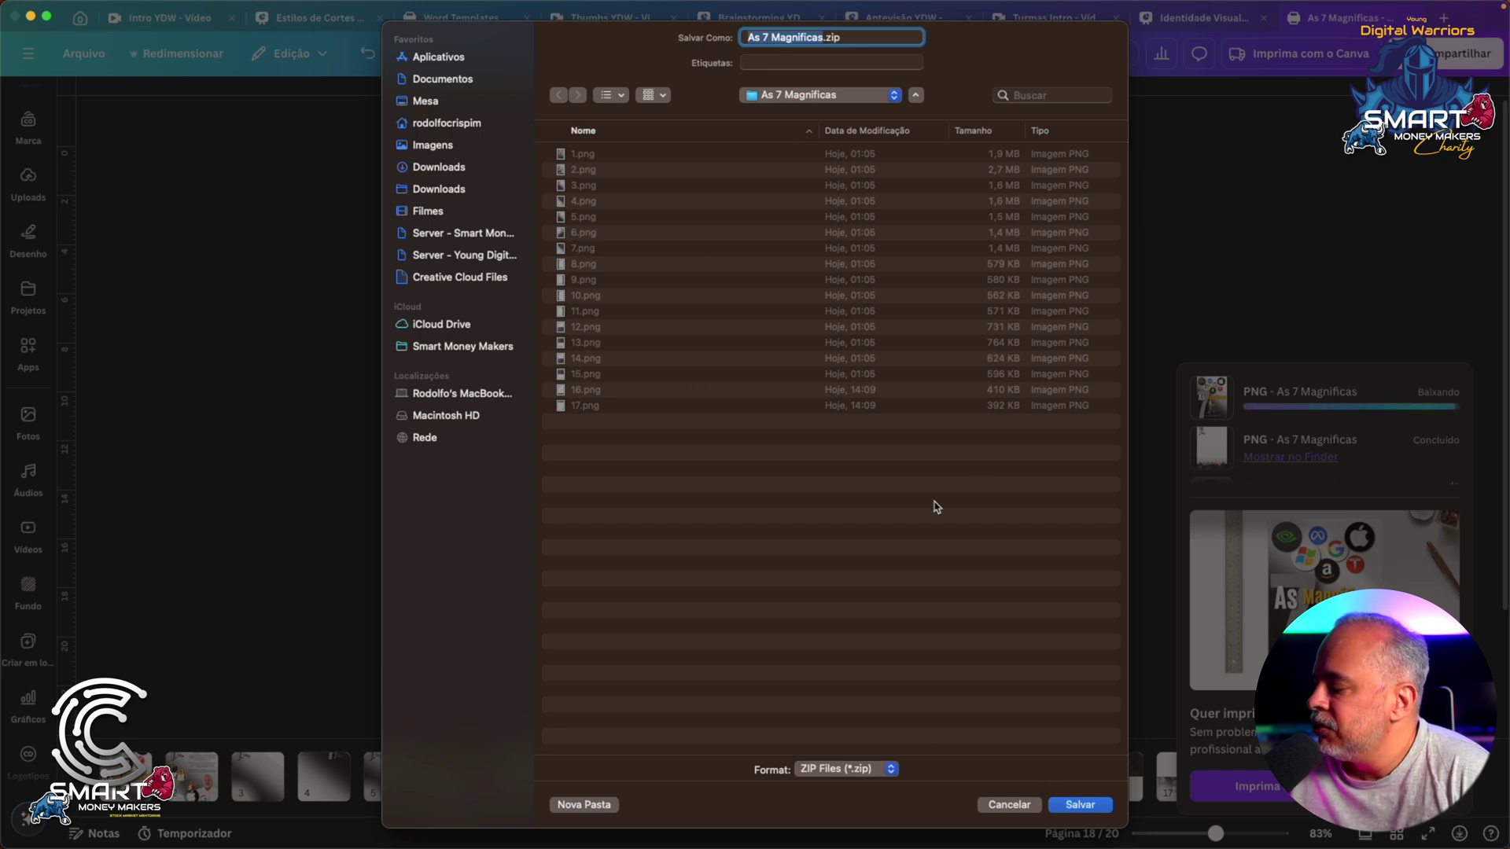
{"action": "left_click", "coordinate": [1082, 808]}
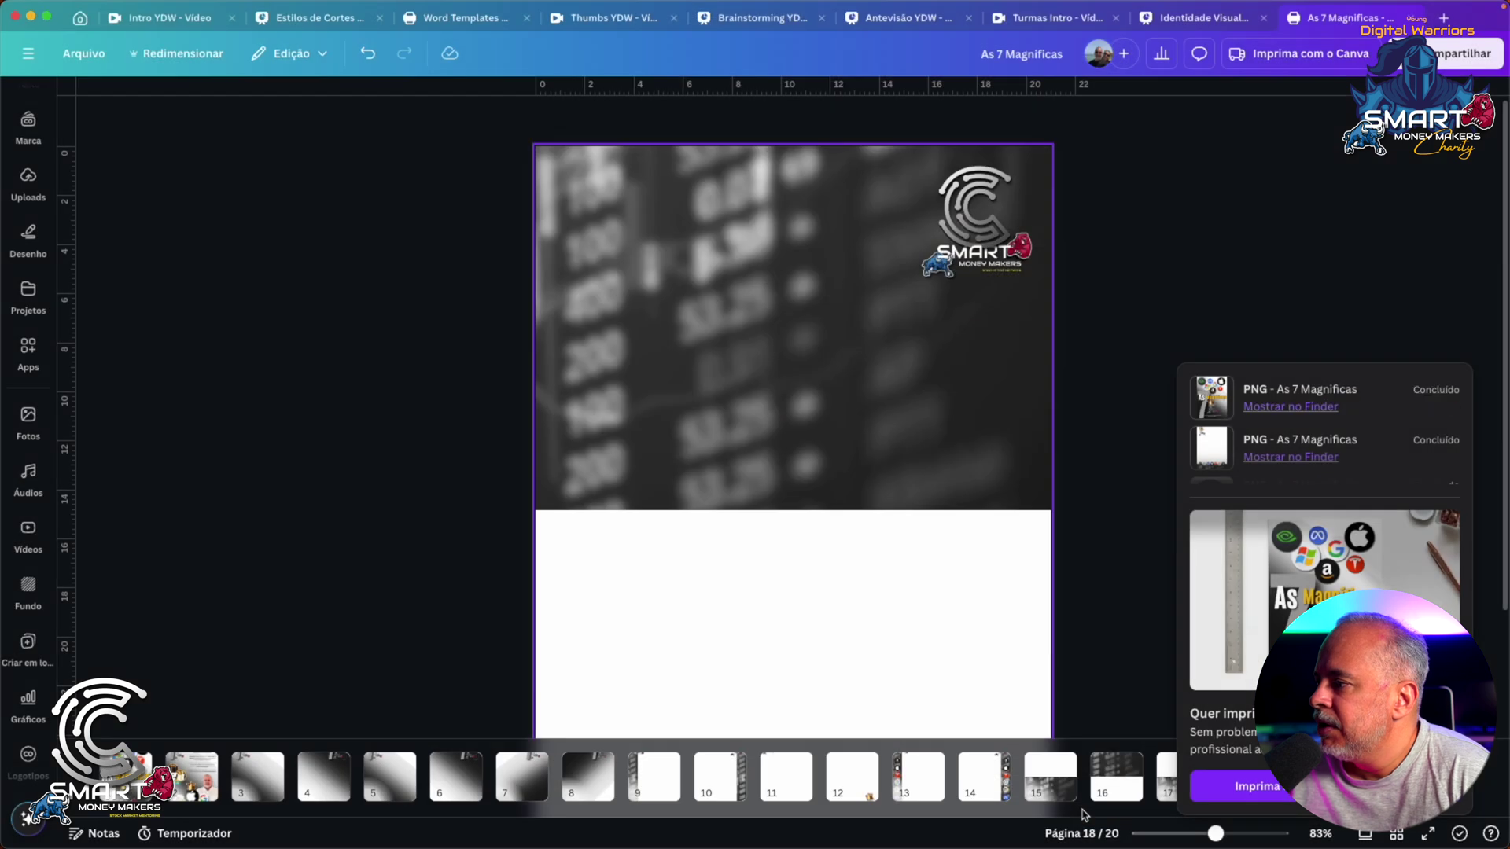
Switch to Finder, enlarge its window to full screen and open the Ebook 7 Magníficas folder in Downloads
{"action": "mouse_move", "coordinate": [326, 847]}
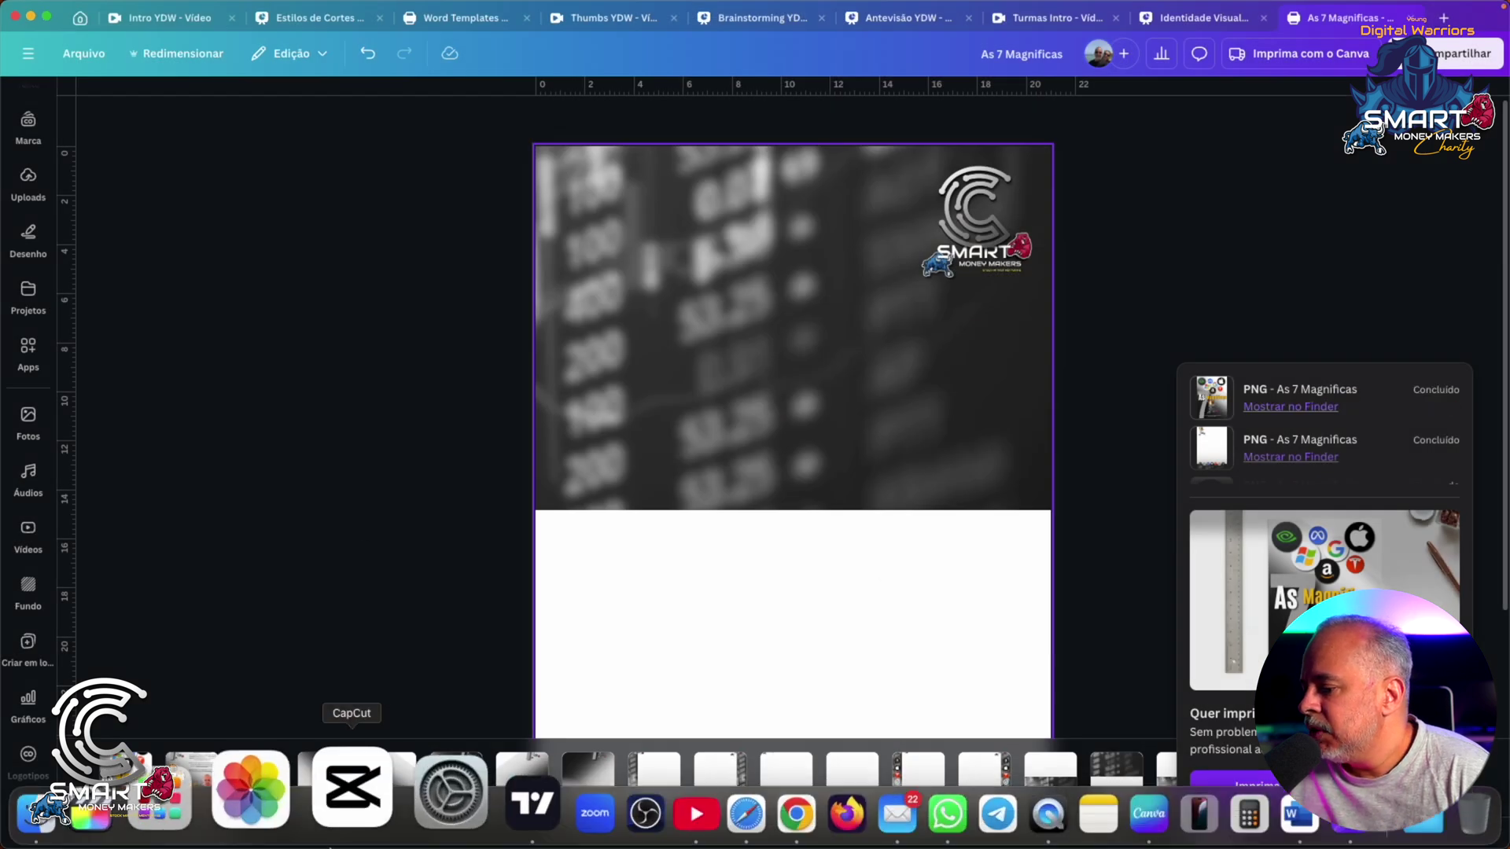
{"action": "left_click", "coordinate": [132, 810]}
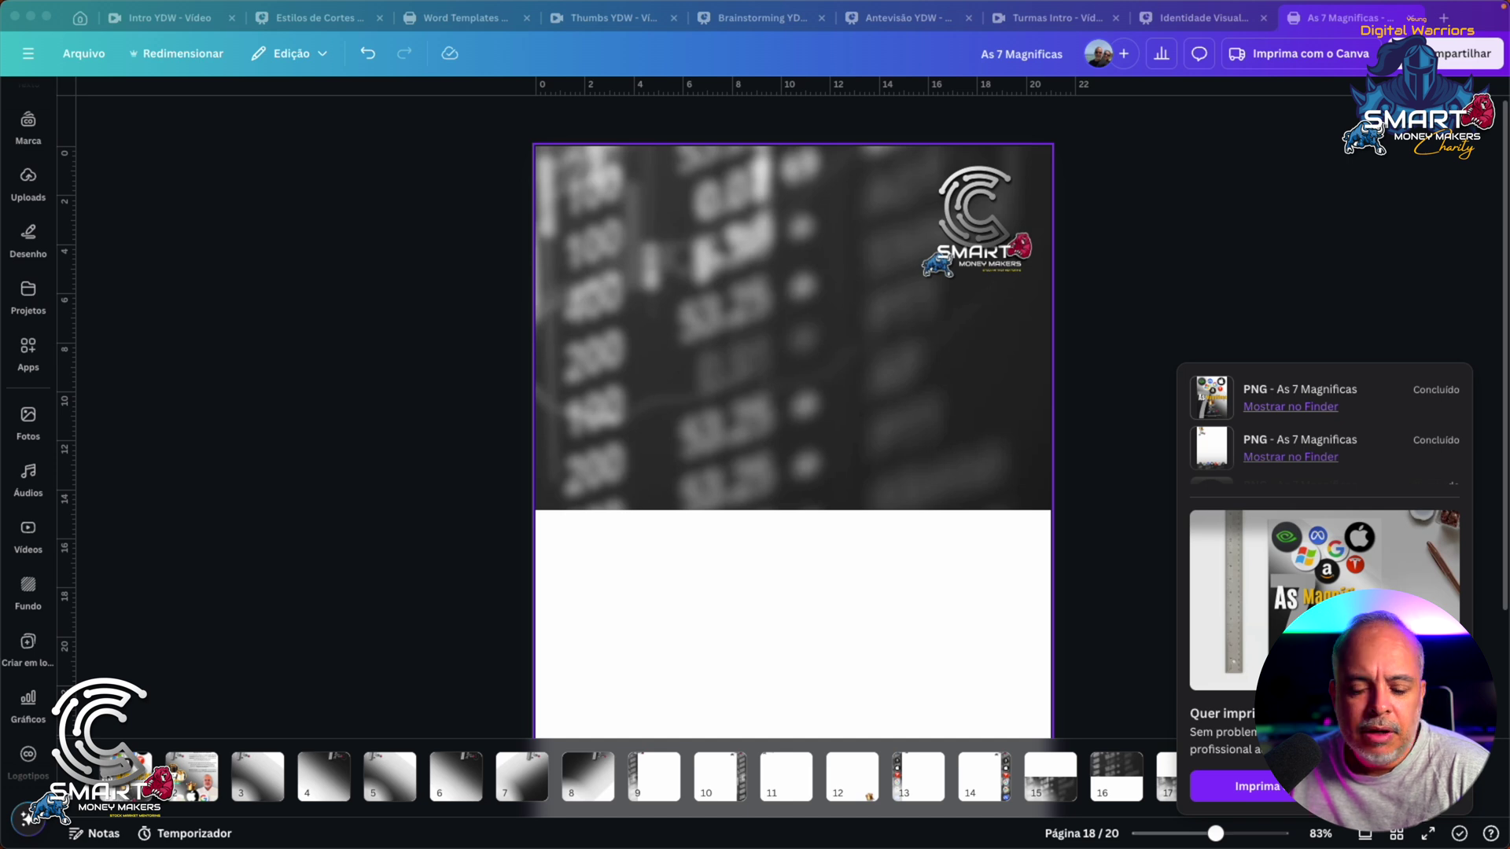
{"action": "left_click", "coordinate": [28, 421]}
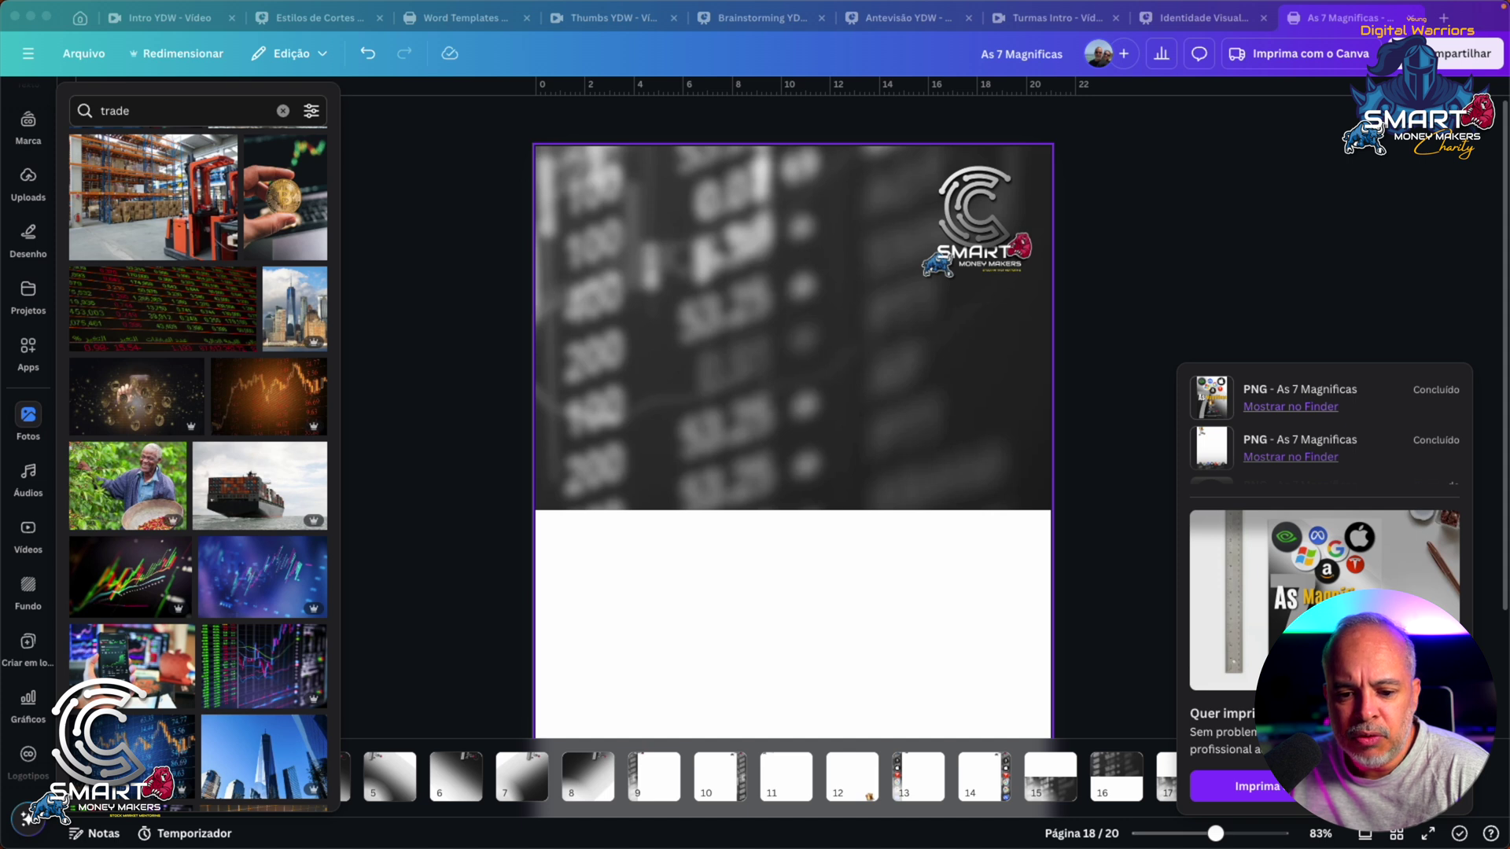
{"action": "left_click_drag", "start_coordinate": [2, 178], "coordinate": [460, 165]}
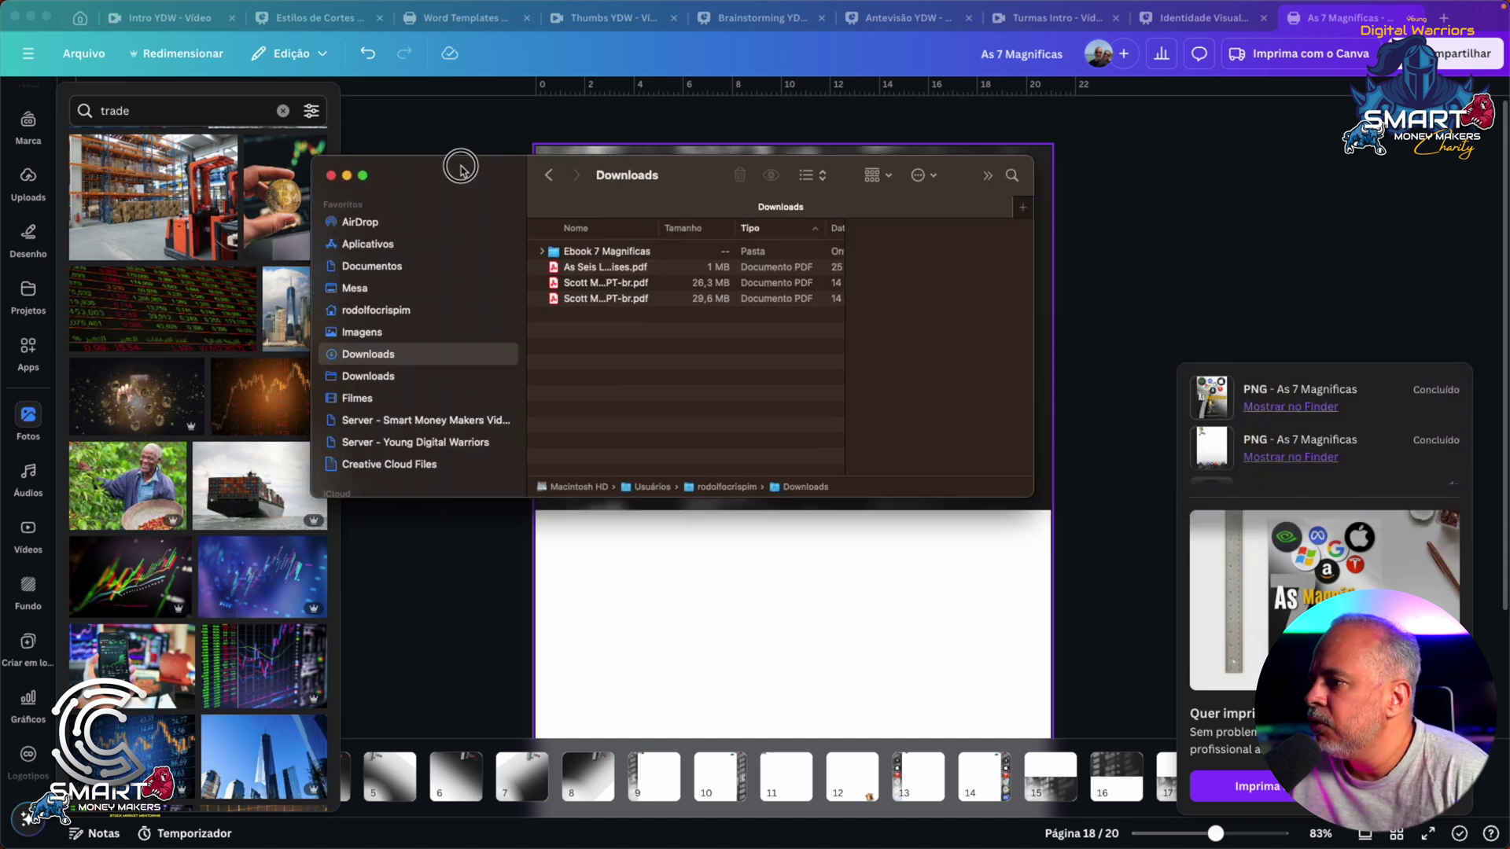
{"action": "left_click", "coordinate": [363, 176]}
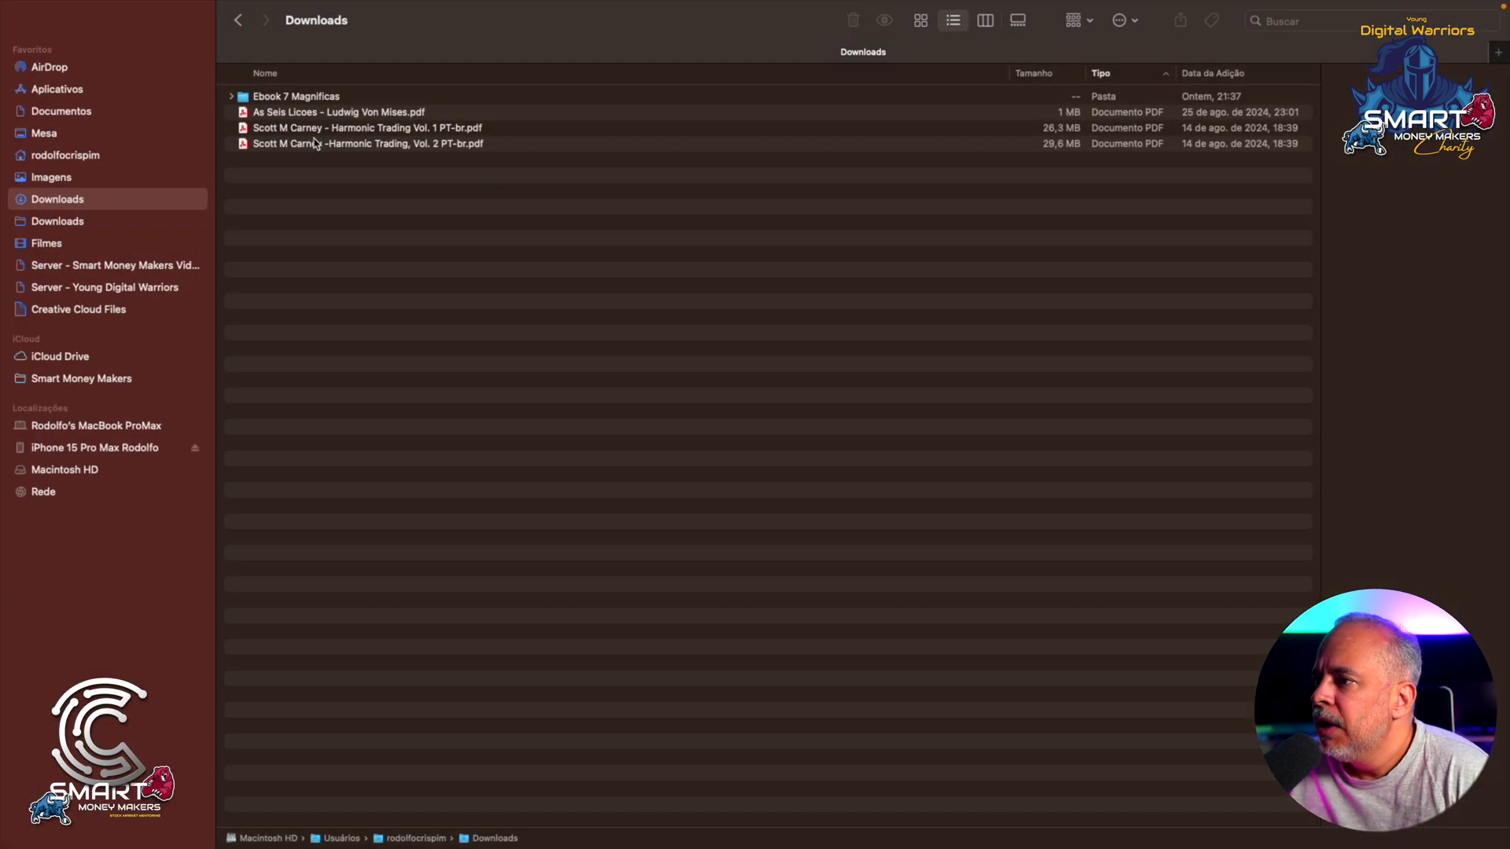
{"action": "double_click", "coordinate": [305, 97]}
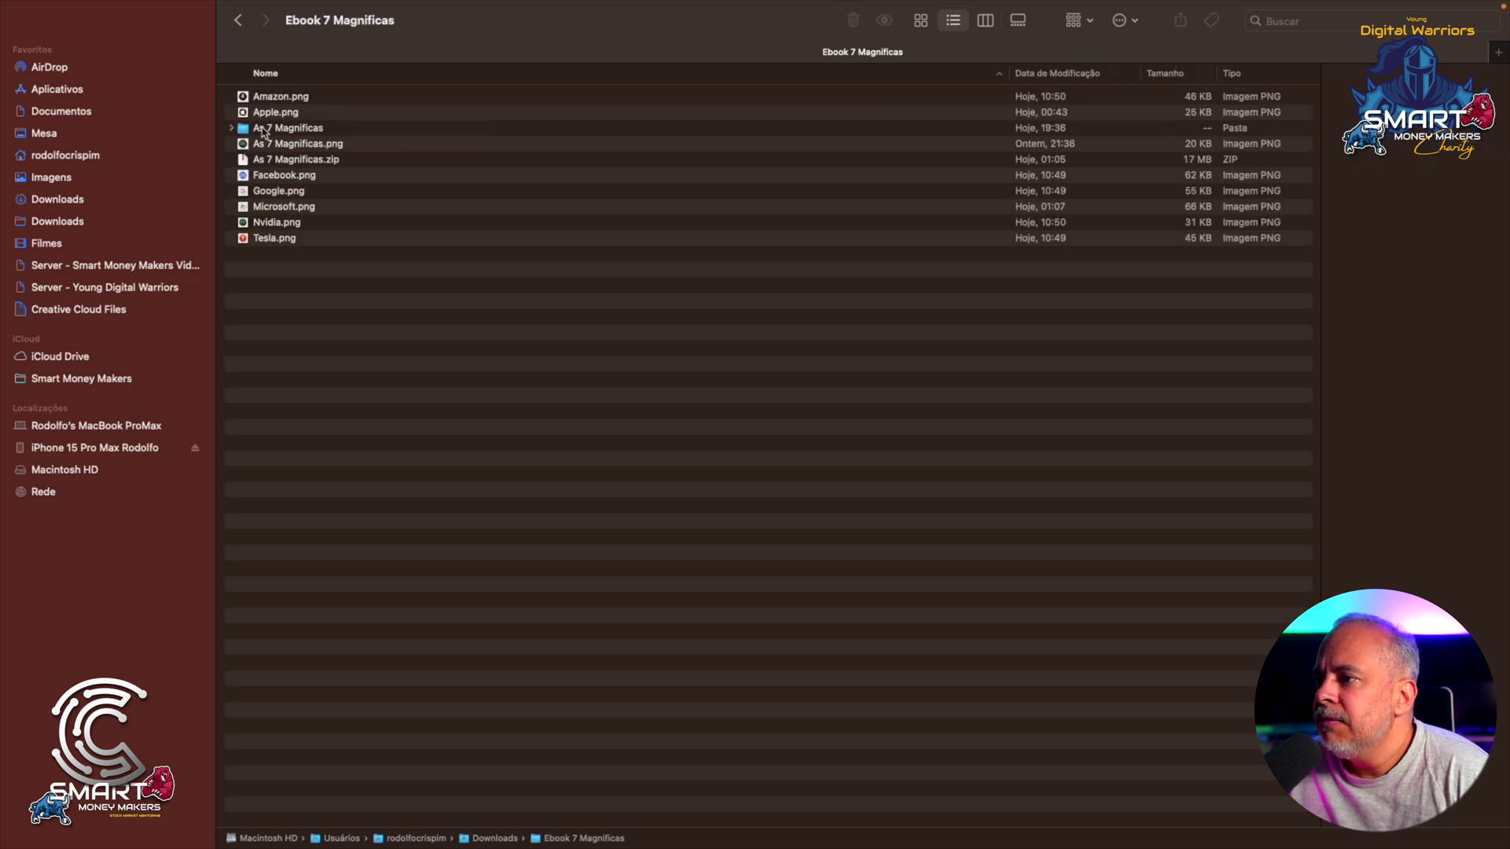
Extract As 7 Magníficas.zip inside the As 7 Magníficas folder and delete the ZIP archive
{"action": "double_click", "coordinate": [268, 130]}
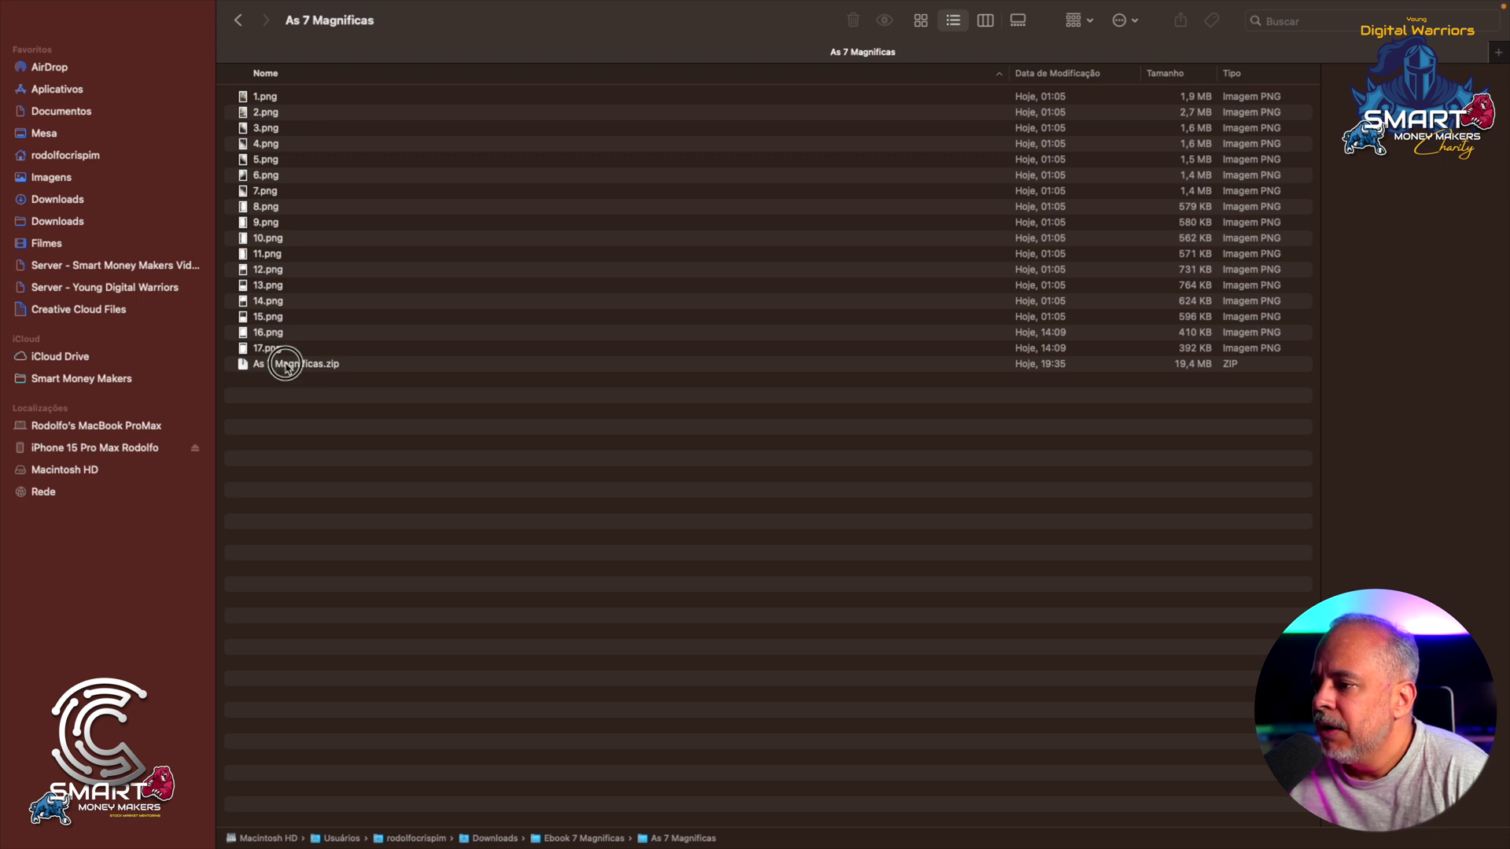
{"action": "double_click", "coordinate": [289, 367]}
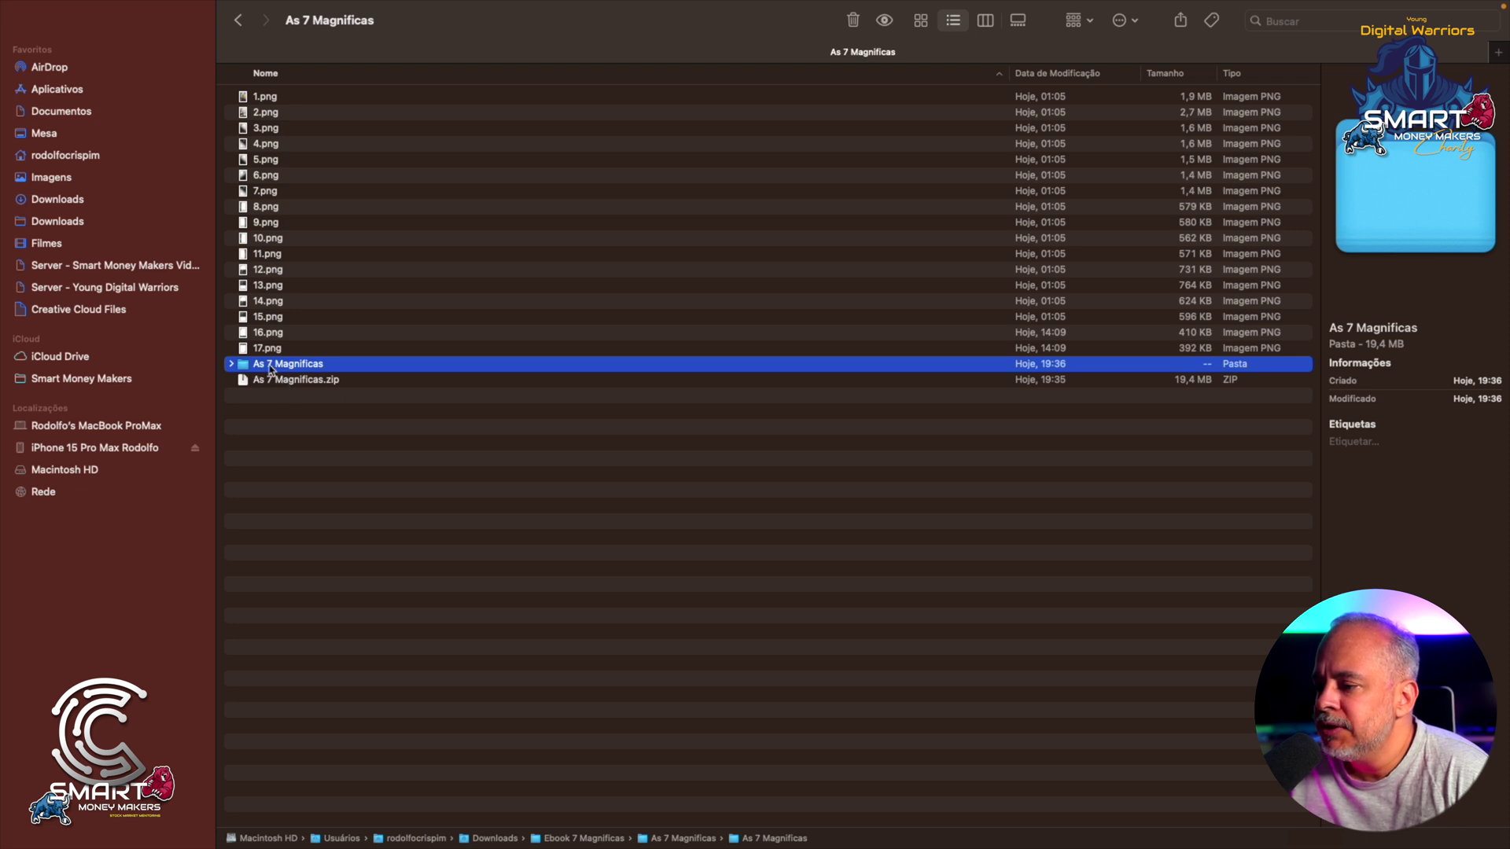
{"action": "left_click", "coordinate": [280, 381]}
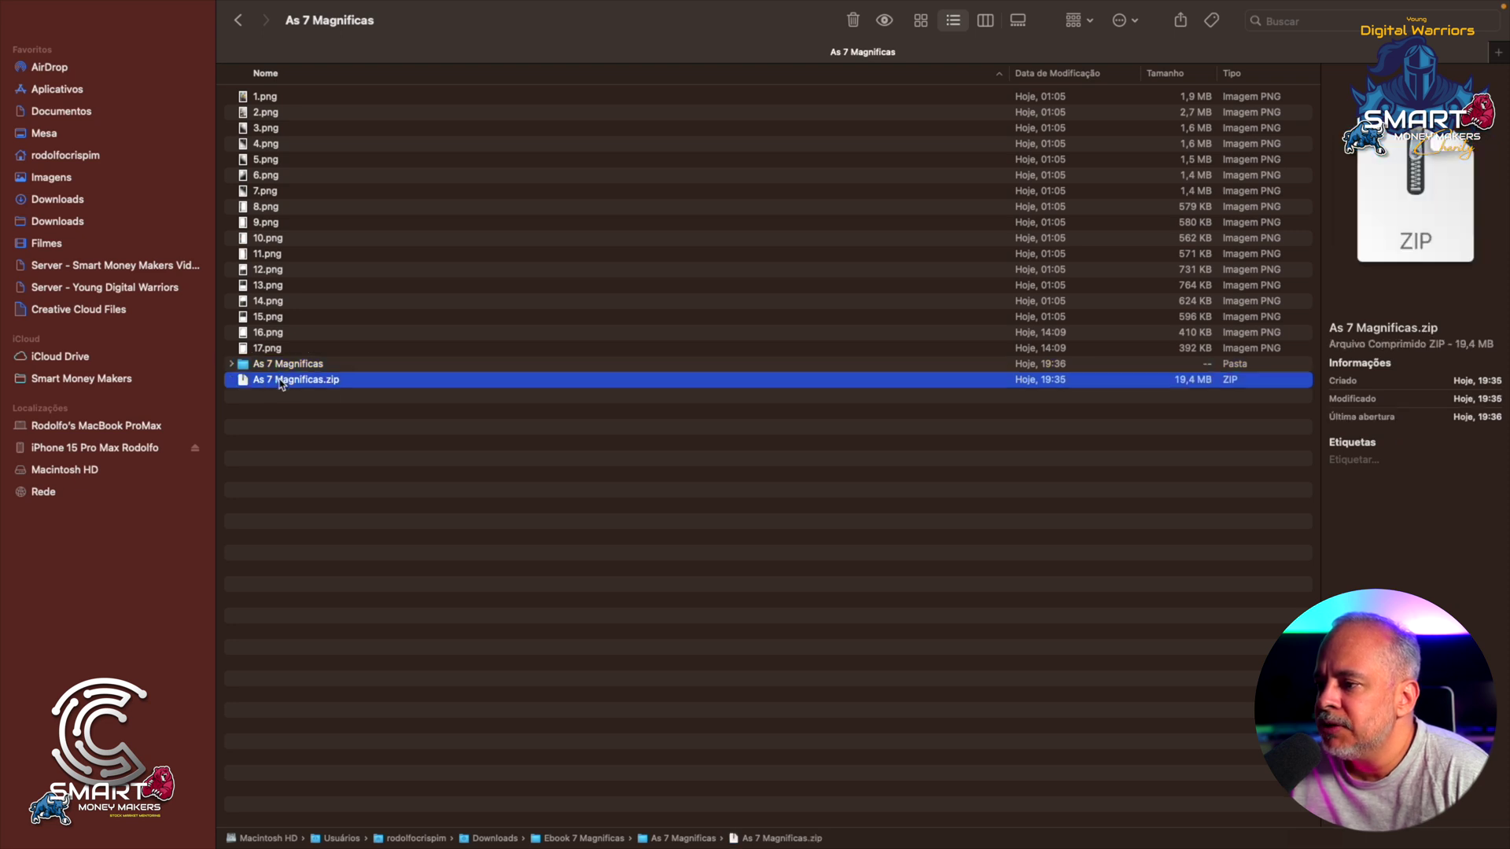
{"action": "left_click", "coordinate": [854, 21]}
Open the extracted As 7 Magníficas subfolder and preview 1.png through 10.png, checking each exported page's layout
{"action": "left_click", "coordinate": [302, 366]}
{"action": "double_click", "coordinate": [302, 367]}
{"action": "left_click", "coordinate": [258, 97]}
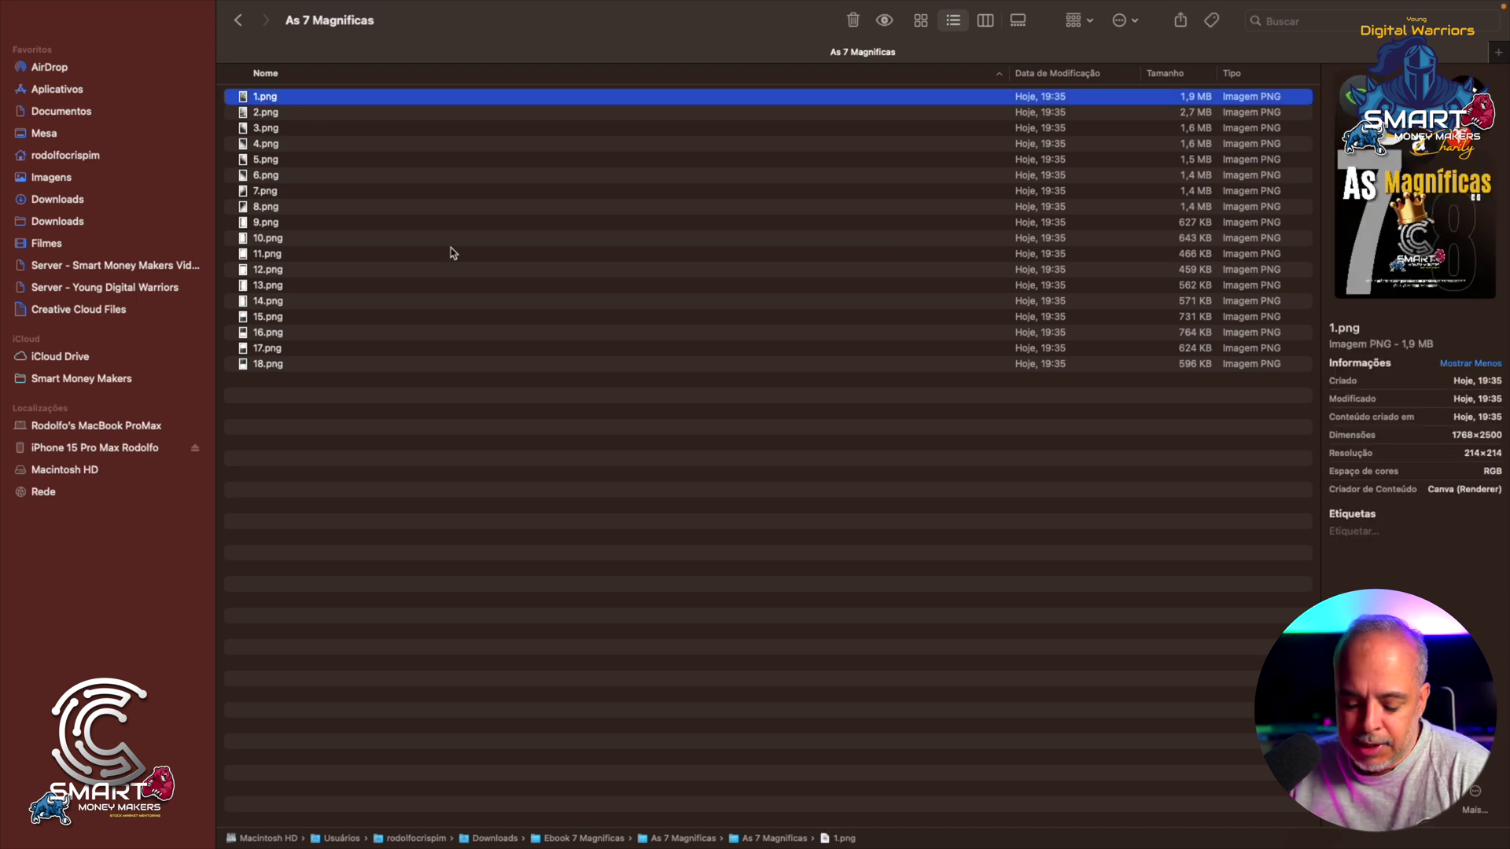
{"action": "key", "text": "space"}
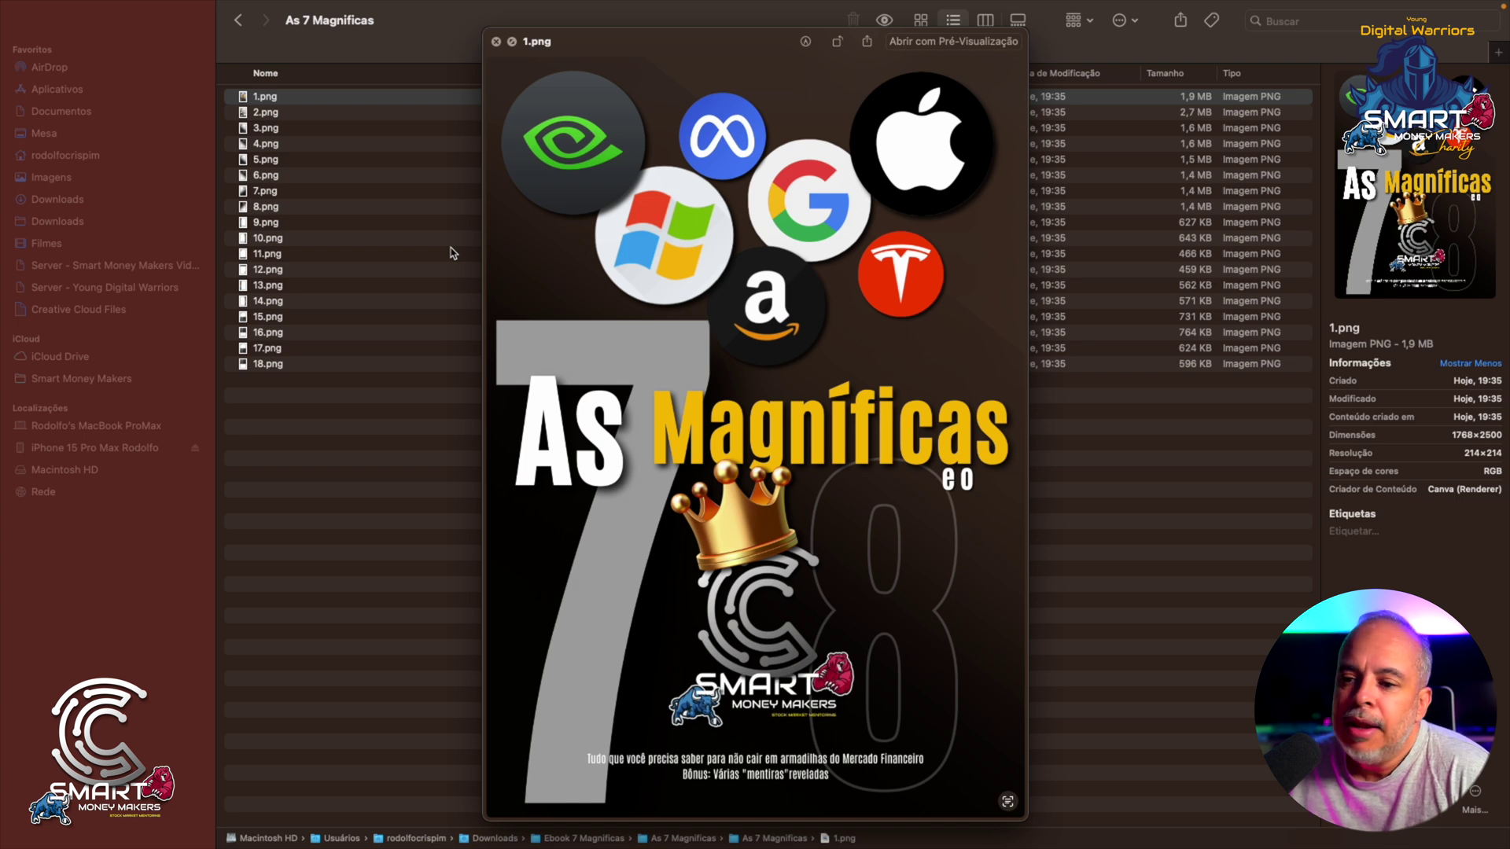
{"action": "key", "text": "Down"}
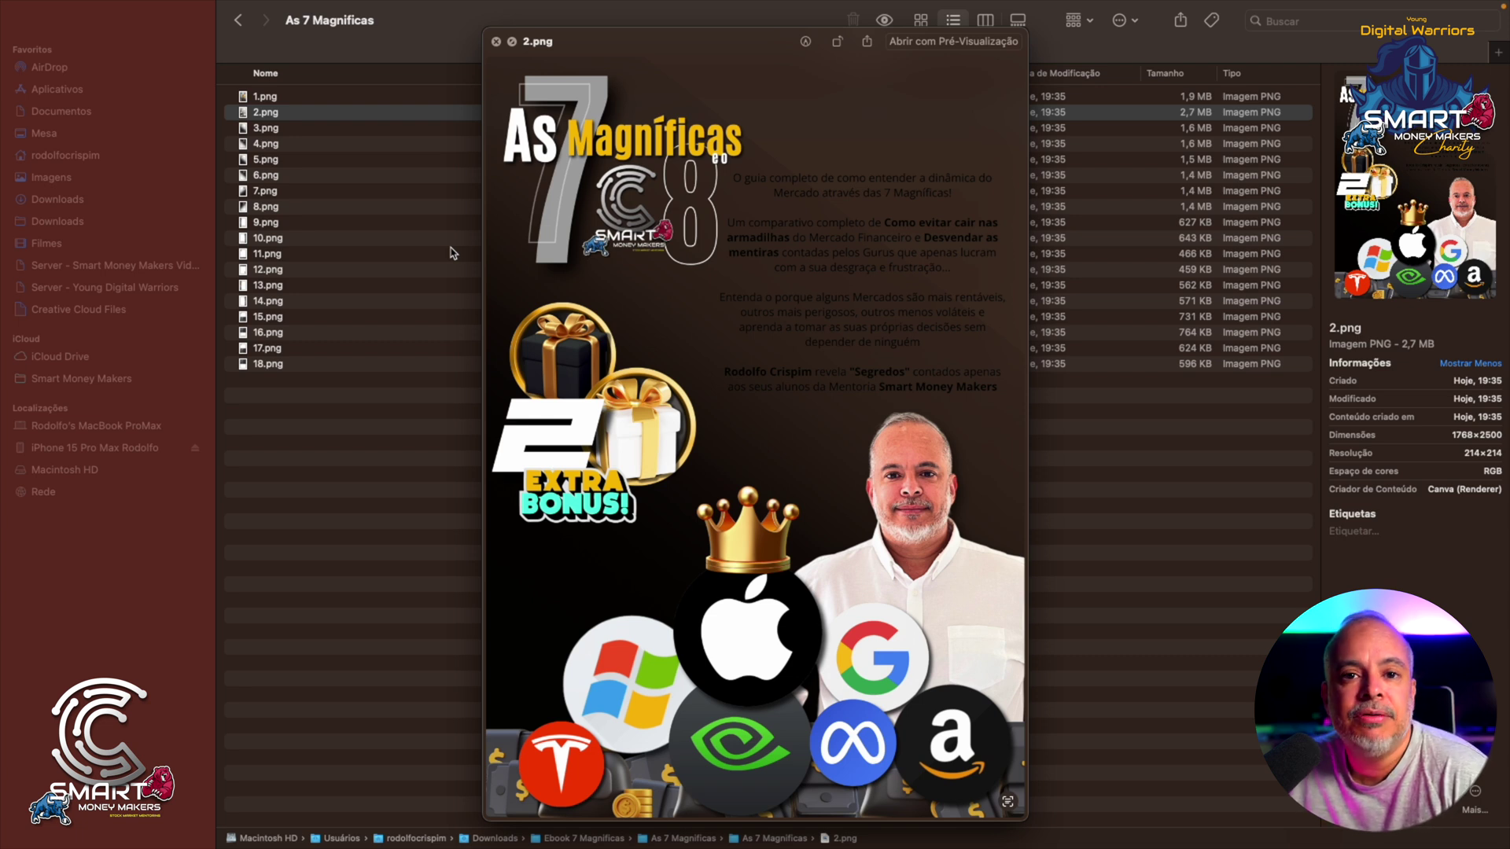
{"action": "key", "text": "Down"}
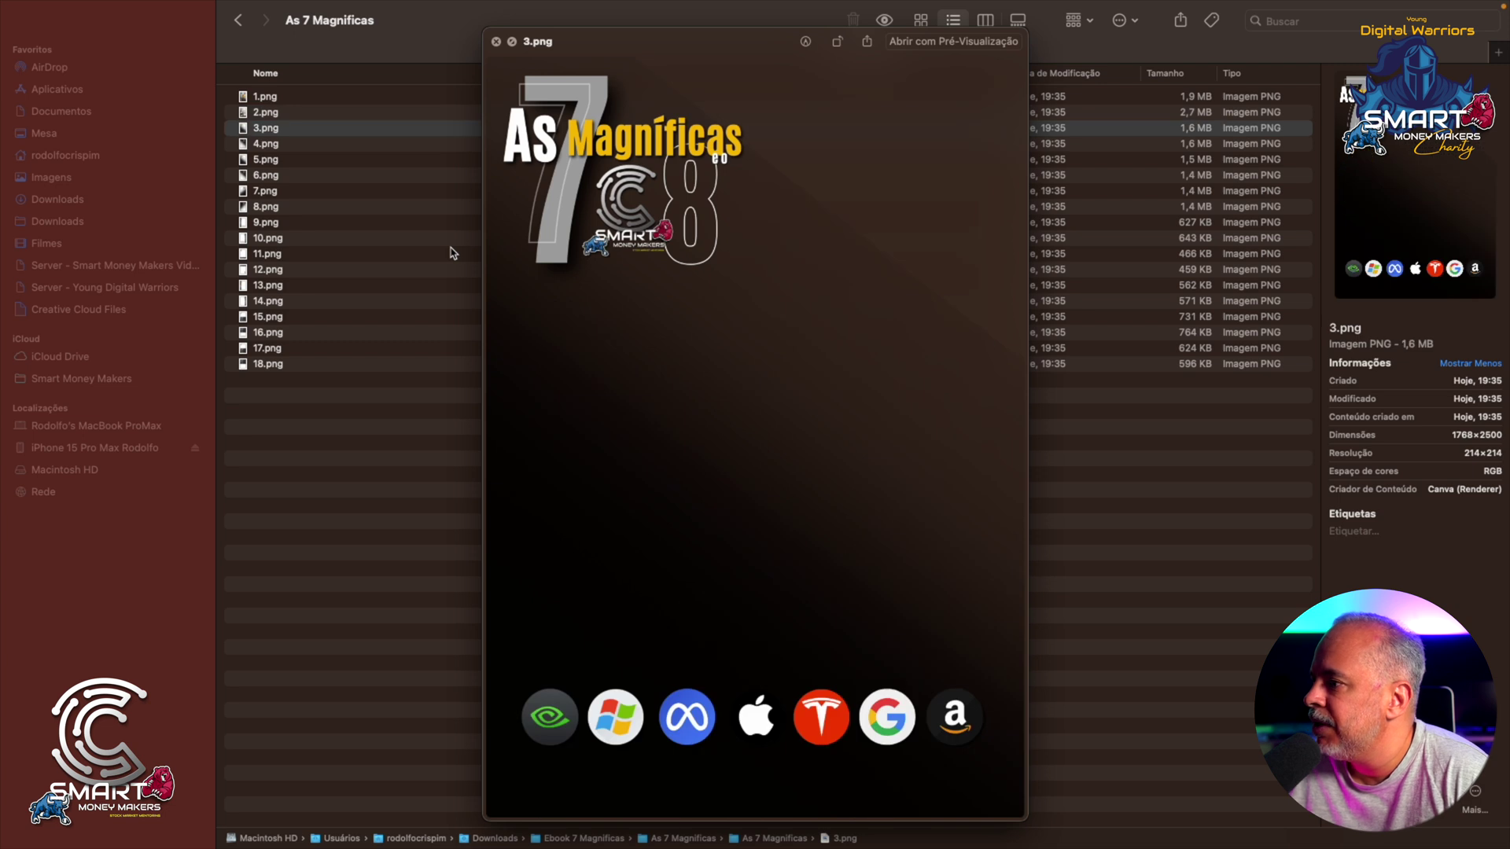
{"action": "key", "text": "Down"}
{"action": "key", "text": "Down"}
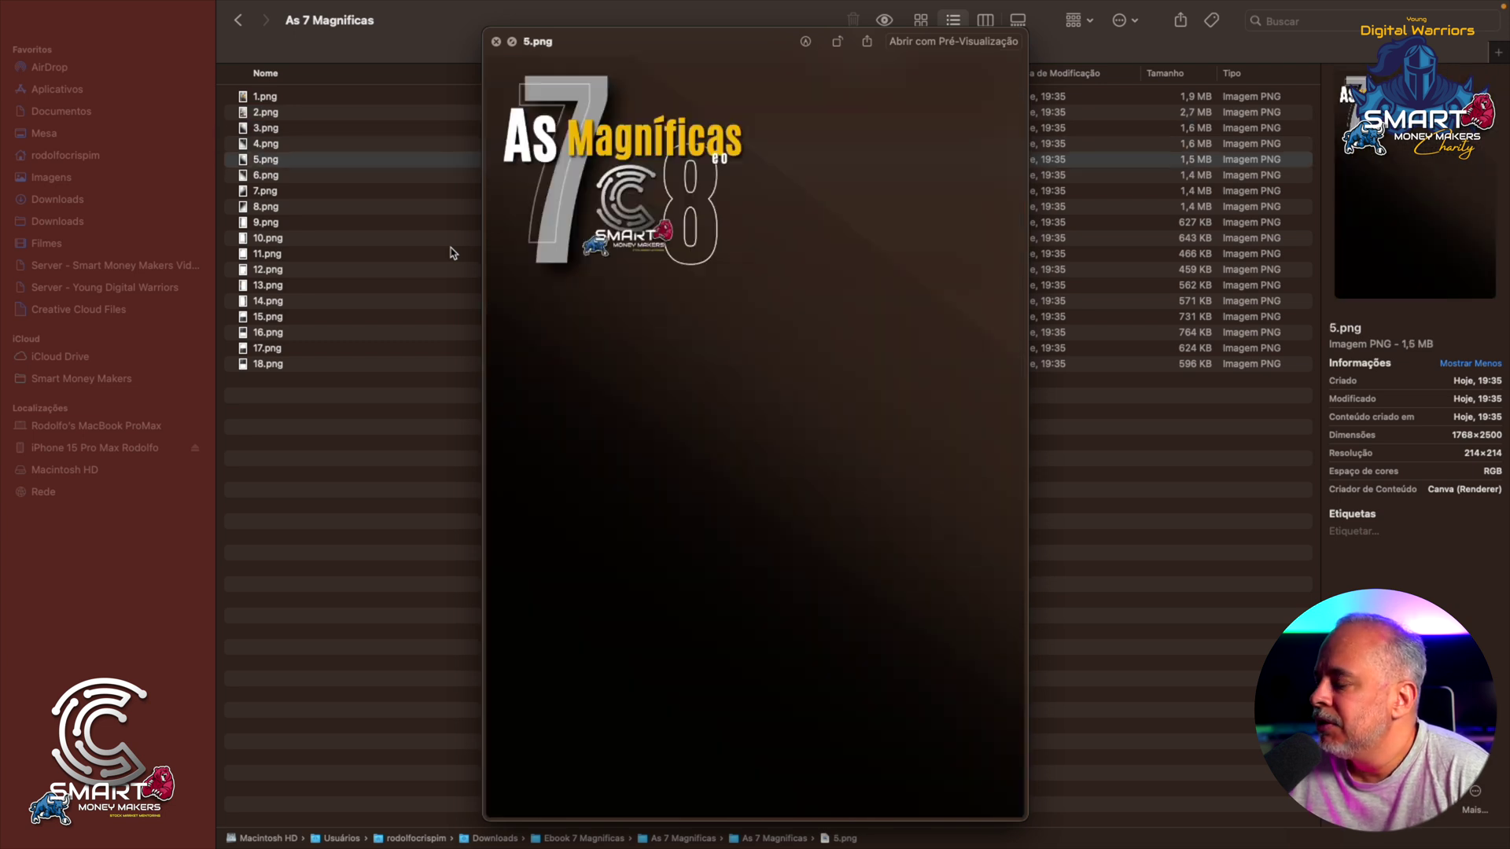
{"action": "key", "text": "Down"}
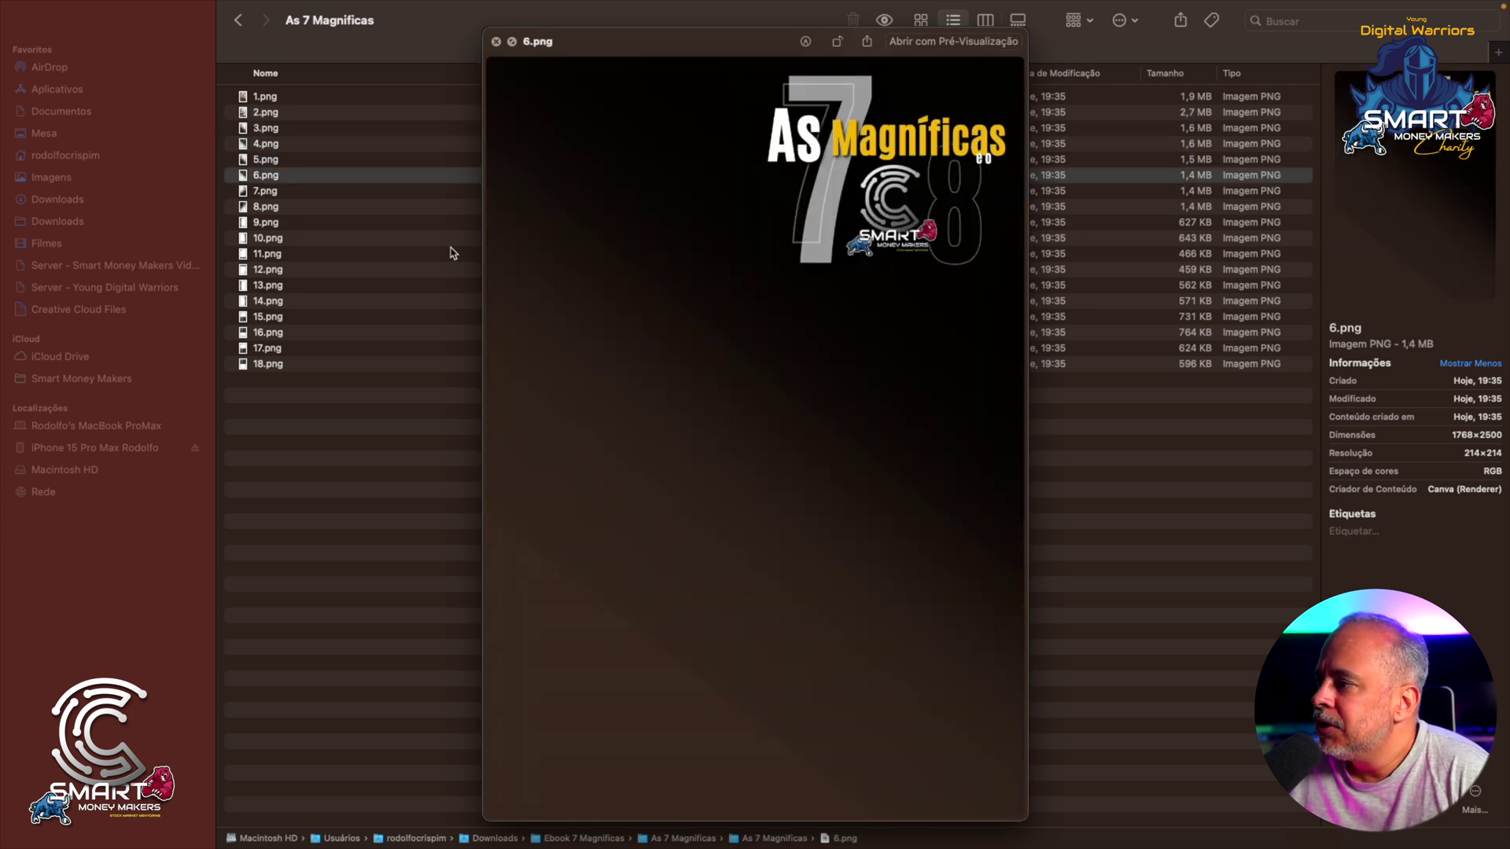
{"action": "key", "text": "Down"}
{"action": "key", "text": "Down"}
{"action": "key", "text": "Down"}
{"action": "key", "text": "Down"}
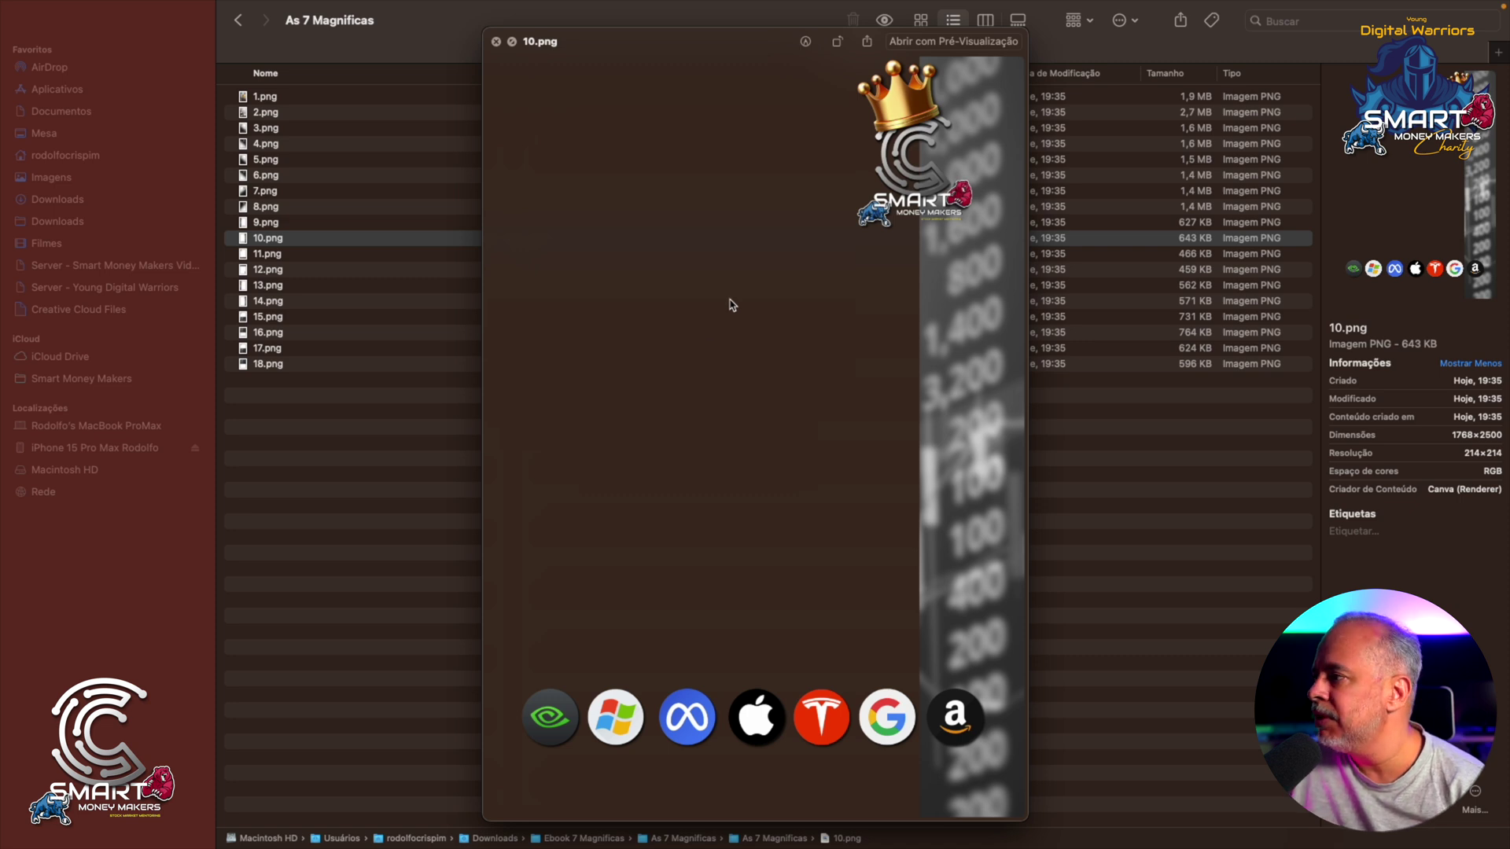
Preview the remaining exported pages up to 18.png and go back to 13.png, checking the logo, image band and company icons
{"action": "left_click", "coordinate": [265, 260]}
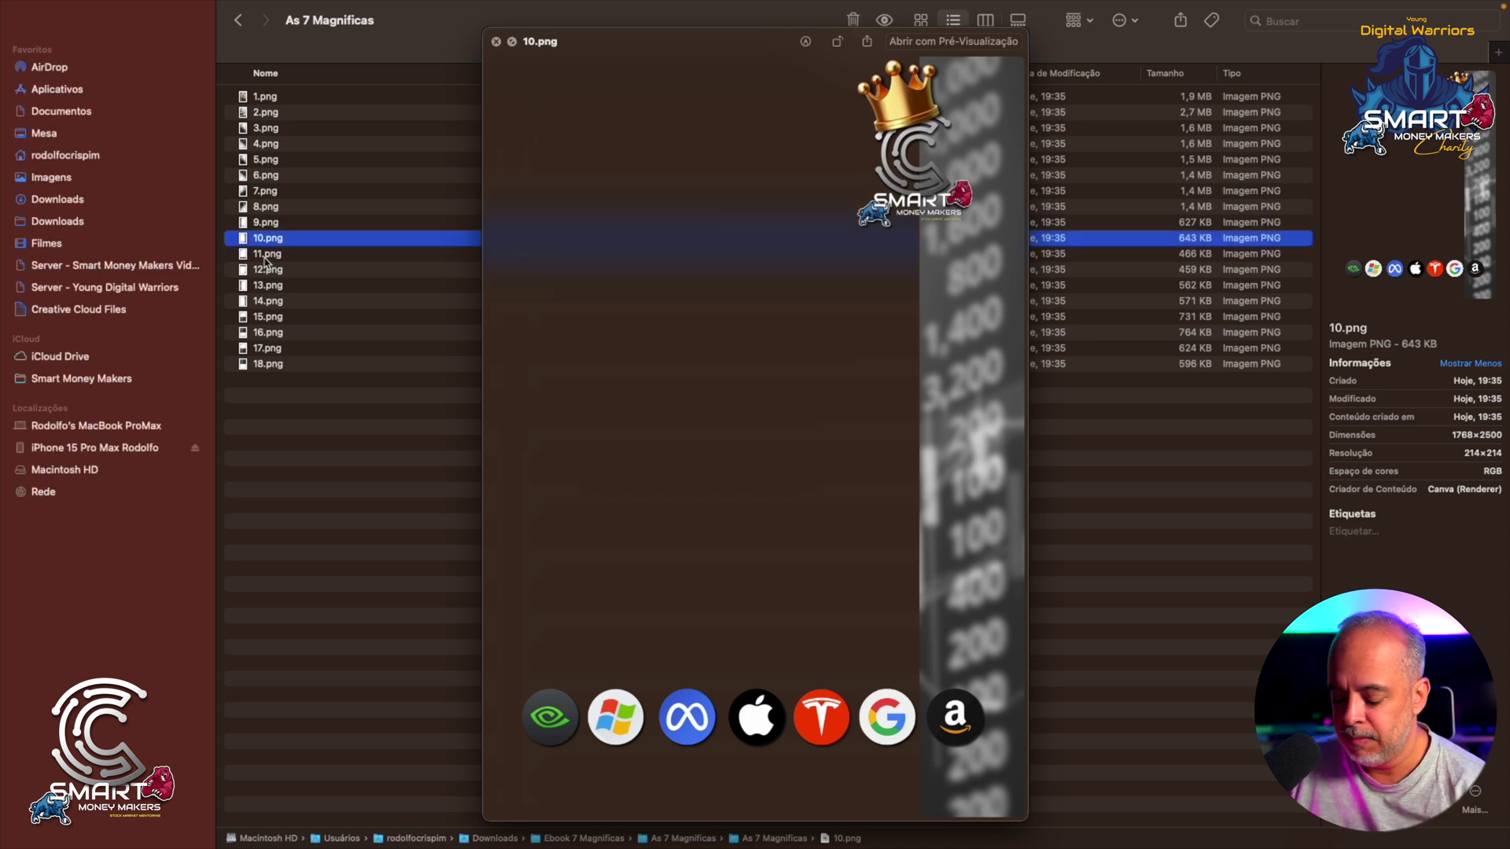
{"action": "key", "text": "Down"}
{"action": "key", "text": "Down"}
{"action": "key", "text": "Down"}
{"action": "key", "text": "Down"}
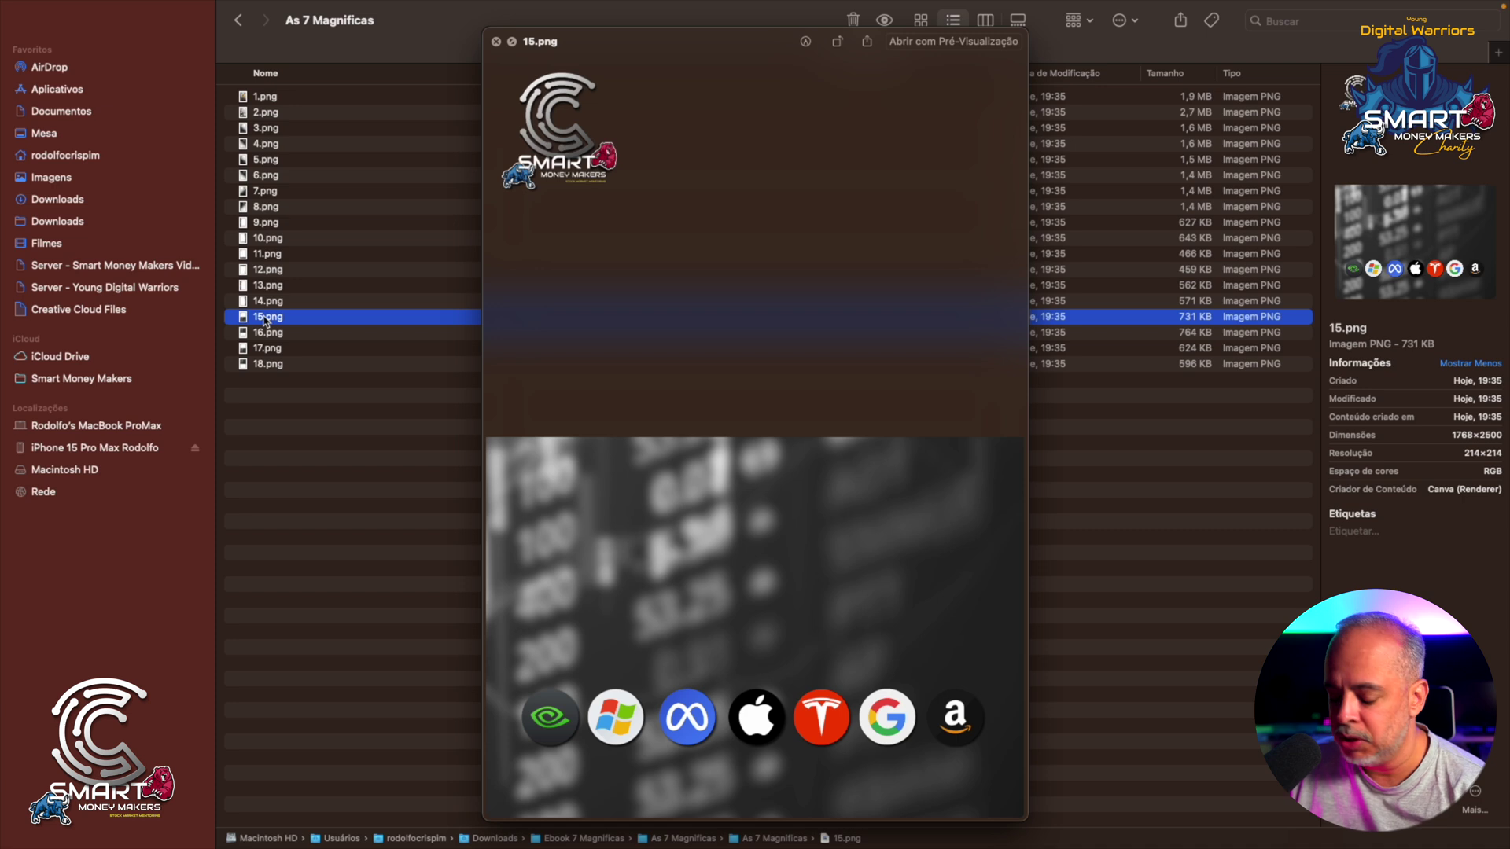
{"action": "key", "text": "Down"}
{"action": "key", "text": "Down"}
{"action": "key", "text": "Down"}
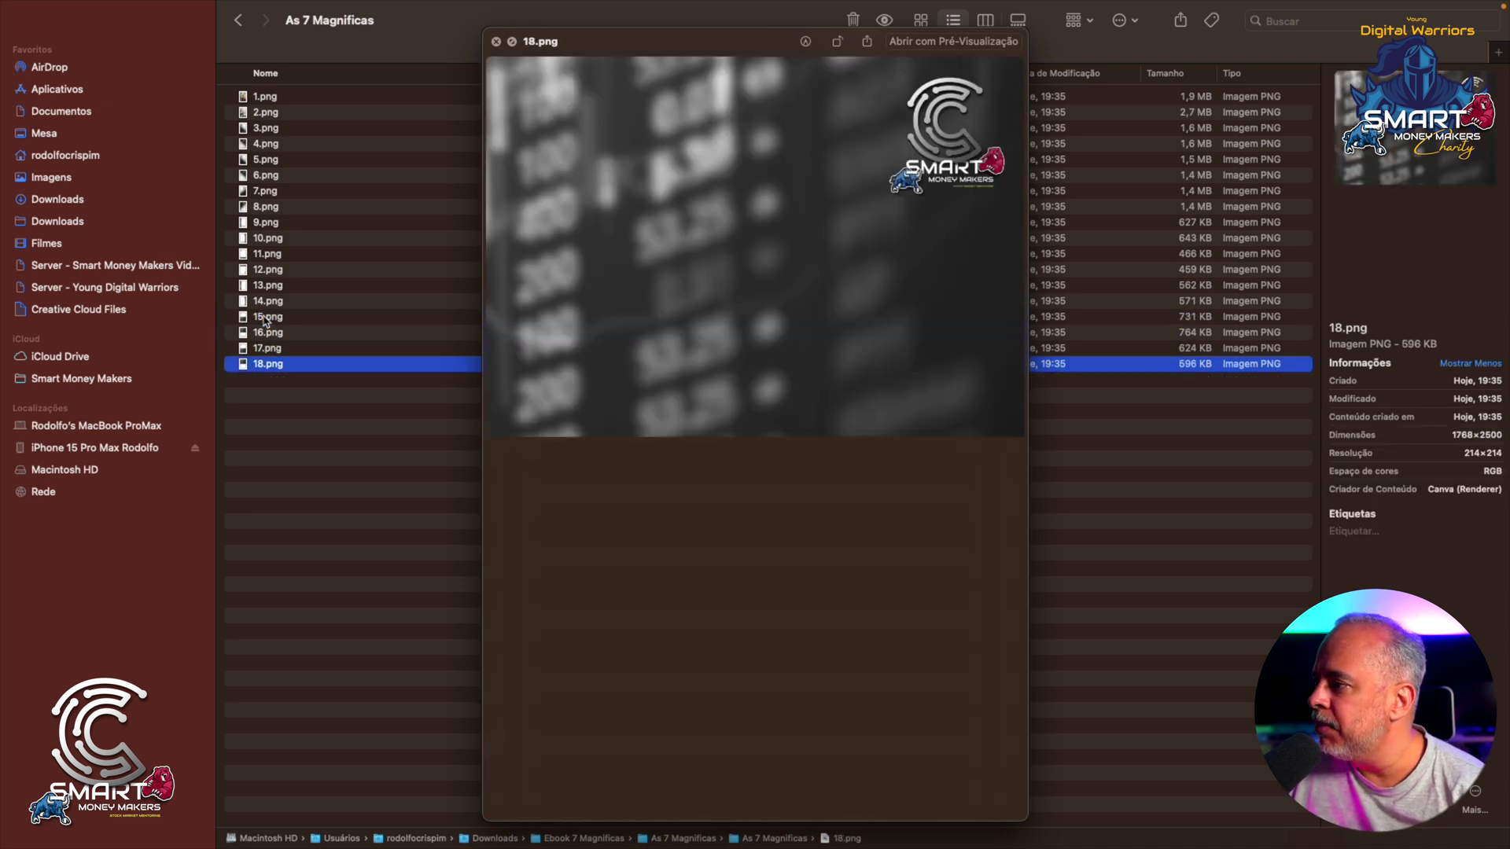
{"action": "key", "text": "Up"}
{"action": "key", "text": "Up"}
{"action": "key", "text": "Up"}
{"action": "key", "text": "Up"}
{"action": "key", "text": "Up"}
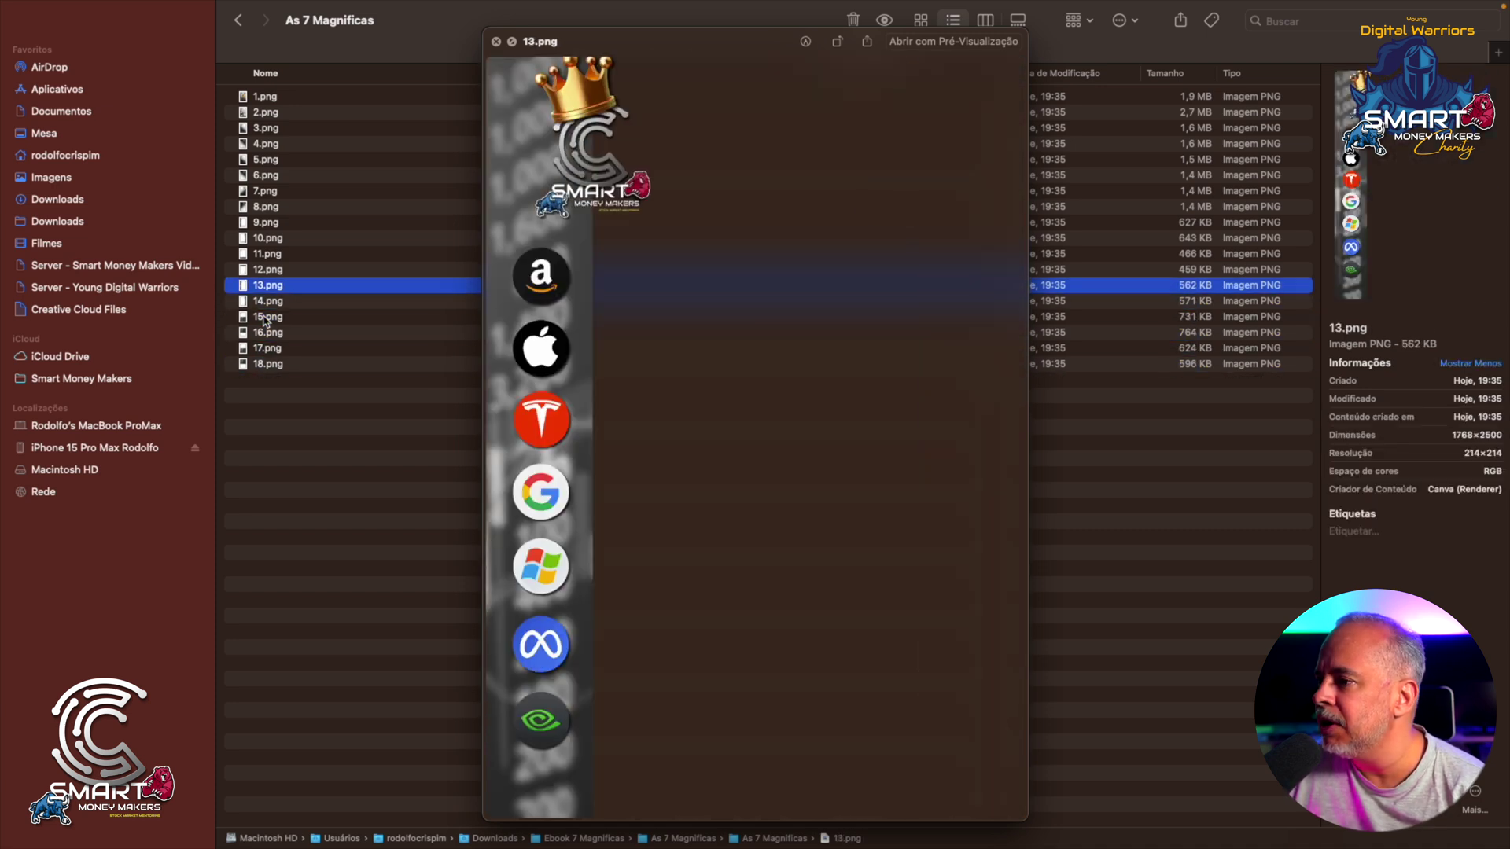
Move the extracted PNG files from the subfolder into the parent As 7 Magníficas folder, replacing all files with matching names
{"action": "left_click", "coordinate": [308, 504]}
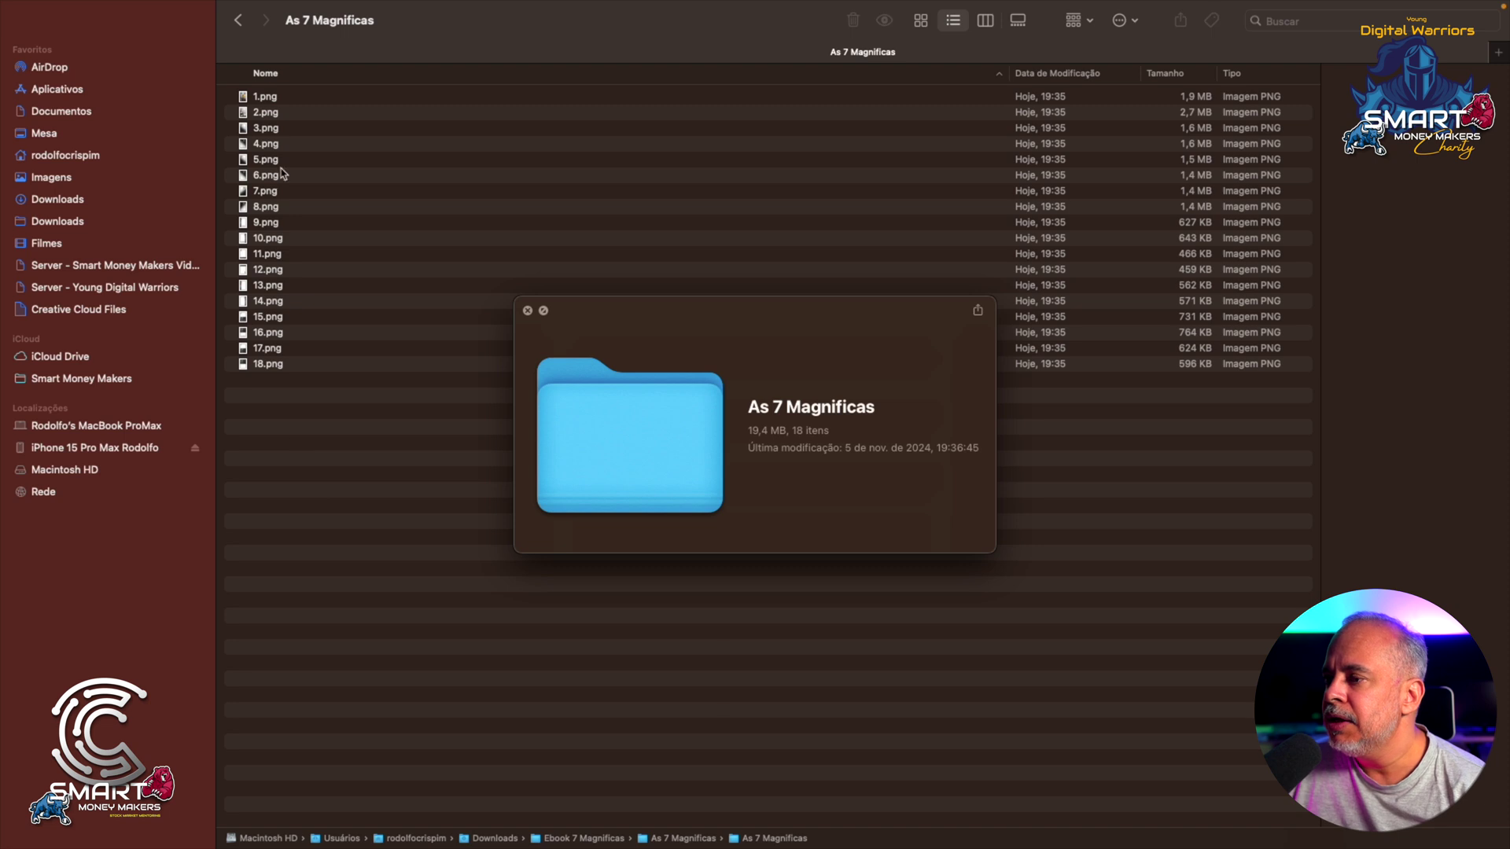
{"action": "mouse_move", "coordinate": [314, 438]}
{"action": "left_mouse_down"}
{"action": "mouse_move", "coordinate": [276, 179]}
{"action": "mouse_move", "coordinate": [270, 102]}
{"action": "mouse_move", "coordinate": [284, 92]}
{"action": "mouse_move", "coordinate": [242, 21]}
{"action": "mouse_move", "coordinate": [337, 428]}
{"action": "left_mouse_up"}
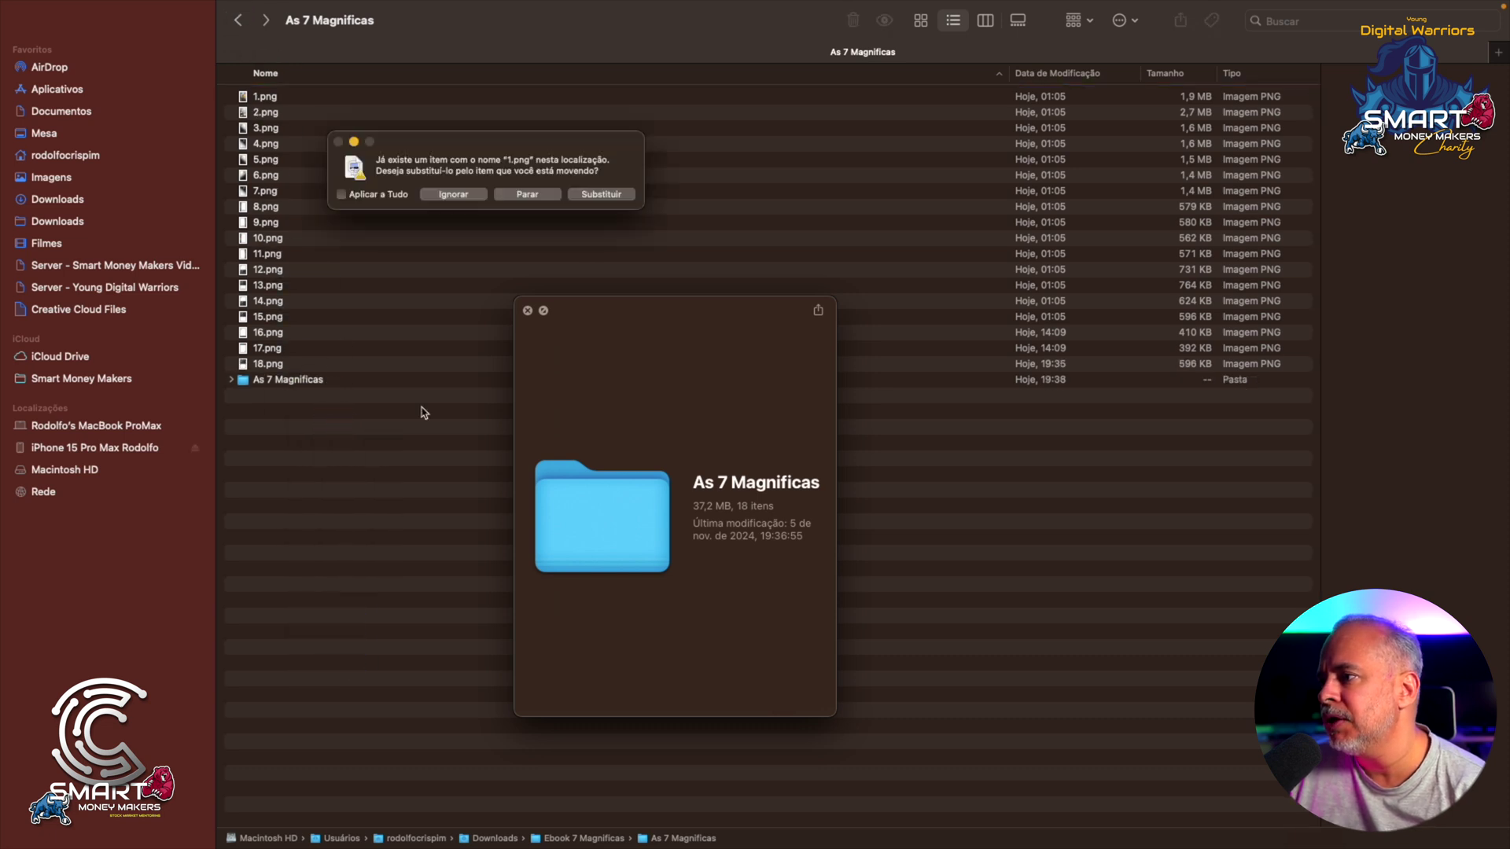
{"action": "left_click", "coordinate": [591, 195]}
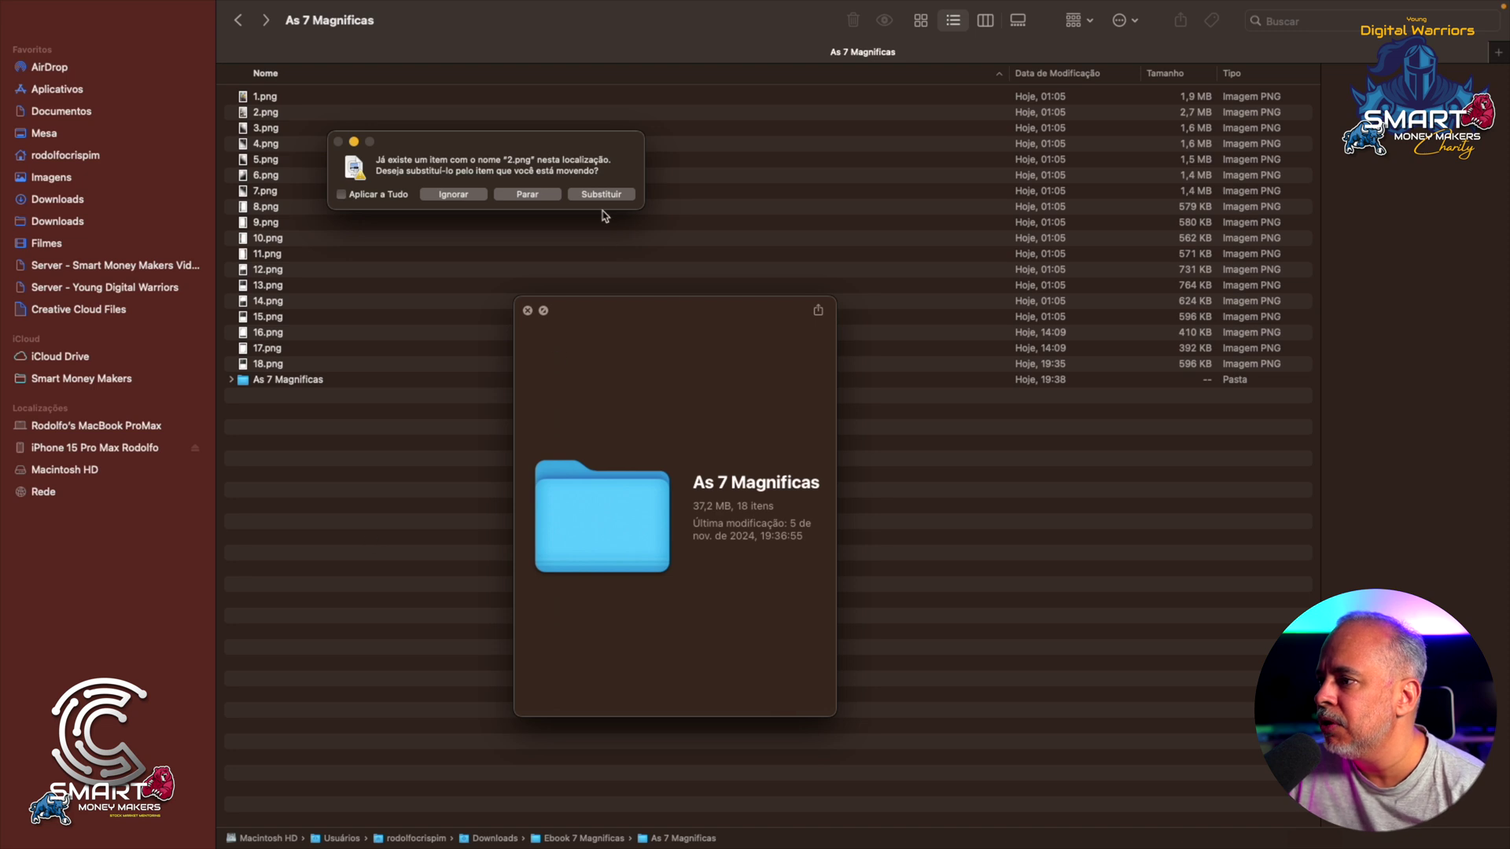
{"action": "left_click", "coordinate": [342, 195]}
{"action": "left_click", "coordinate": [622, 198]}
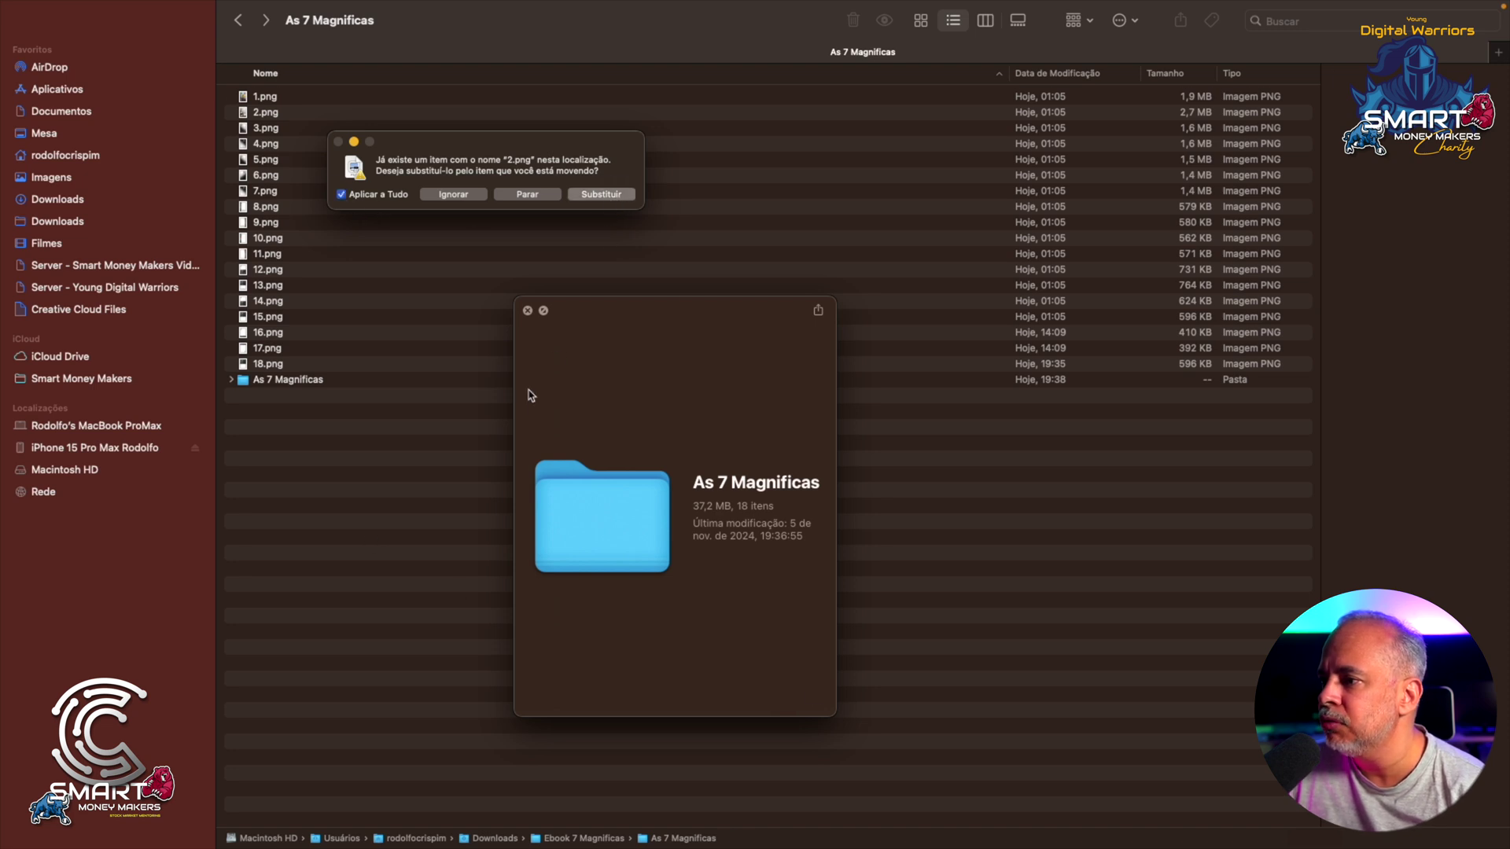
Close the folder preview and delete the inner As 7 Magníficas subfolder
{"action": "left_click", "coordinate": [304, 385]}
{"action": "left_click", "coordinate": [527, 310]}
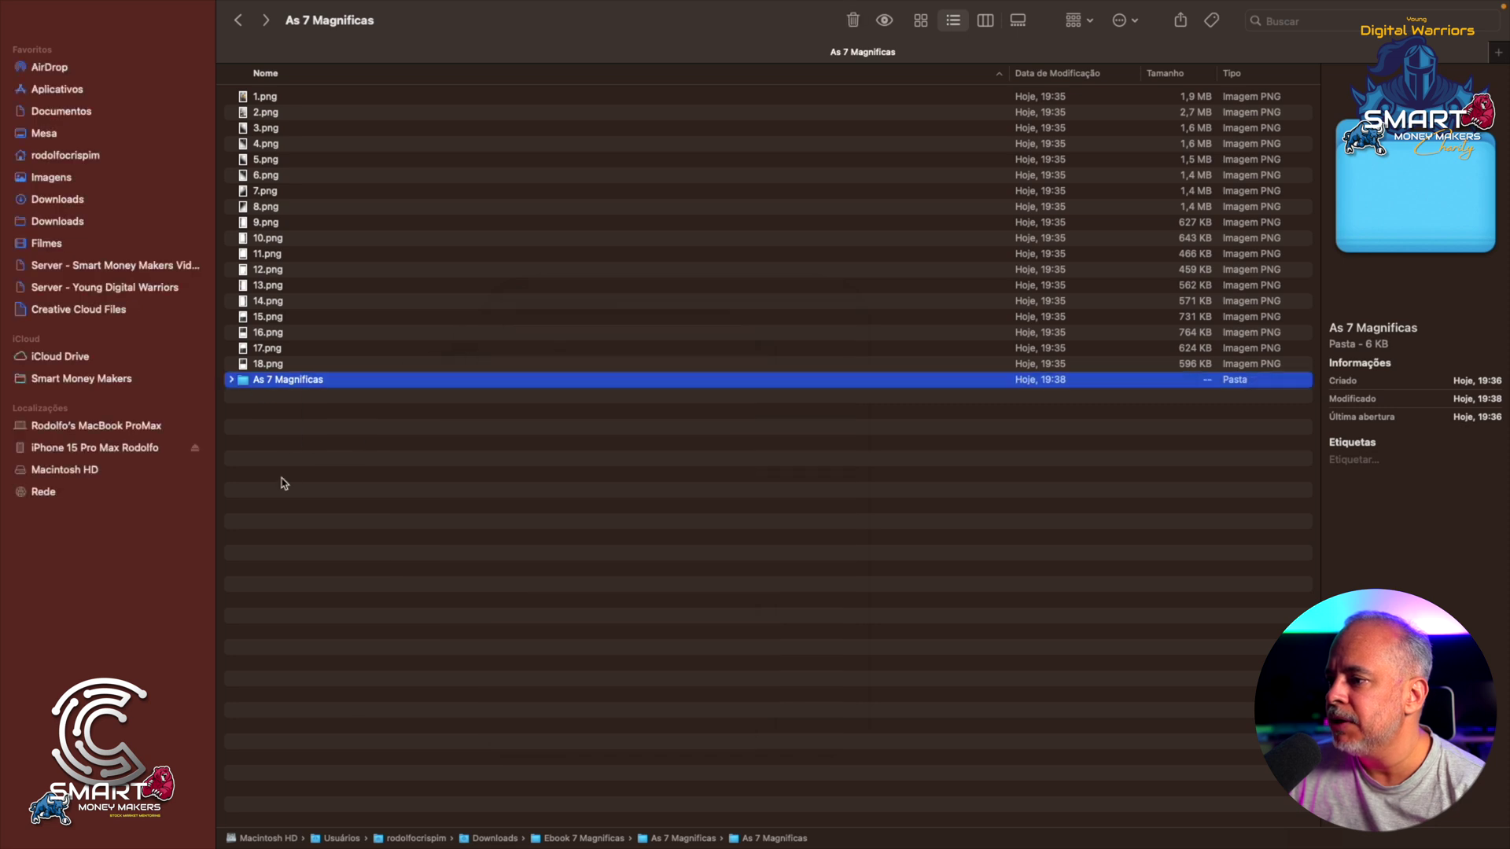
{"action": "left_click", "coordinate": [853, 20]}
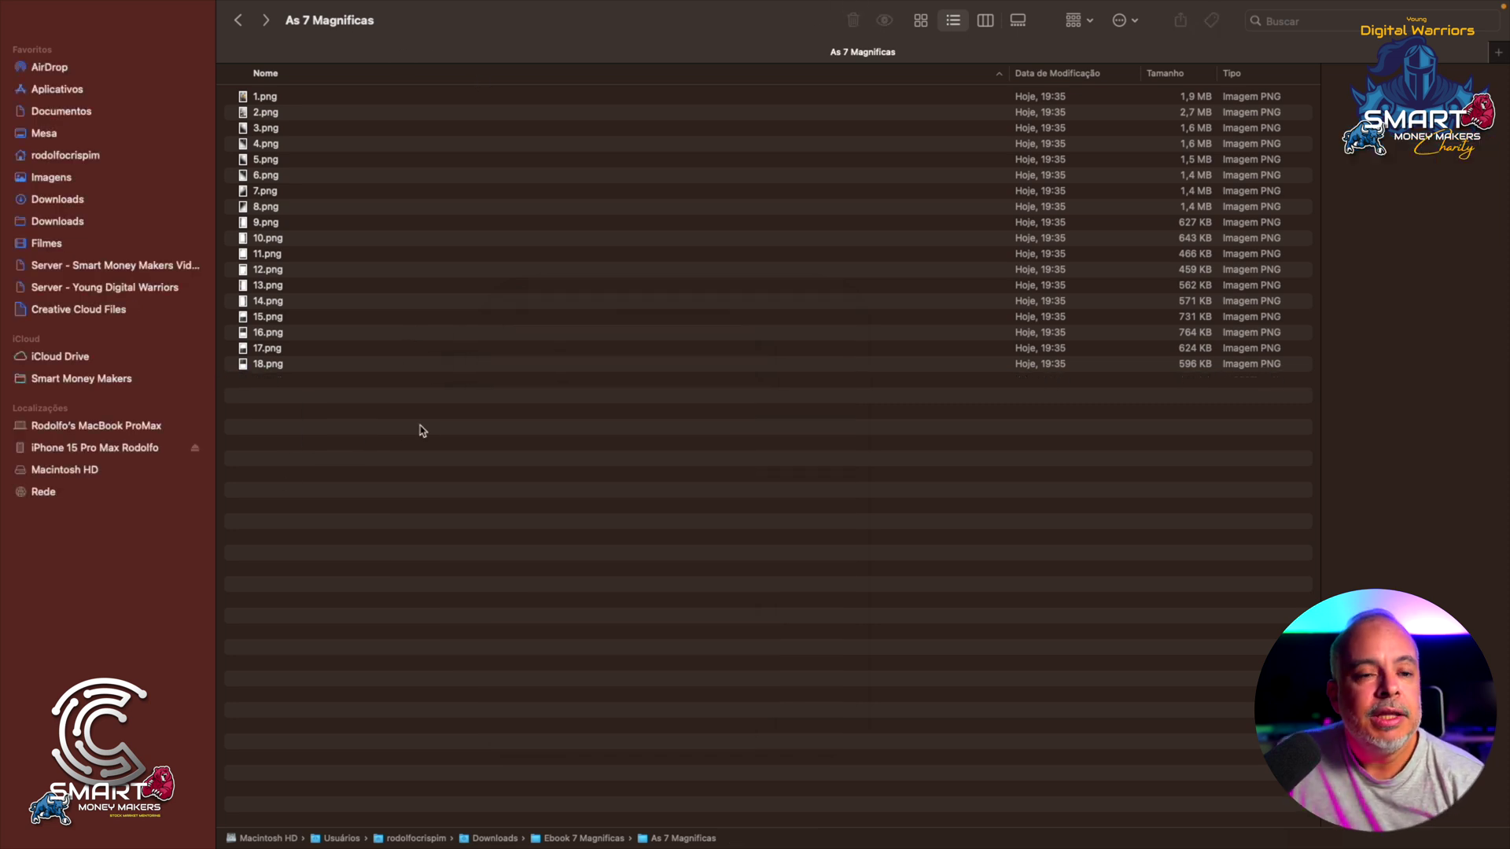